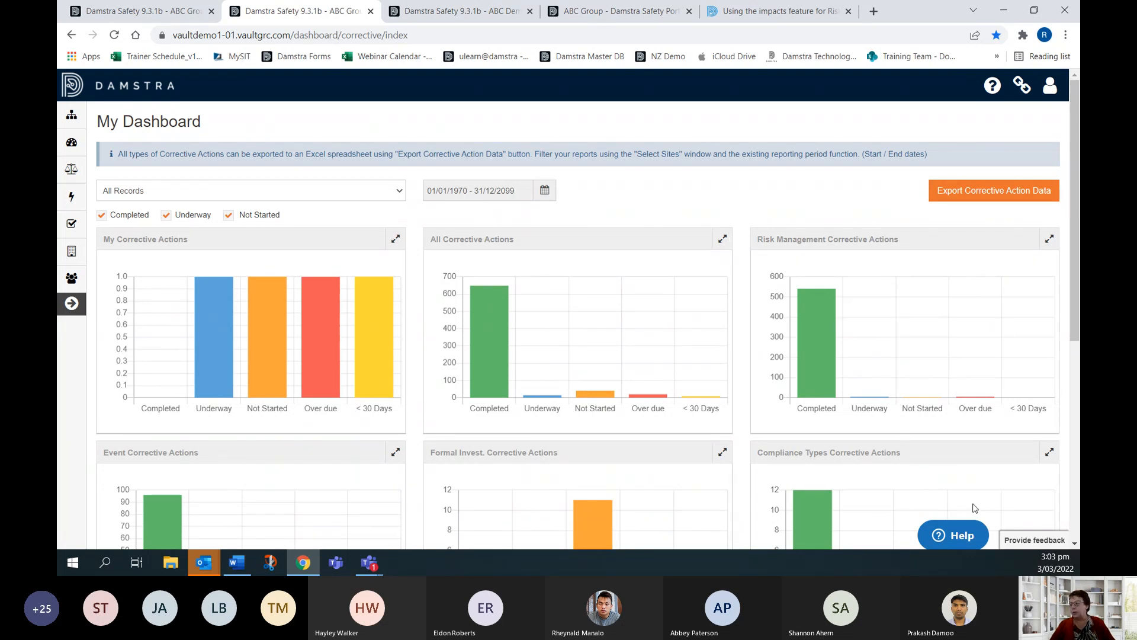
Step: View the dashboard's help suggestions and the feedback form, closing each without entering anything
click(948, 536)
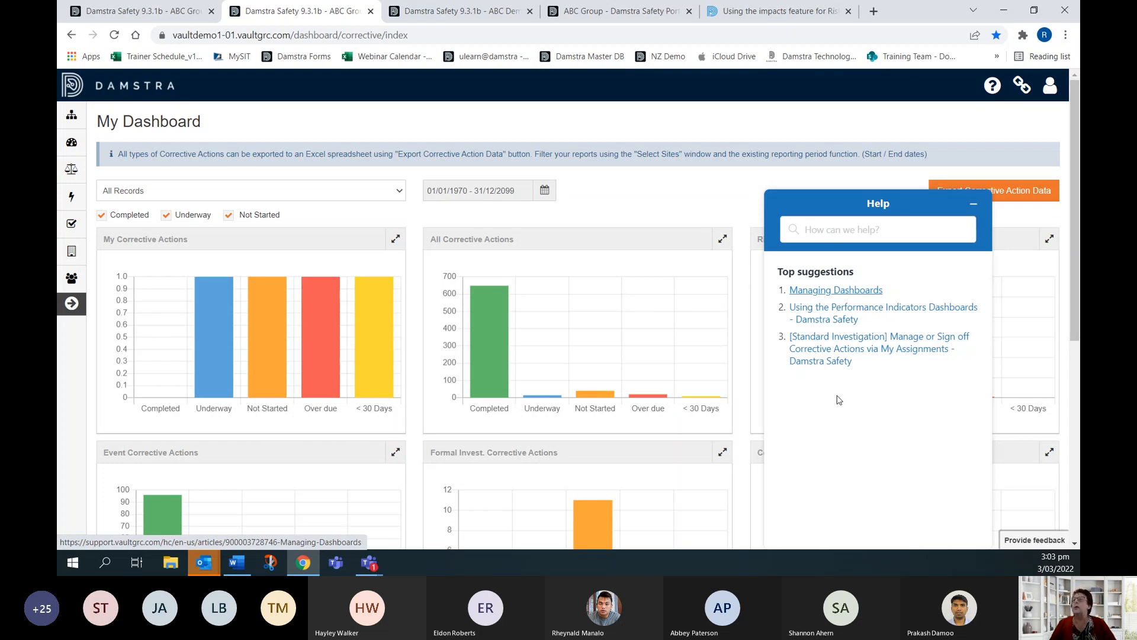
click(975, 207)
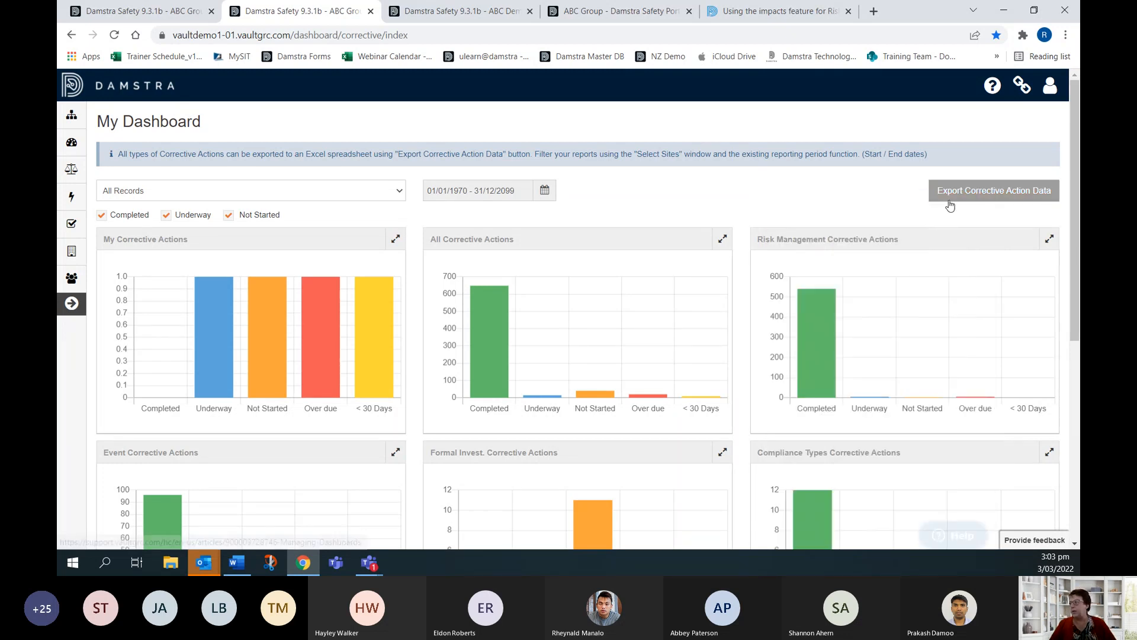
click(1023, 539)
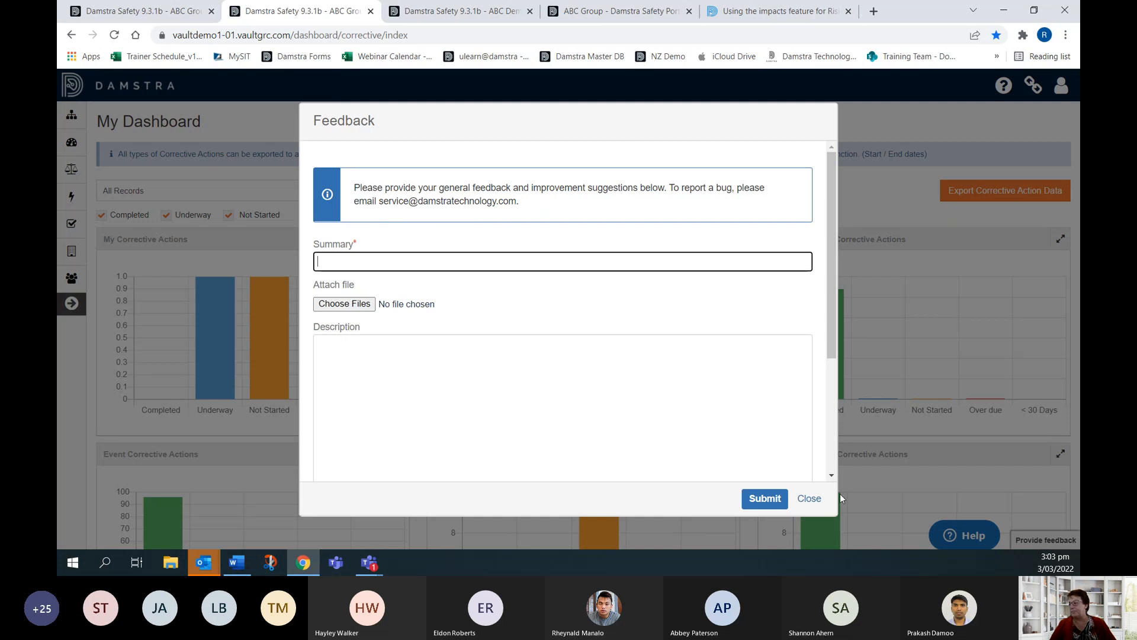
click(808, 499)
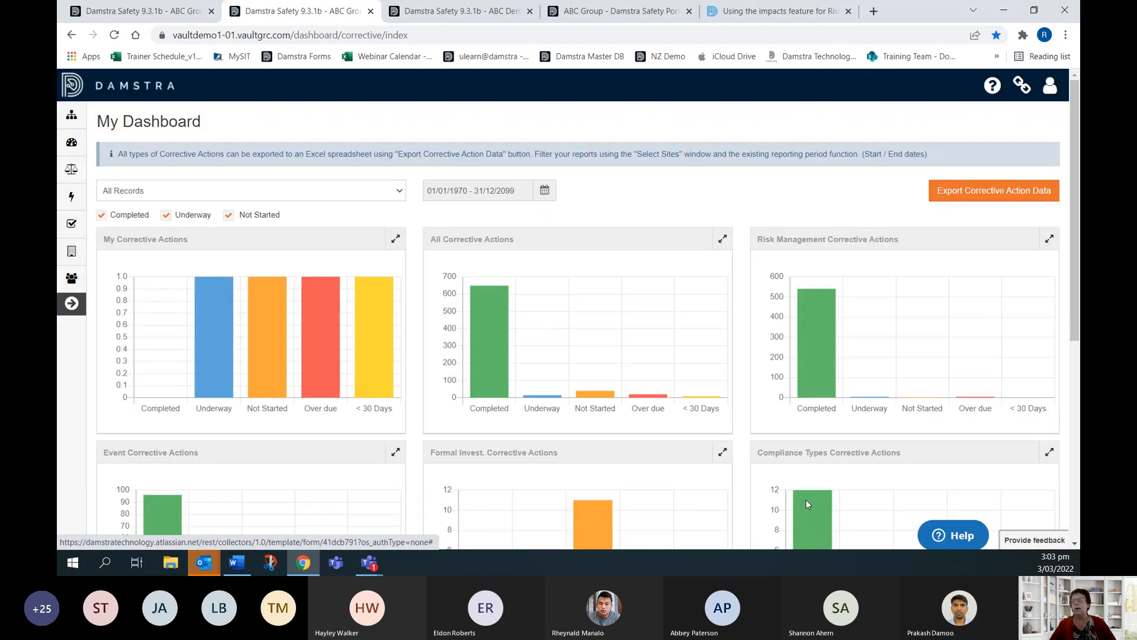
Step: Open the Injuries/Illness Analysis under Performance Indicators and read the explanation for "Use target for"
mouse_move(72, 148)
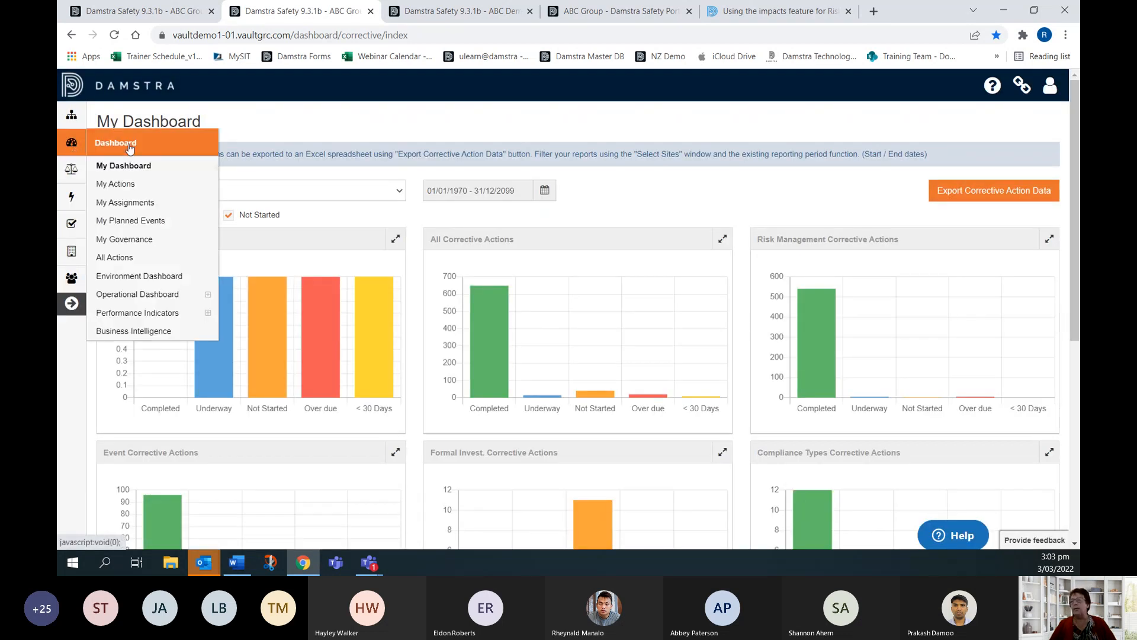
click(166, 314)
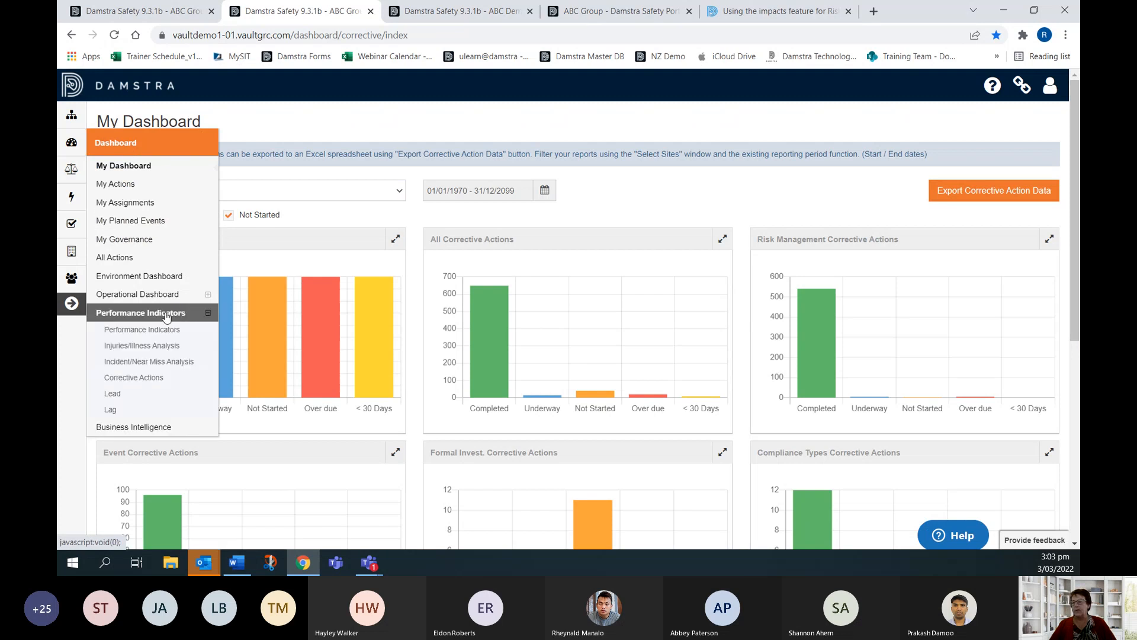
click(164, 347)
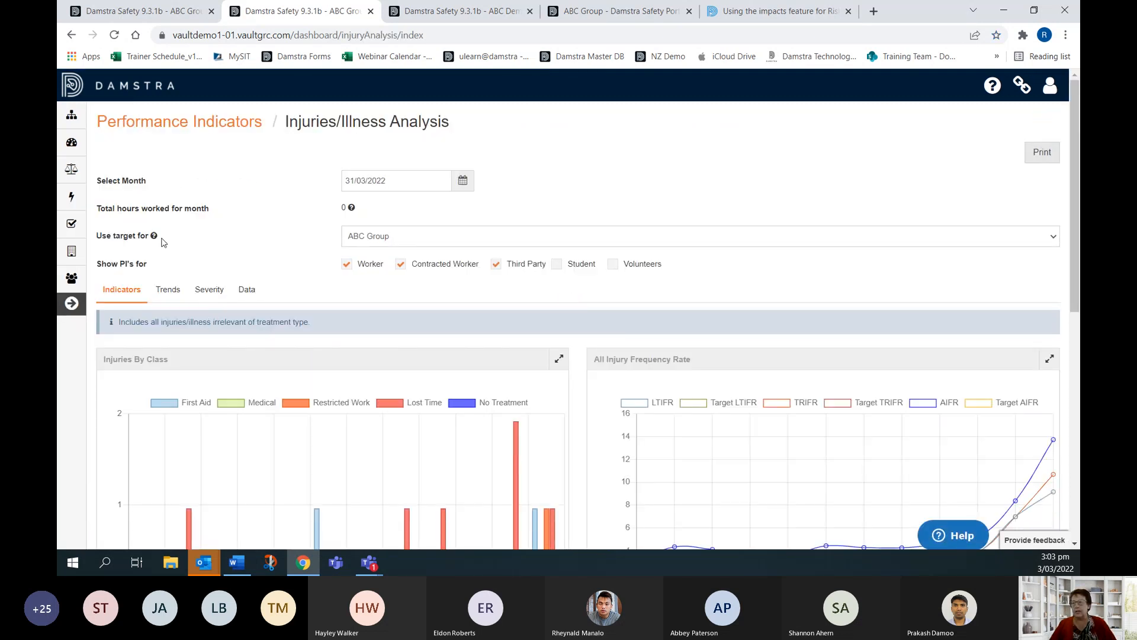
mouse_move(154, 236)
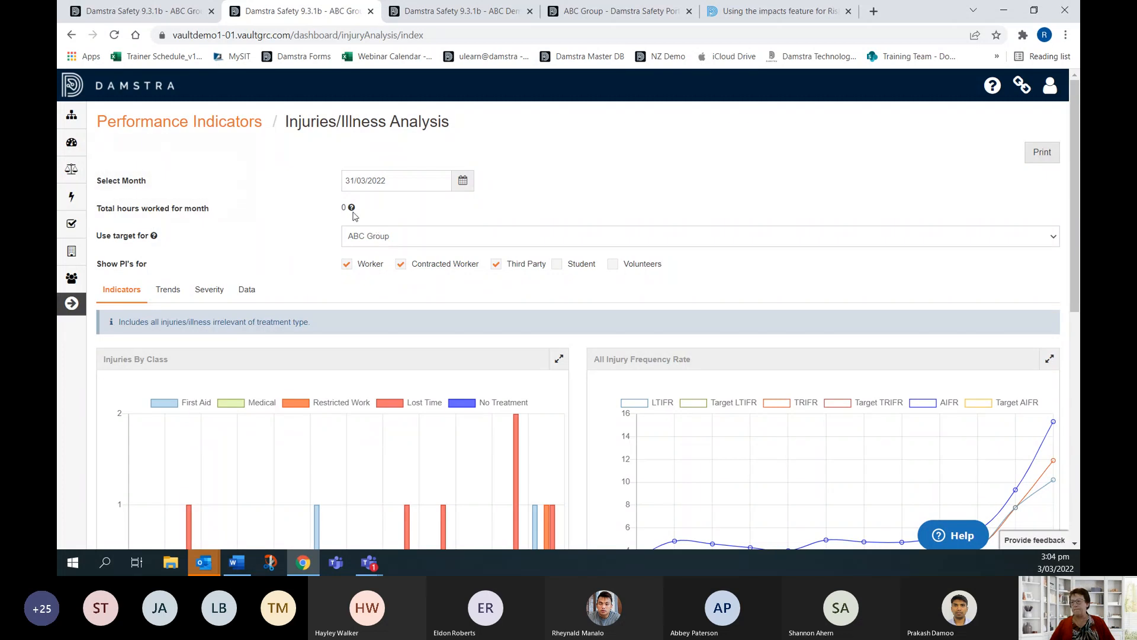
Step: Show the Data view of the injury analysis and read the explanation for Total Injuries
click(245, 289)
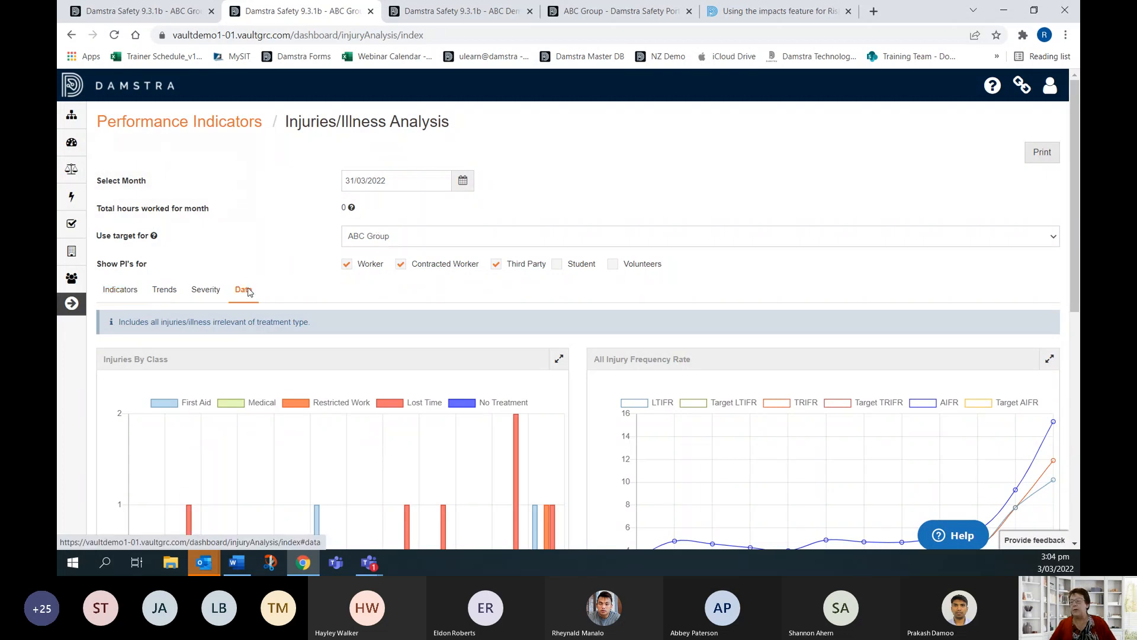
scroll(261, 213, down, 2)
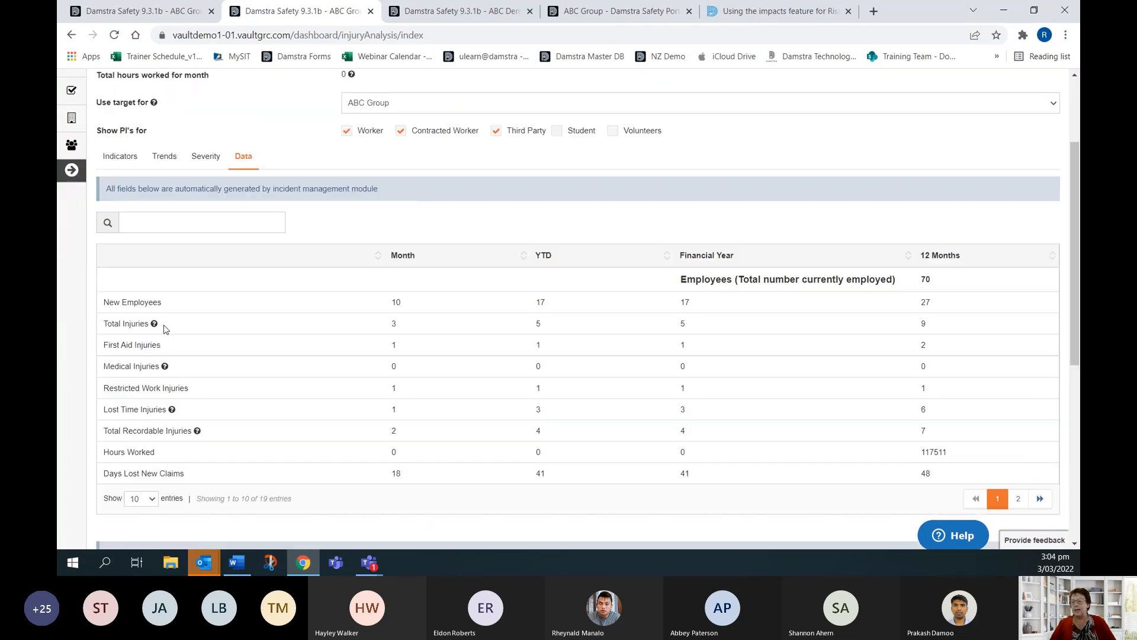
mouse_move(157, 327)
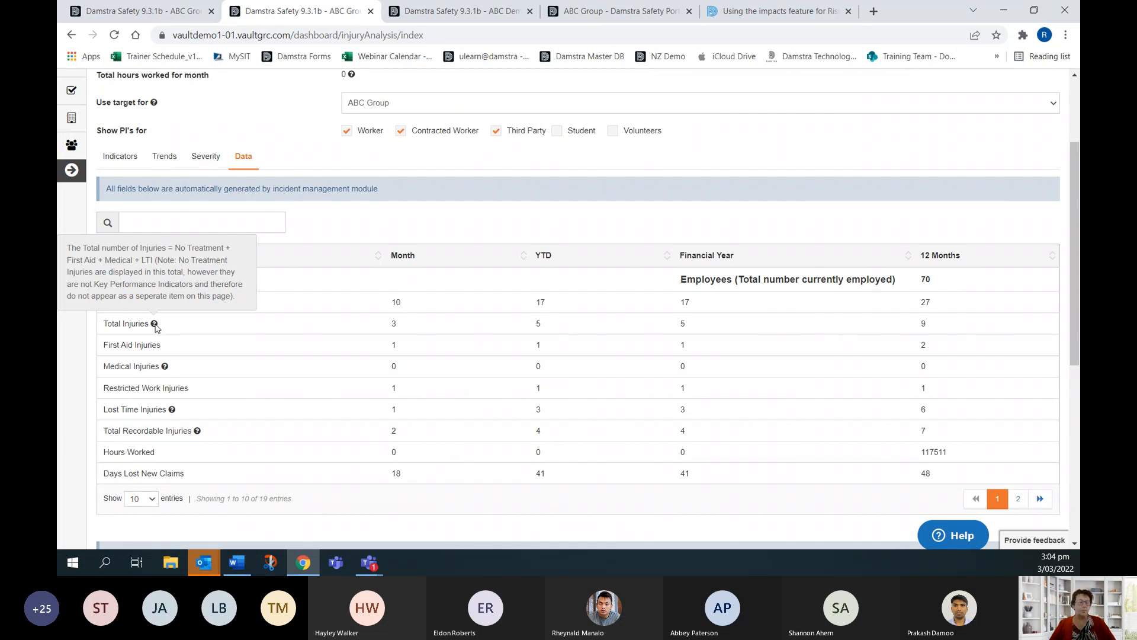
Step: Open the online help site and look through the Knowledge Base categories
scroll(465, 252, up, 2)
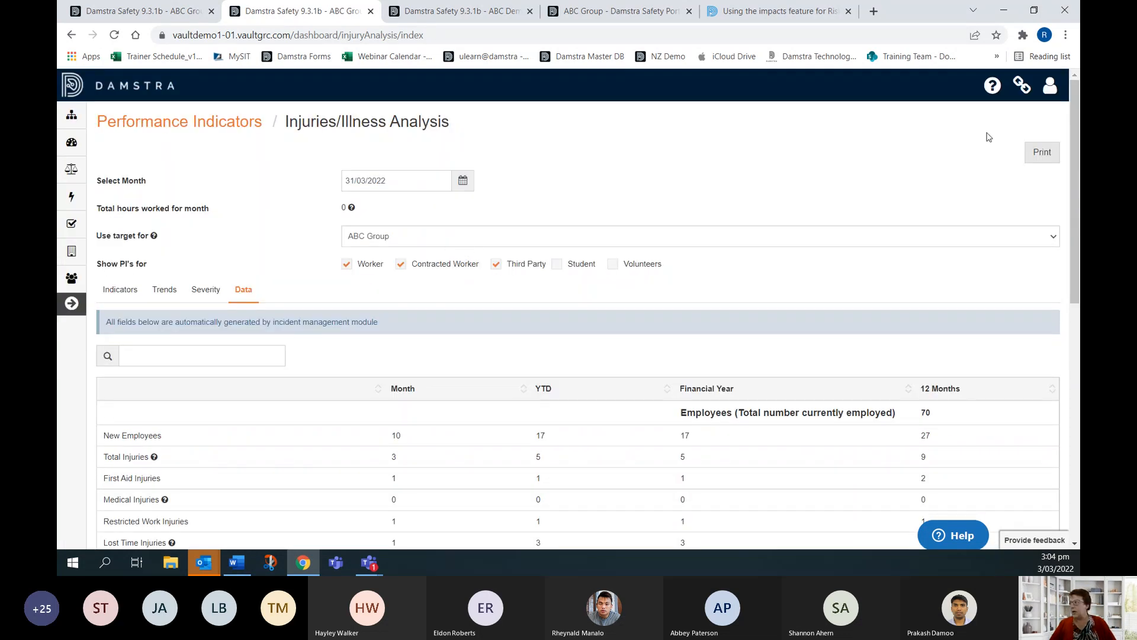
click(985, 93)
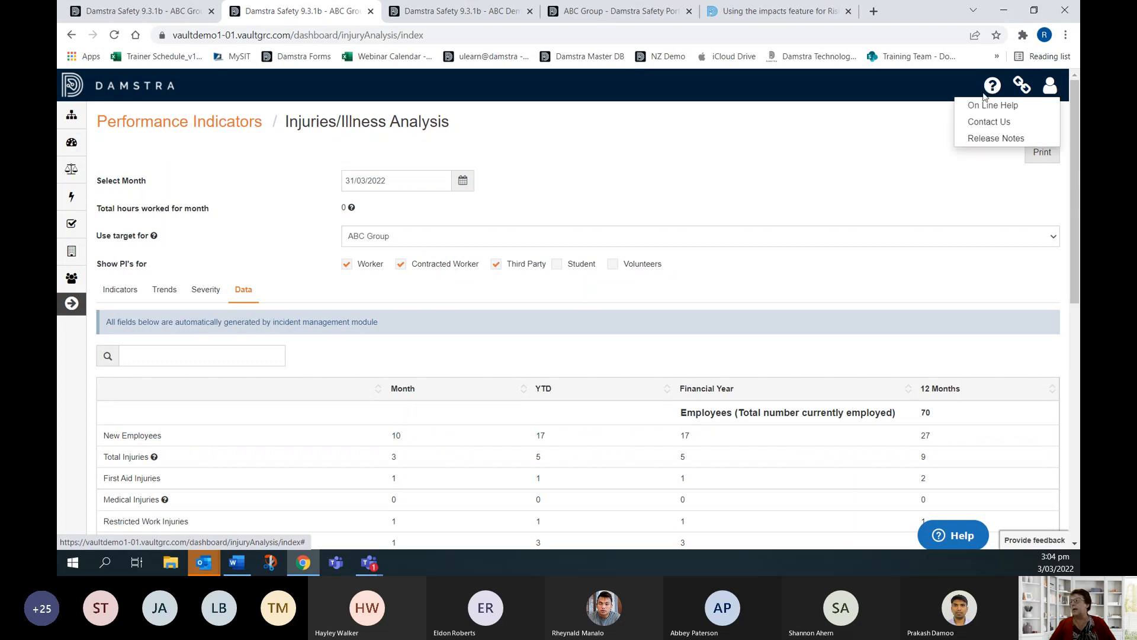
click(978, 106)
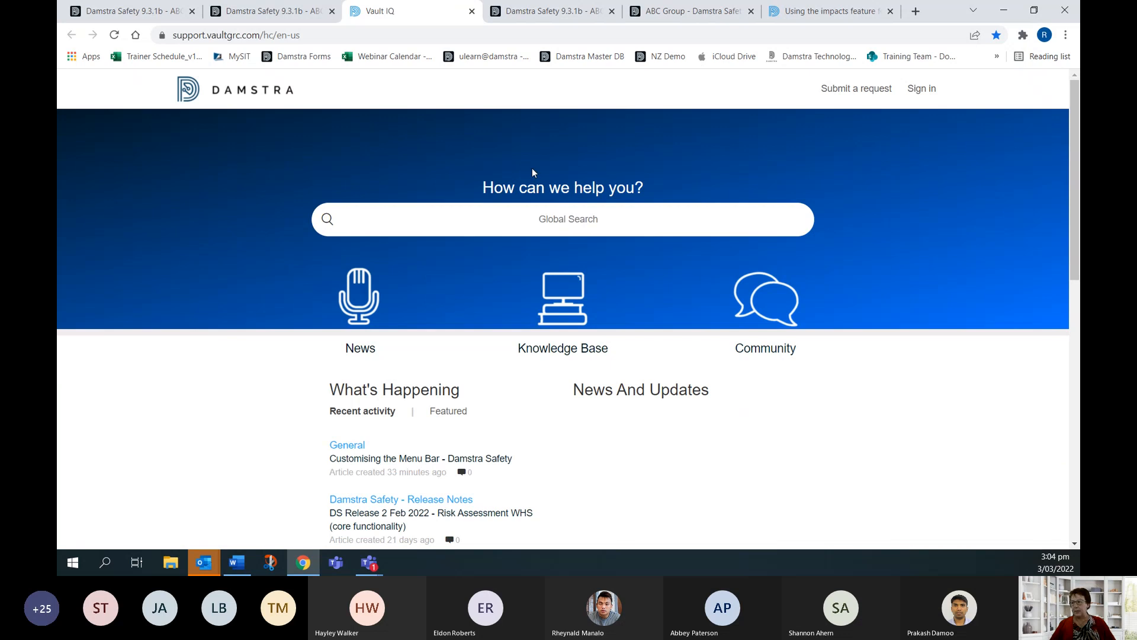
click(561, 311)
scroll(561, 311, down, 5)
scroll(440, 380, down, 3)
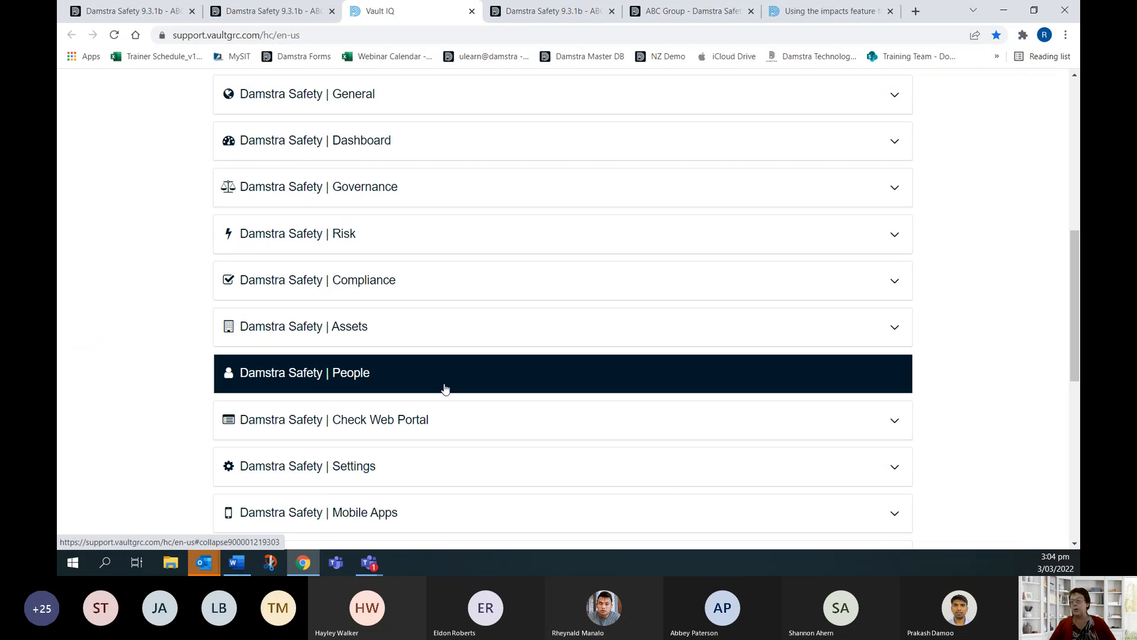
Step: Search the help site for "notificat" and open the article "Configuring Notifications and Escalations - Damstra Safety"
scroll(448, 398, up, 7)
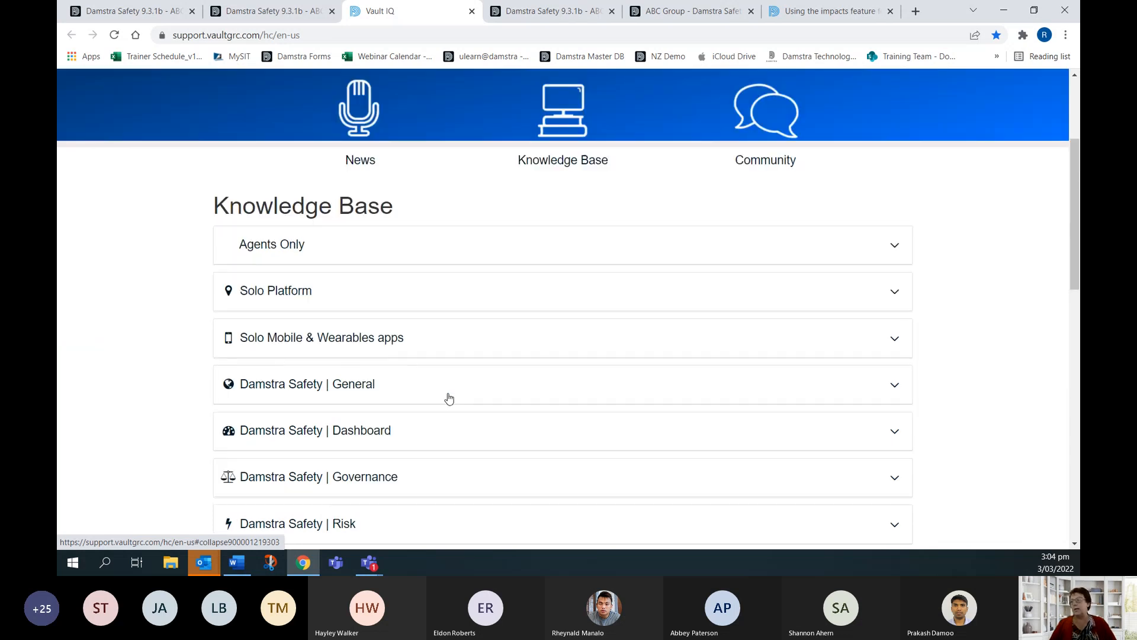
click(417, 147)
text(n)
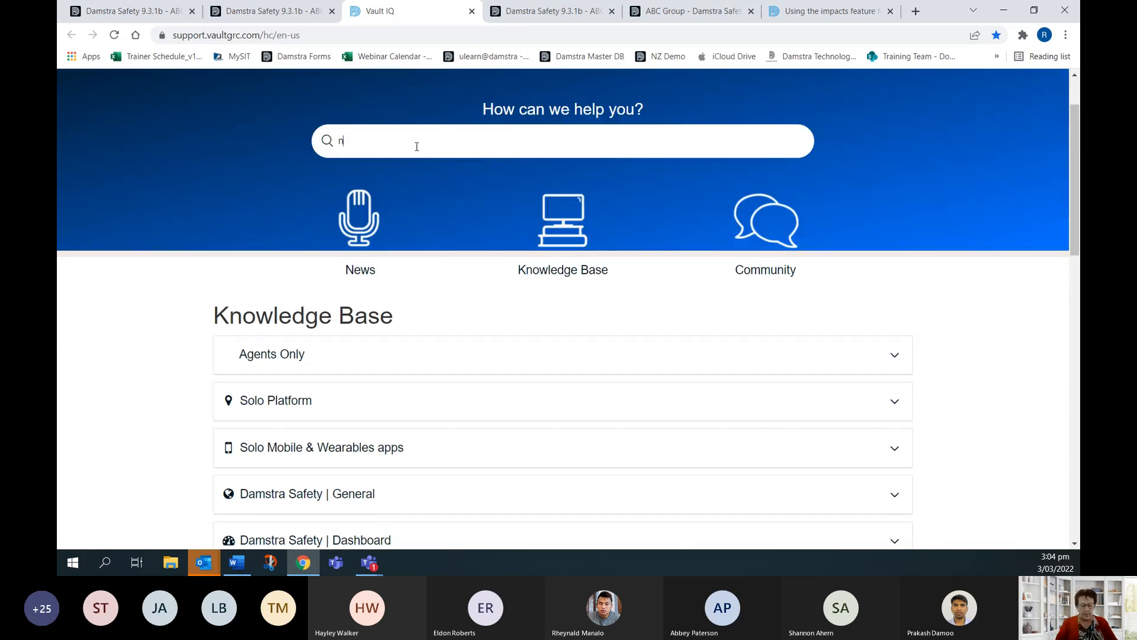
text(otificat)
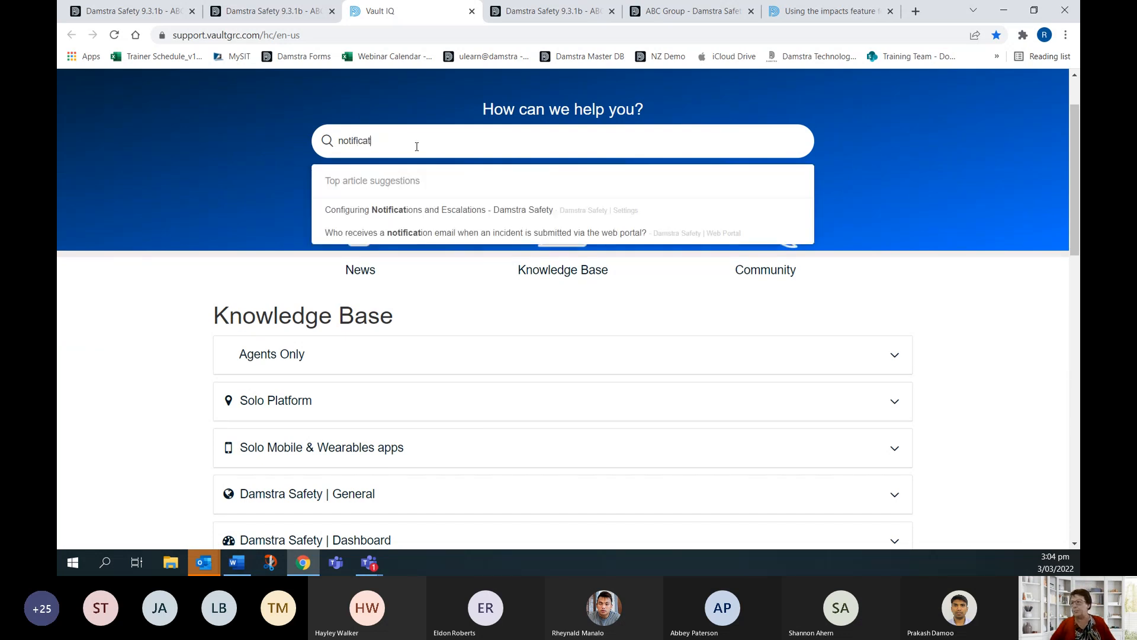
click(420, 211)
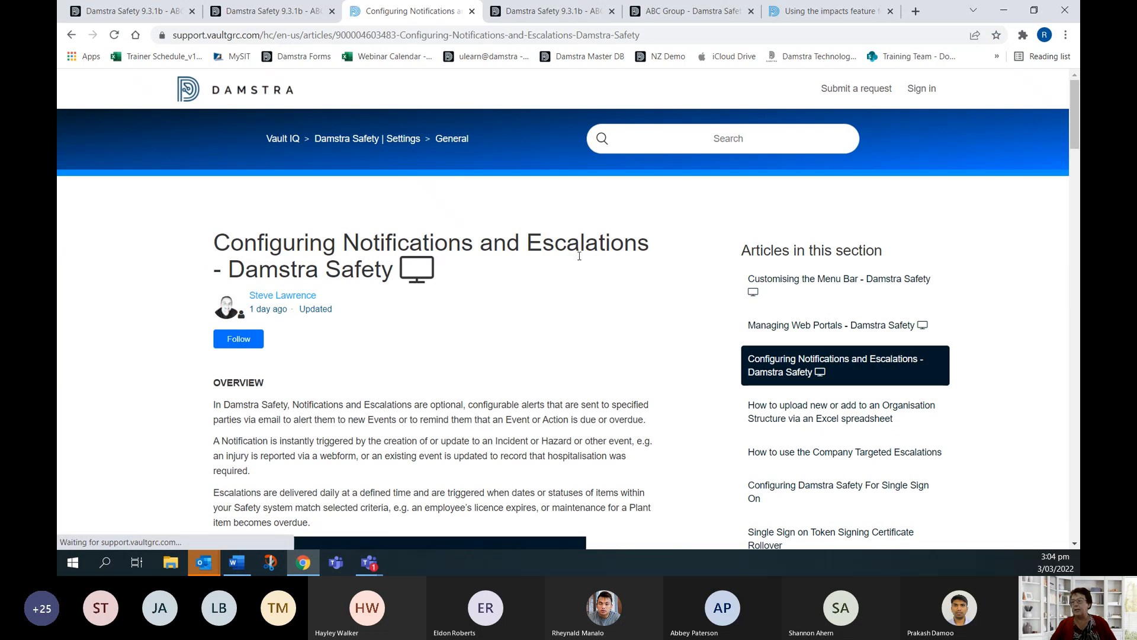
Step: Examine the notifications article's overview, training video section, and table of notification types and triggers
scroll(450, 318, down, 5)
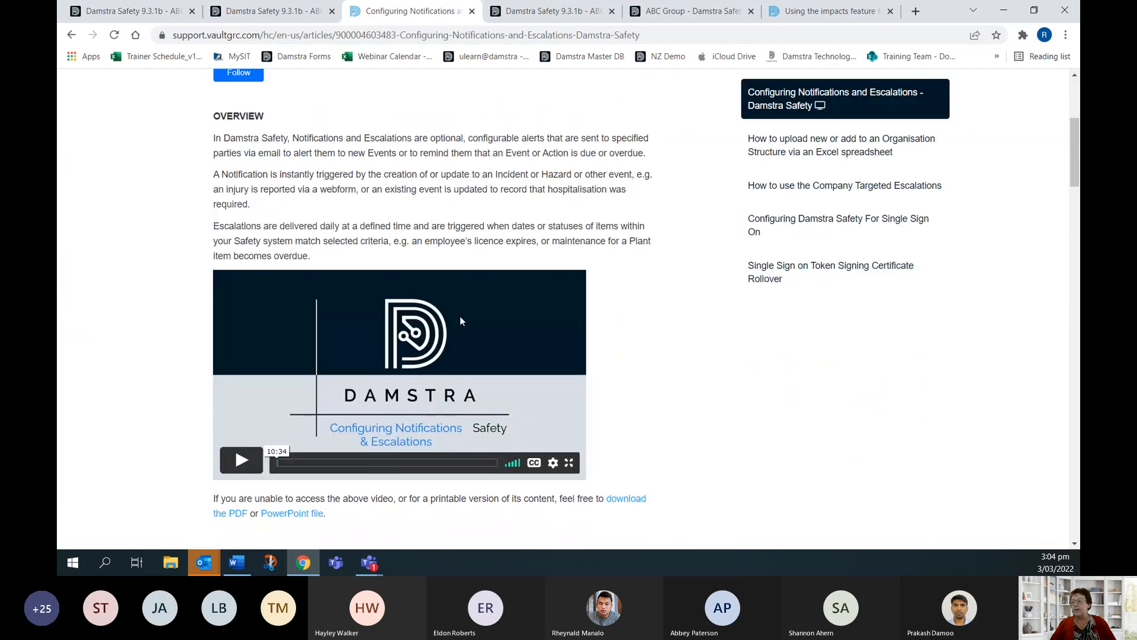
scroll(407, 341, down, 2)
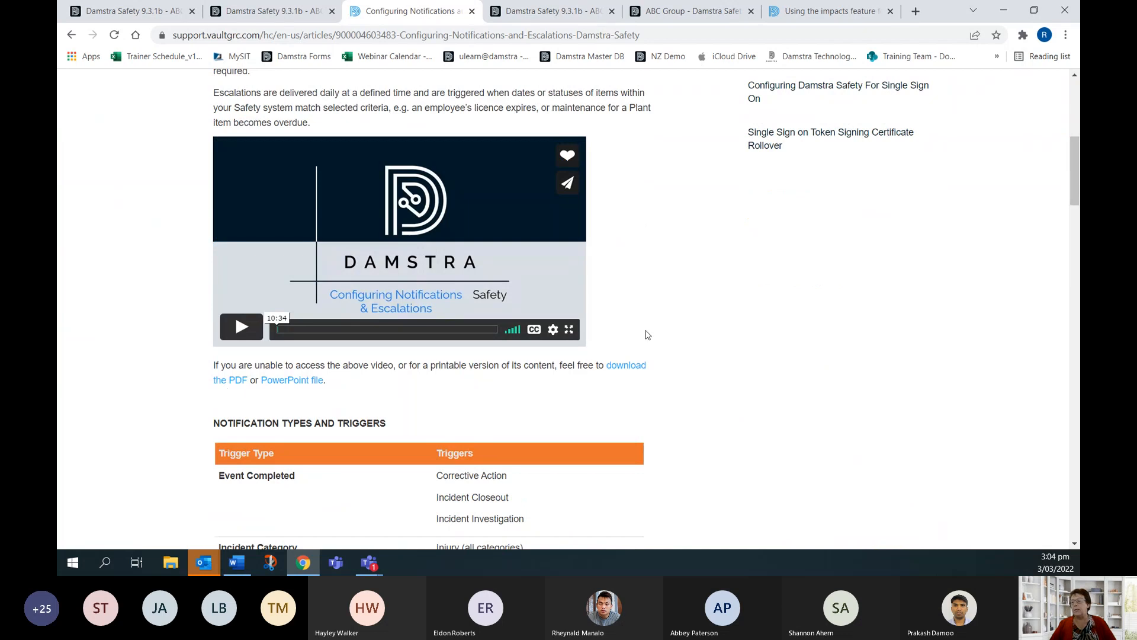
scroll(686, 335, down, 5)
scroll(682, 338, down, 5)
scroll(494, 388, up, 6)
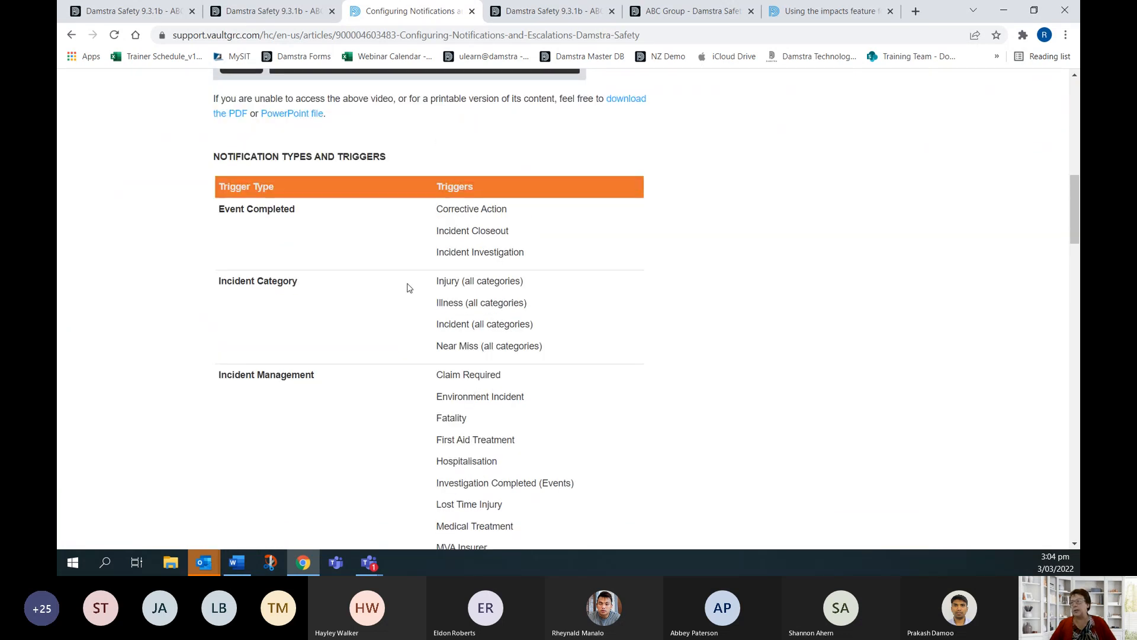
Step: Close the help article and return to My Dashboard in Damstra Safety
click(472, 12)
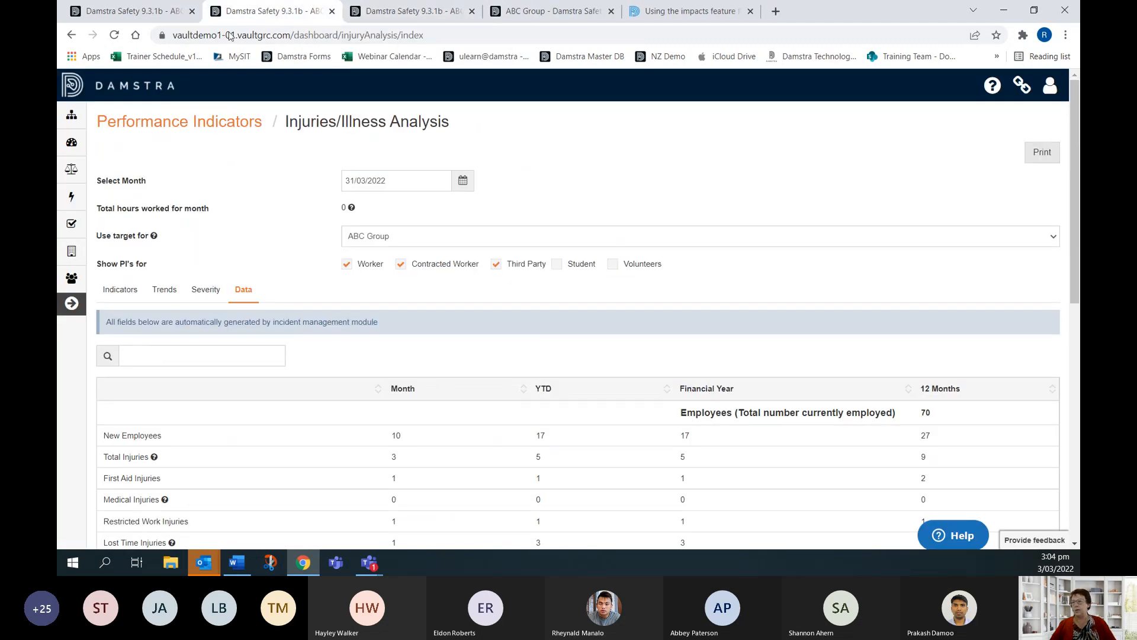
mouse_move(69, 147)
click(122, 166)
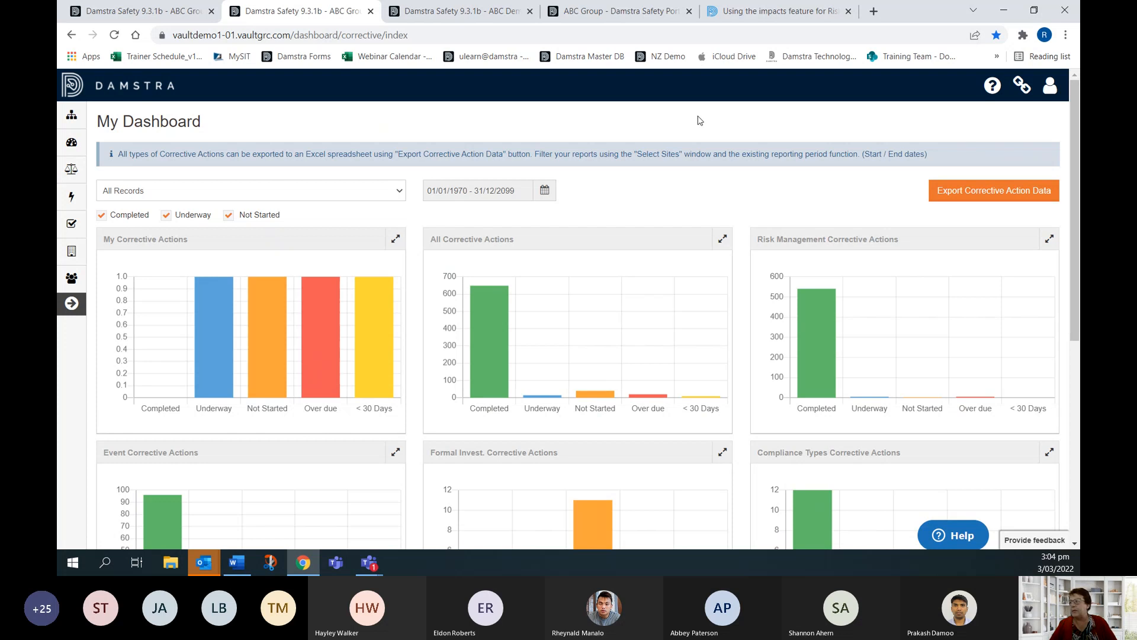
Step: Open Options and Preferences from the General section of Settings
click(1049, 88)
click(1010, 108)
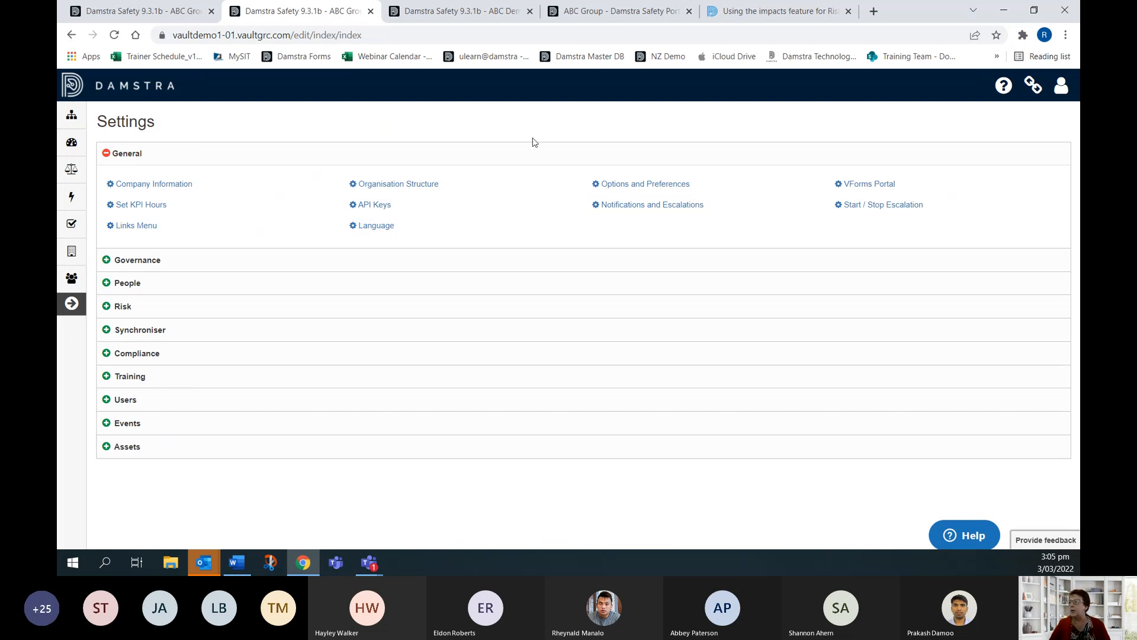
click(628, 185)
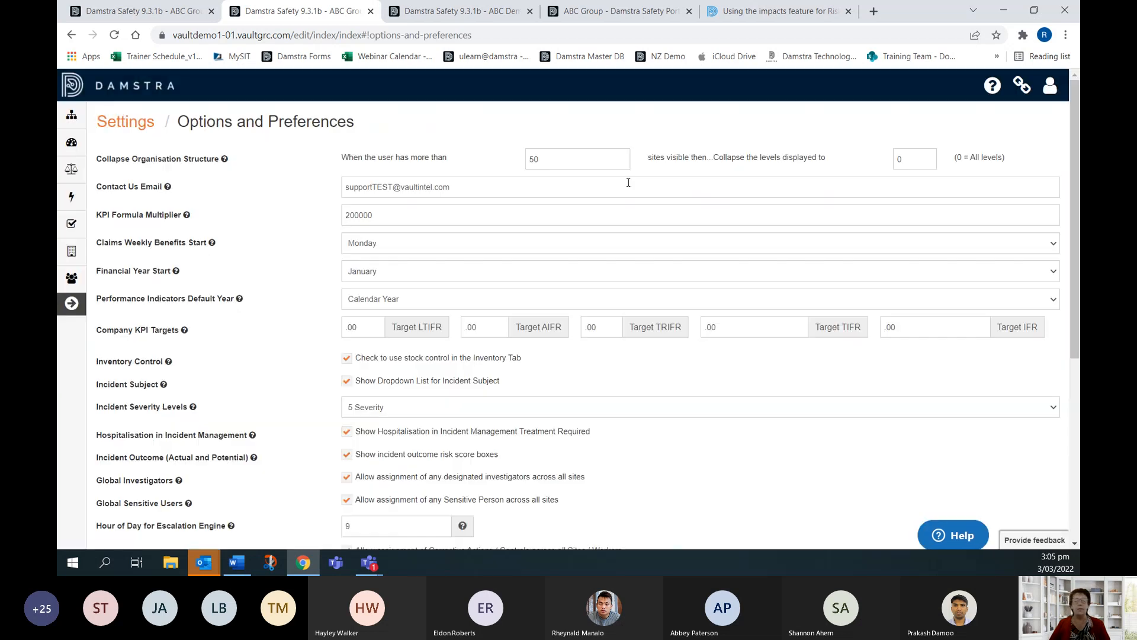
Step: Examine the system options, reading the explanations for Global Investigators, Hazard Controls and Post-control scoring for Impacts
scroll(270, 351, down, 3)
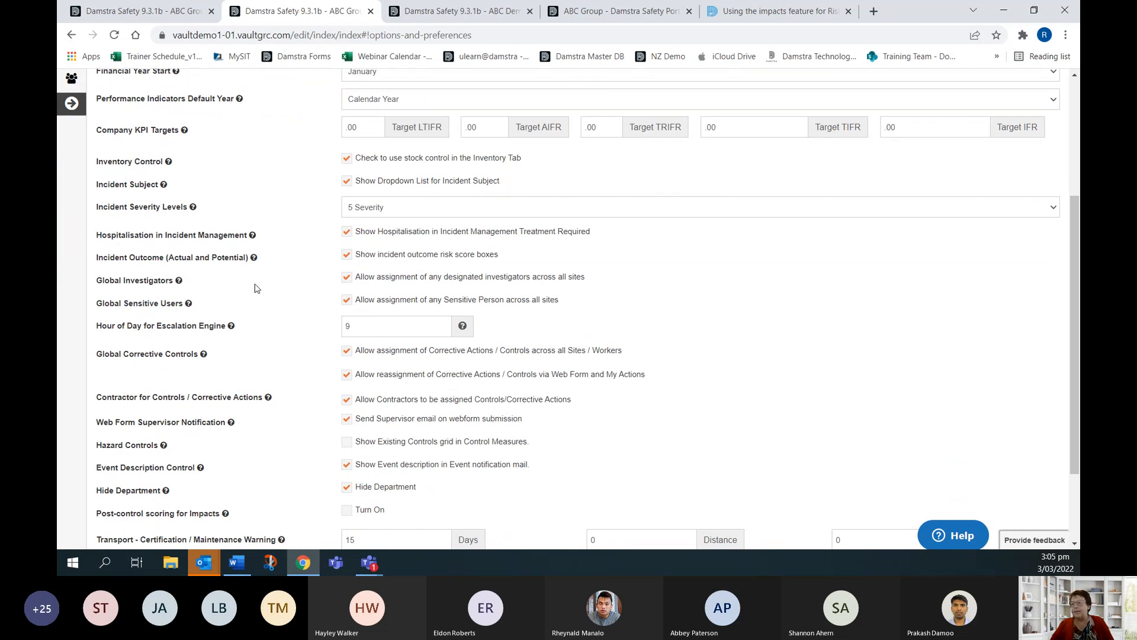
mouse_move(179, 282)
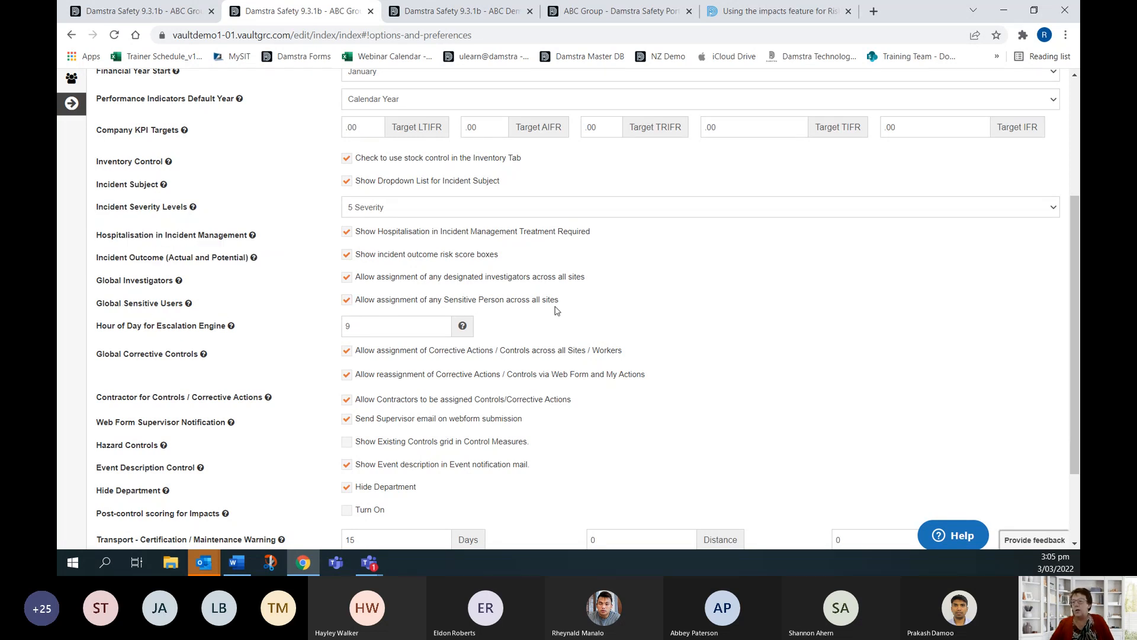
scroll(545, 294, down, 1)
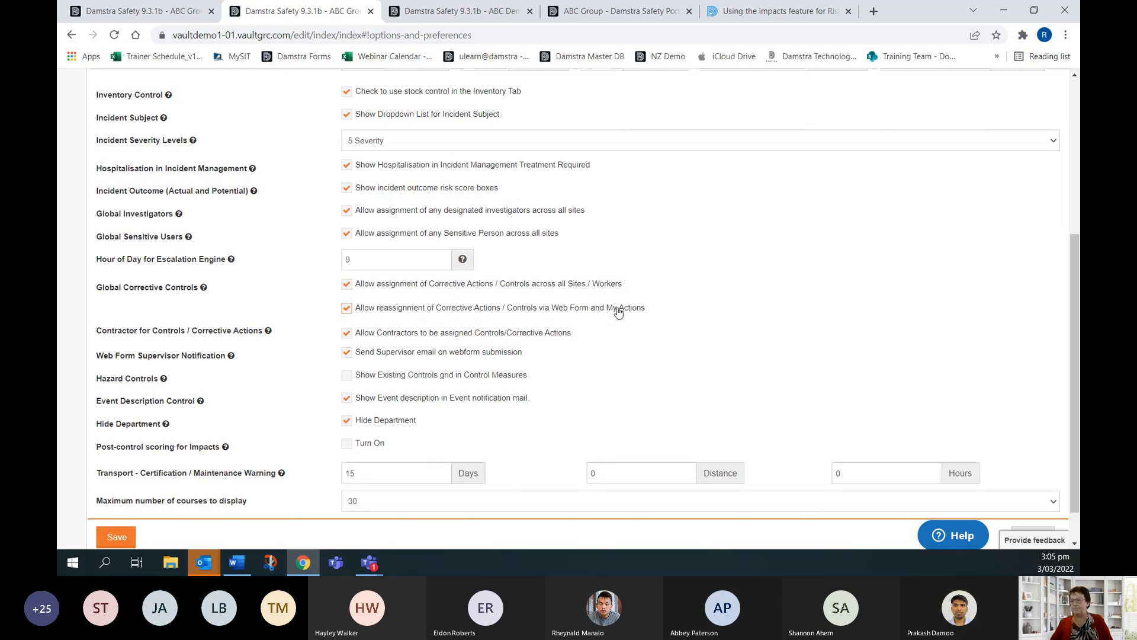
scroll(496, 266, down, 1)
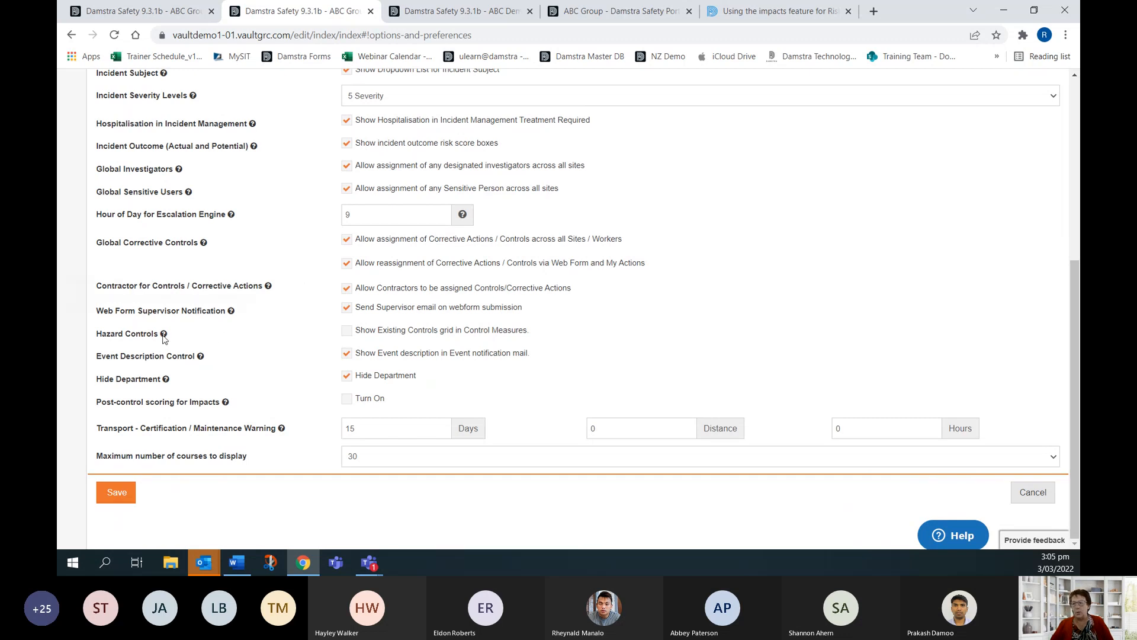
mouse_move(164, 335)
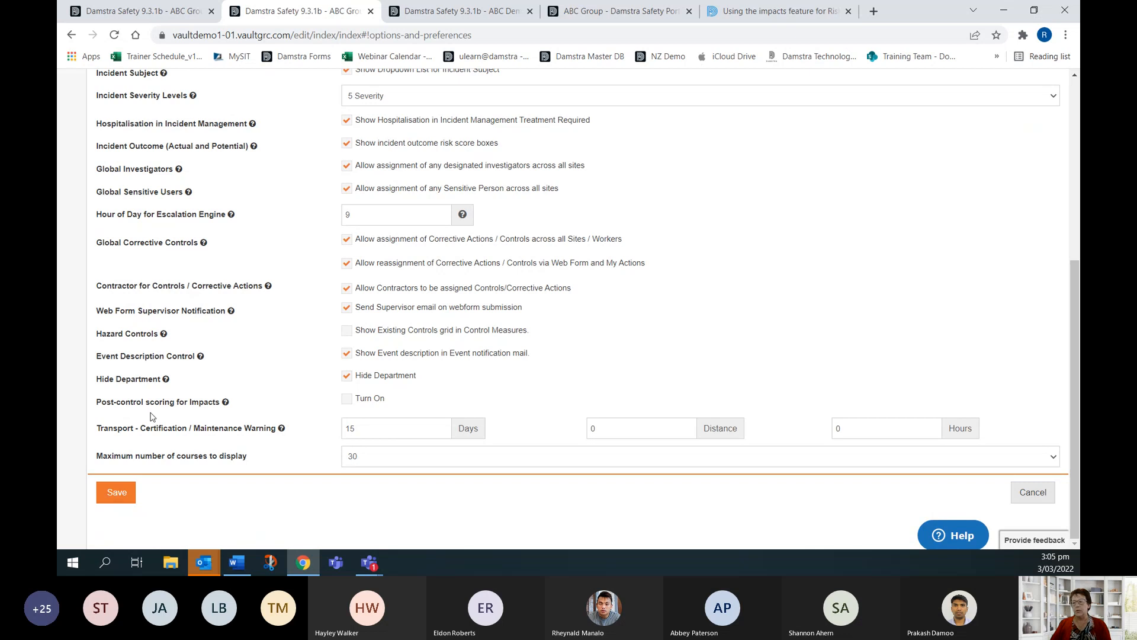
mouse_move(226, 405)
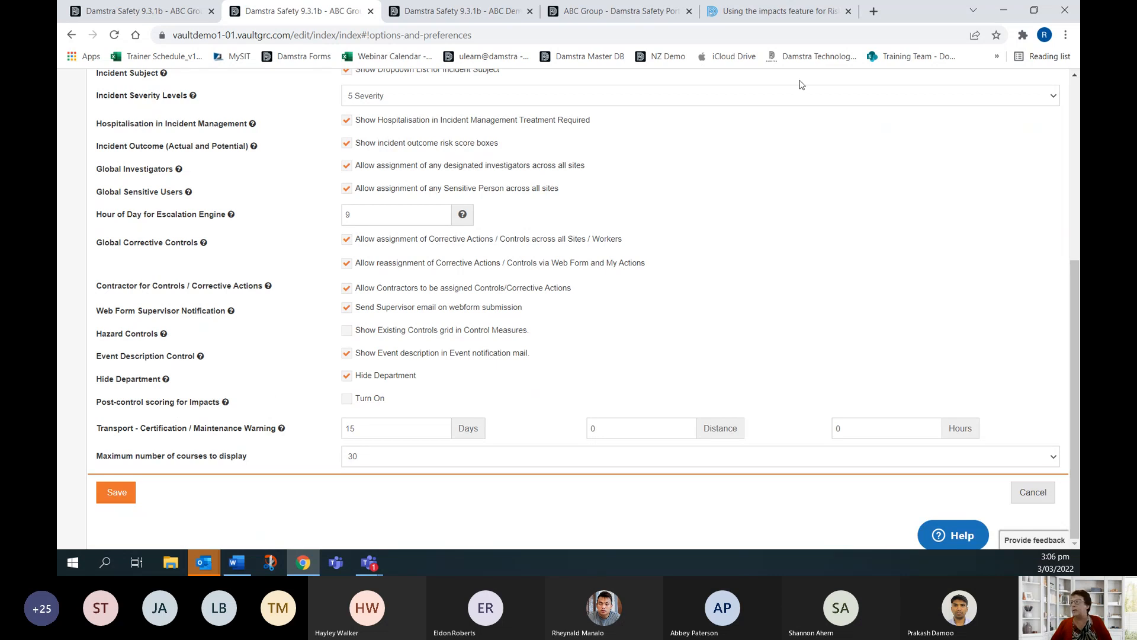
Step: Switch to the open help article "Using the impacts feature for Risk Assessments" and look over its overview and enabling procedure
click(750, 19)
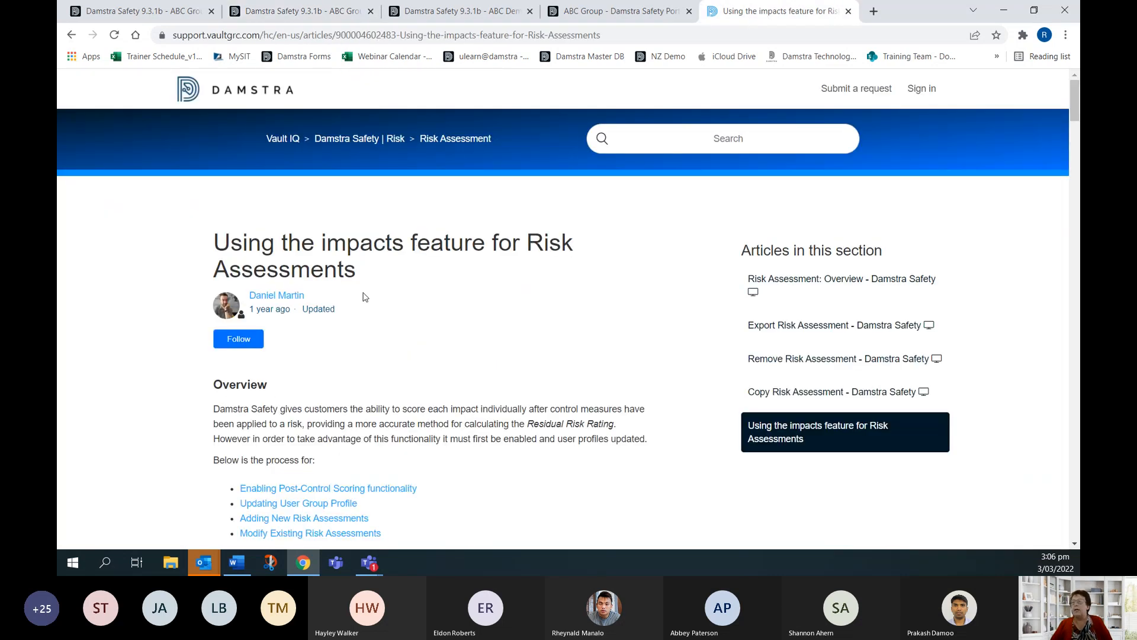
scroll(462, 293, down, 8)
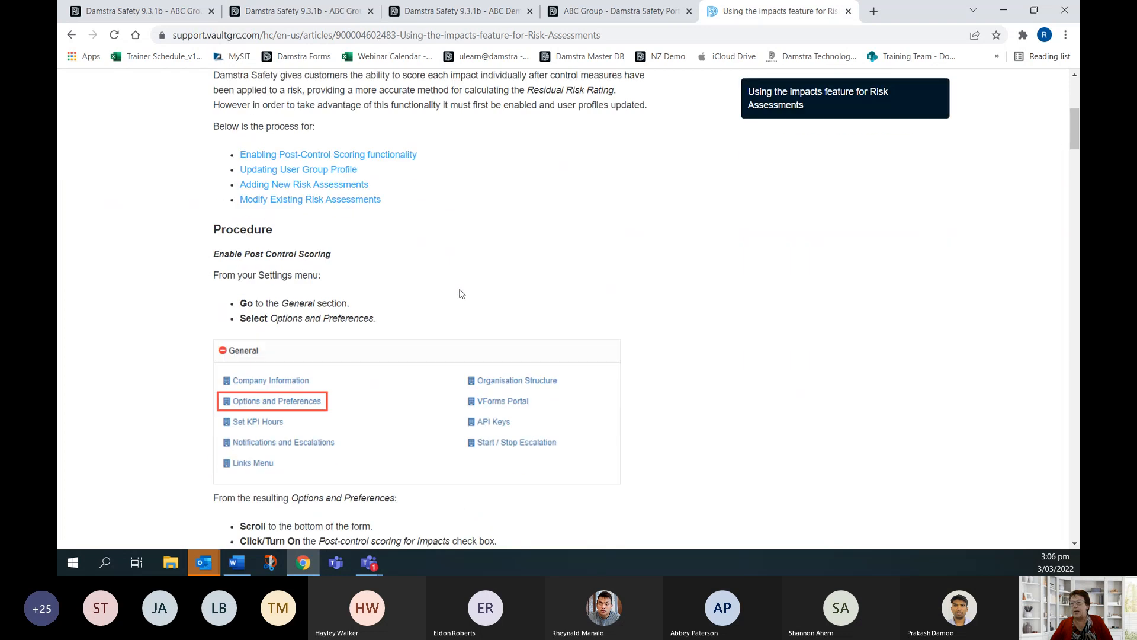
scroll(462, 294, down, 3)
scroll(461, 293, up, 11)
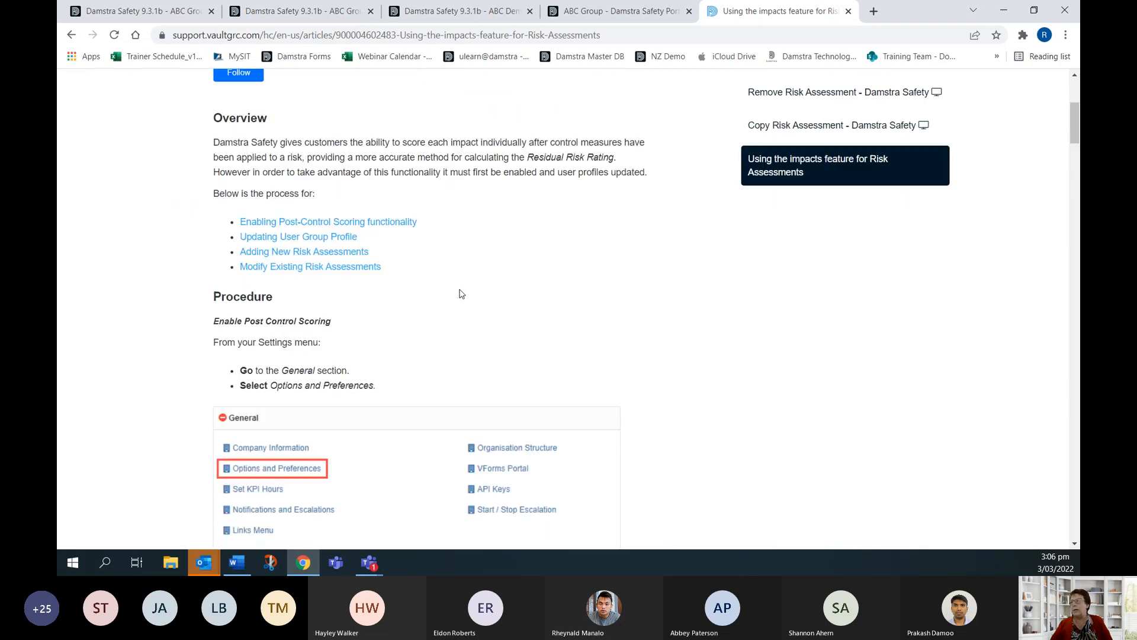
Step: Return to the Damstra Safety settings and open Event Fields Mandatory from the Events section
click(326, 8)
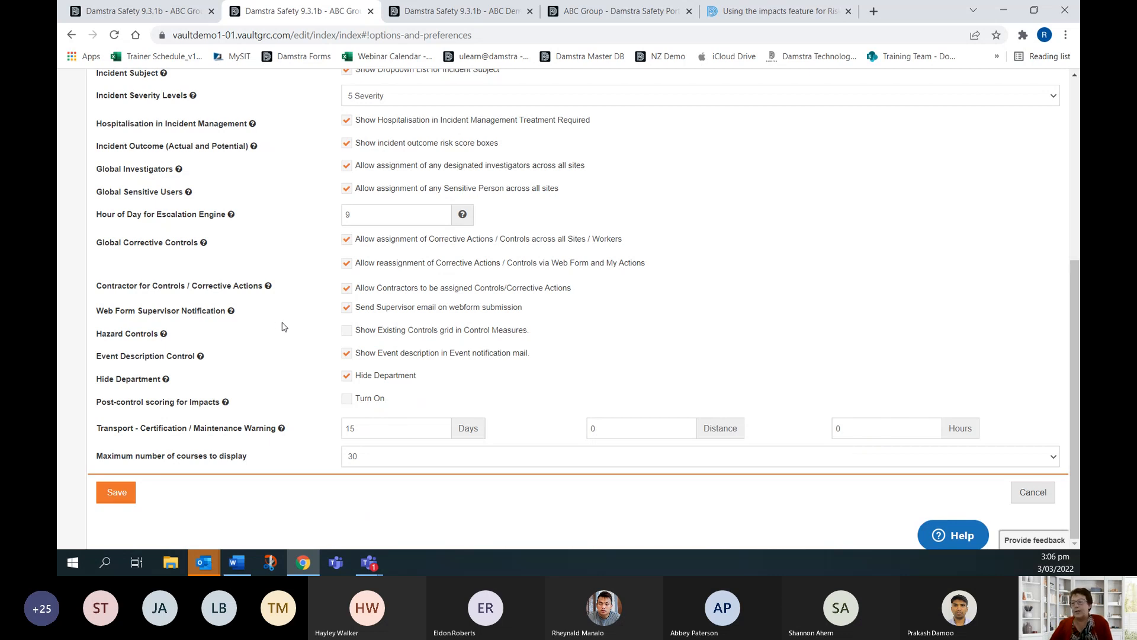
scroll(283, 326, up, 5)
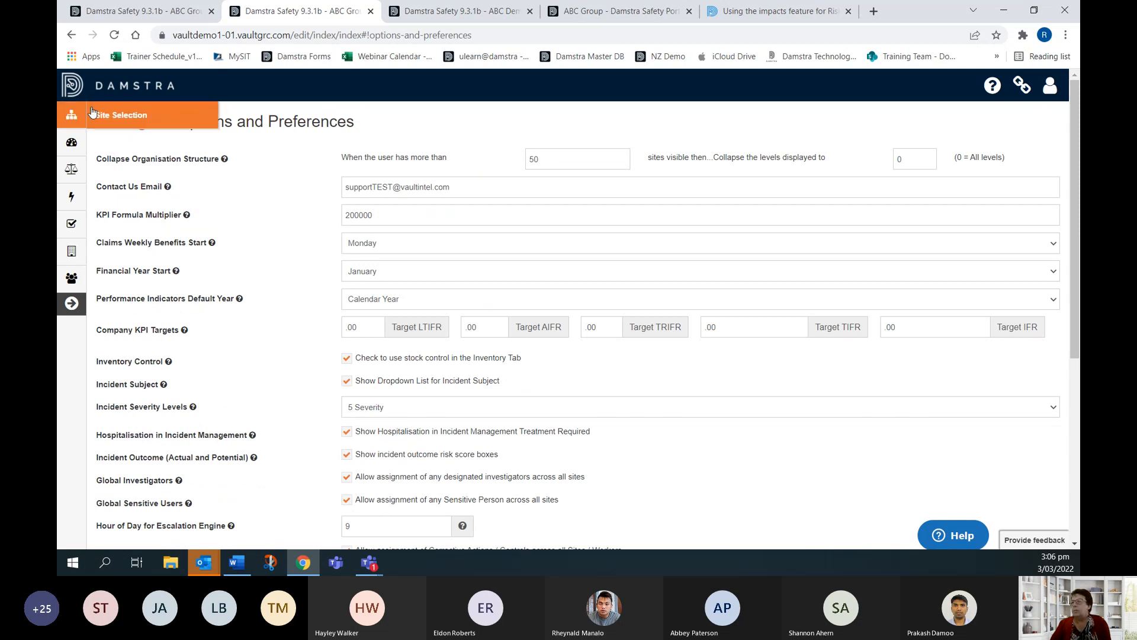
click(117, 120)
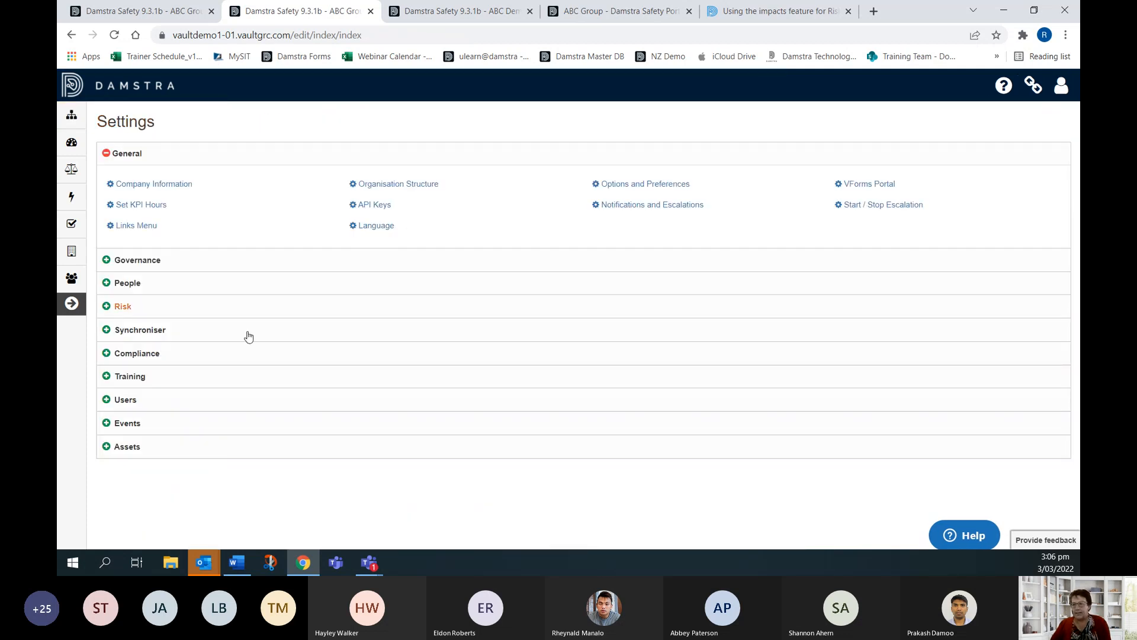
click(120, 420)
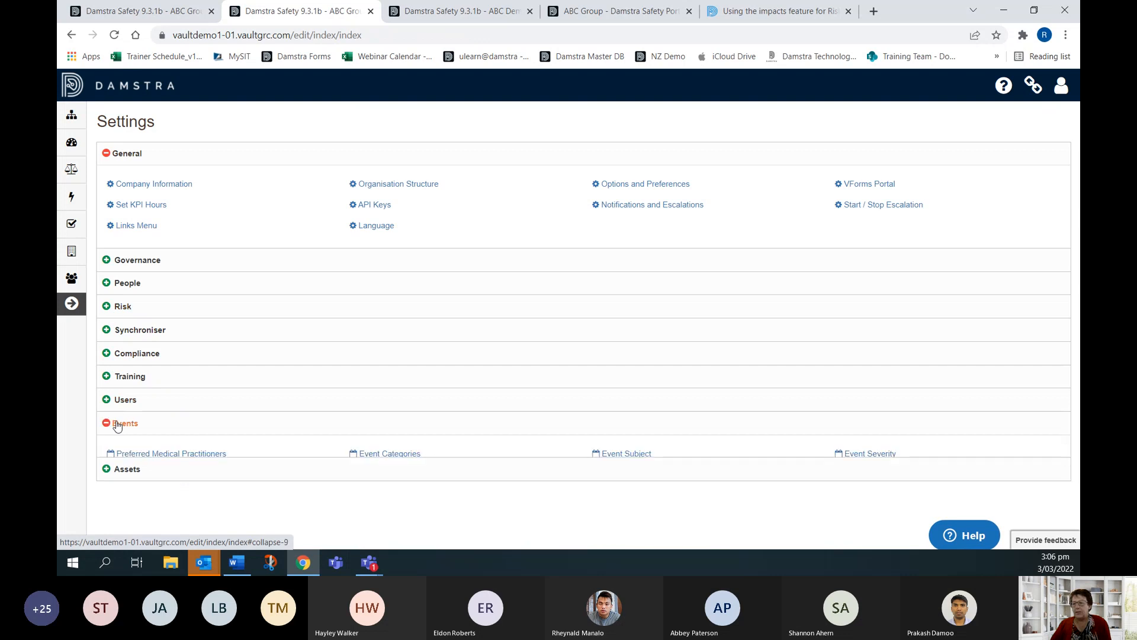
scroll(648, 370, down, 2)
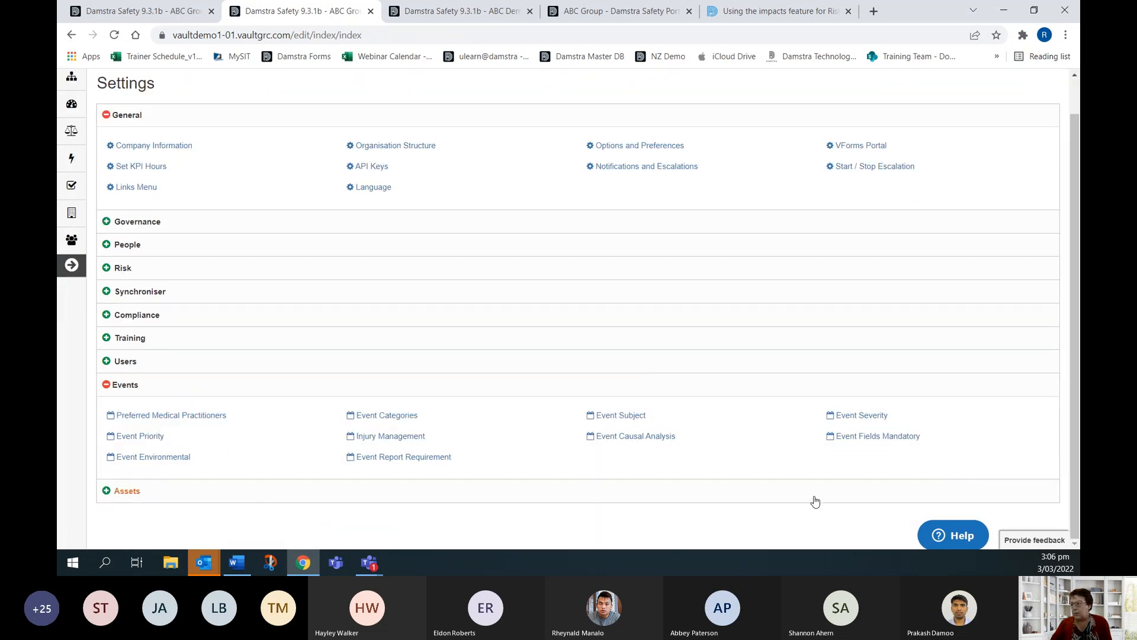
click(863, 436)
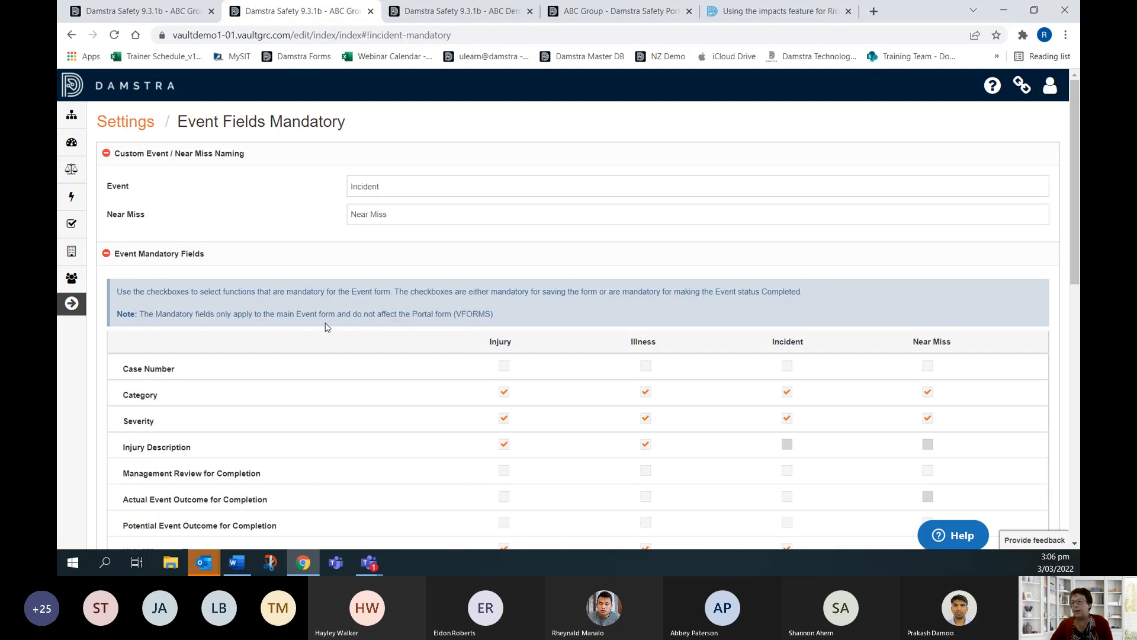
Step: Try a Minimum Sensitive Users value of 2 in Event Mandatory Fields and restore it to 1
scroll(327, 324, down, 3)
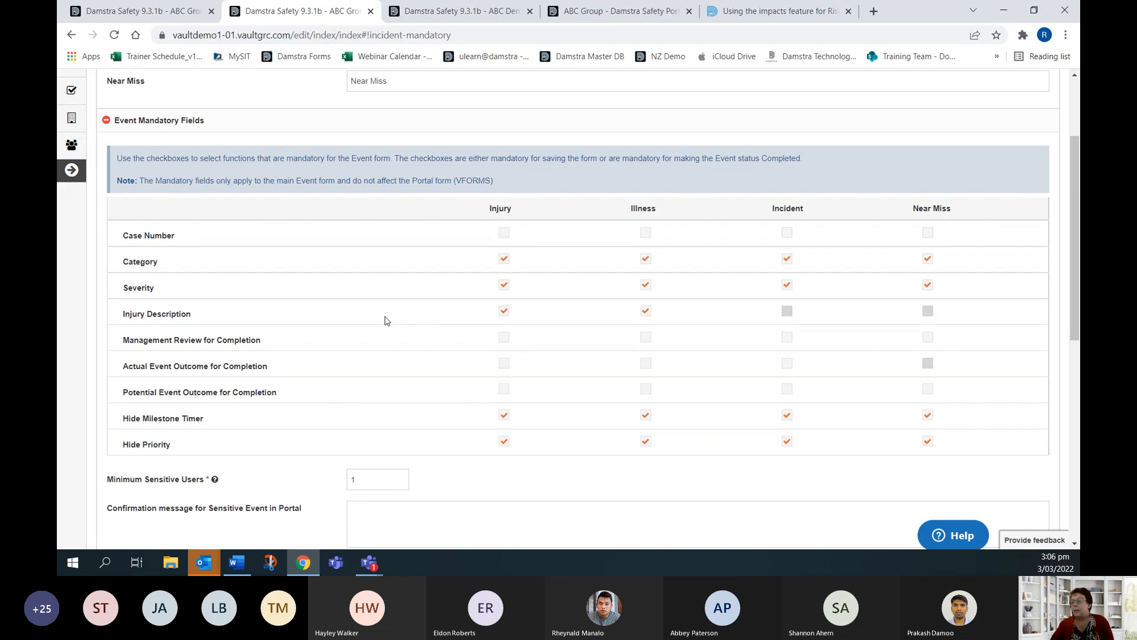
scroll(385, 321, down, 2)
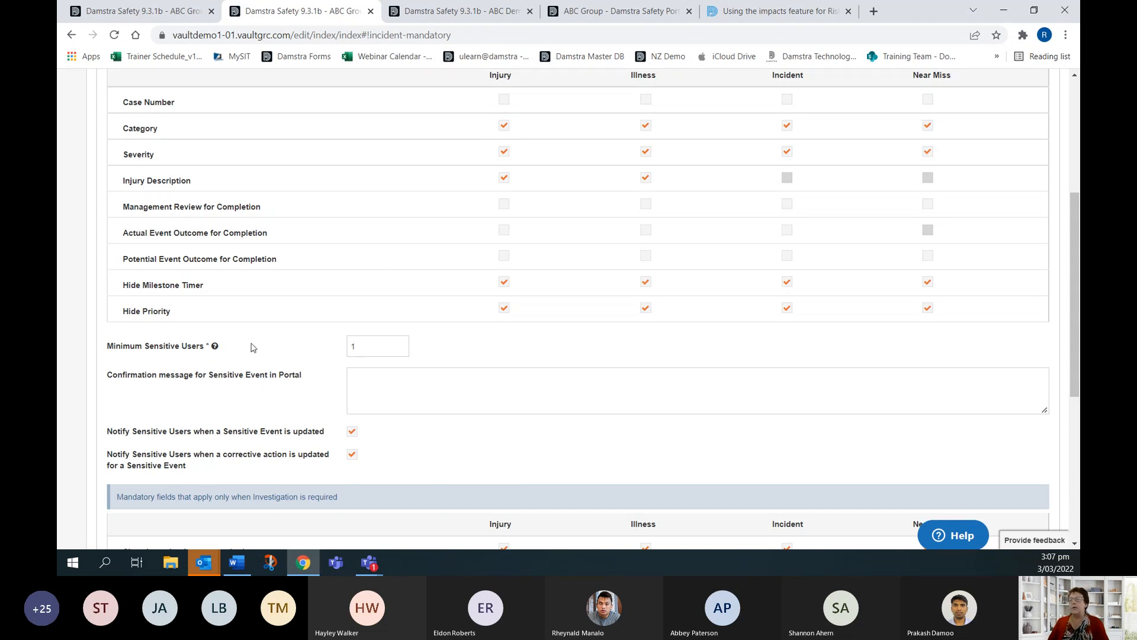
double_click(349, 351)
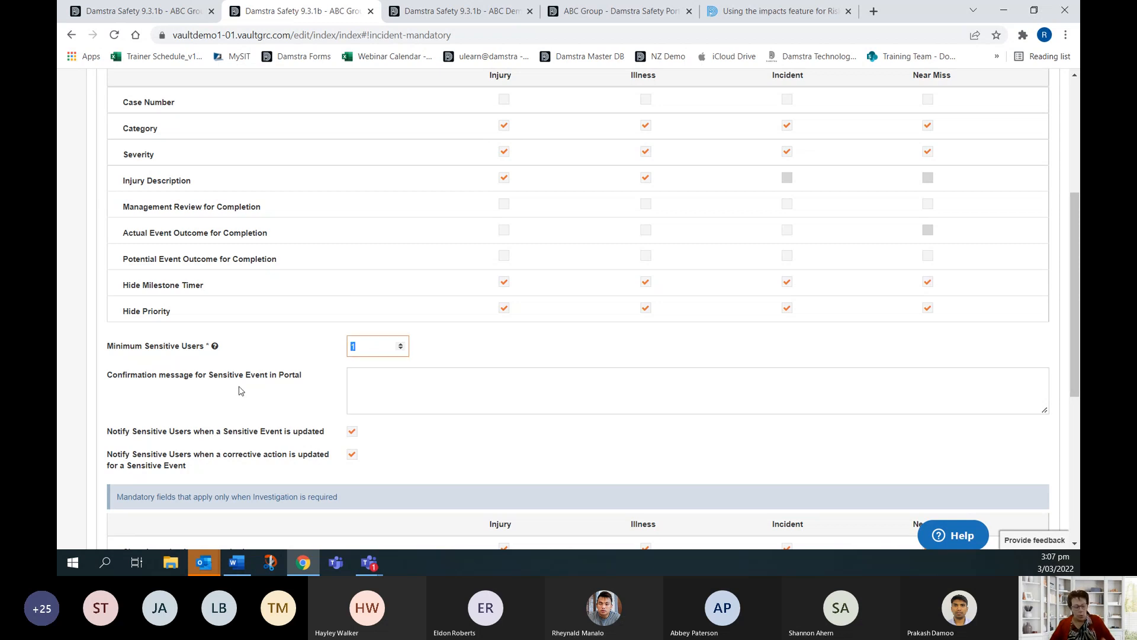
text(2)
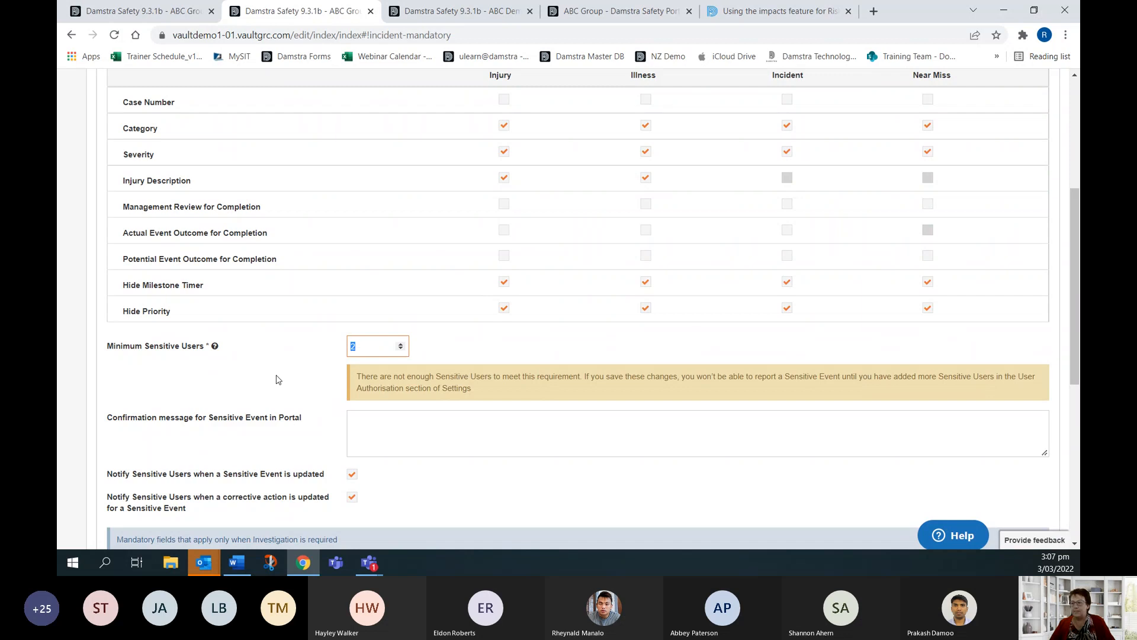
text(1)
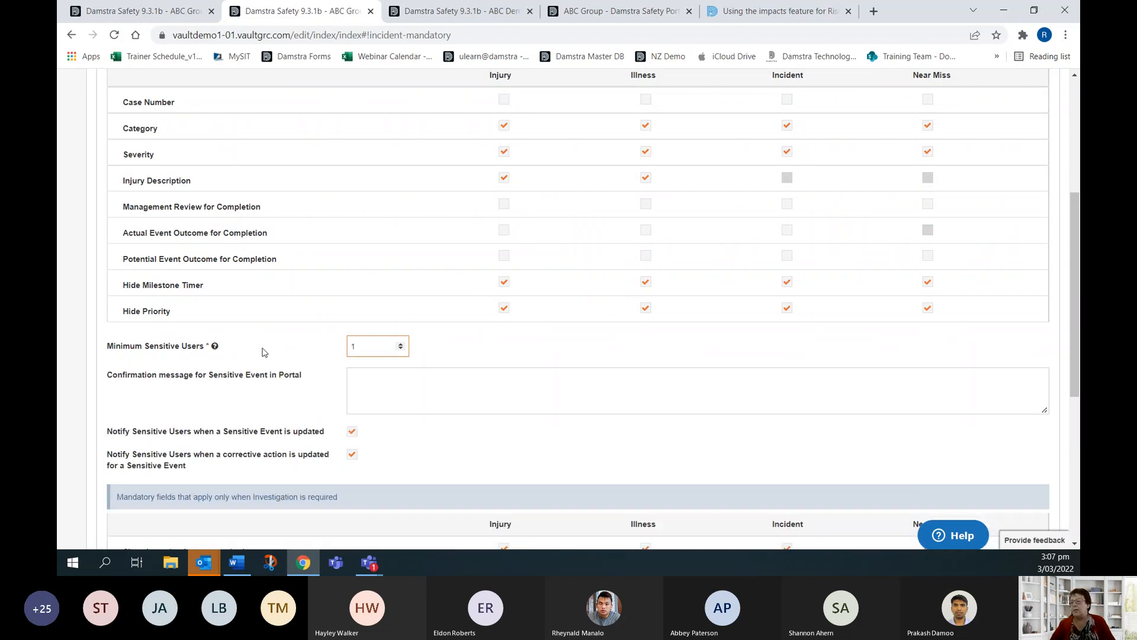
Step: Look over the mandatory fields that apply when an investigation is required, and save the event field settings
scroll(264, 351, down, 5)
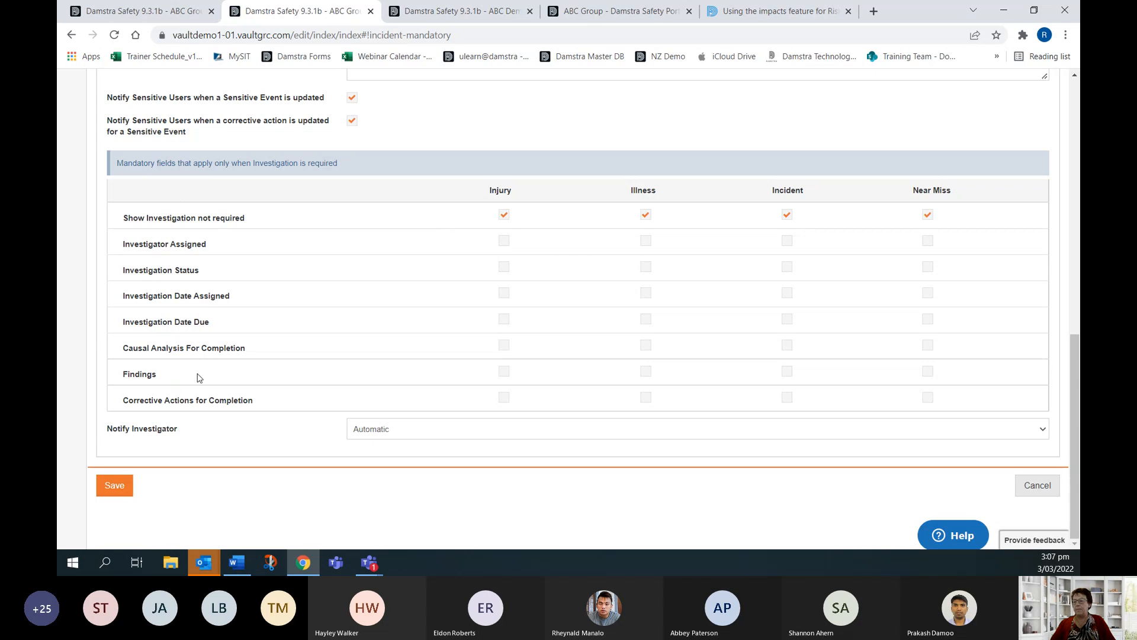
click(114, 485)
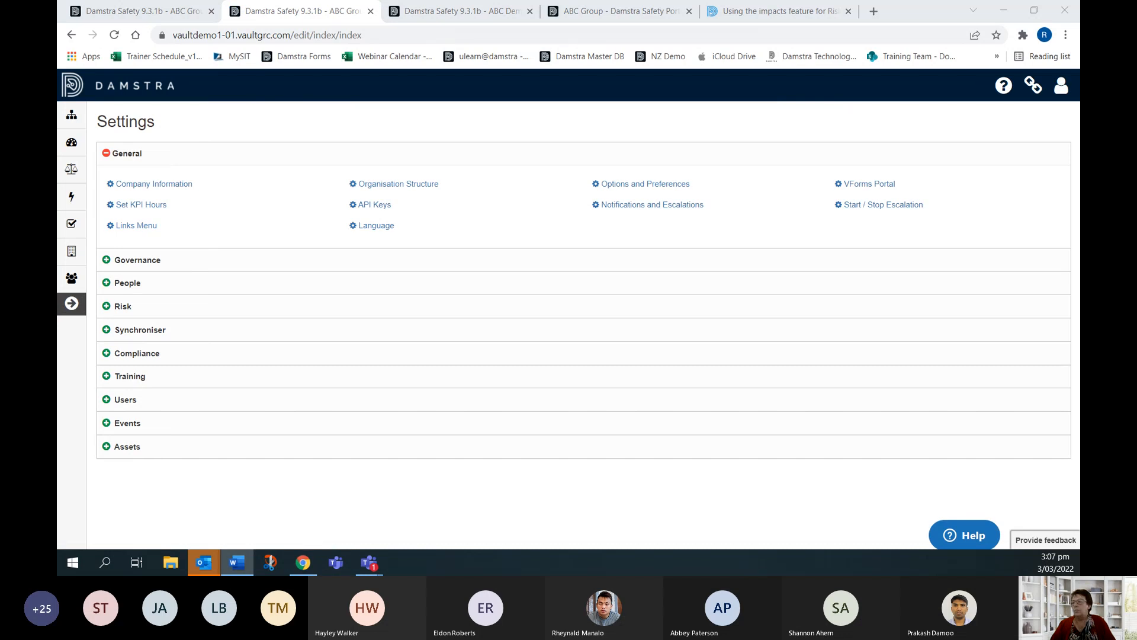
Step: Open the Worker Register from the Workers group under People
mouse_move(72, 282)
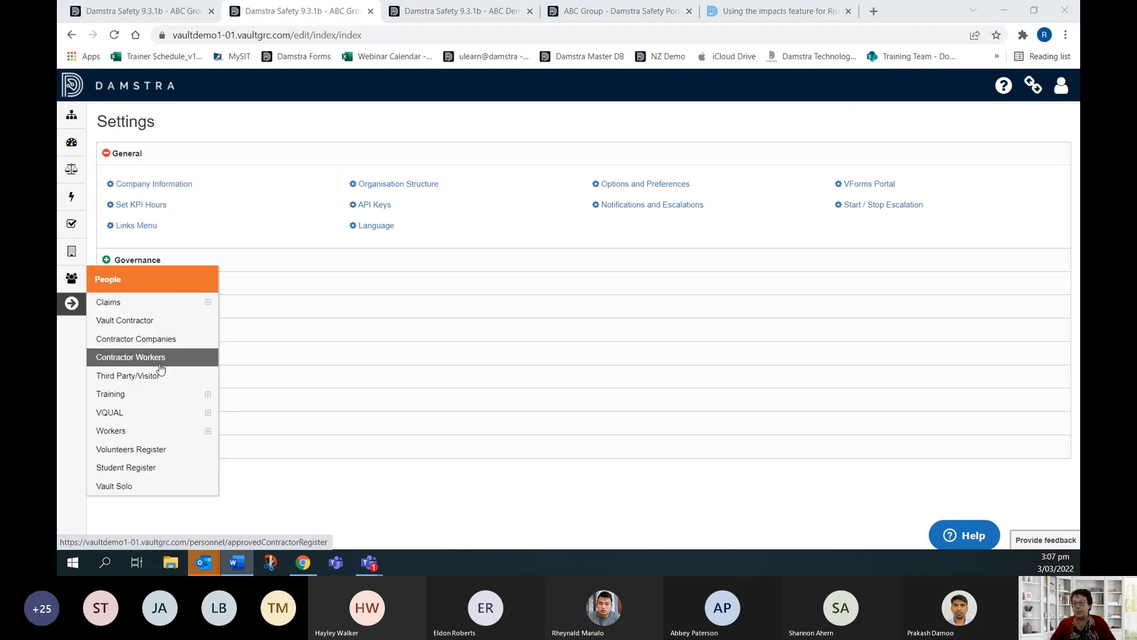
click(146, 431)
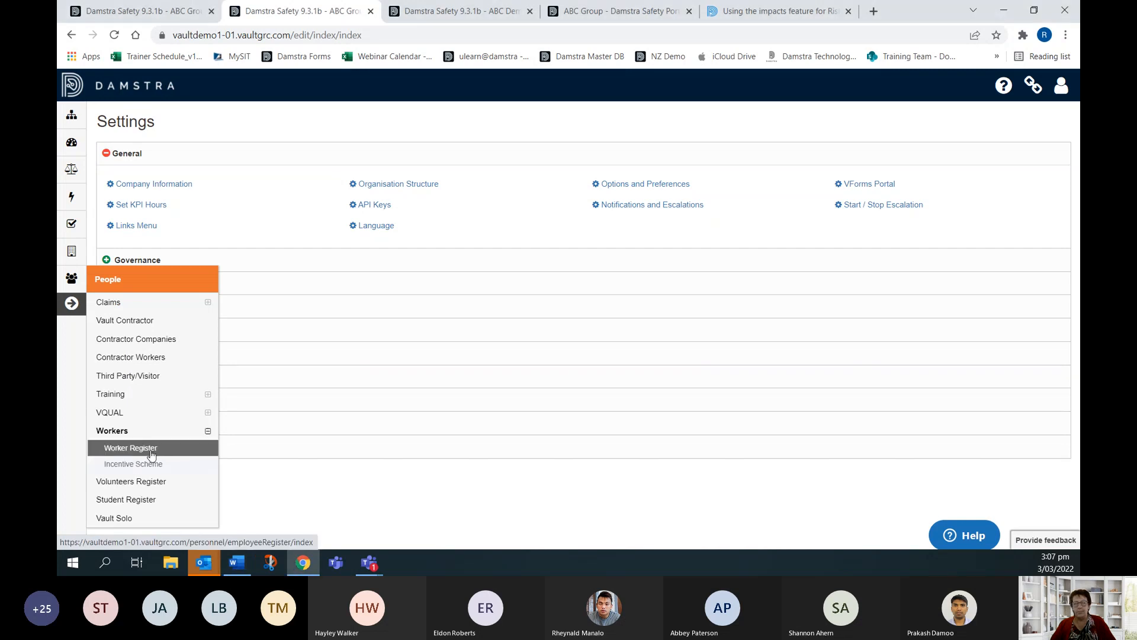
click(152, 452)
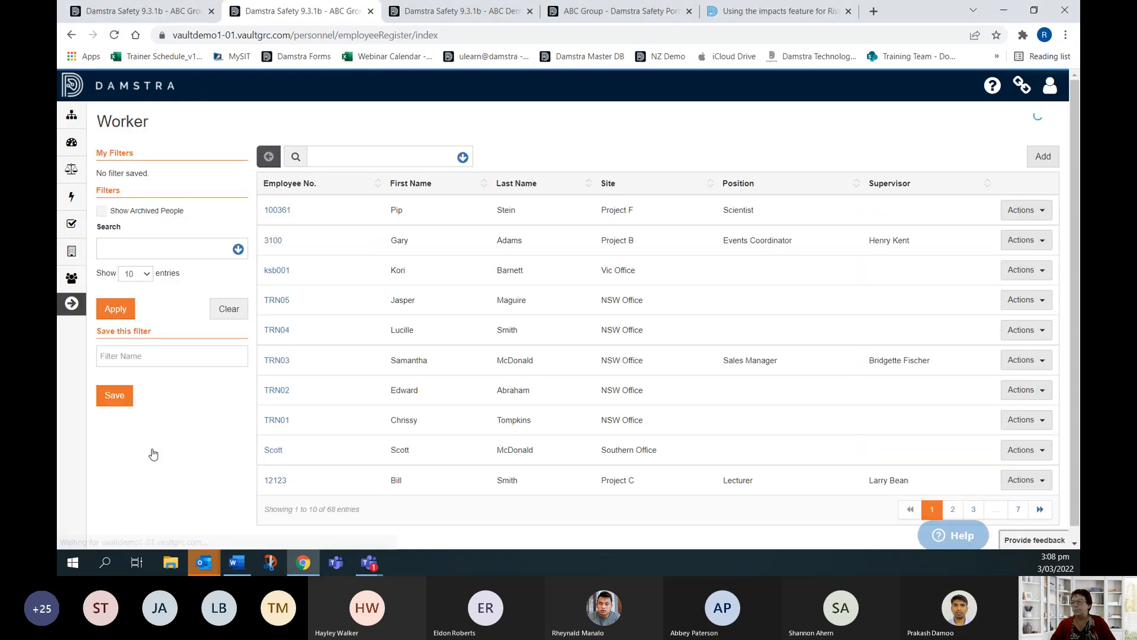
Step: Search the worker register by the worker's first name and open that worker's record for editing
click(336, 156)
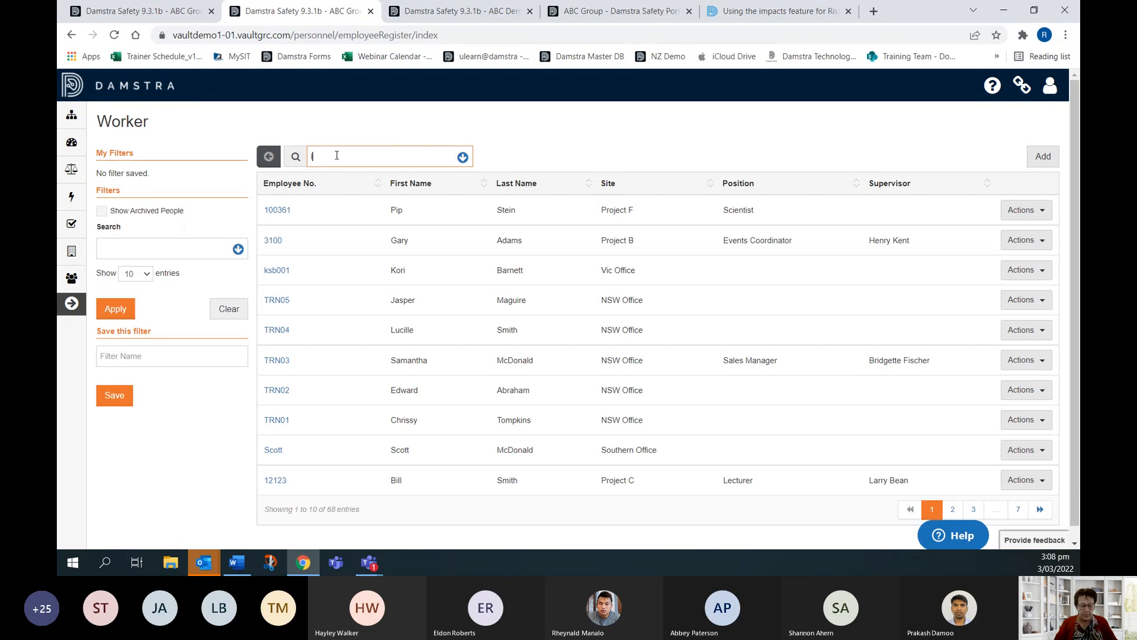
text(larry)
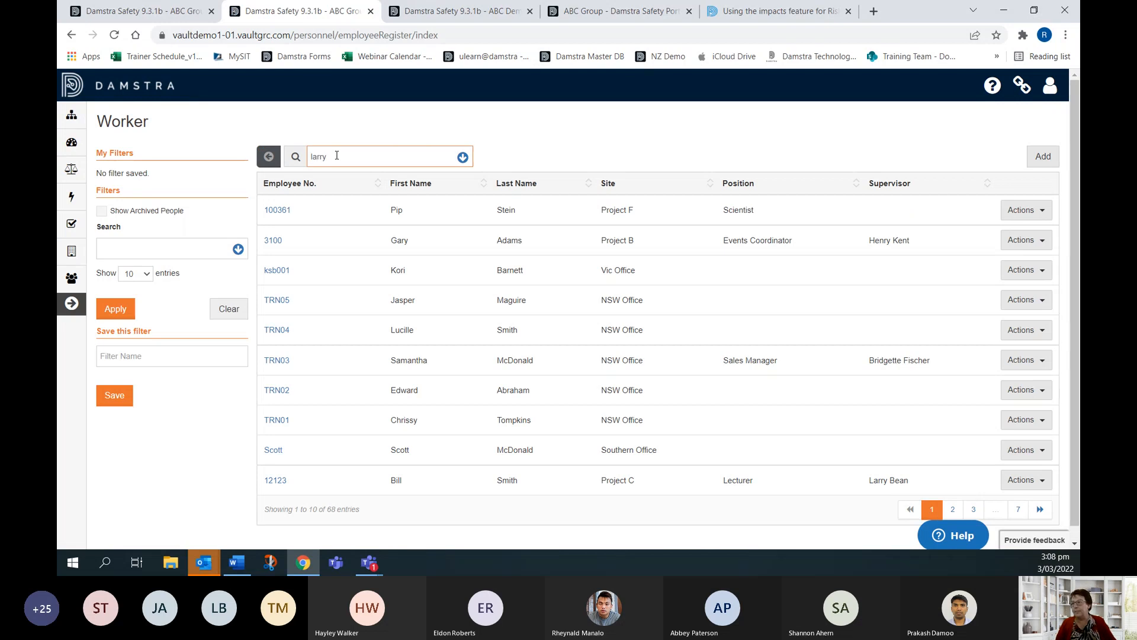
click(1015, 272)
click(979, 303)
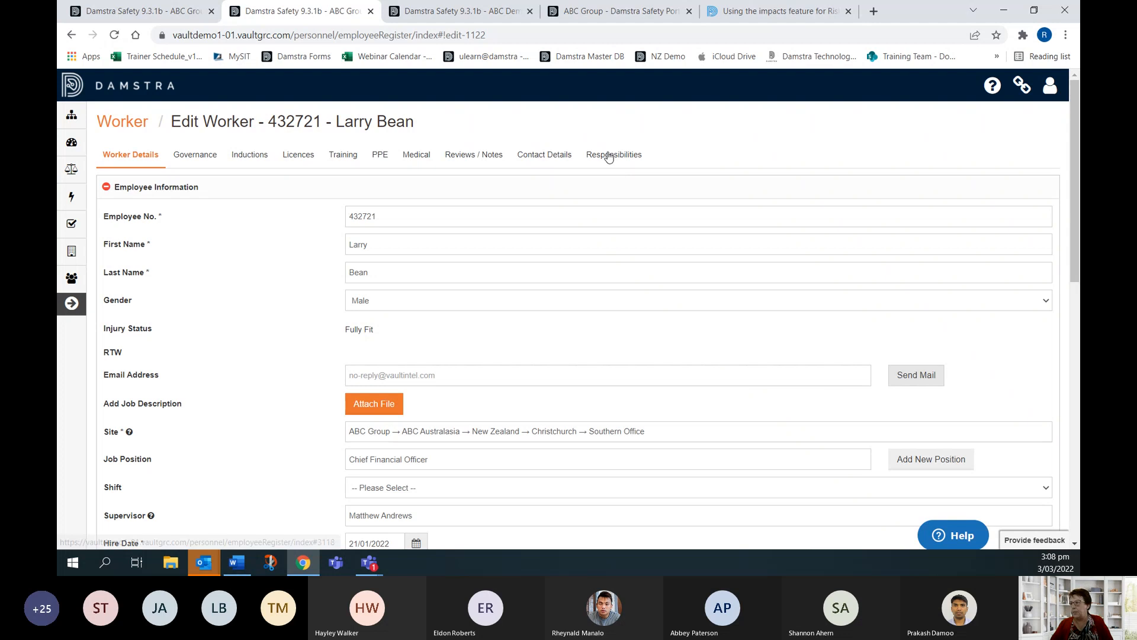
Step: Examine the worker's responsibilities, from corrective actions, events and control measures to supervised workers and notification and escalation groups
click(609, 158)
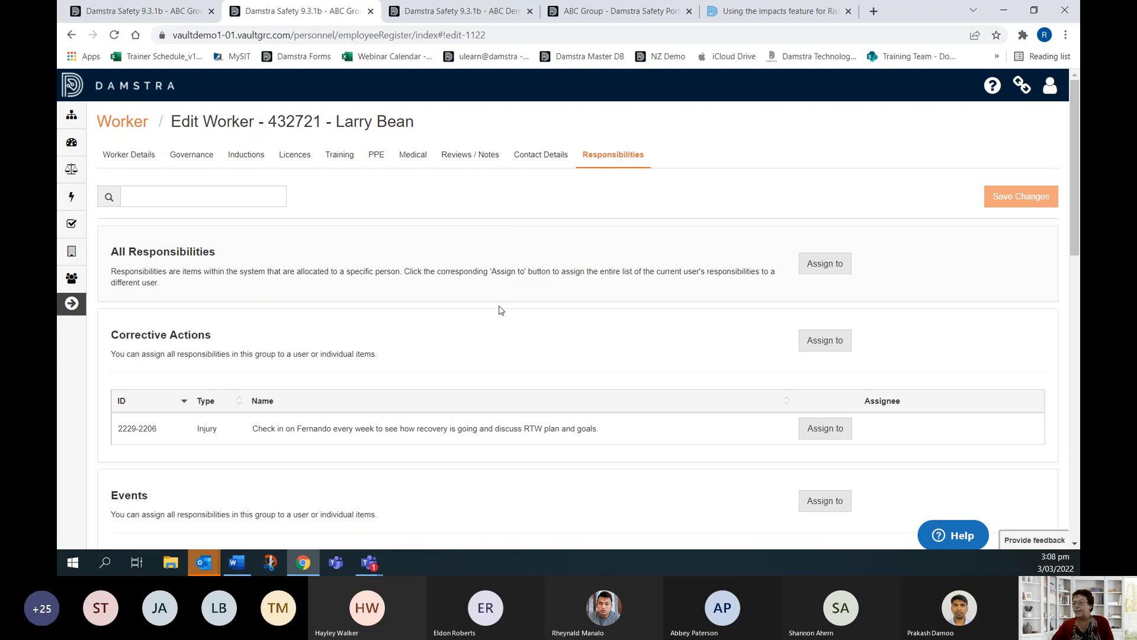
scroll(438, 343, down, 1)
scroll(391, 379, down, 2)
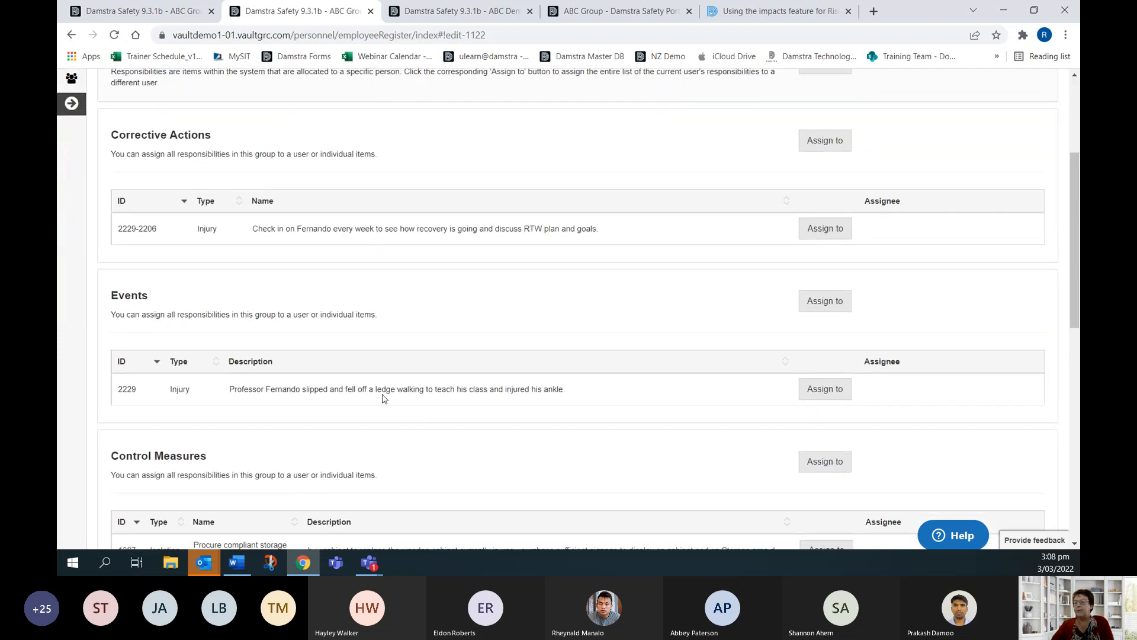
scroll(433, 349, down, 2)
scroll(483, 301, up, 2)
scroll(484, 300, up, 2)
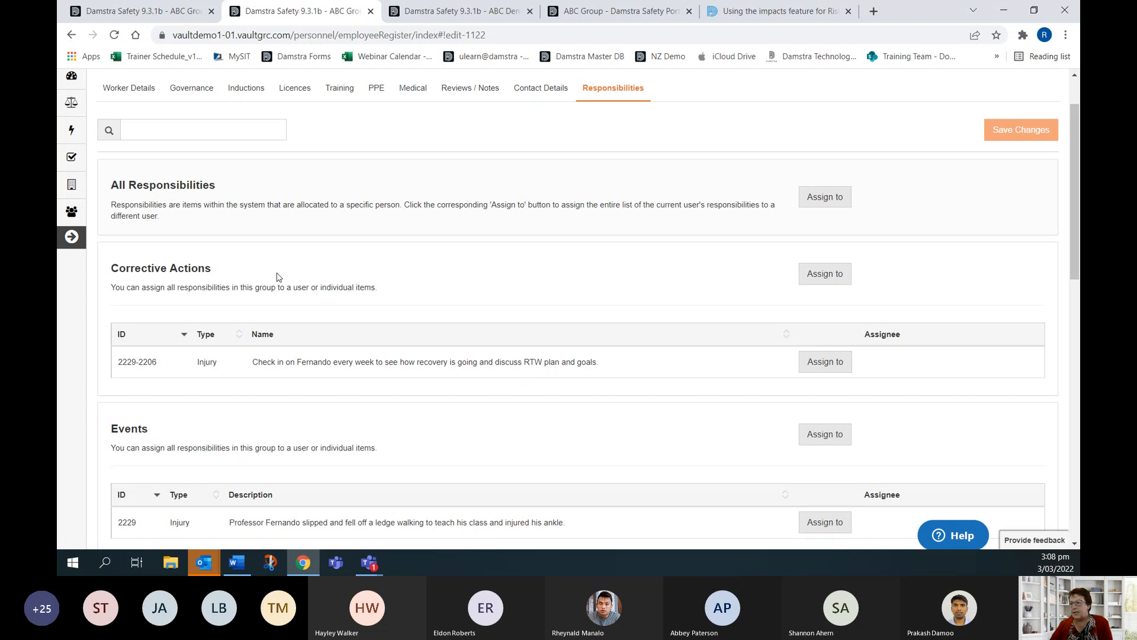
scroll(276, 277, down, 1)
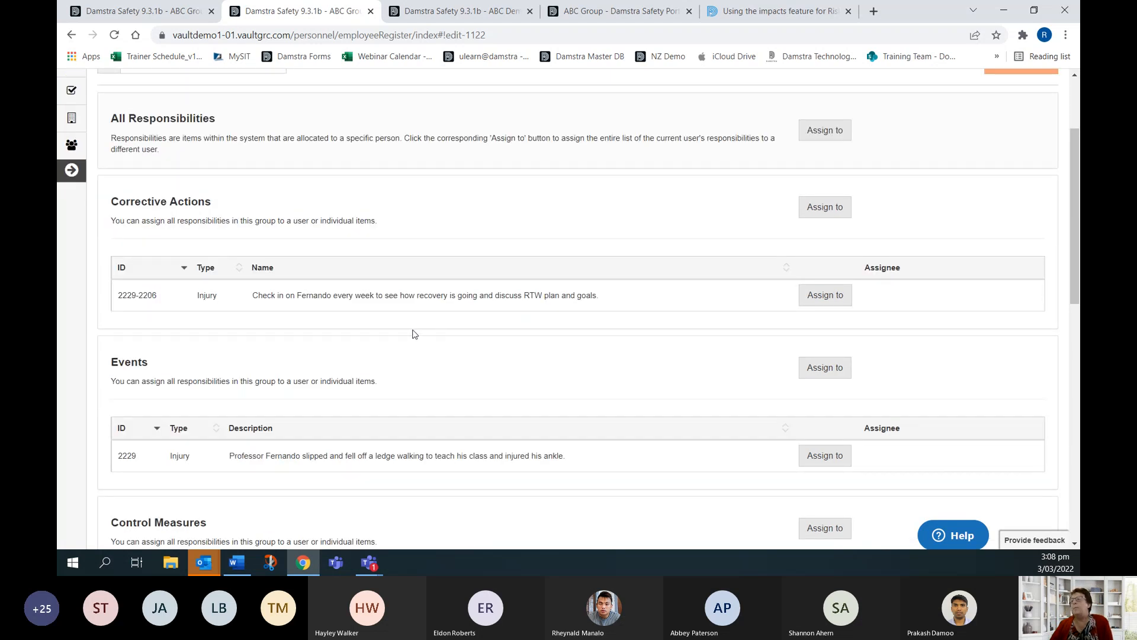
scroll(415, 334, down, 8)
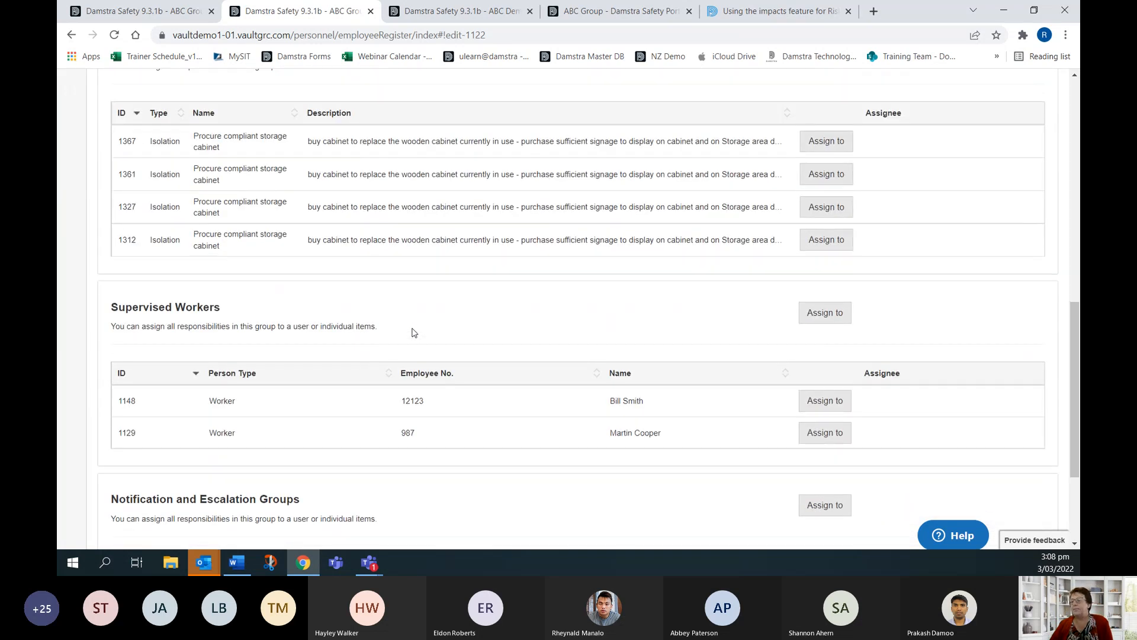
scroll(413, 333, down, 3)
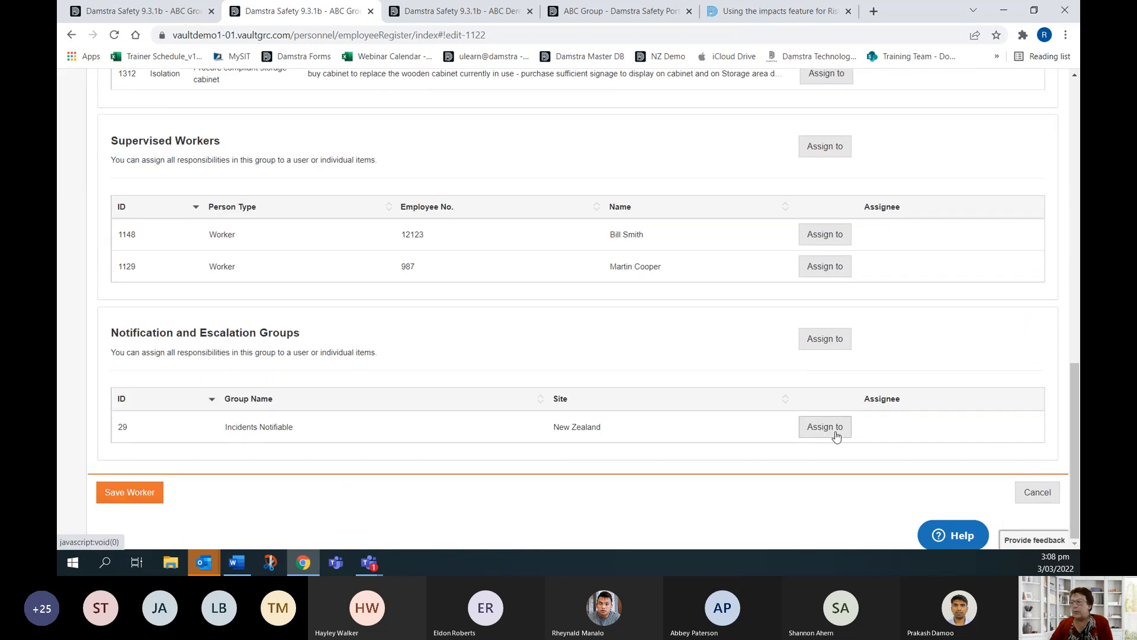
Step: Open the reassignment dialog for All Responsibilities and close it without assigning anyone
scroll(646, 340, up, 15)
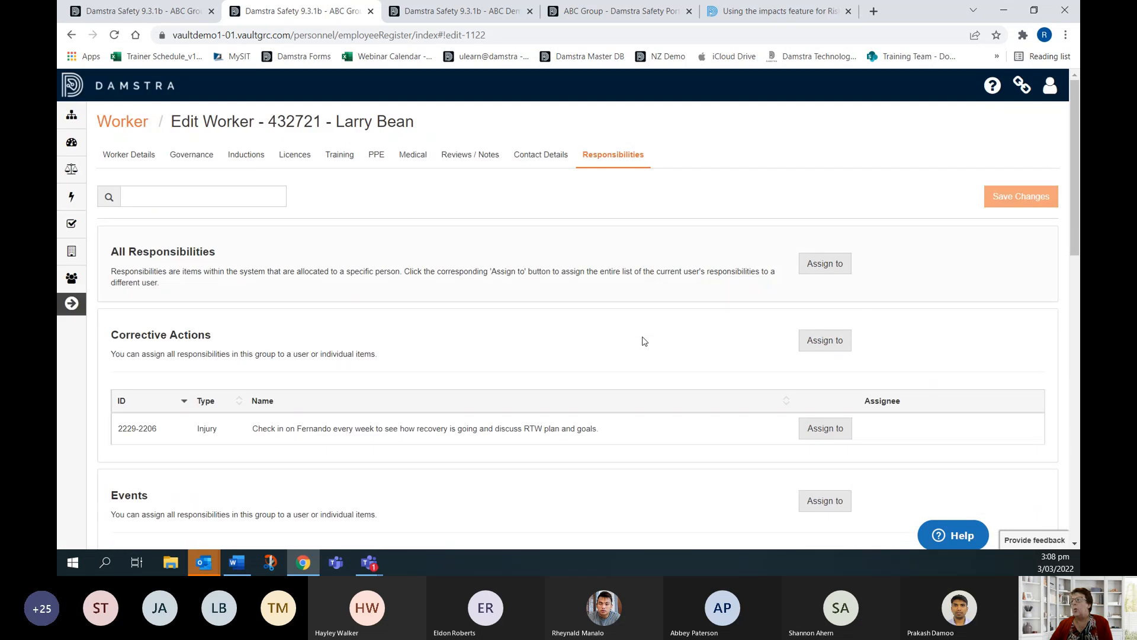
click(825, 265)
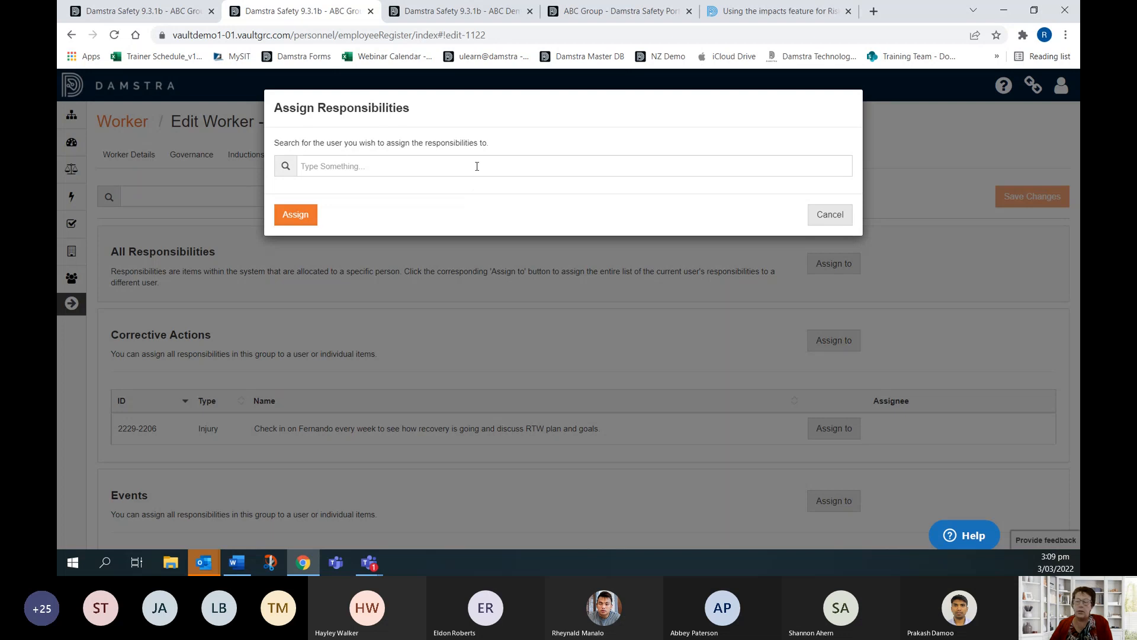
click(829, 216)
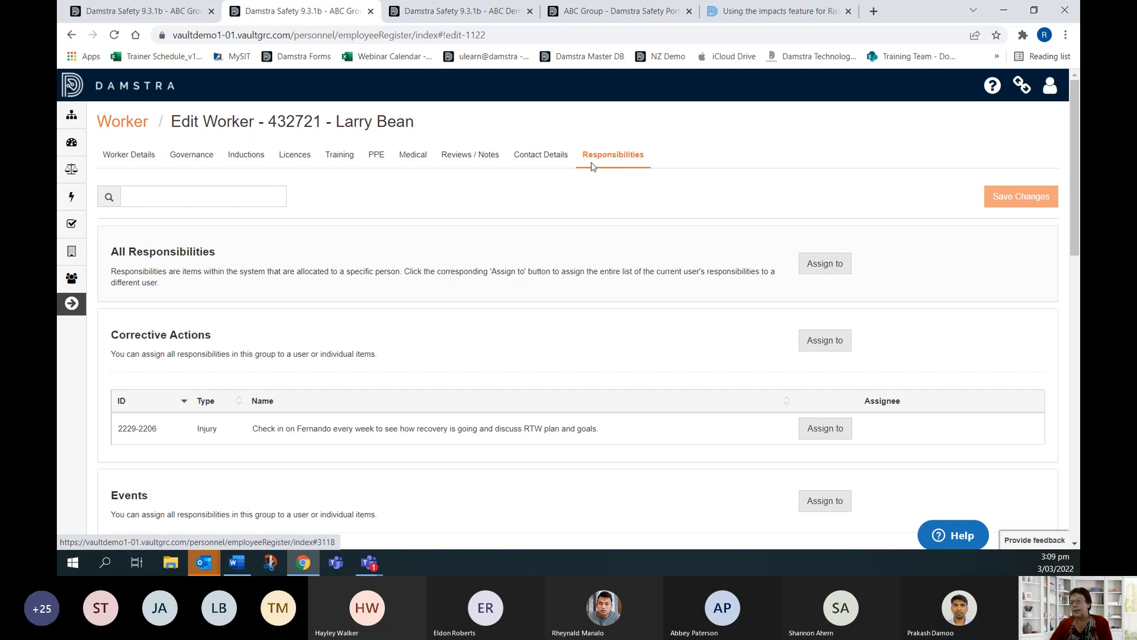
Step: Go to the Events register under Risk and open injury event 2229 for editing
mouse_move(74, 222)
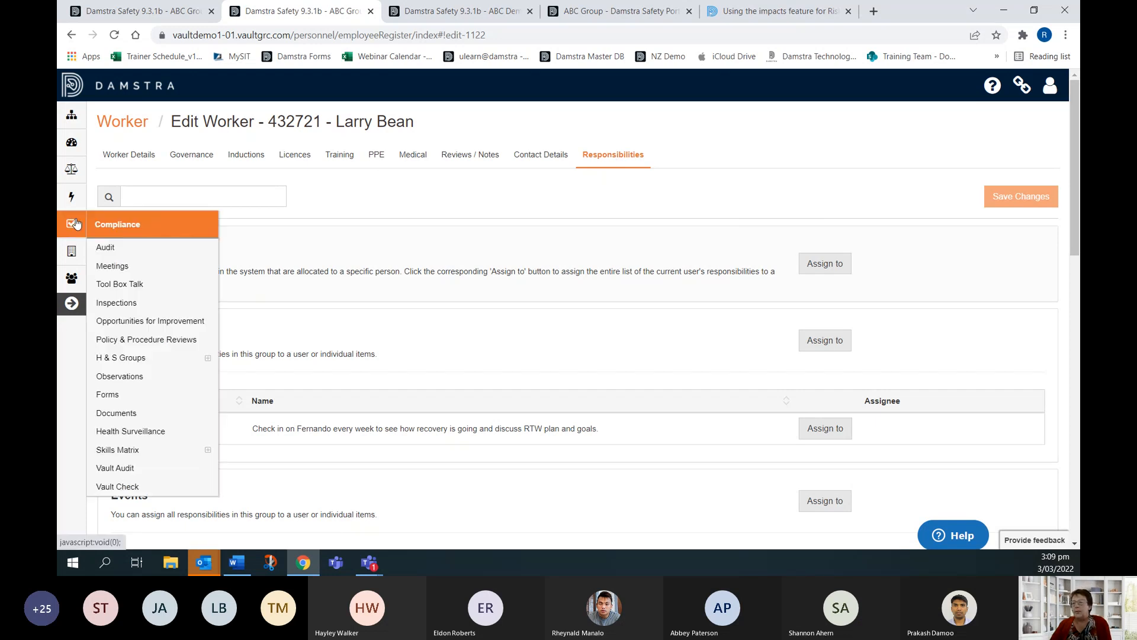
mouse_move(72, 198)
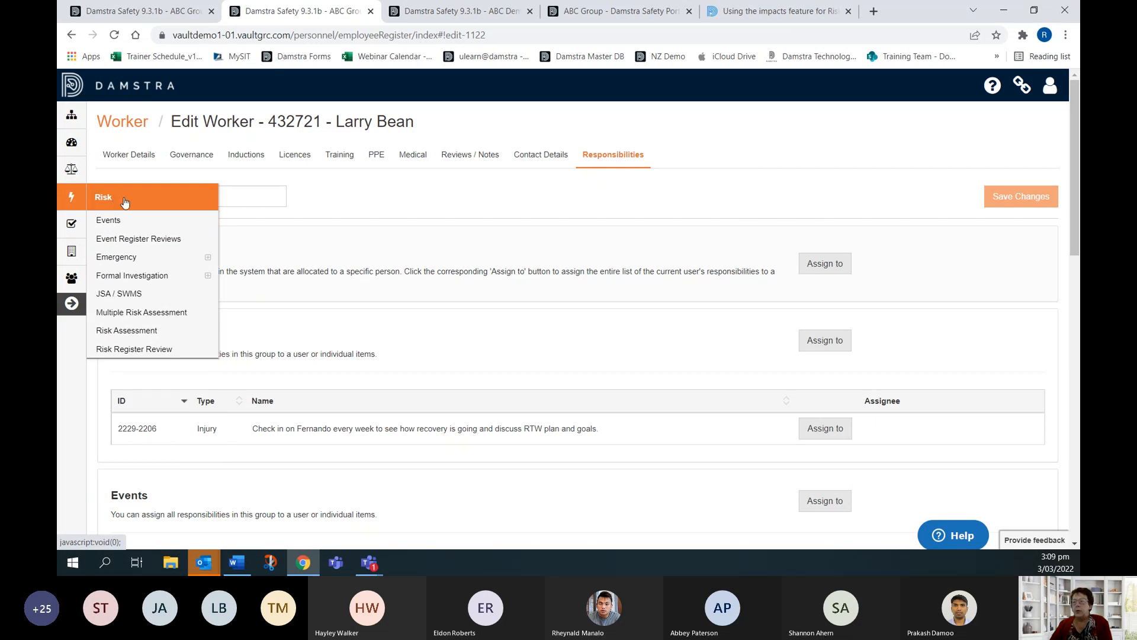
click(130, 223)
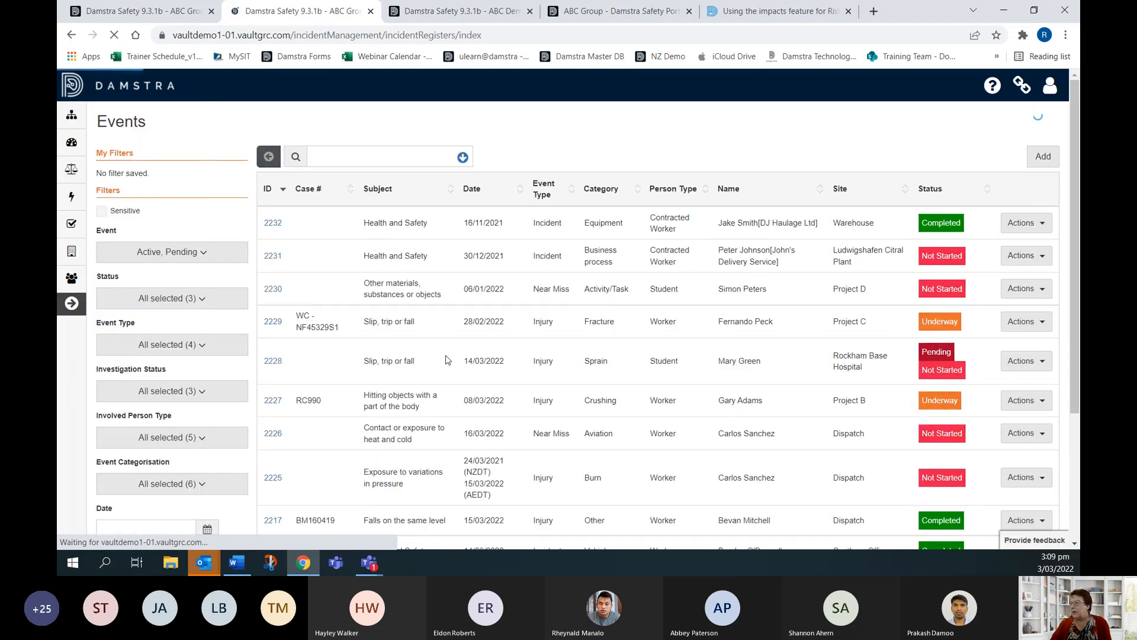
click(1020, 323)
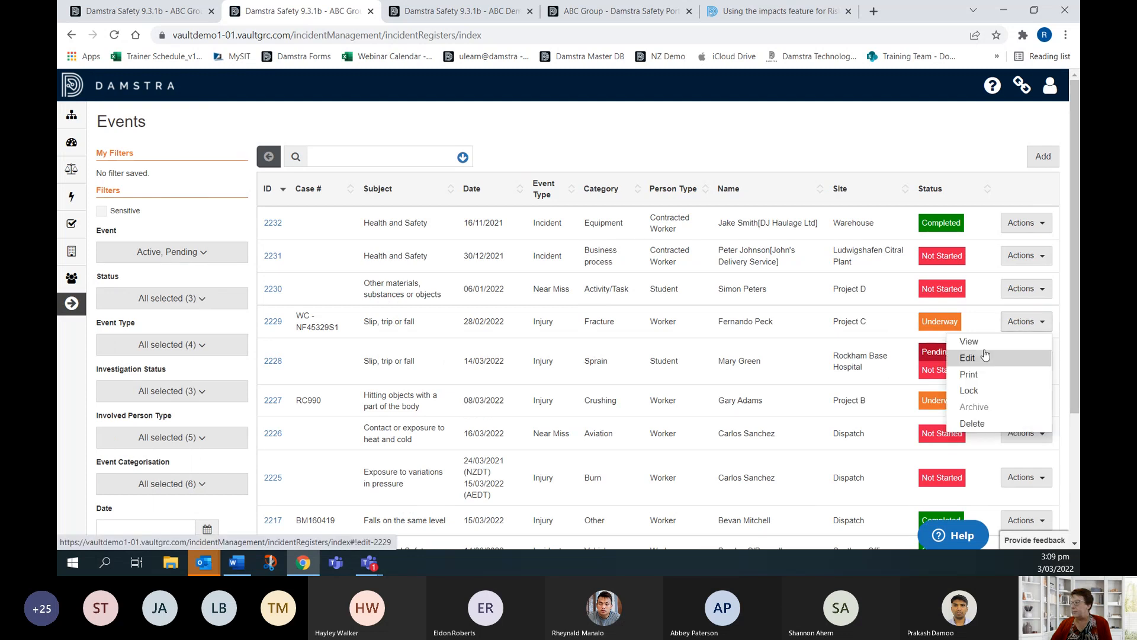
click(977, 357)
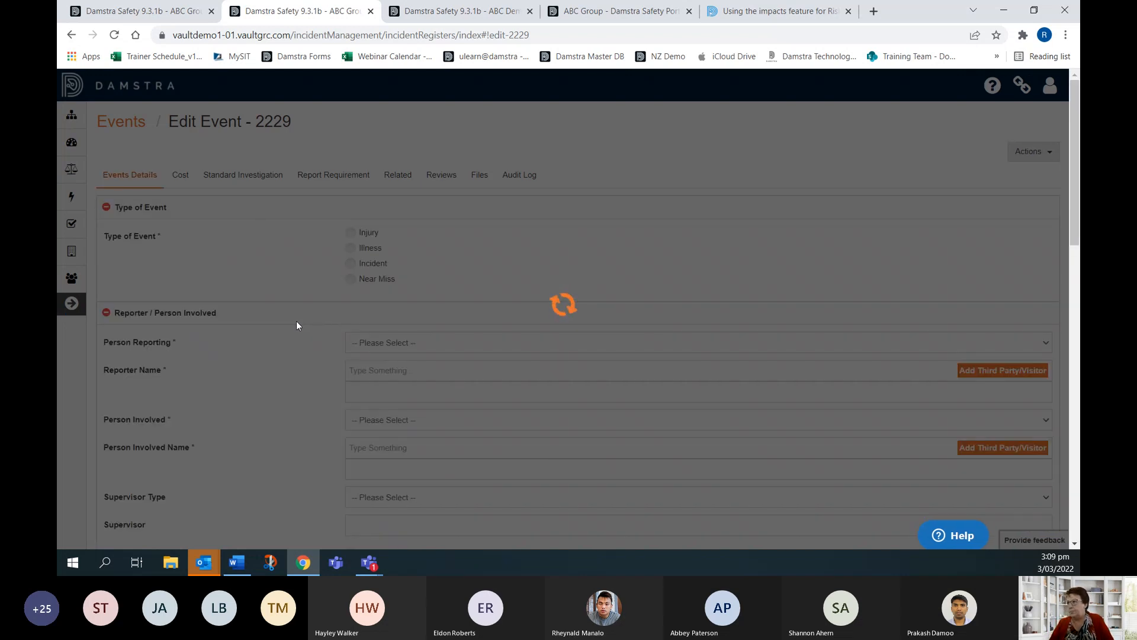
Step: Select Environment as an Event Categorisation for event 2229
scroll(297, 323, down, 3)
scroll(297, 326, down, 9)
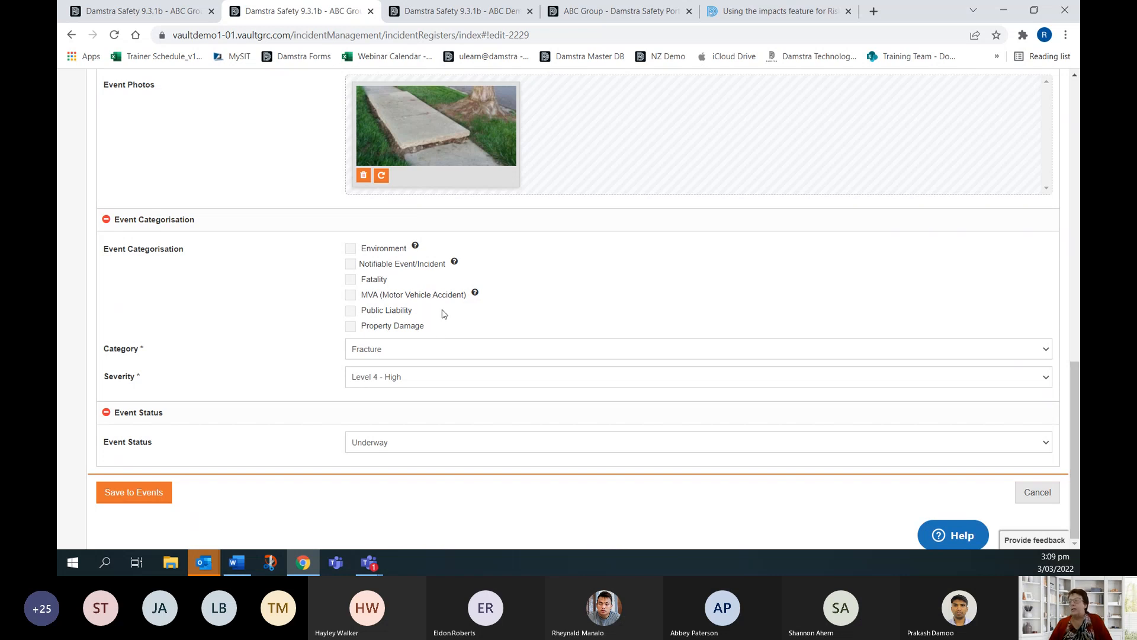
click(350, 248)
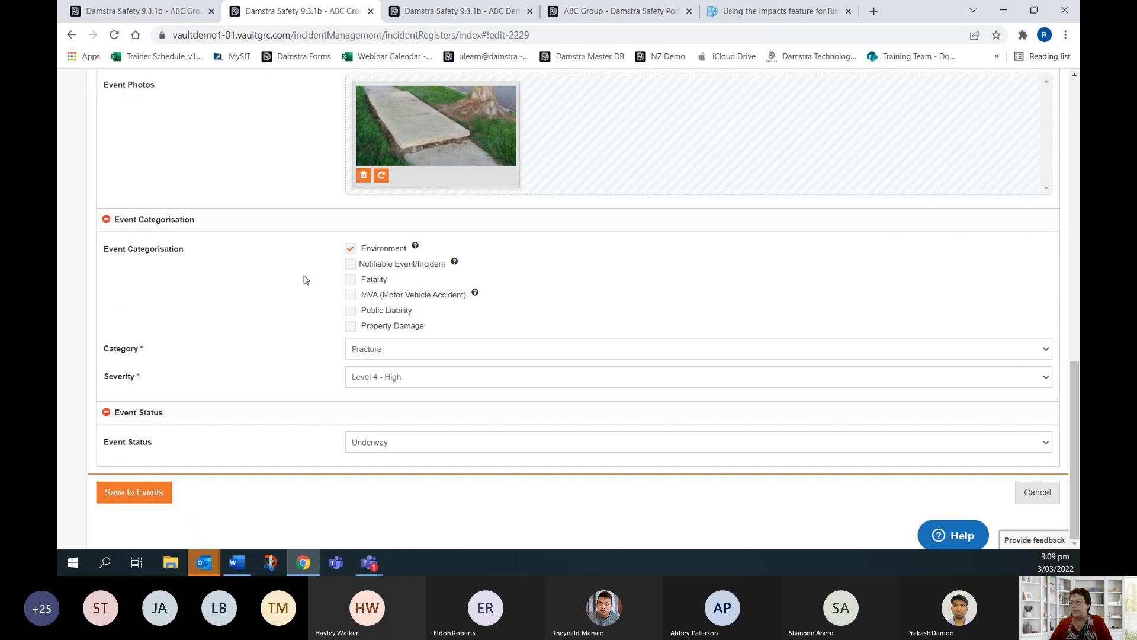
Step: Examine the environmental details of event 2229, from aspects and impact categories to the initial risk analysis and environmental reporting
scroll(306, 303, up, 10)
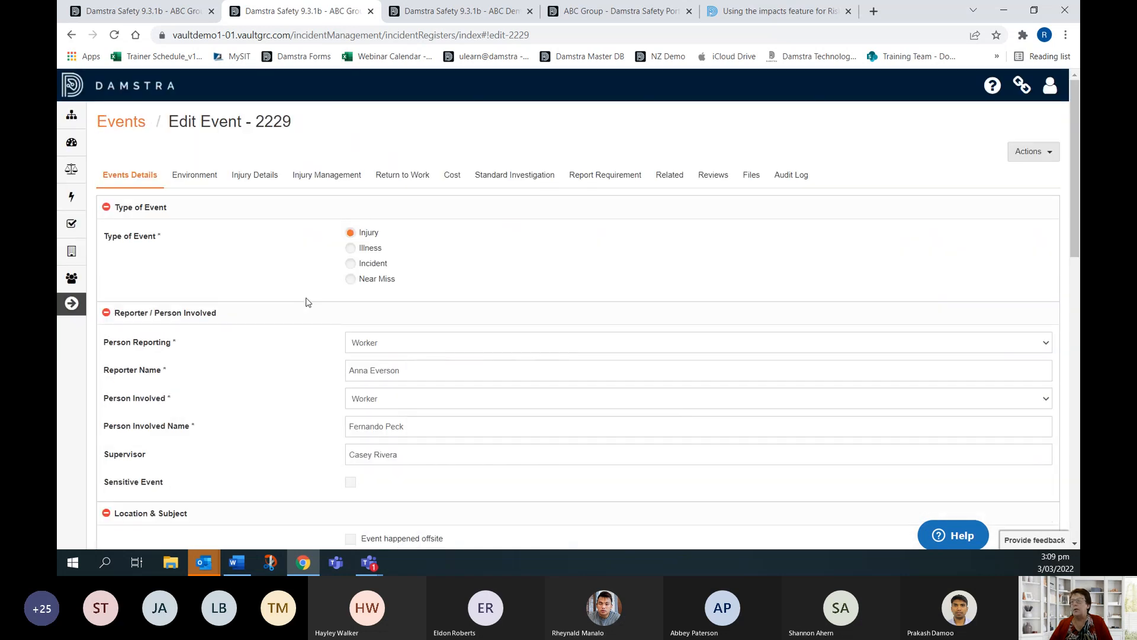
click(193, 175)
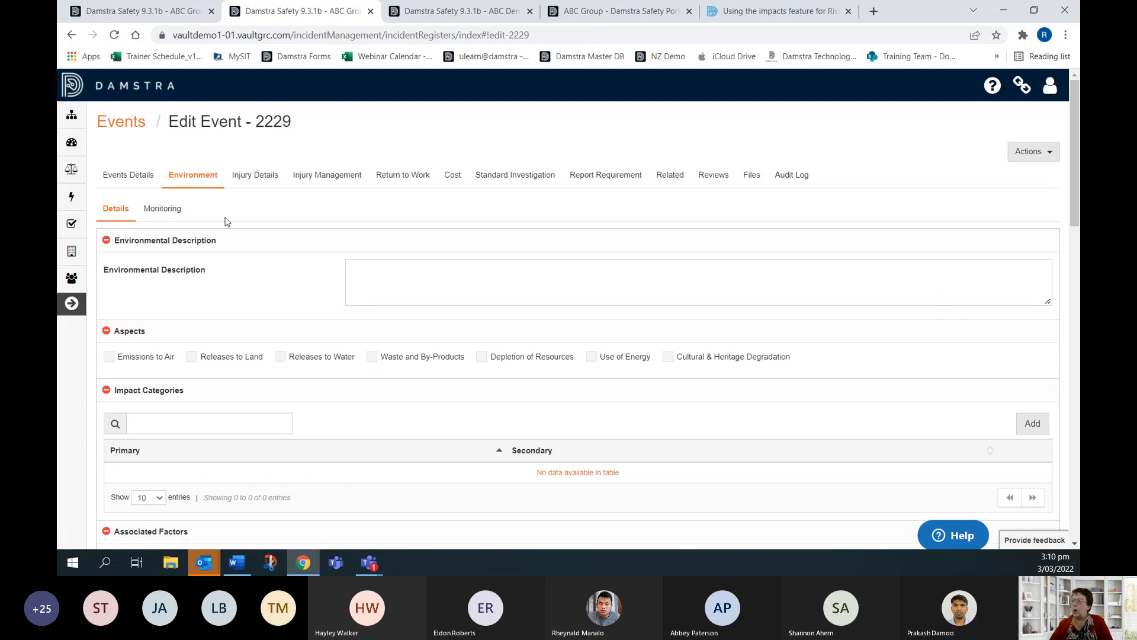
scroll(274, 287, down, 3)
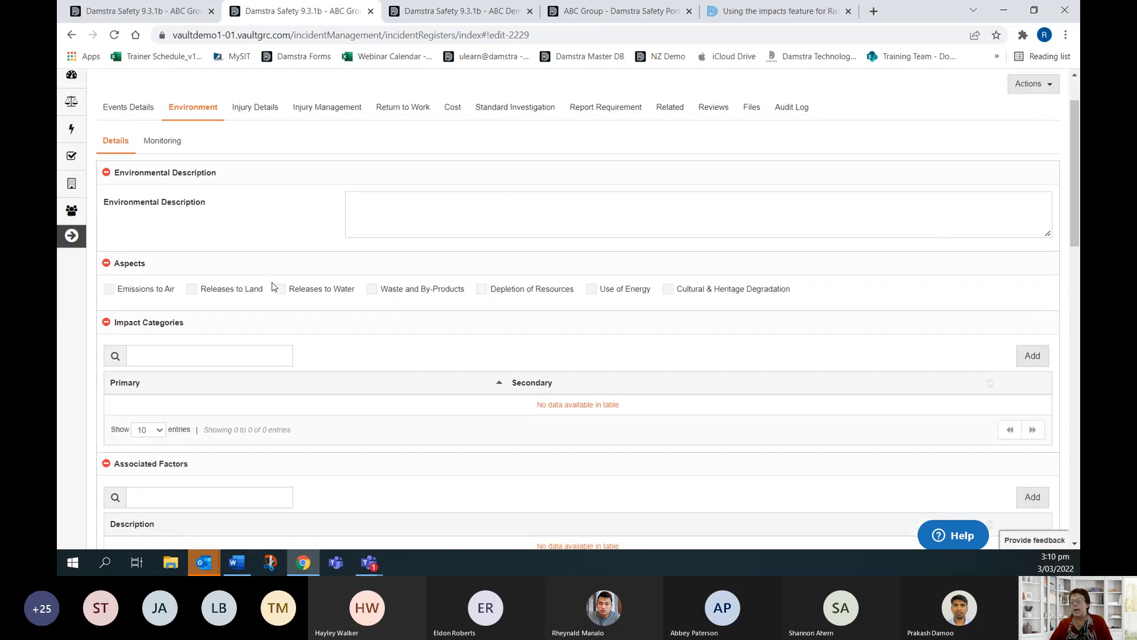
scroll(287, 285, down, 3)
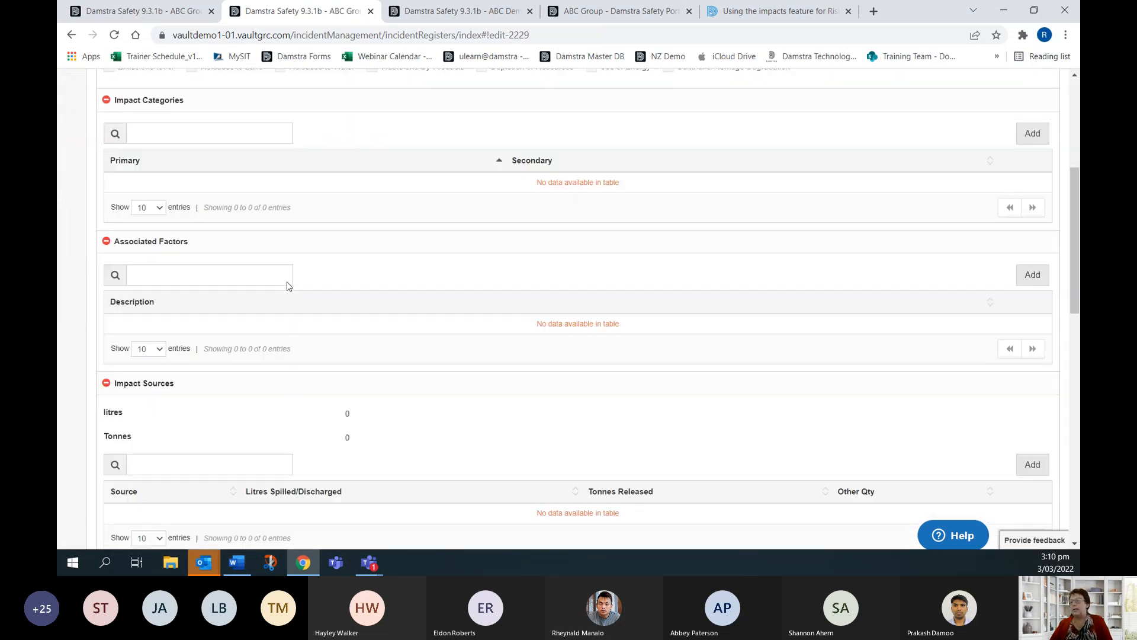
scroll(288, 287, down, 1)
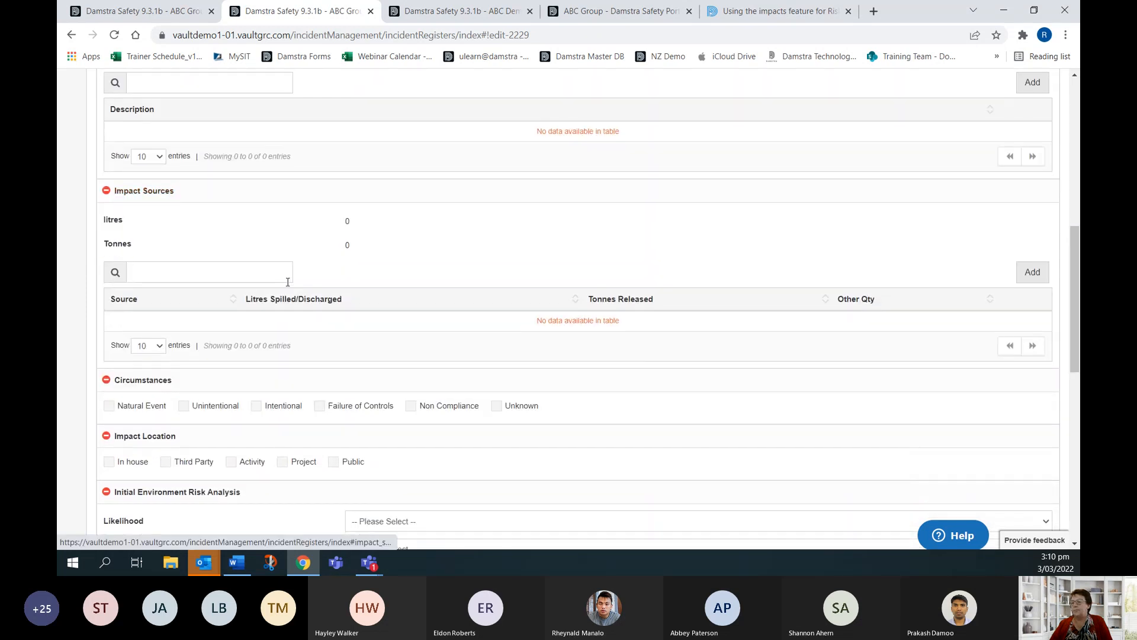
scroll(288, 282, down, 8)
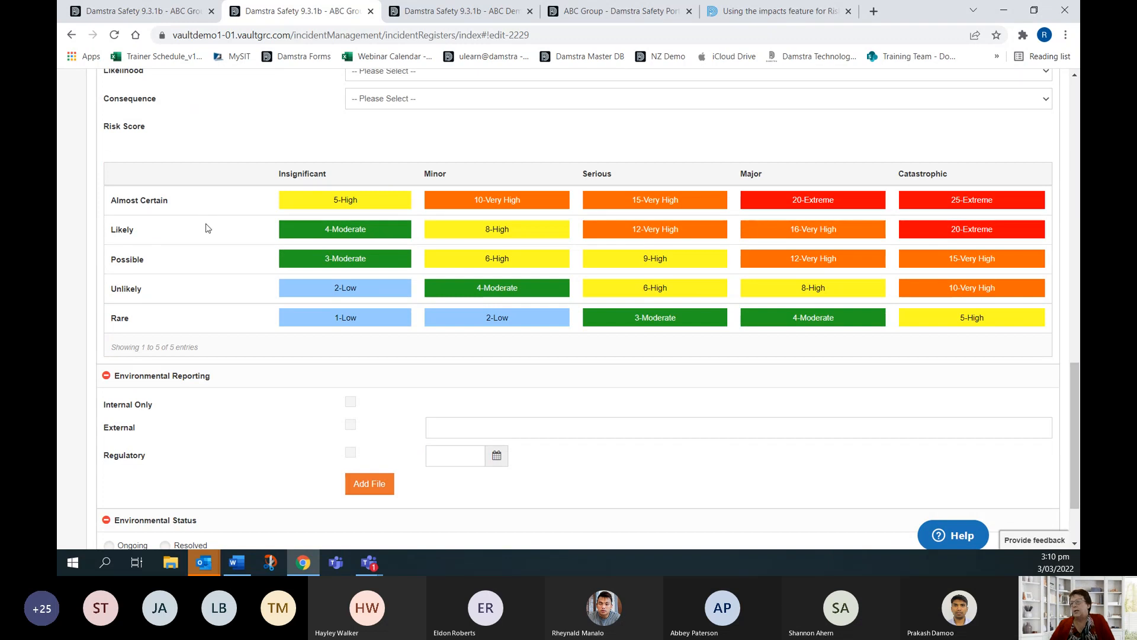
scroll(203, 225, up, 5)
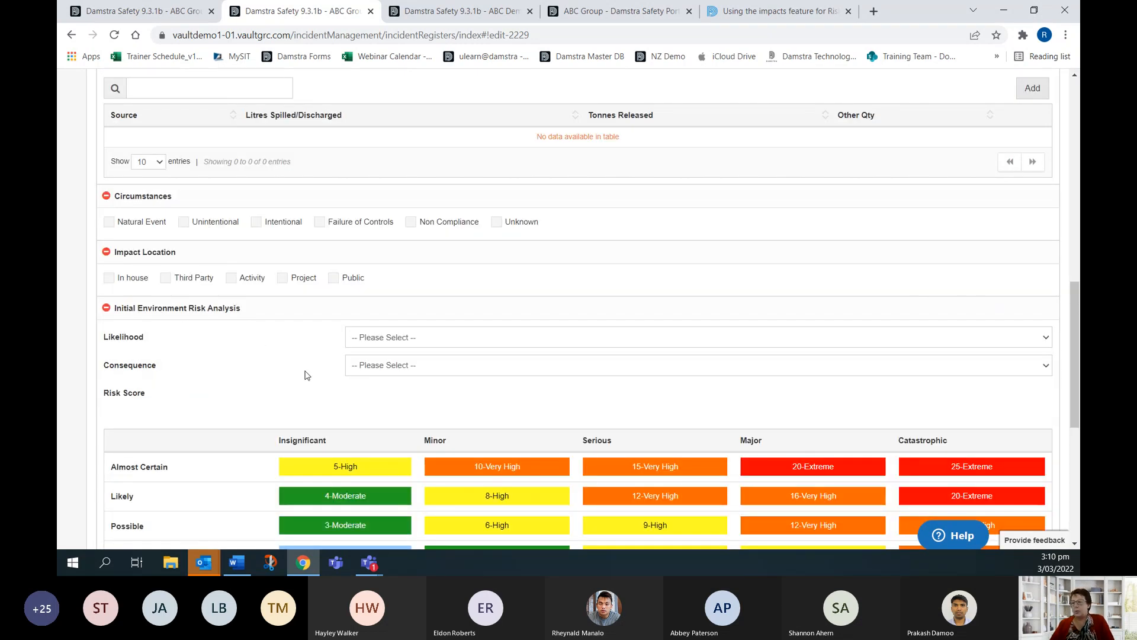
scroll(305, 374, up, 10)
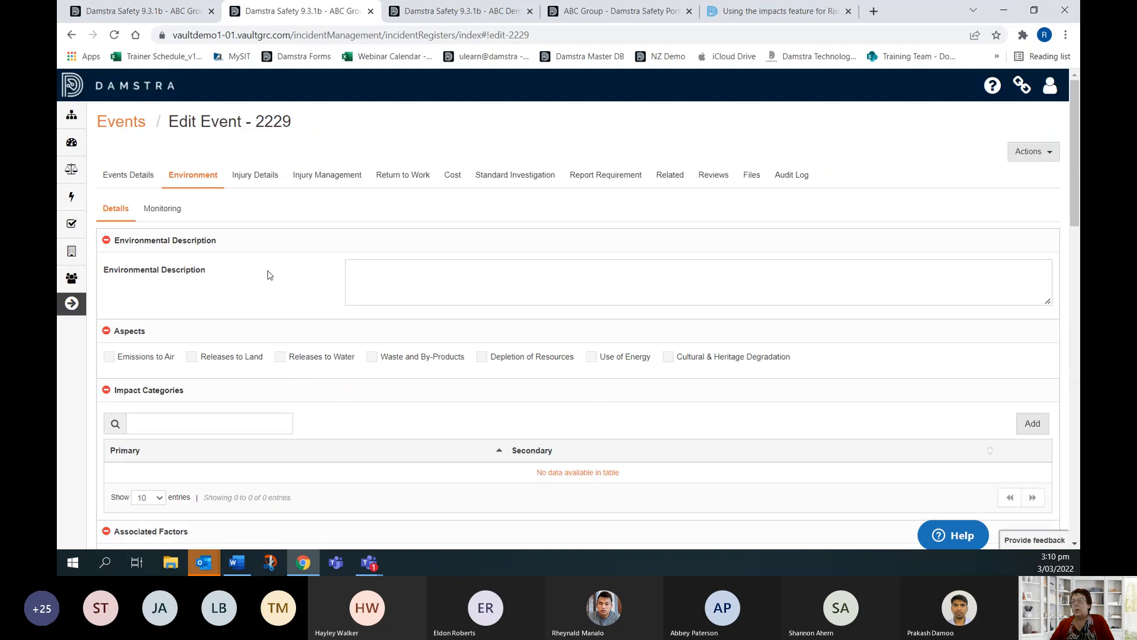
Step: Review the environmental monitoring sections of event 2229, including the monitoring register, activity log, additional information and photos
click(157, 211)
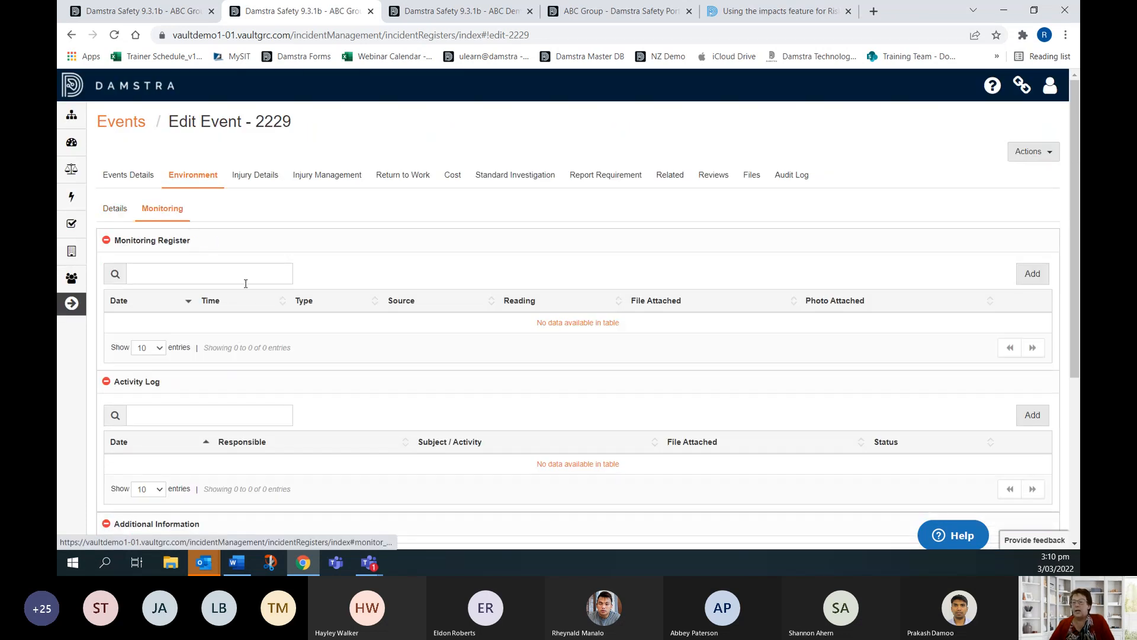
scroll(305, 373, down, 2)
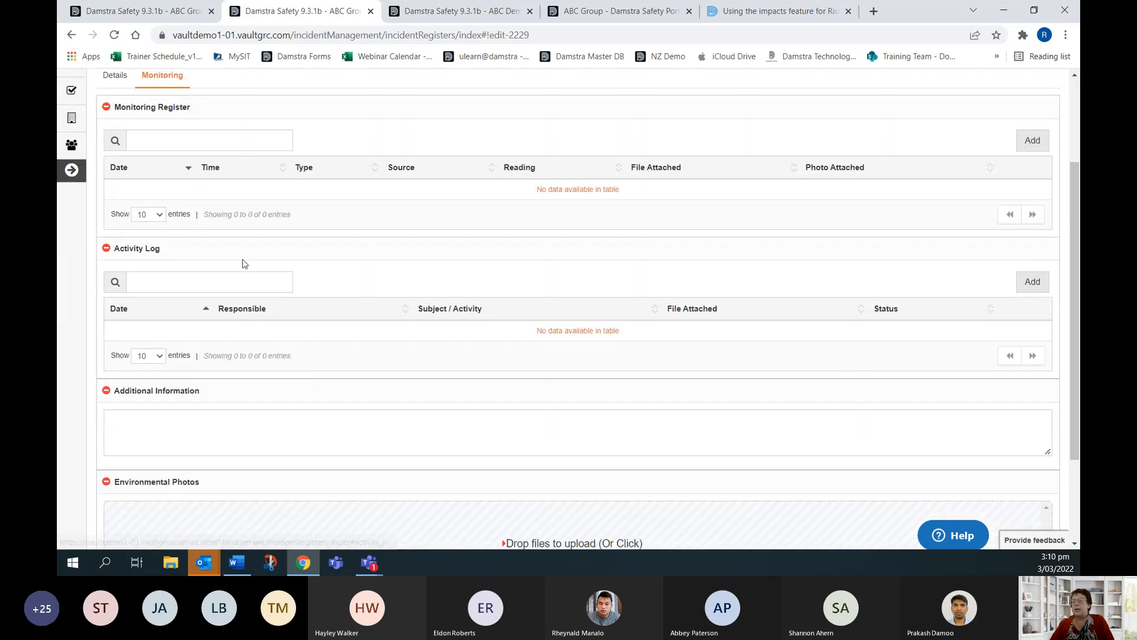
scroll(326, 363, down, 2)
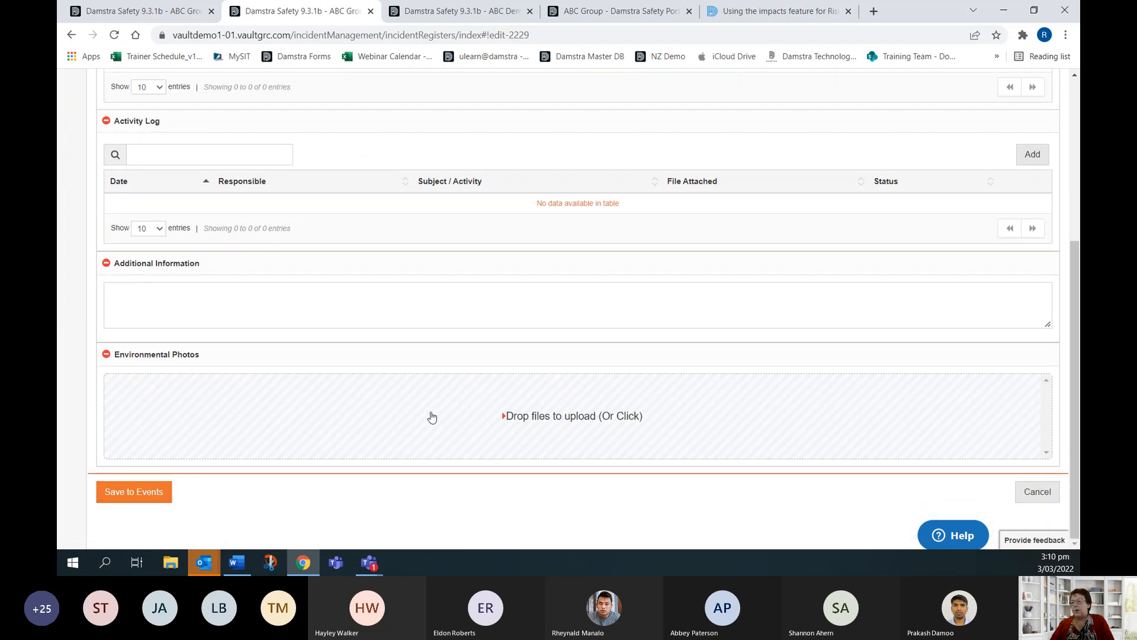
scroll(432, 417, up, 4)
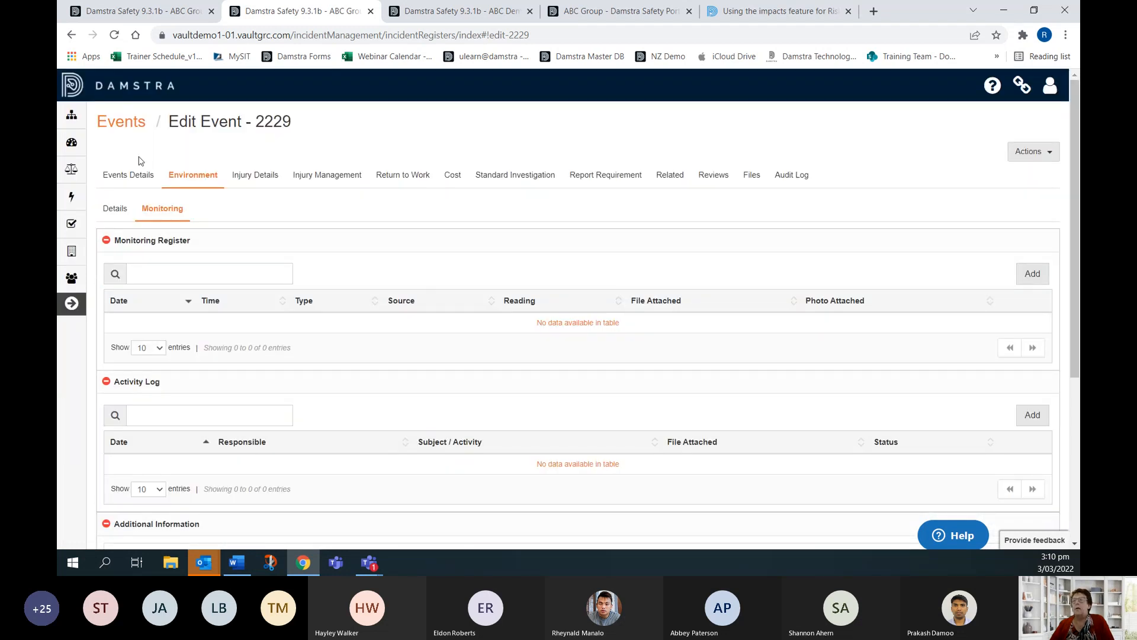
Step: Replace Environment with MVA (Motor Vehicle Accident) as the Event Categorisation of event 2229
click(115, 178)
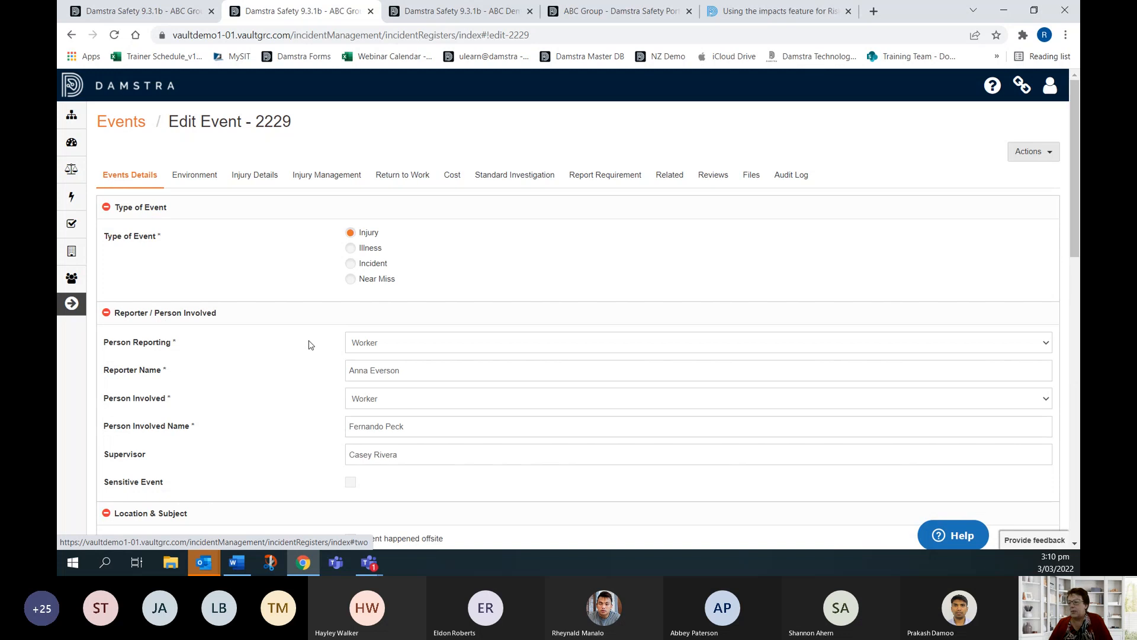
scroll(305, 343, down, 12)
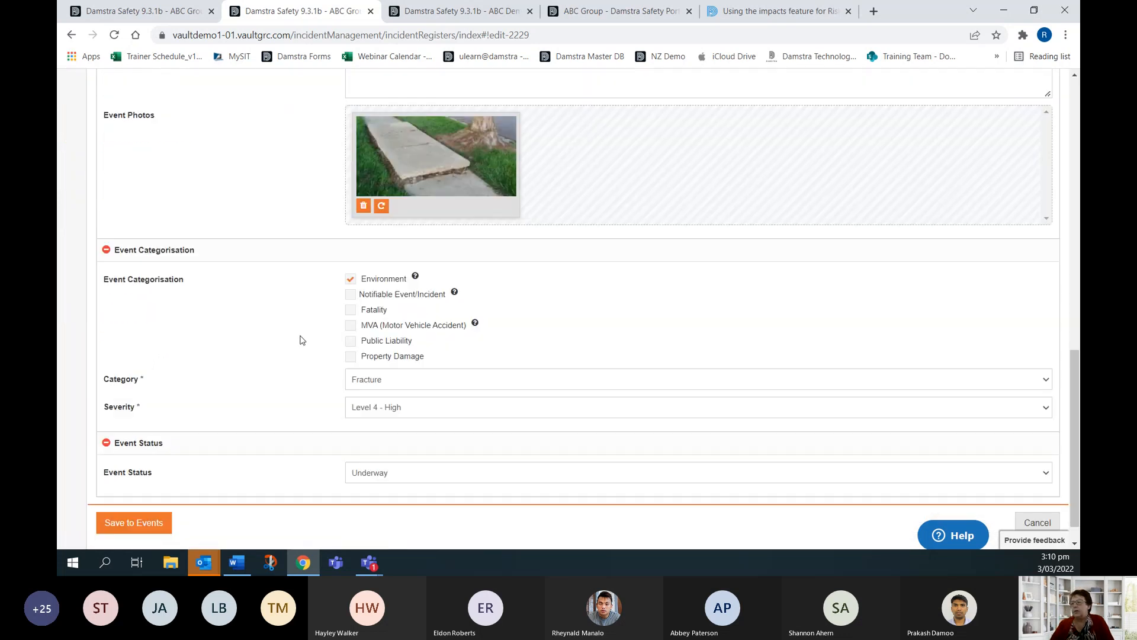
click(350, 278)
click(350, 327)
scroll(290, 285, up, 10)
scroll(291, 285, up, 5)
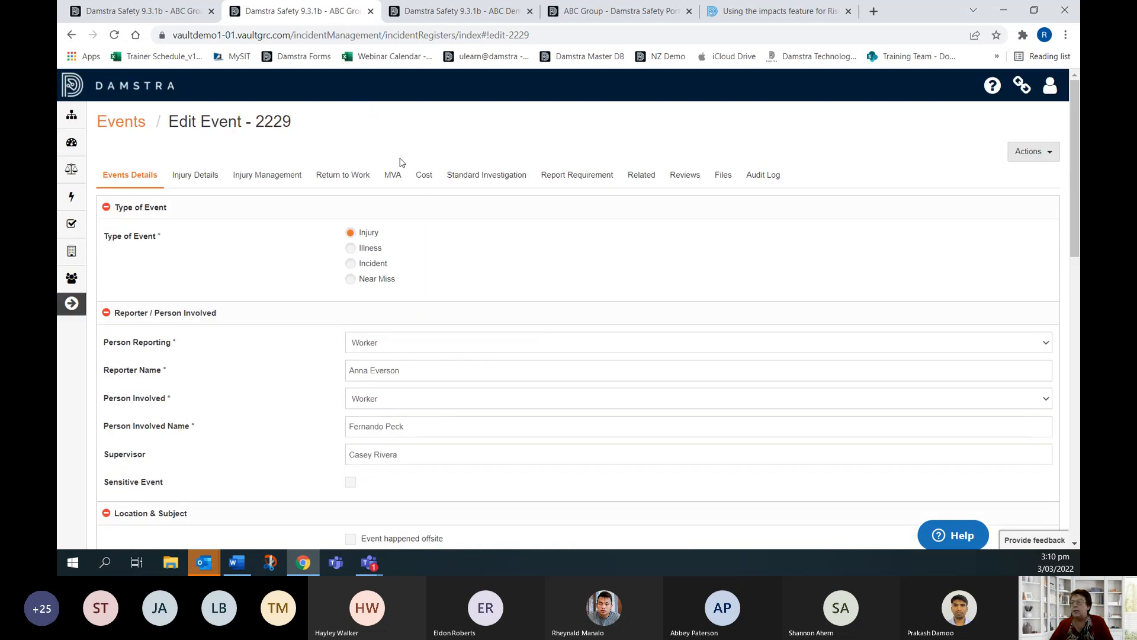
Step: Examine the MVA details of event 2229, from accident type, emergency response and insurance to vehicles, property damage and others involved
click(392, 177)
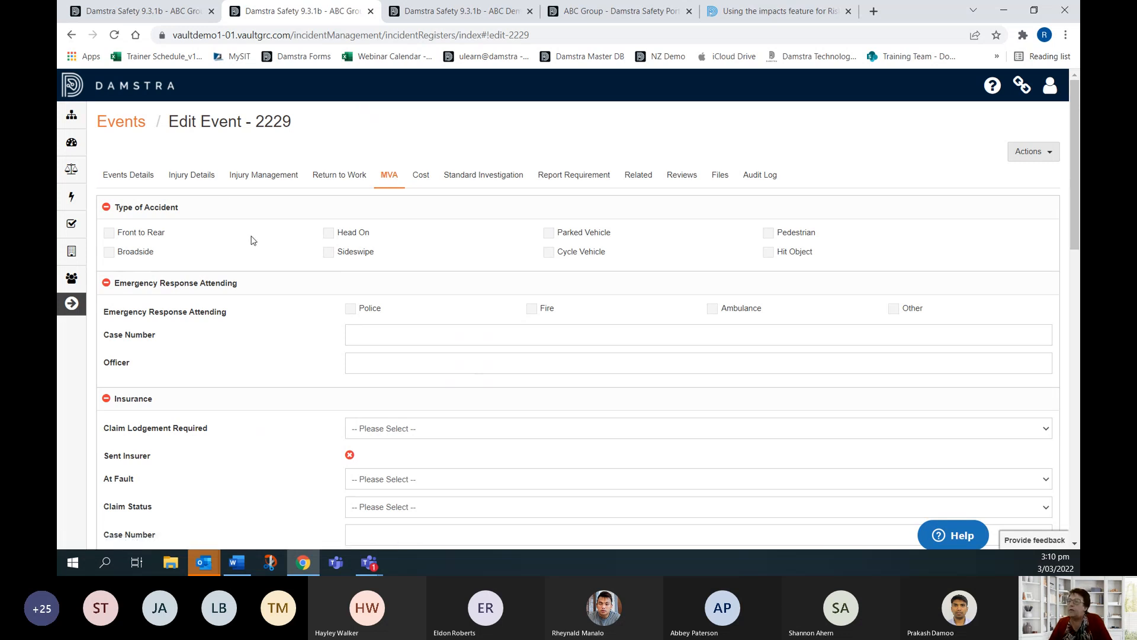
scroll(282, 307, down, 1)
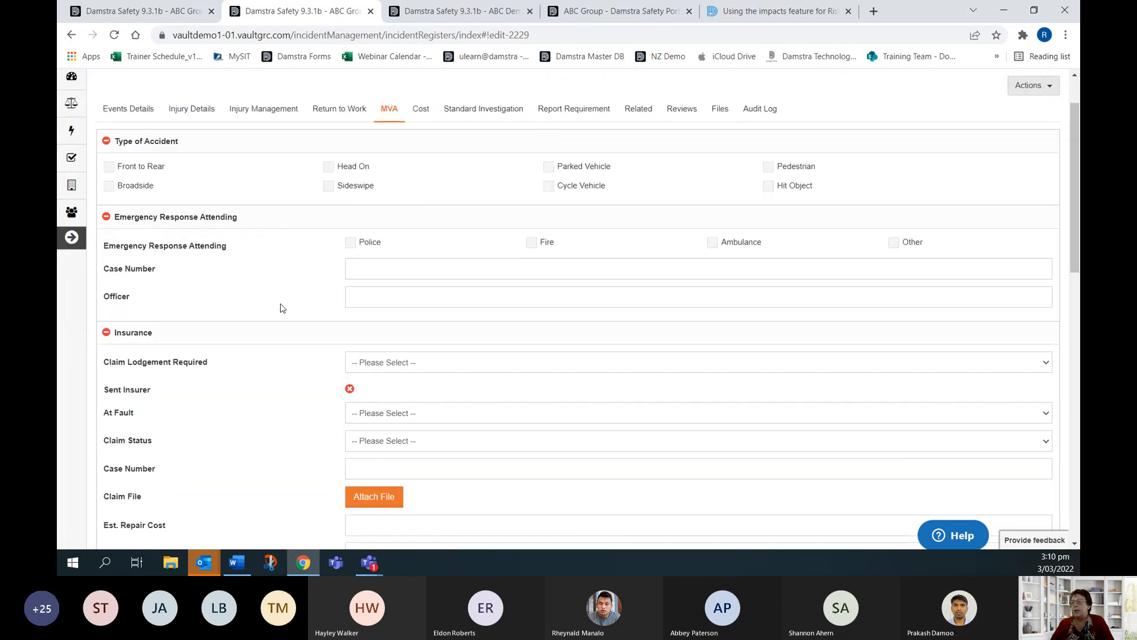
scroll(295, 290, down, 2)
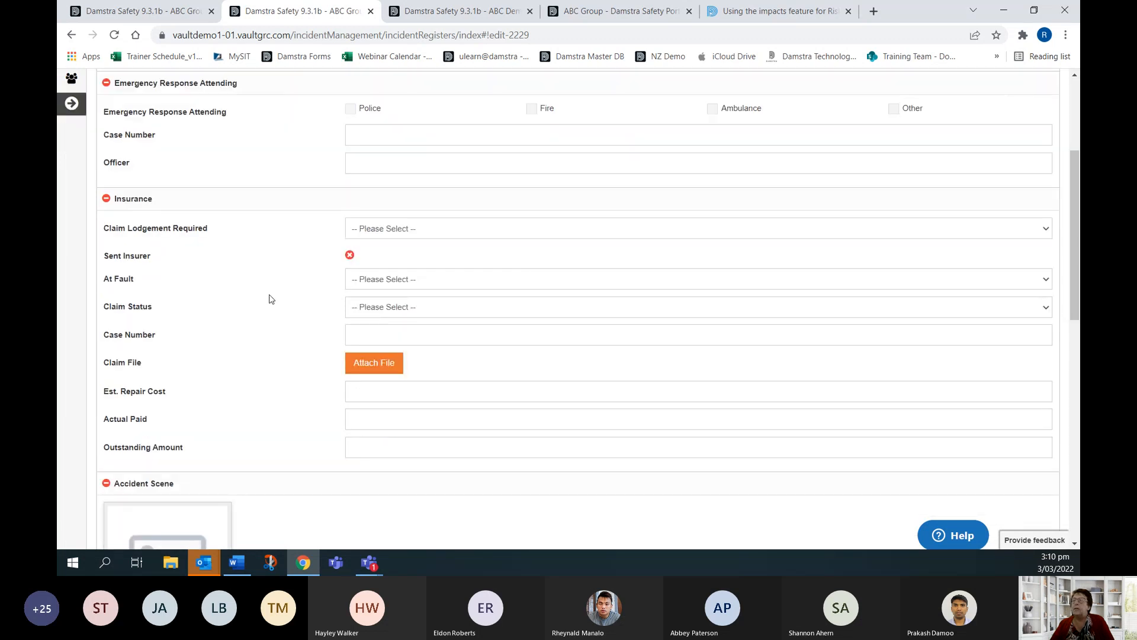
scroll(257, 296, down, 1)
scroll(257, 296, down, 4)
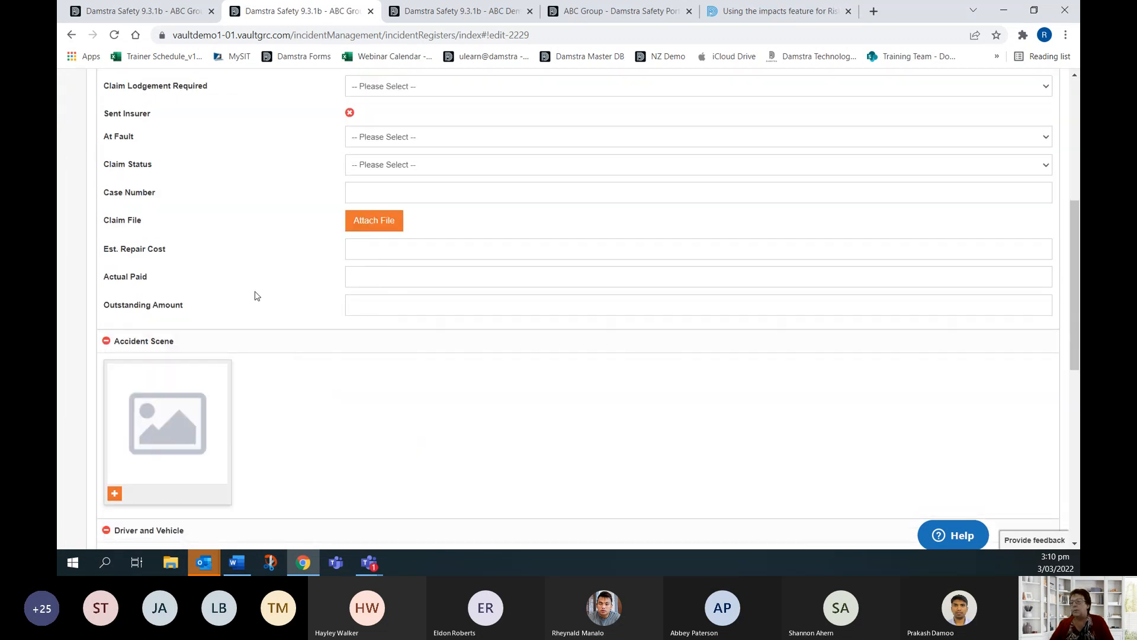
scroll(338, 305, down, 4)
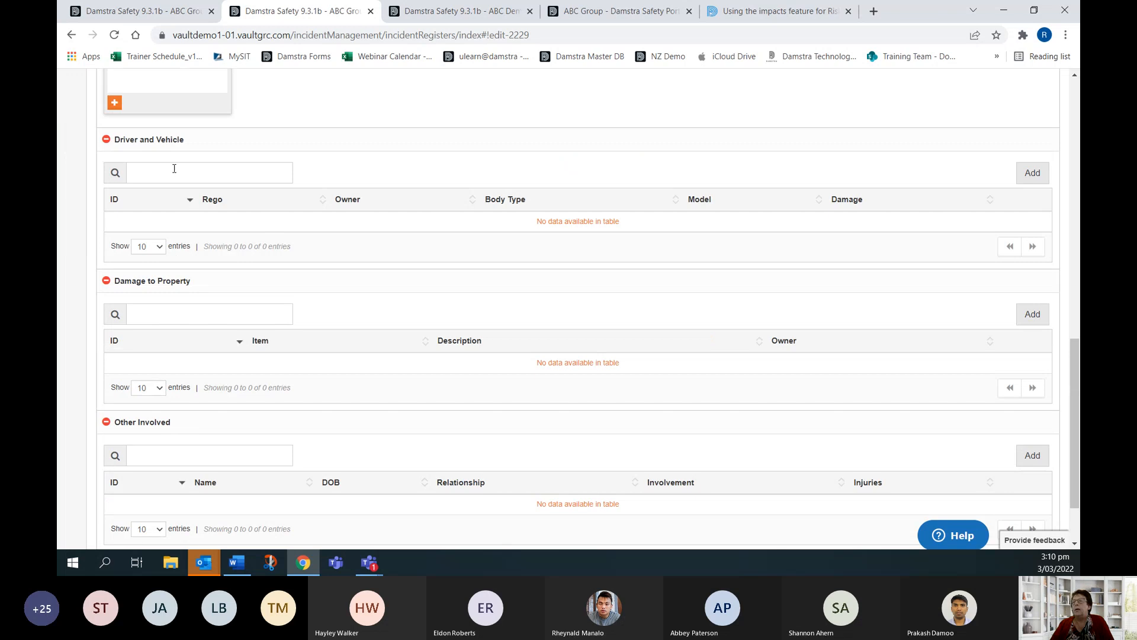
scroll(409, 305, down, 1)
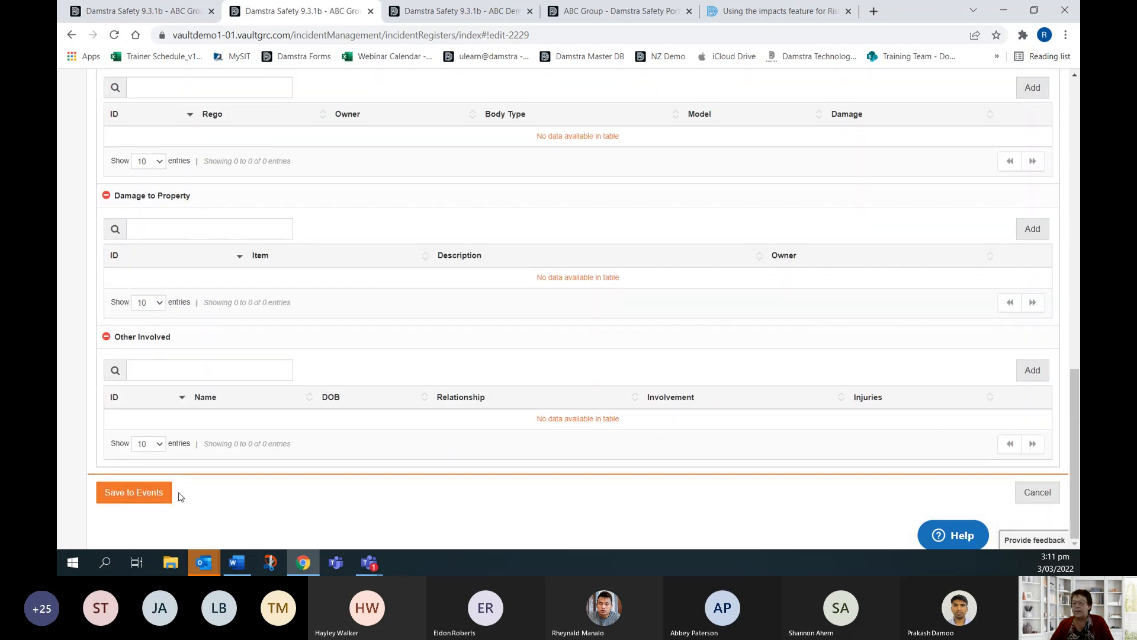
scroll(350, 467, up, 15)
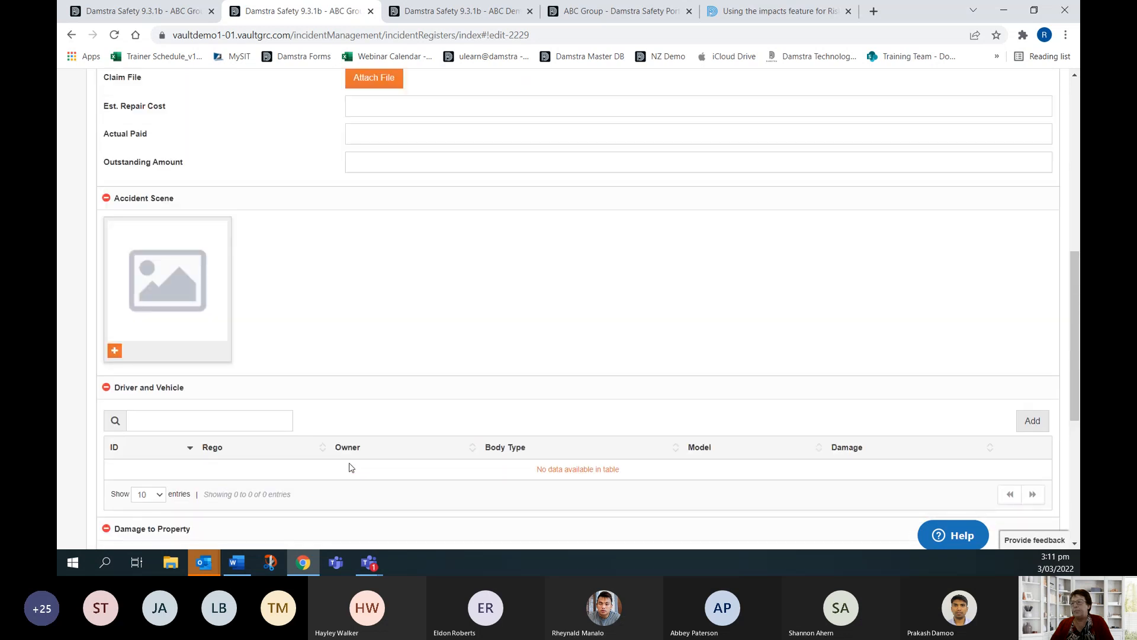
Step: Clear the MVA (Motor Vehicle Accident) categorisation of event 2229 and leave the event without saving
click(139, 177)
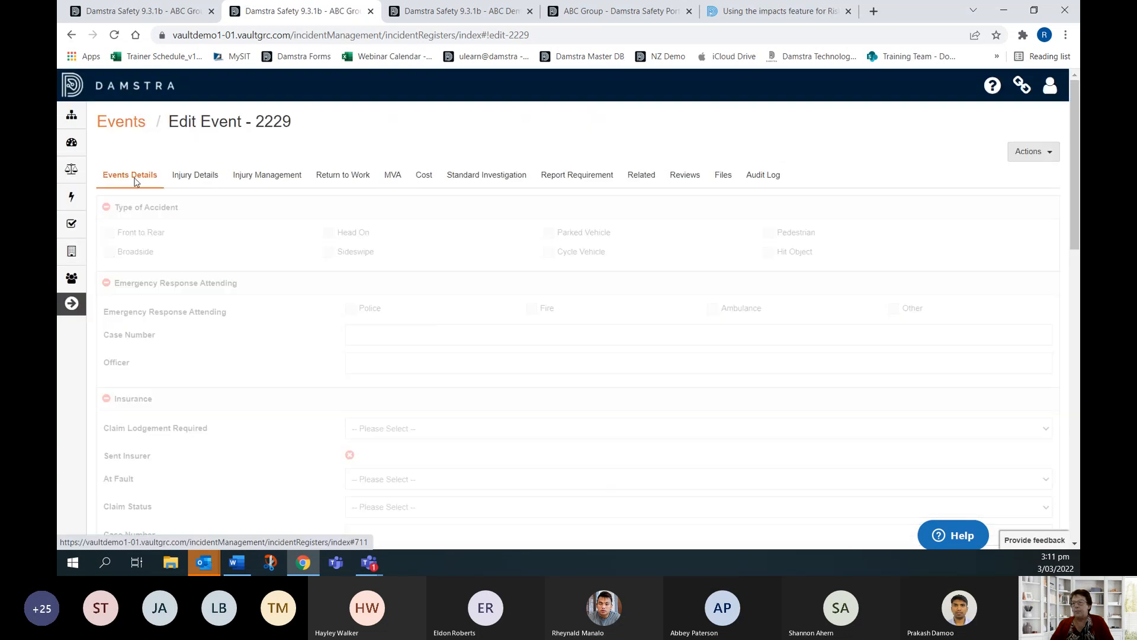
scroll(499, 432, down, 5)
scroll(499, 432, down, 5)
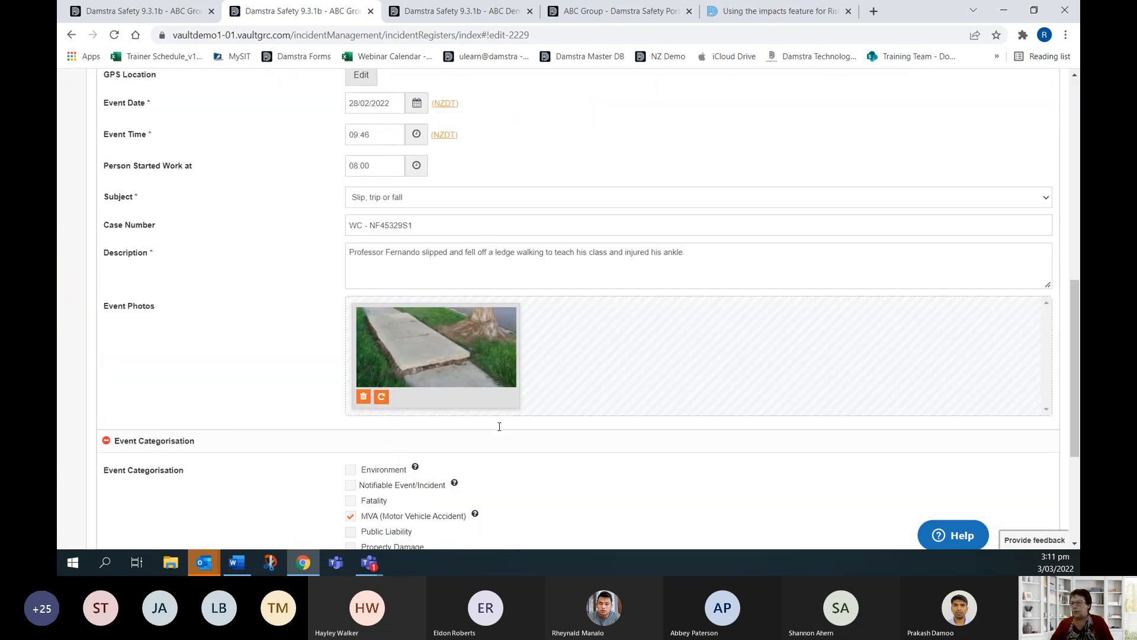
click(351, 393)
scroll(492, 400, down, 2)
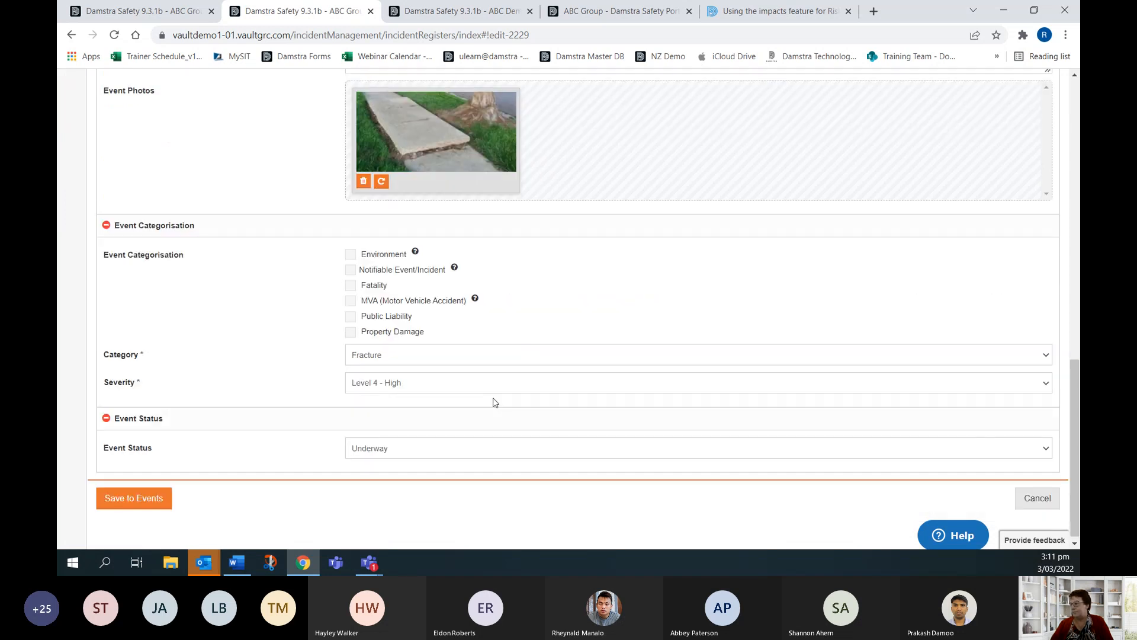
click(1038, 493)
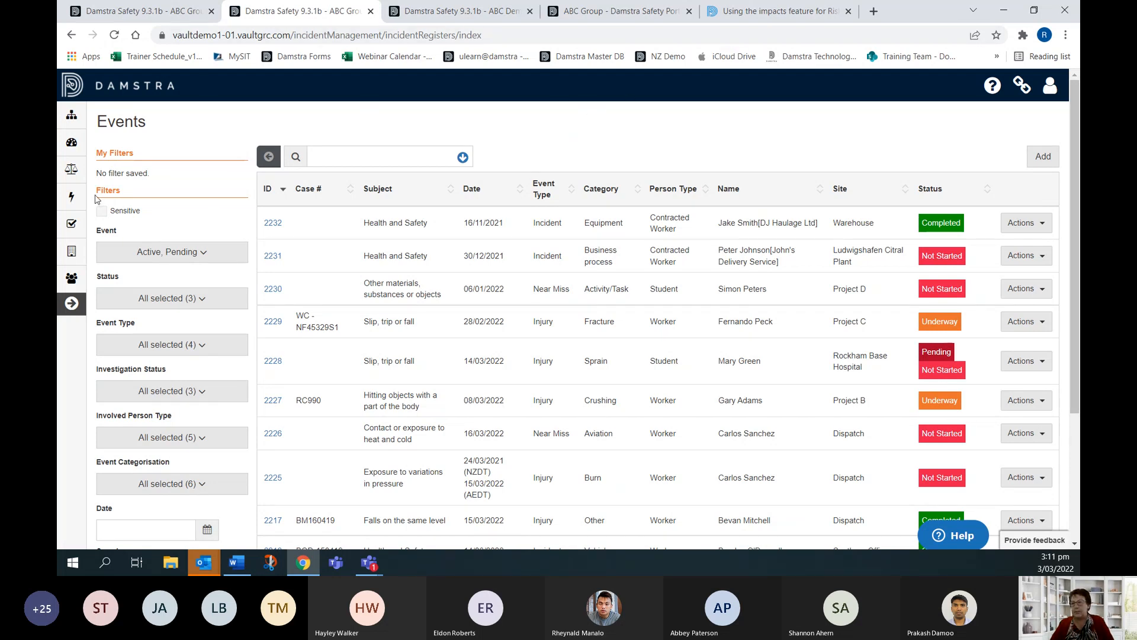
Step: Open the Risk Assessment register under Risk, and look through the same register in the ABC Demo Company system
mouse_move(71, 203)
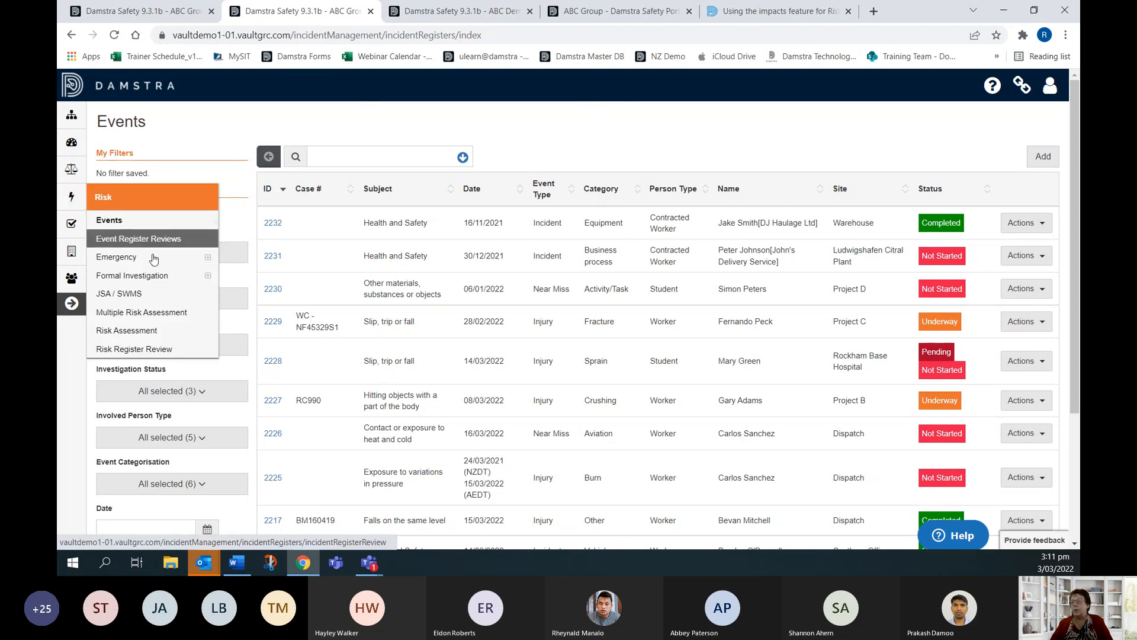
click(137, 330)
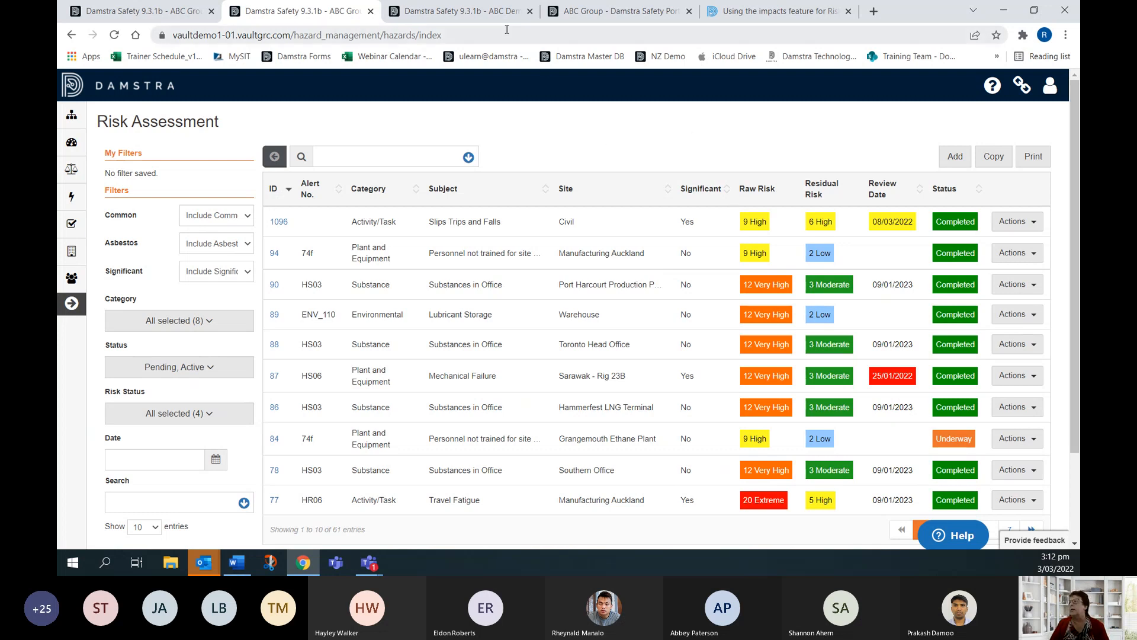
click(457, 11)
scroll(521, 244, down, 2)
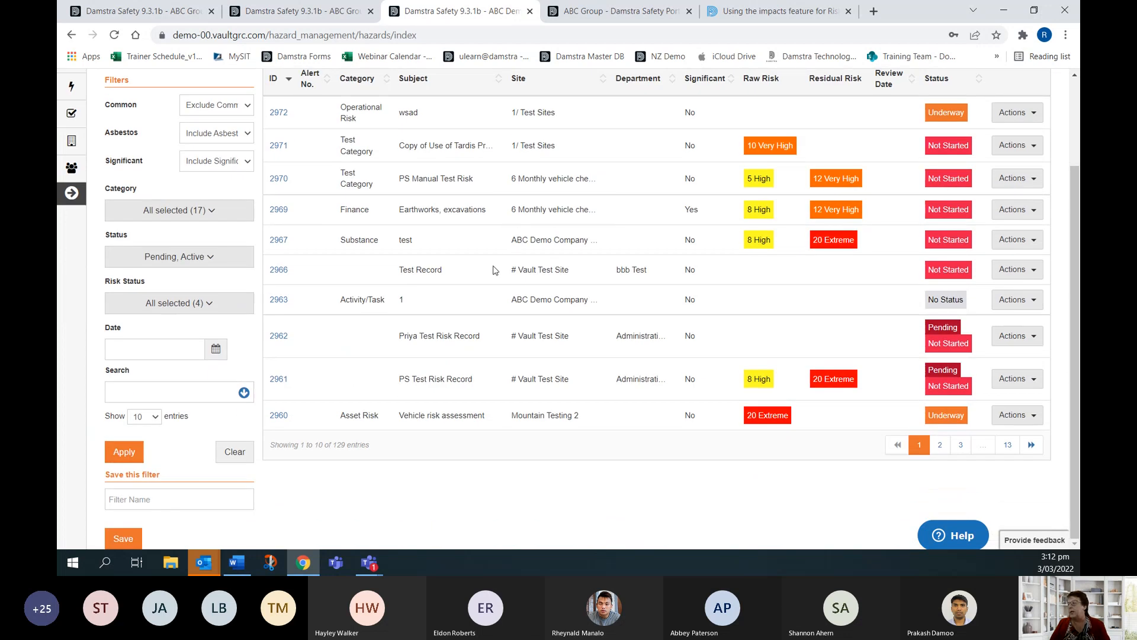
scroll(495, 271, up, 2)
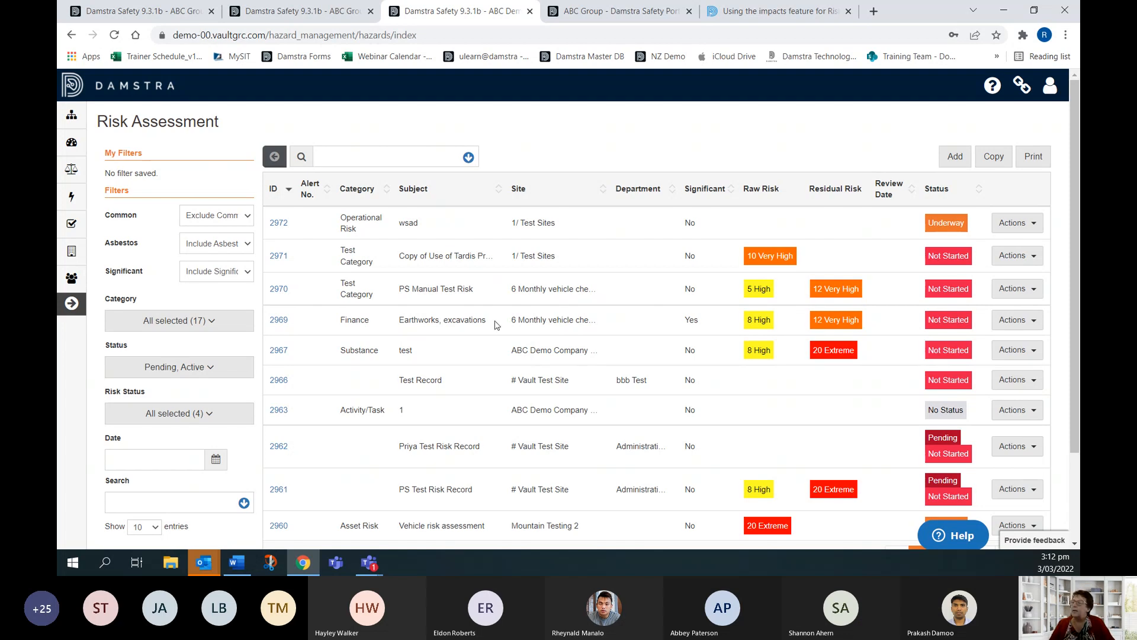
scroll(444, 394, down, 1)
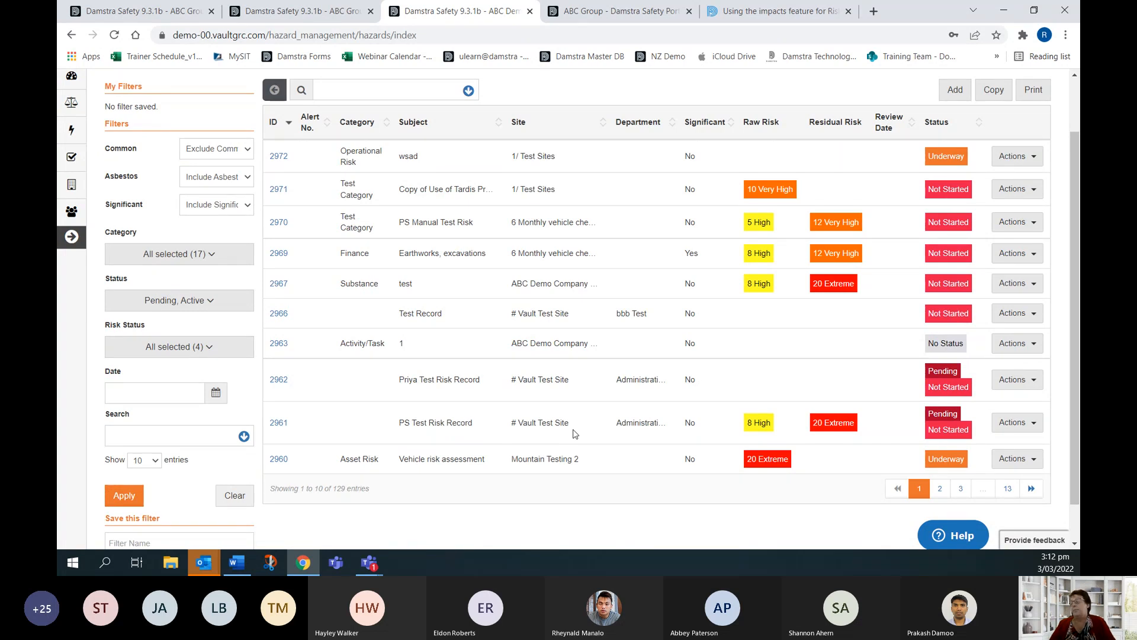
scroll(573, 434, up, 1)
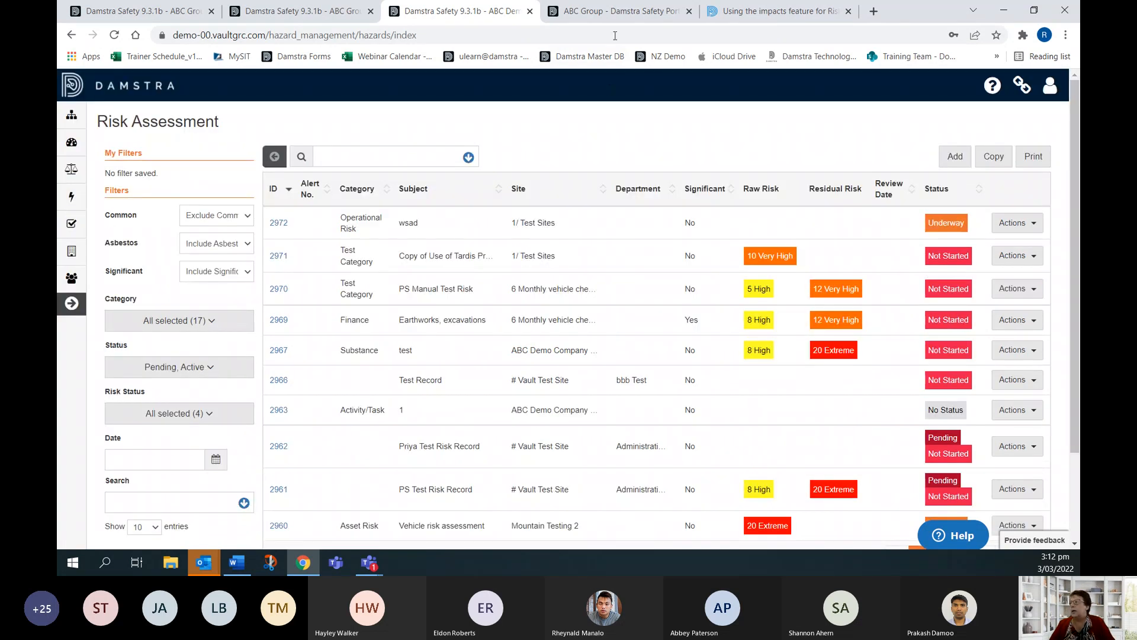
Step: View the ABC Safety Portal Australasia page and return to the ABC Group Risk Assessment register
click(598, 12)
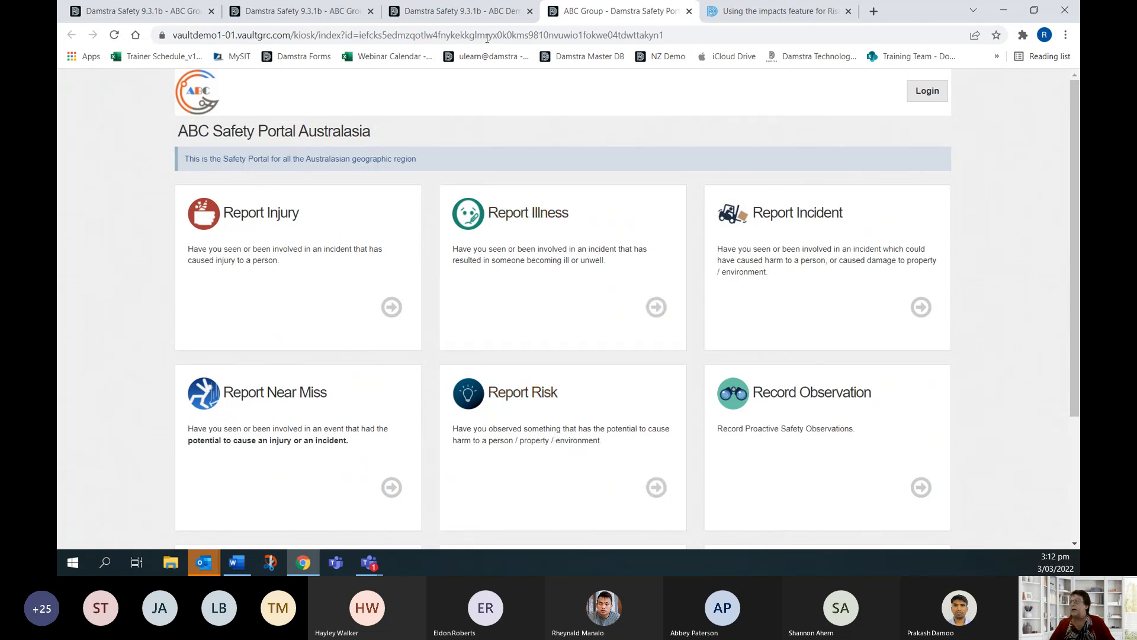
click(433, 12)
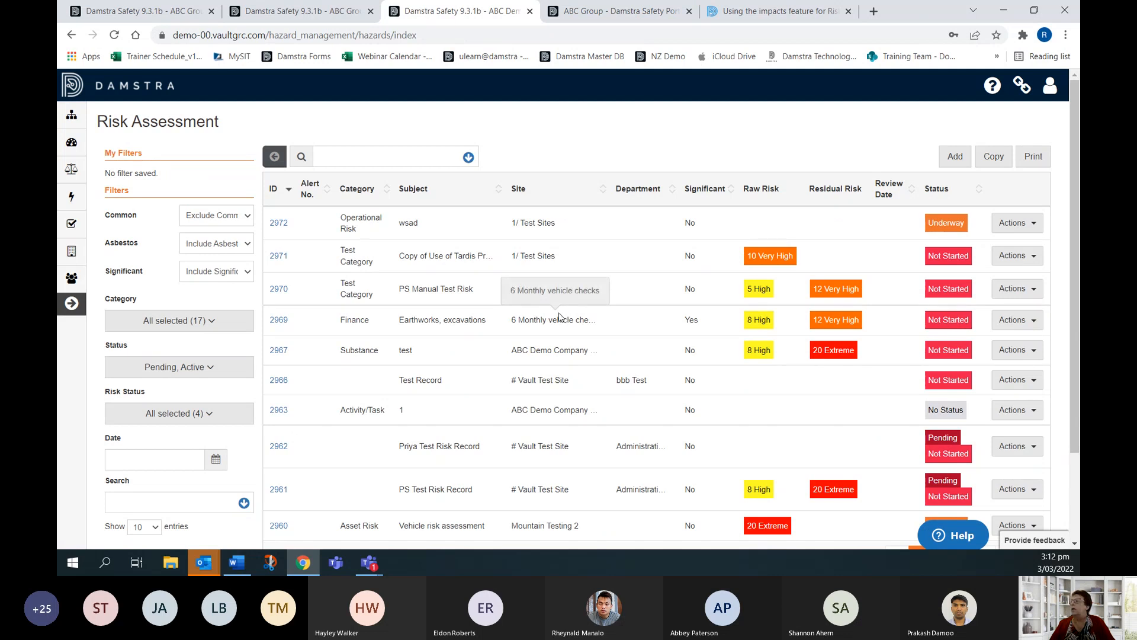
key(ctrl+Page_Up)
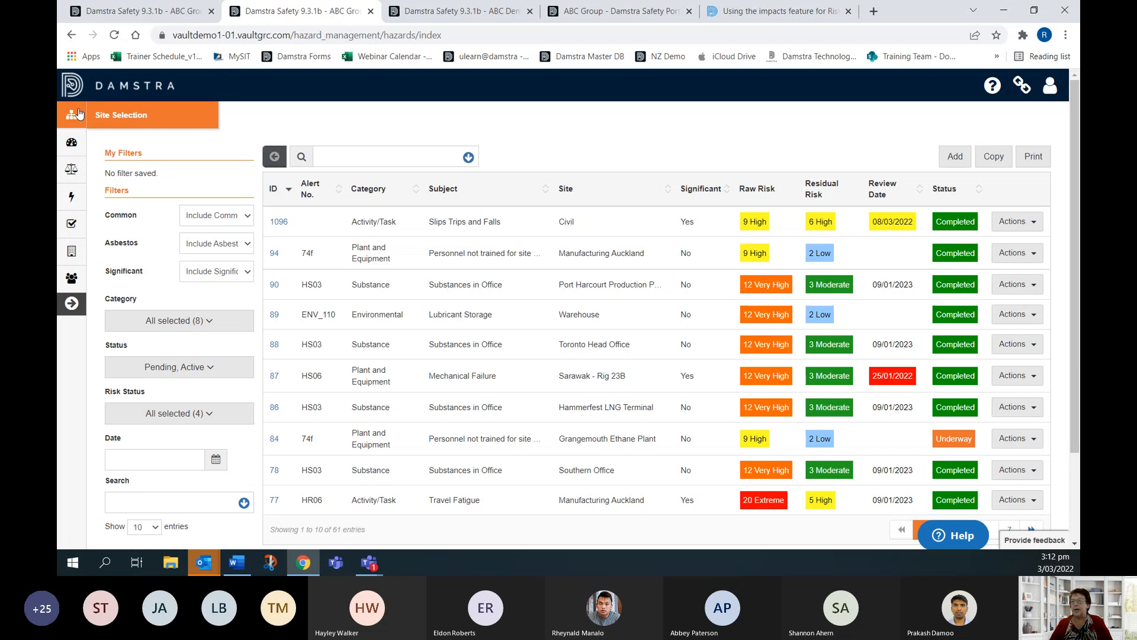
Step: Open the site selection and look through the whole ABC Group site tree
click(135, 116)
click(135, 116)
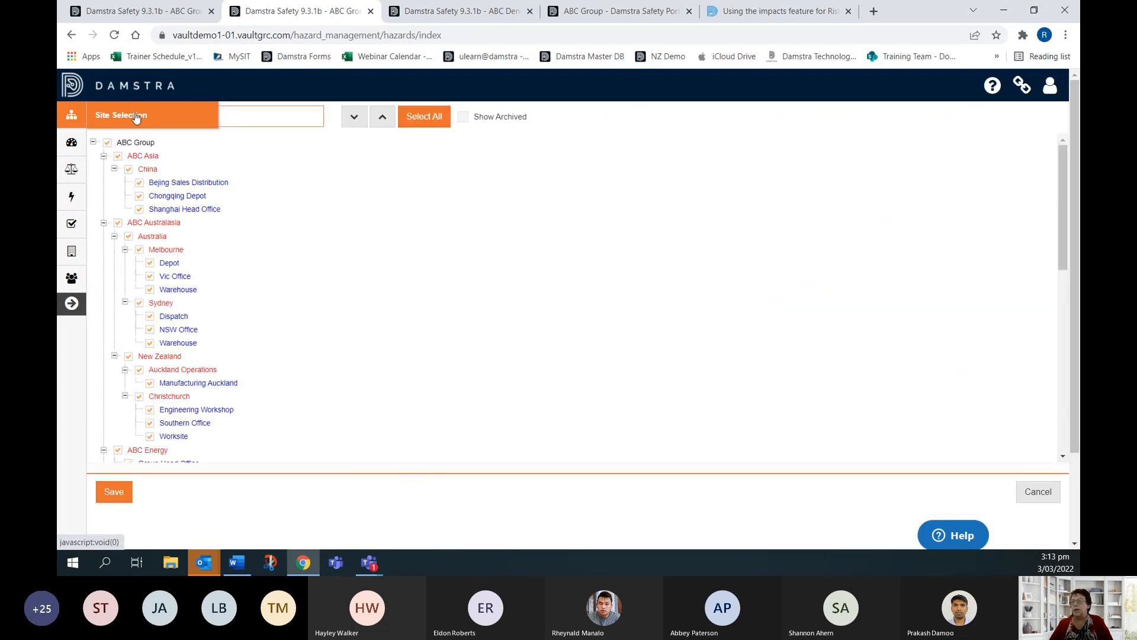
scroll(322, 294, down, 5)
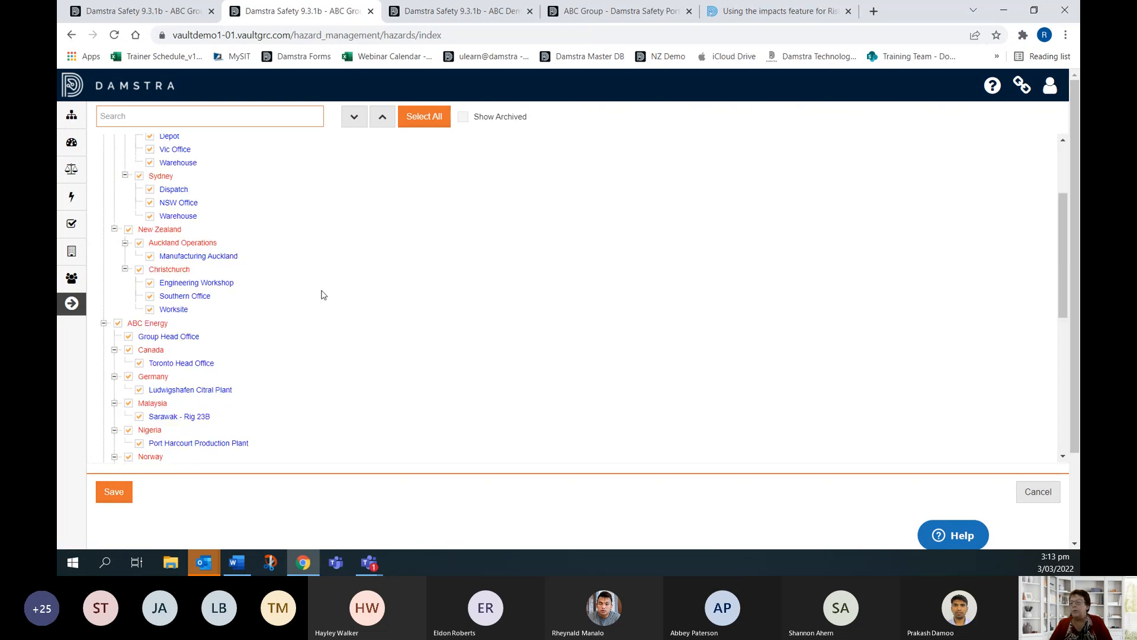
scroll(258, 350, down, 4)
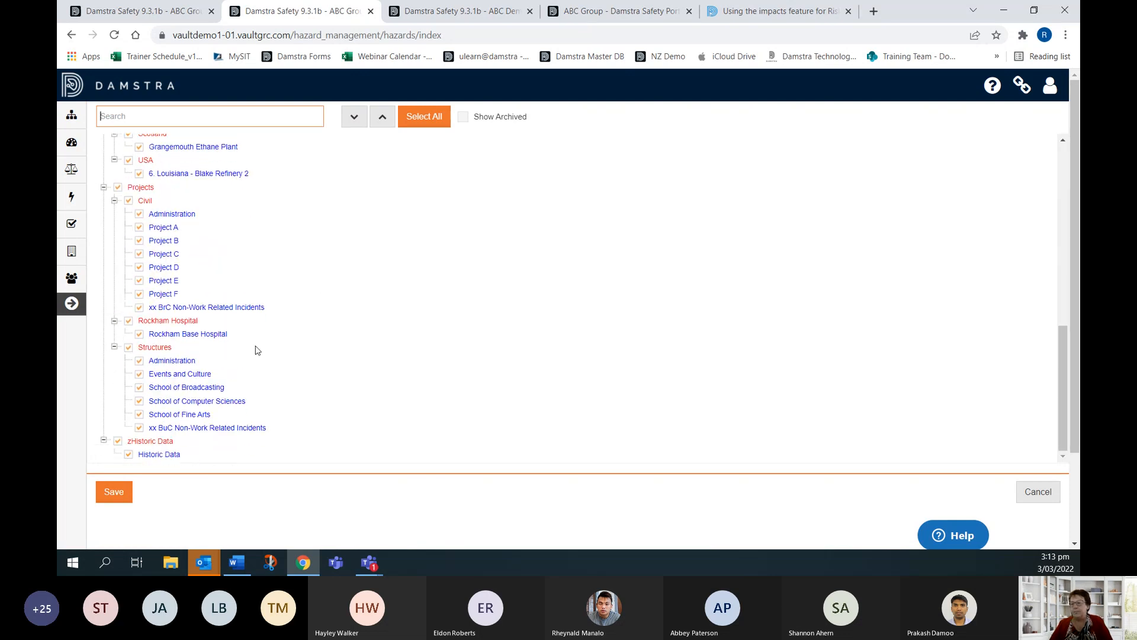
scroll(258, 350, up, 9)
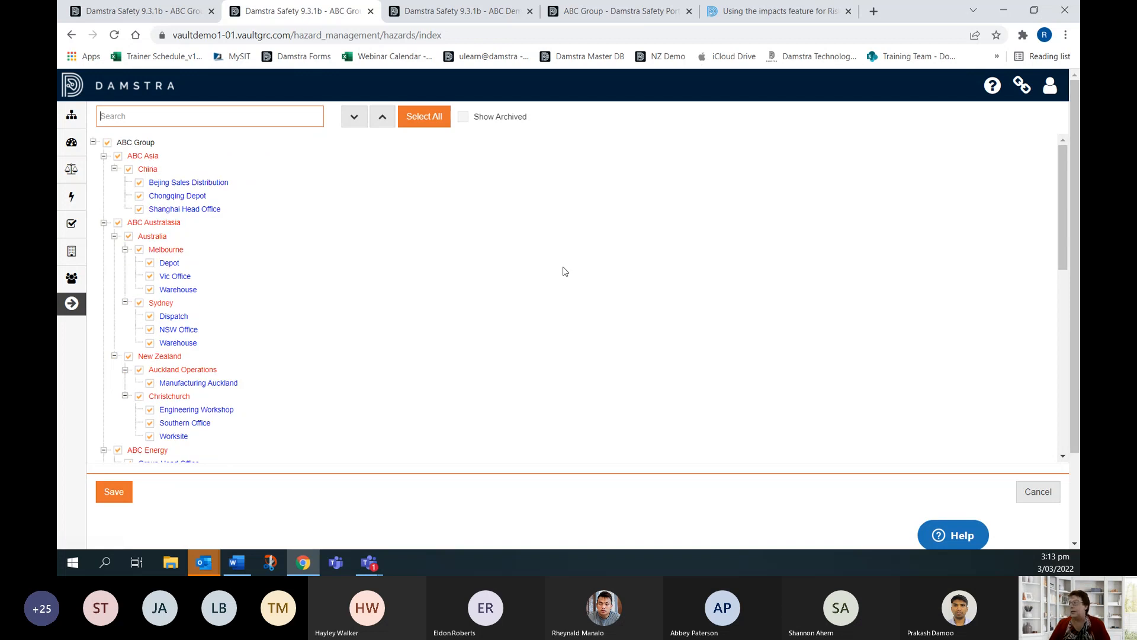
Step: Open the Organisation Structure page in Settings, and close the ABC Demo Company and ABC Safety Portal browser tabs
click(1049, 88)
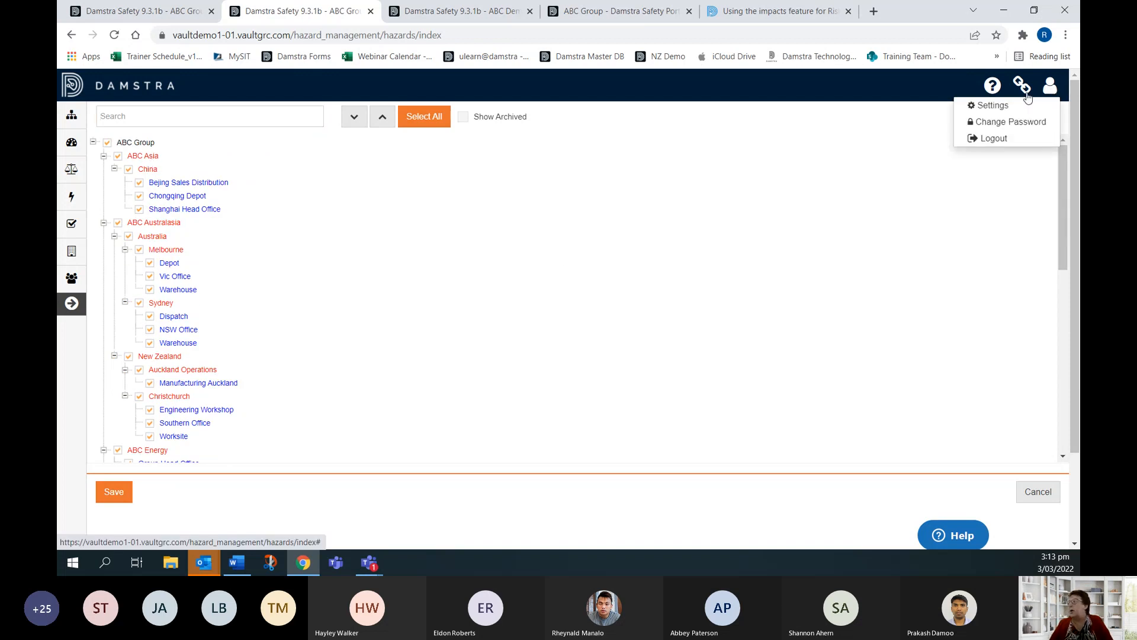
click(1000, 105)
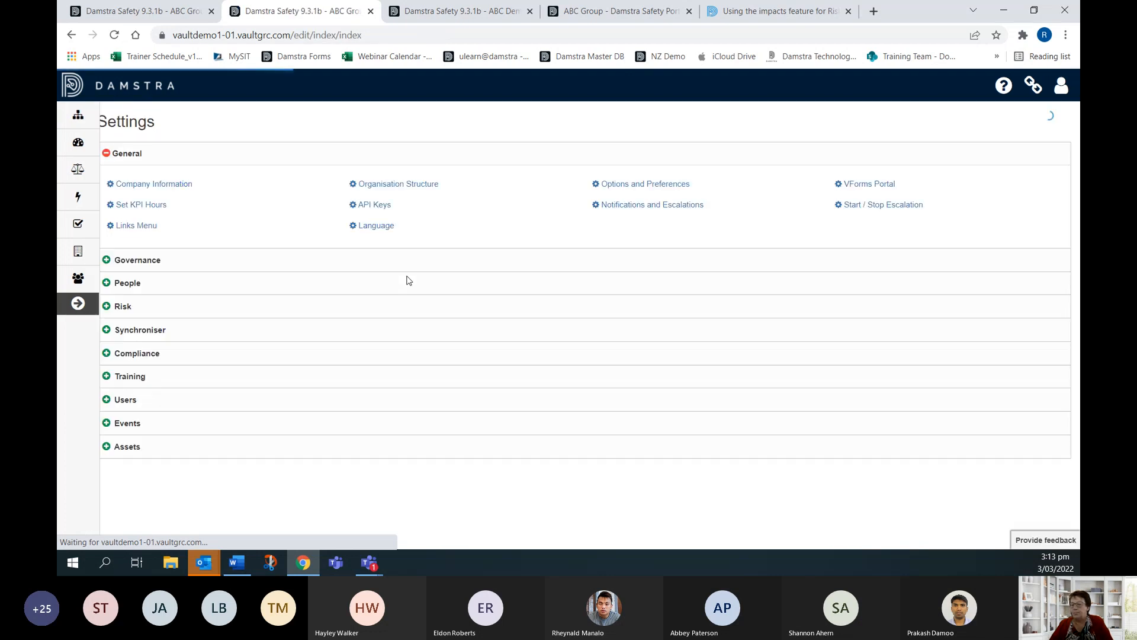
click(382, 185)
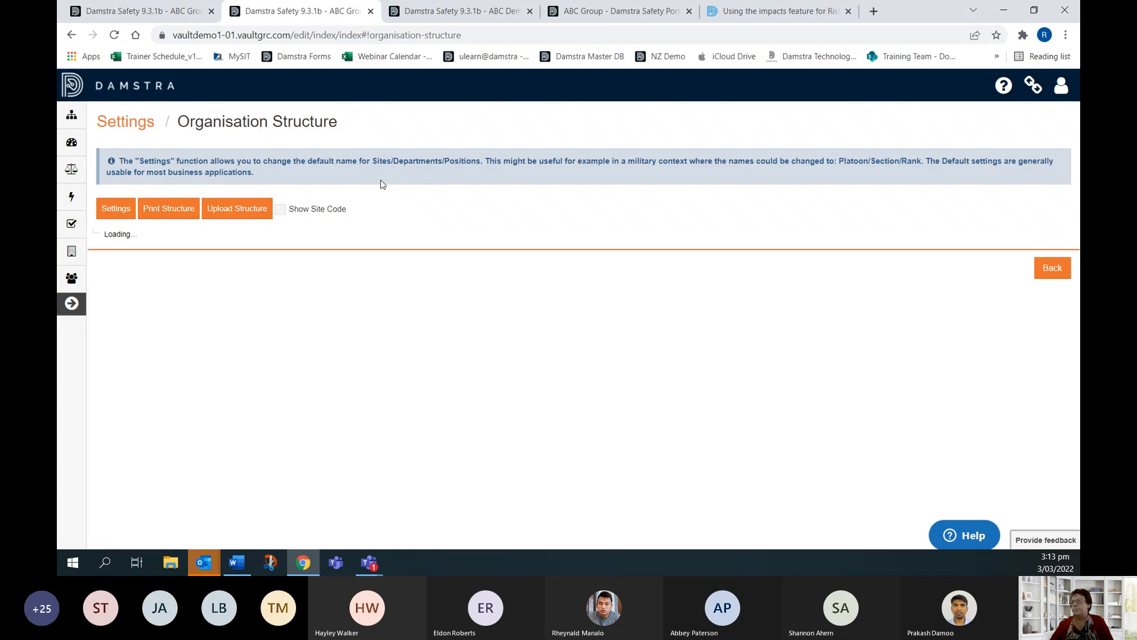
click(530, 11)
click(529, 12)
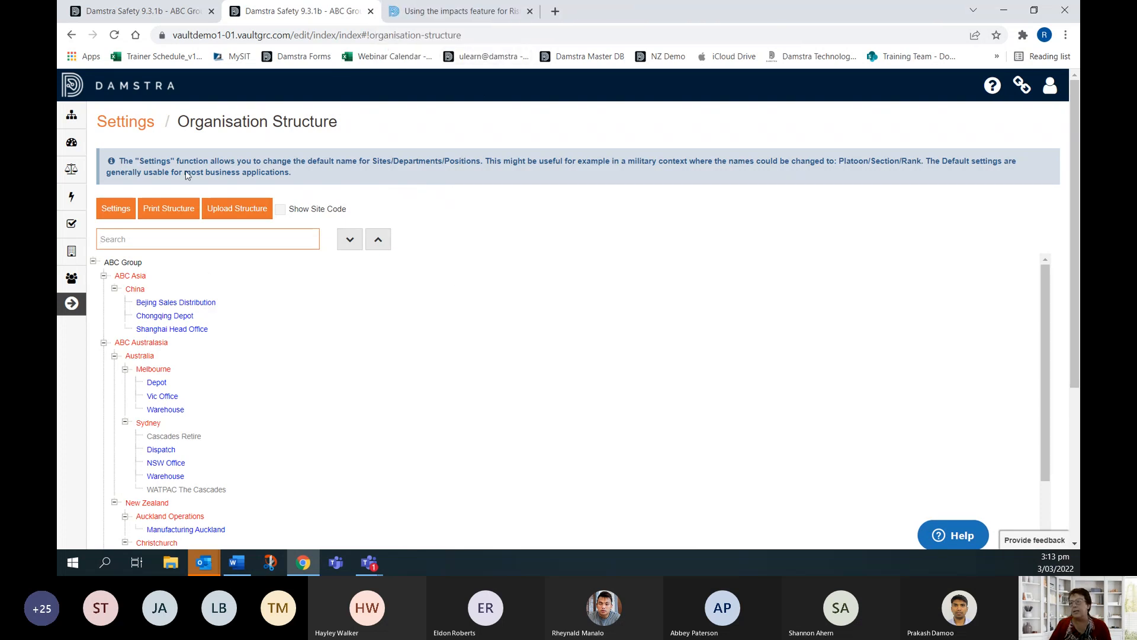
Step: Add and save a new level named "ZZ - Risk Registers" directly beneath ABC Group
click(122, 265)
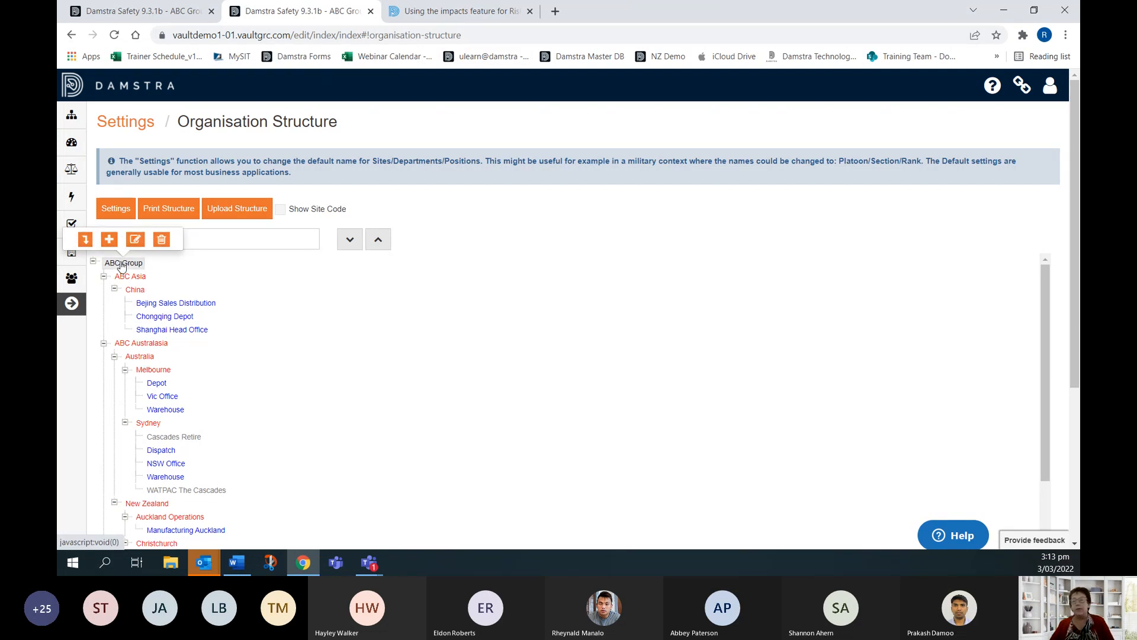
click(84, 240)
click(287, 164)
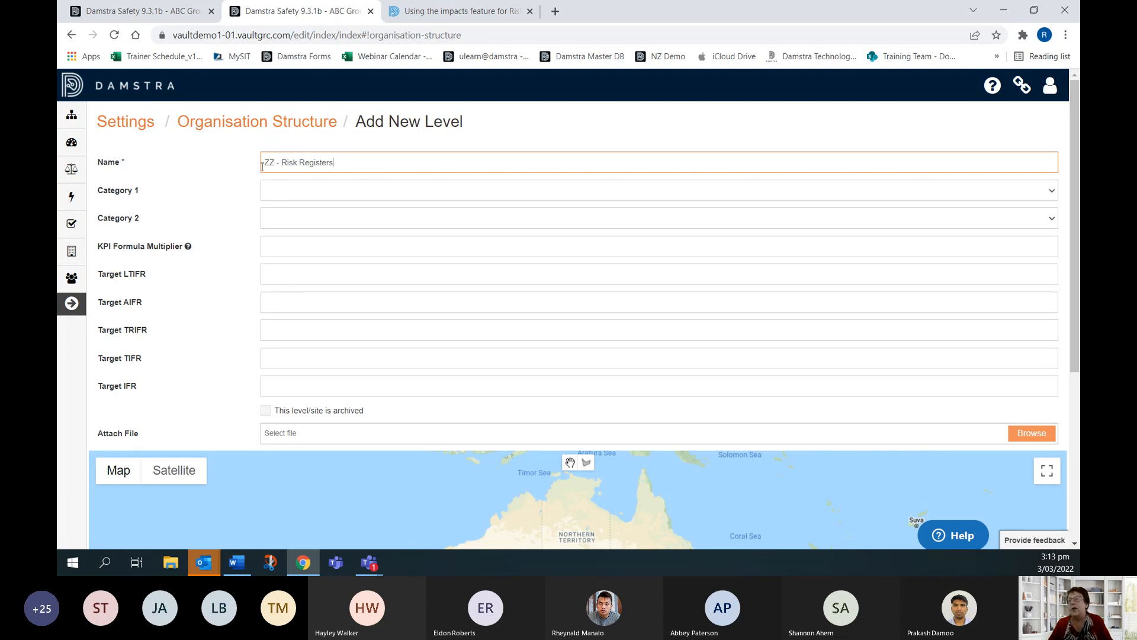
scroll(197, 336, down, 5)
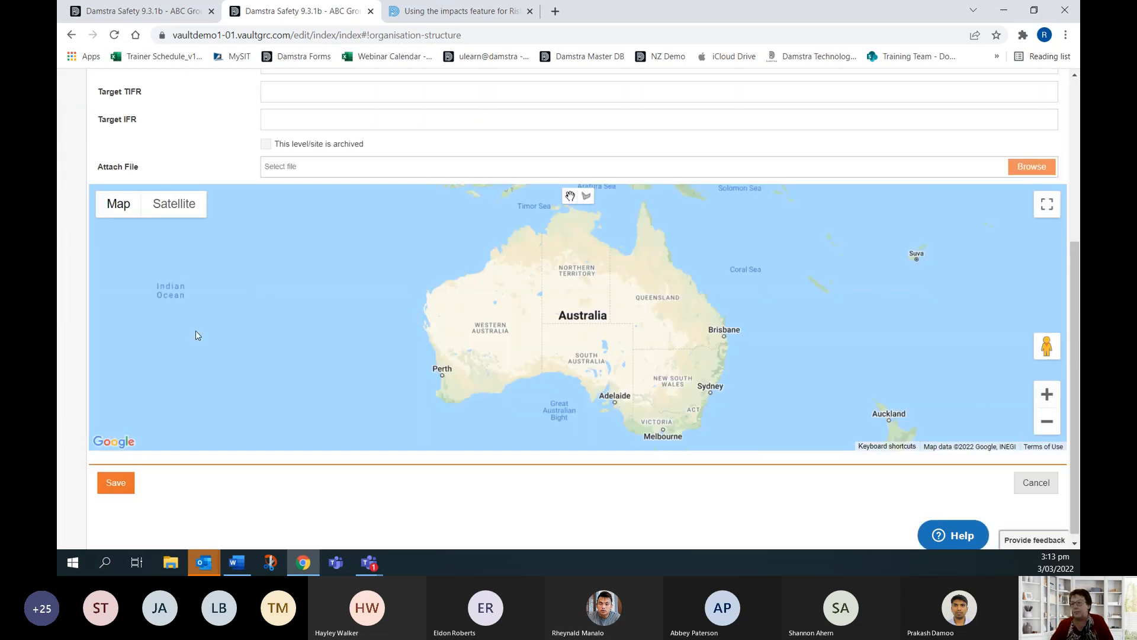
click(119, 474)
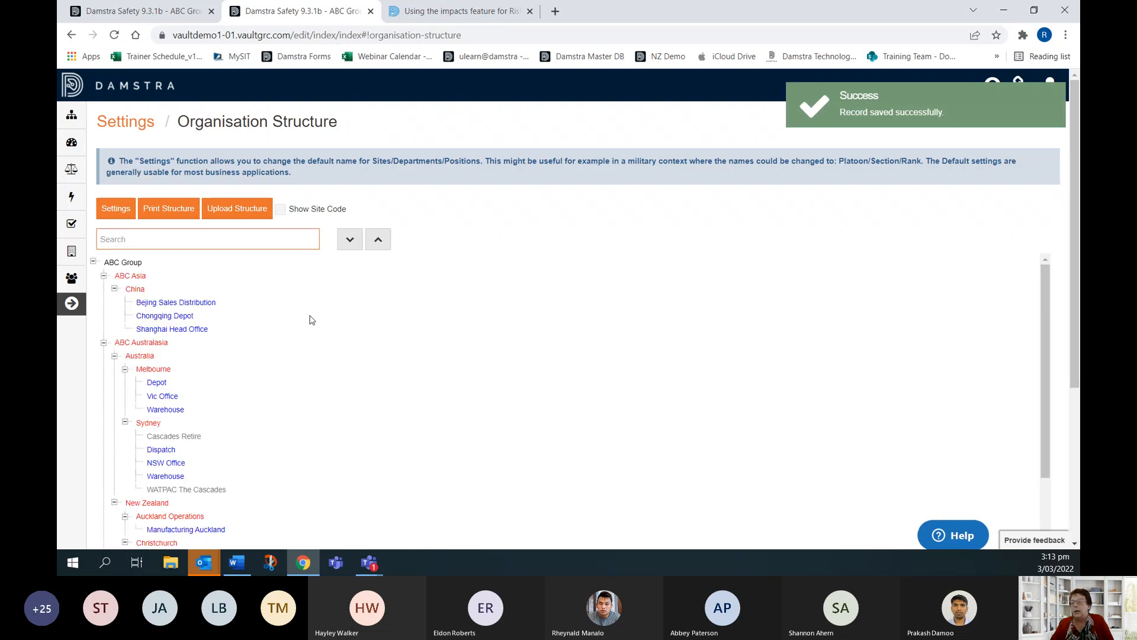
Step: Add and save a new site named "Master Risk Register" under the ZZ - Risk Registers level
scroll(312, 319, down, 10)
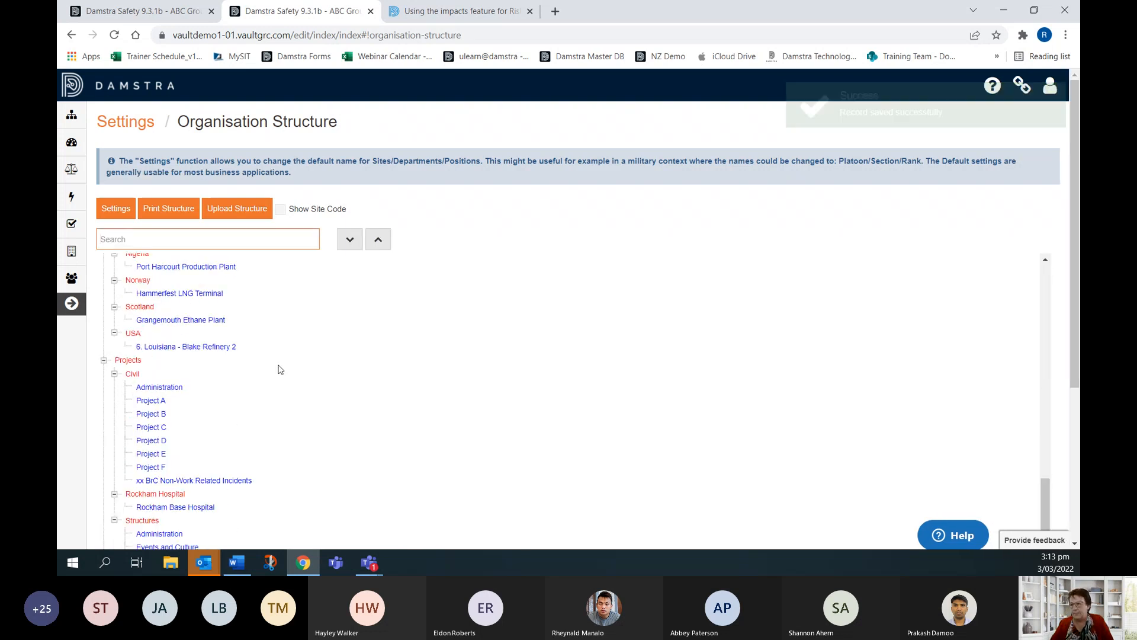
scroll(281, 365, down, 4)
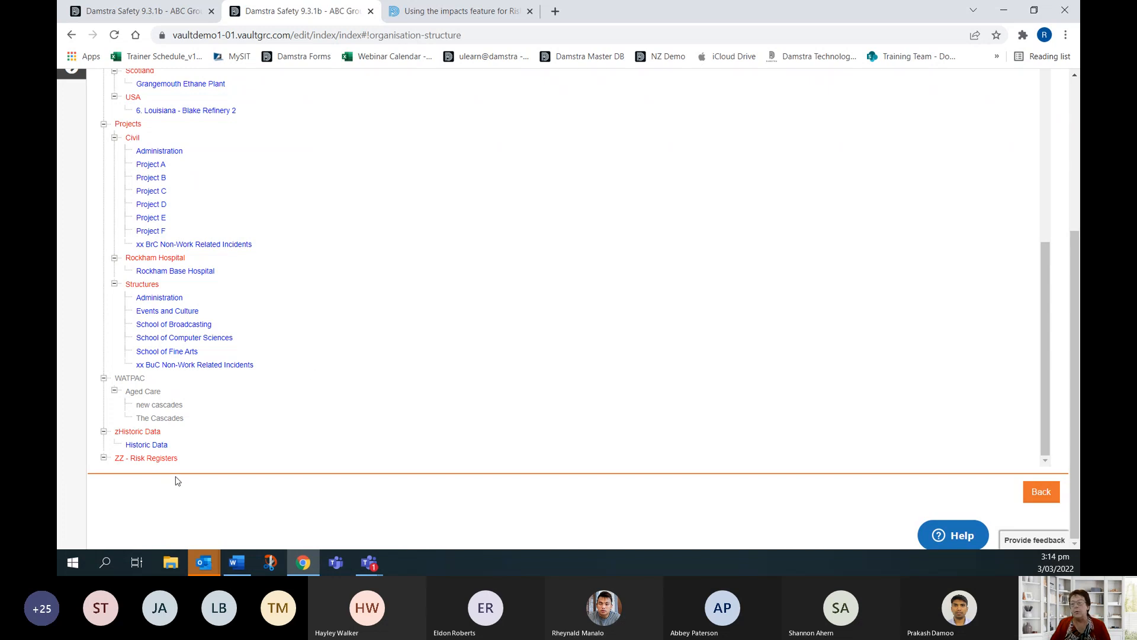
click(143, 460)
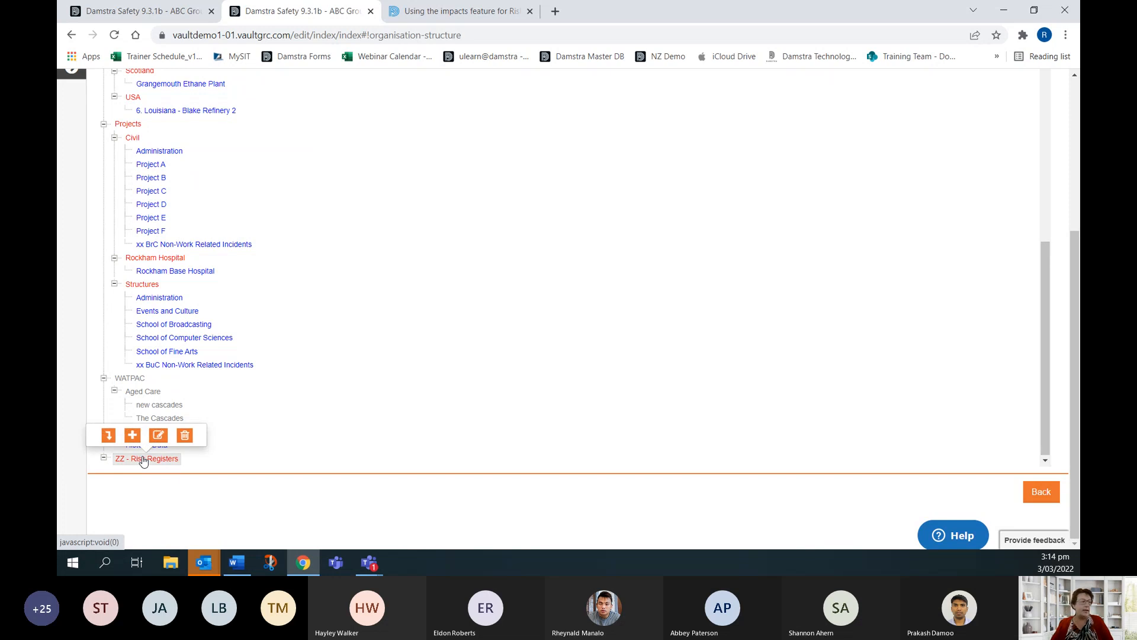
click(133, 437)
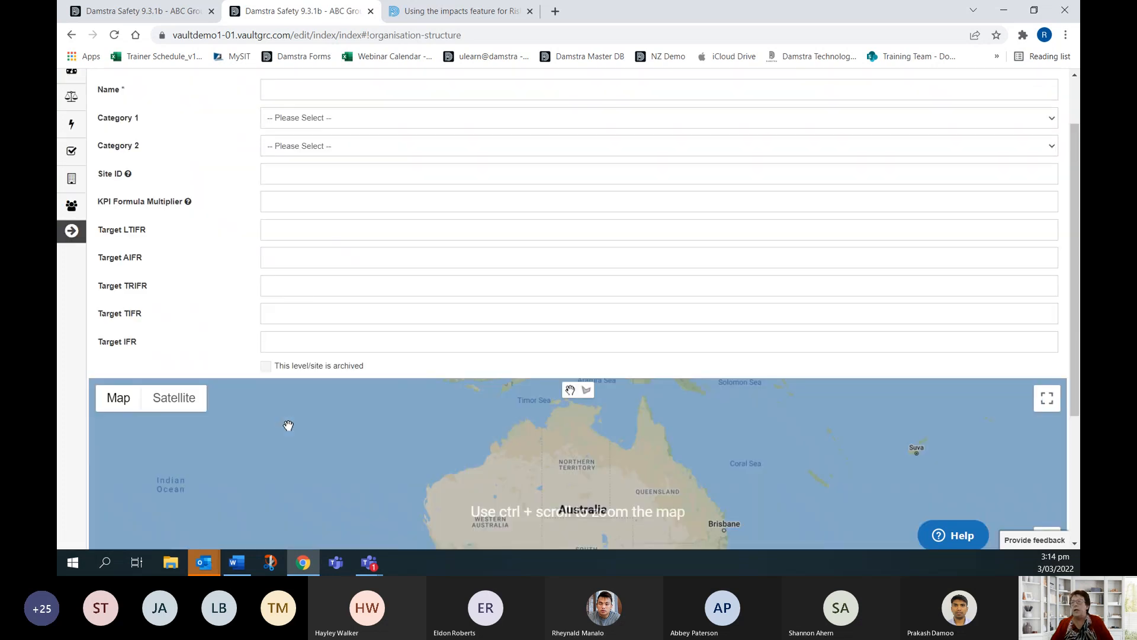
scroll(288, 425, up, 2)
click(294, 162)
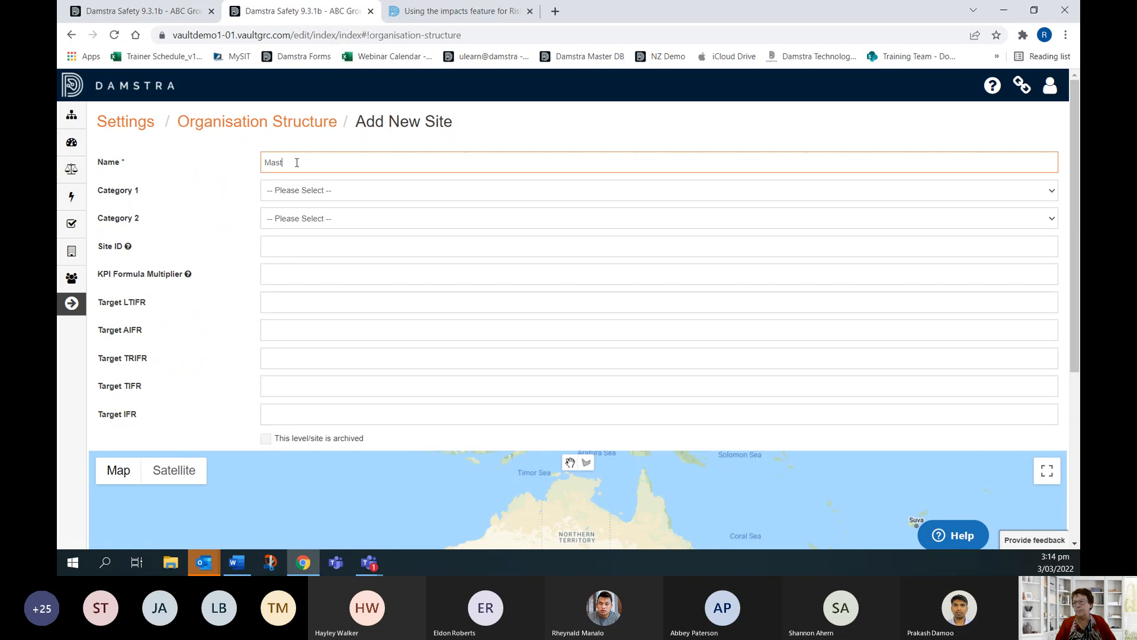
text(Master Risk Register)
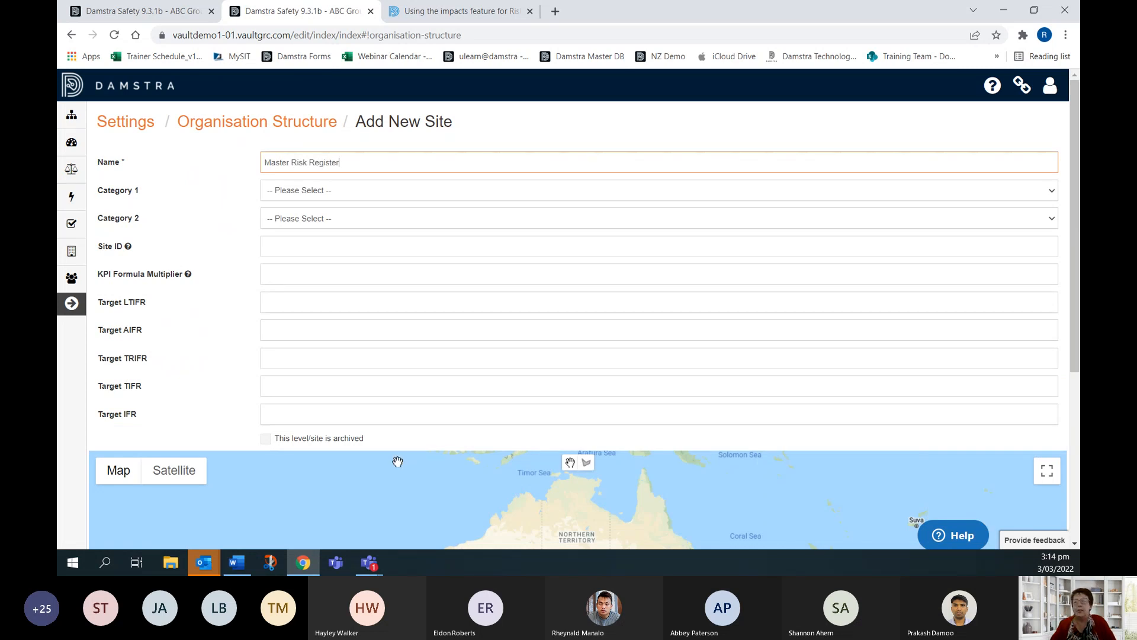
scroll(223, 411, down, 5)
click(114, 476)
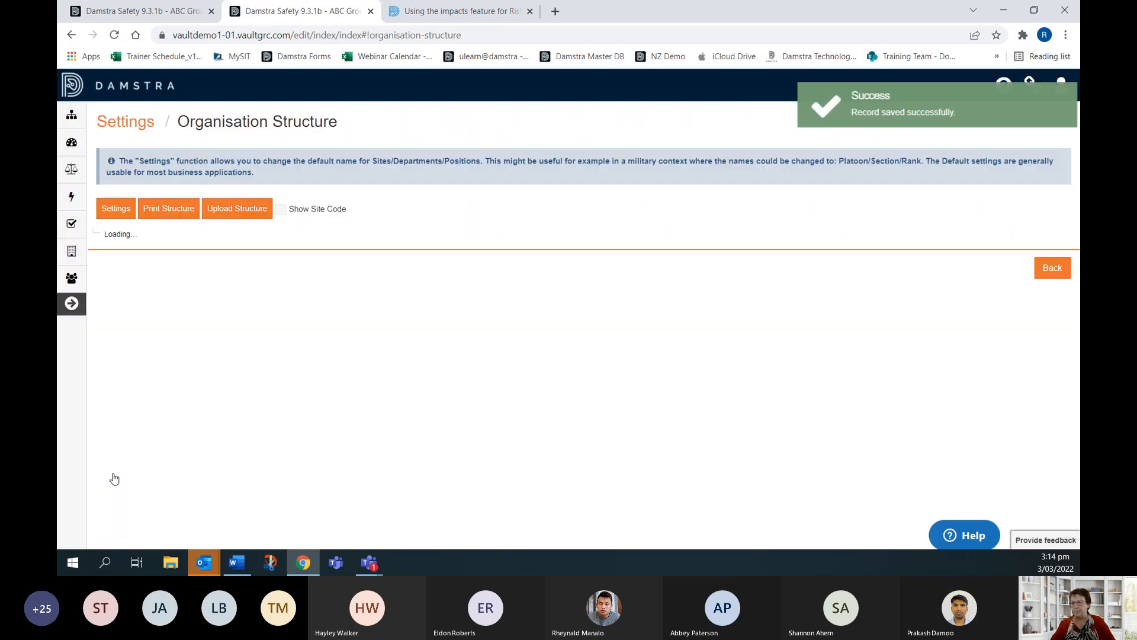
Step: Add and save a new site named "Critical Risk Register" under the ZZ - Risk Registers level
scroll(362, 413, down, 15)
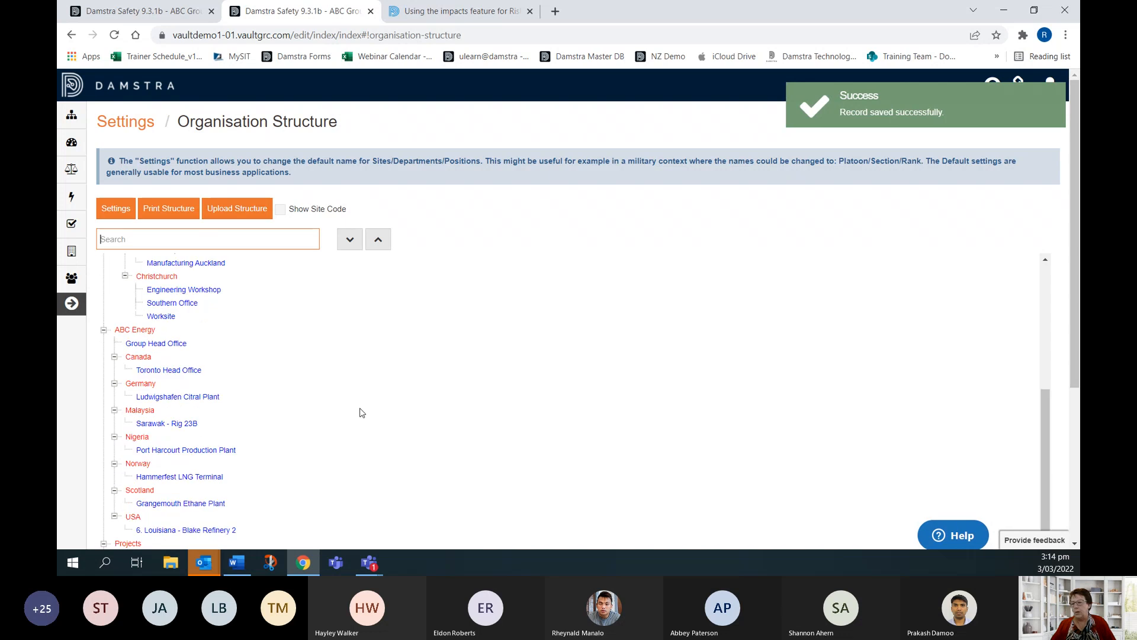
scroll(362, 413, down, 4)
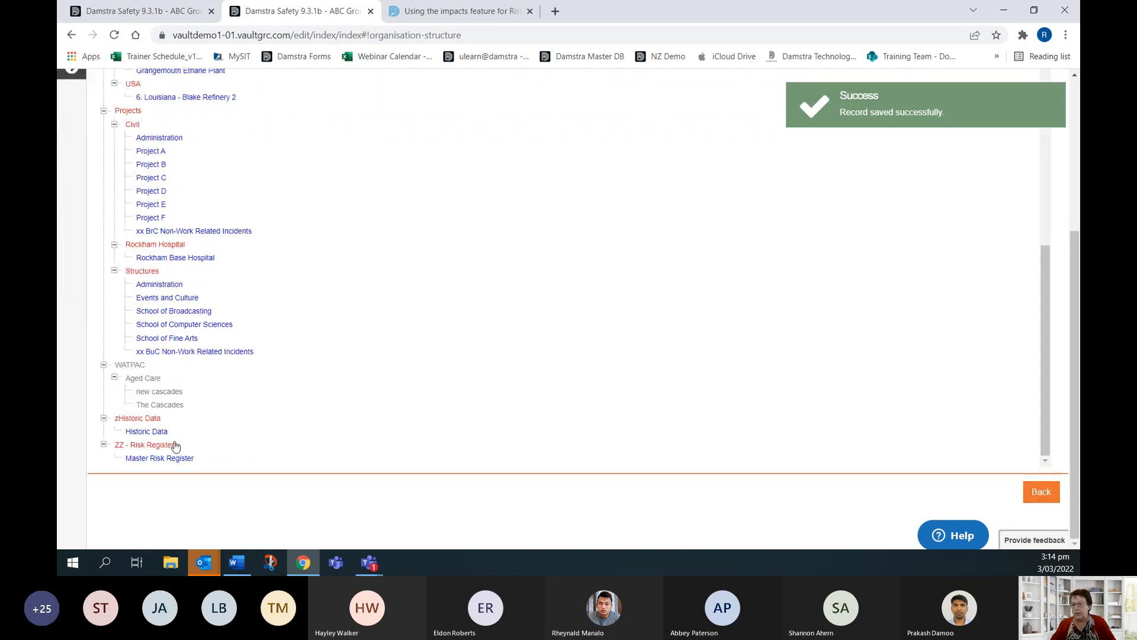
click(148, 446)
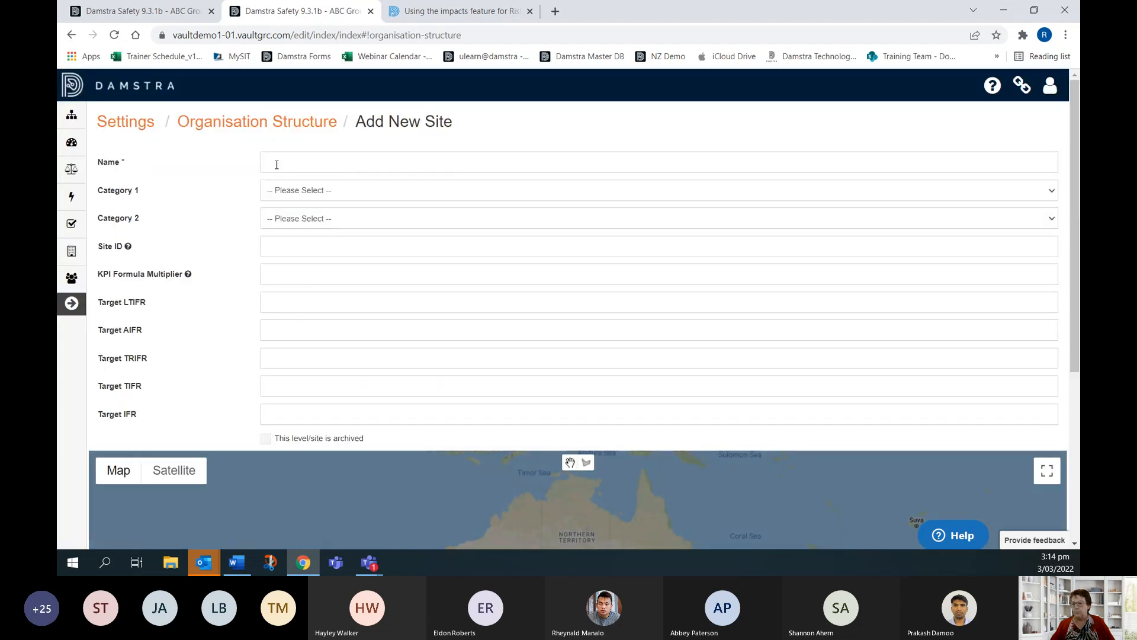
click(277, 165)
text(Critical Risk Register)
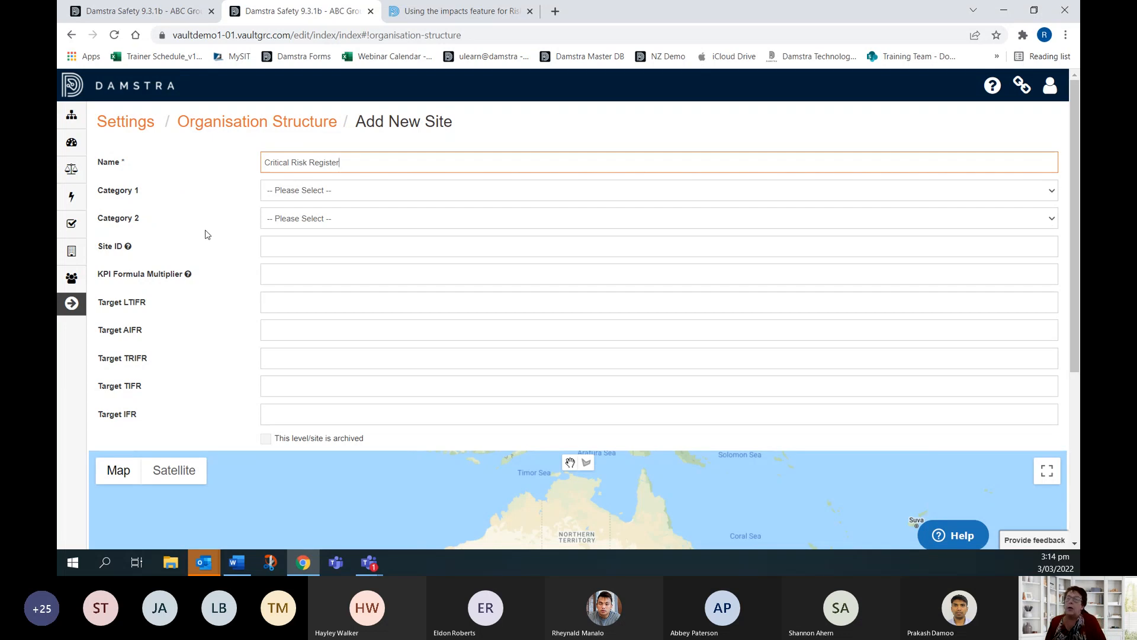
scroll(203, 272, down, 5)
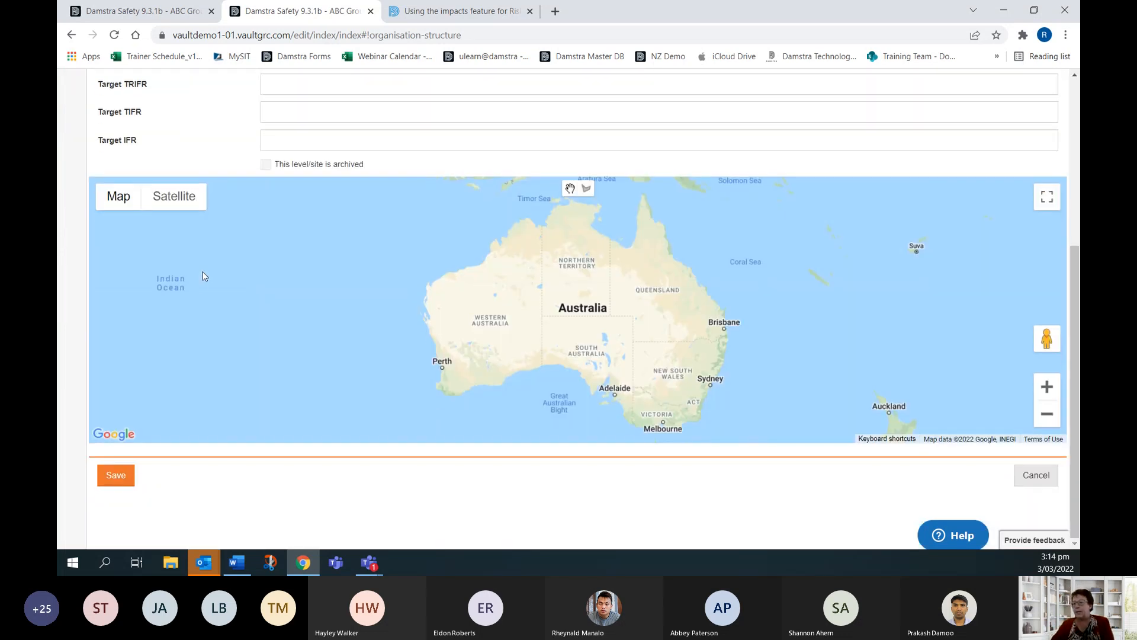
click(117, 480)
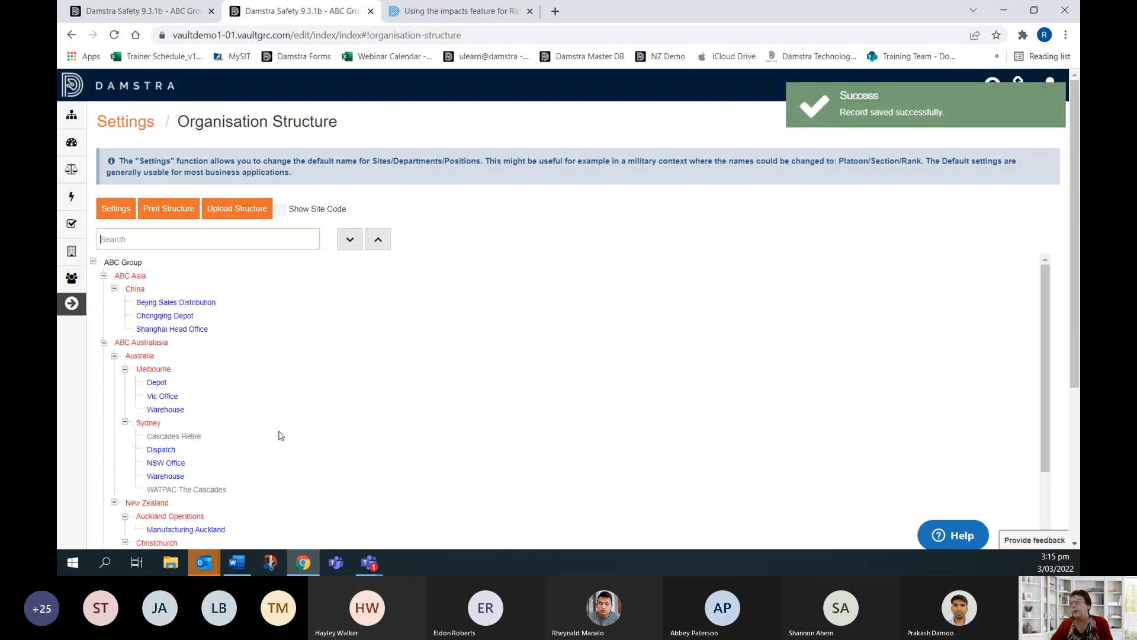
Step: Add and save a new site named "Covid Risk Register" under the ZZ - Risk Registers level
scroll(370, 368, down, 10)
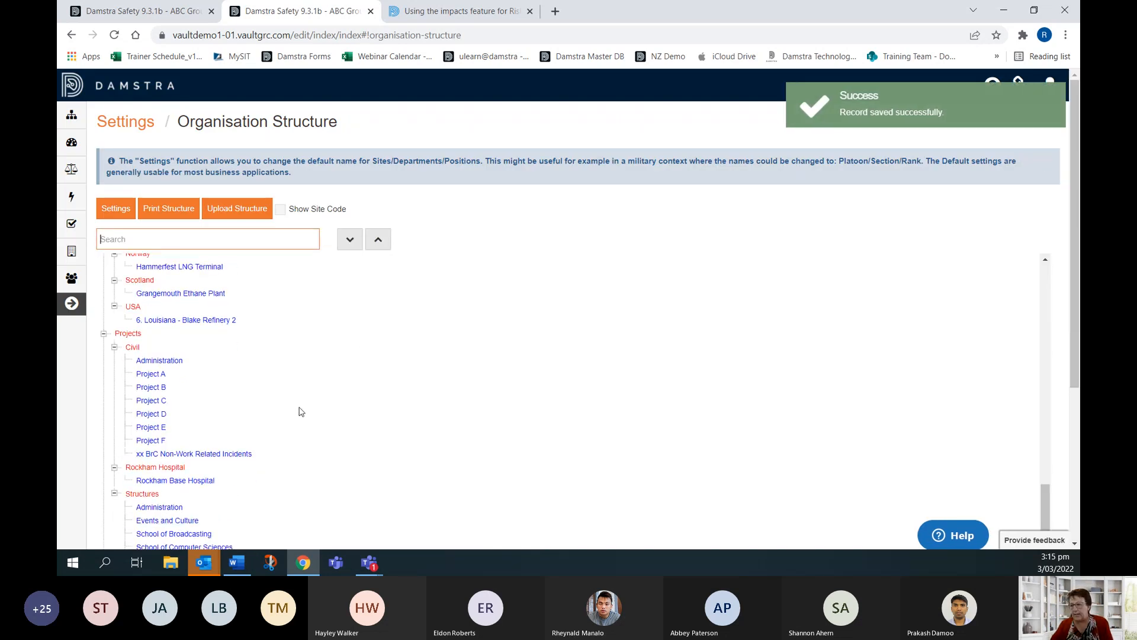
scroll(300, 411, down, 5)
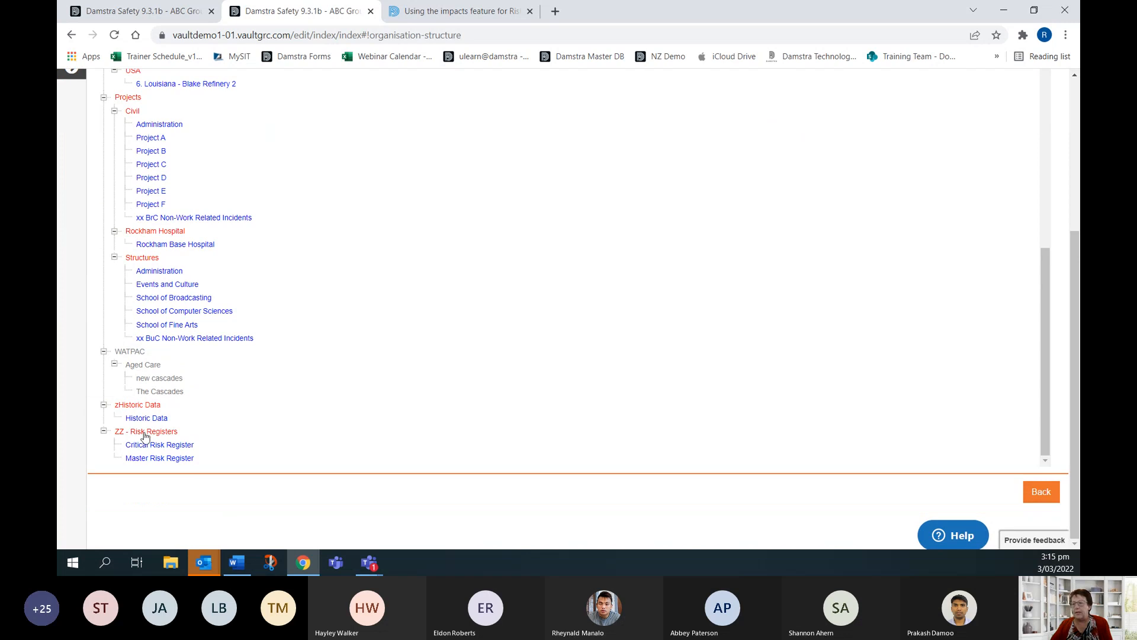
click(145, 437)
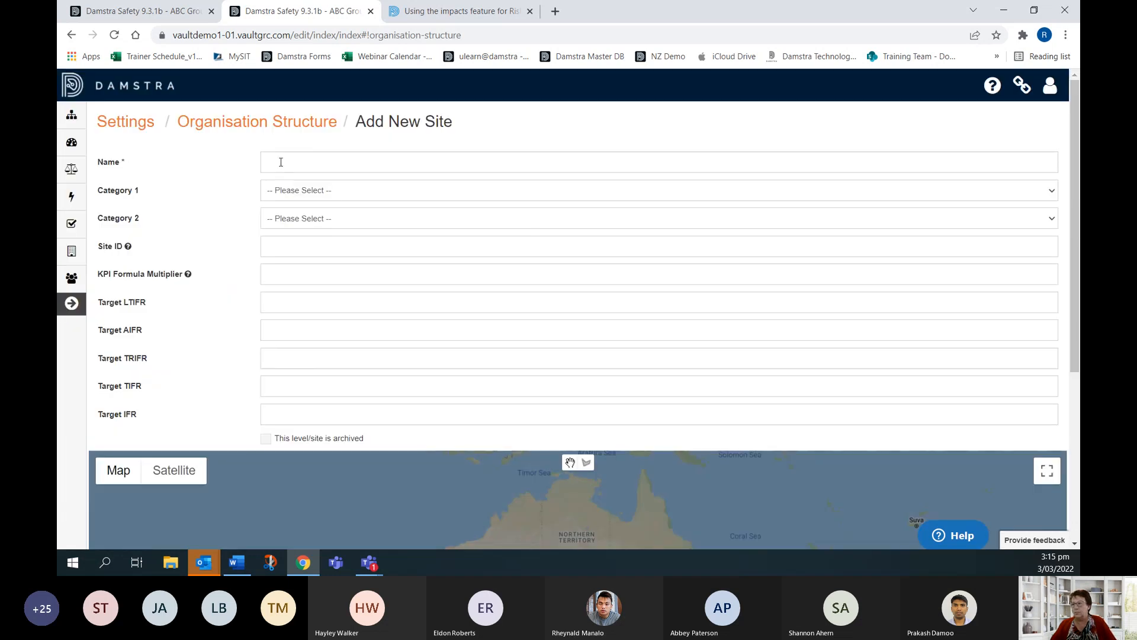
click(281, 162)
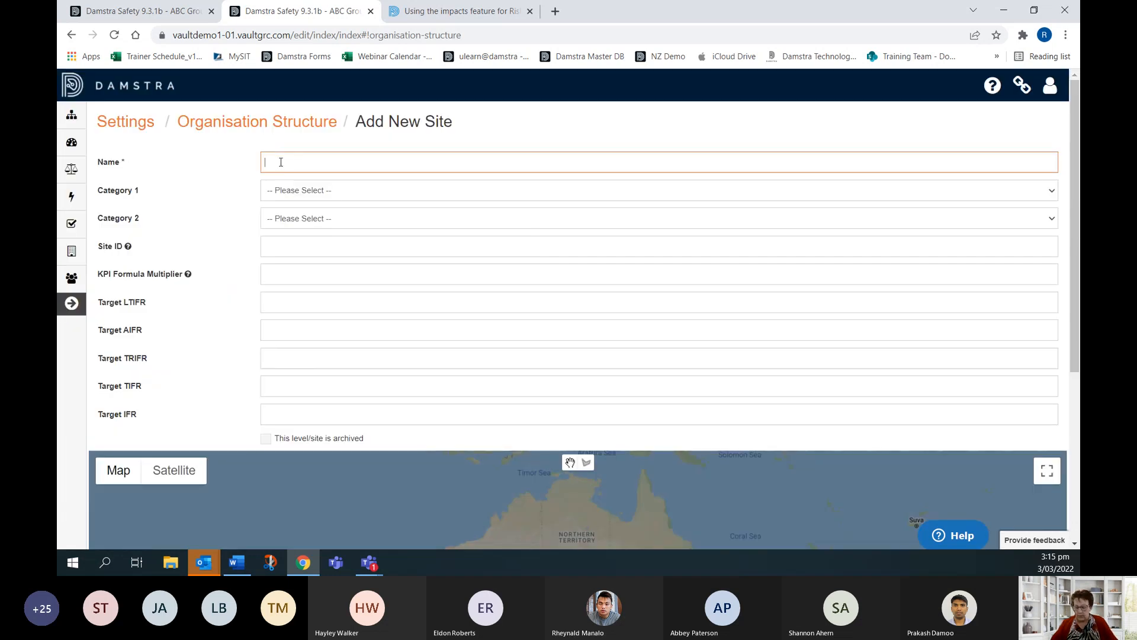
text(Covid )
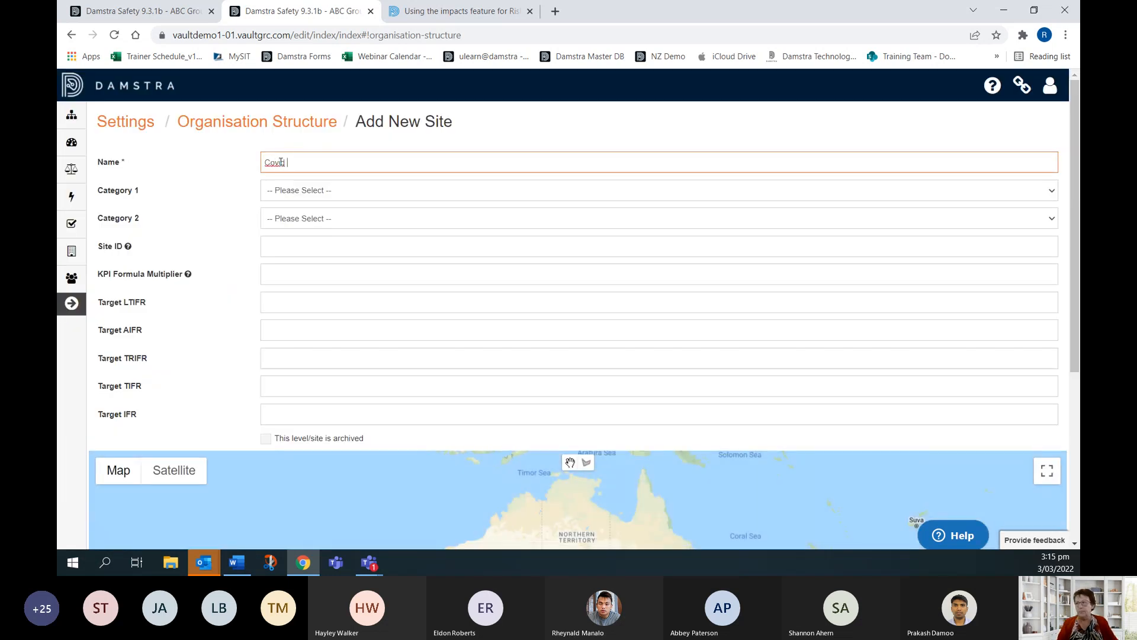
text(Risk Register)
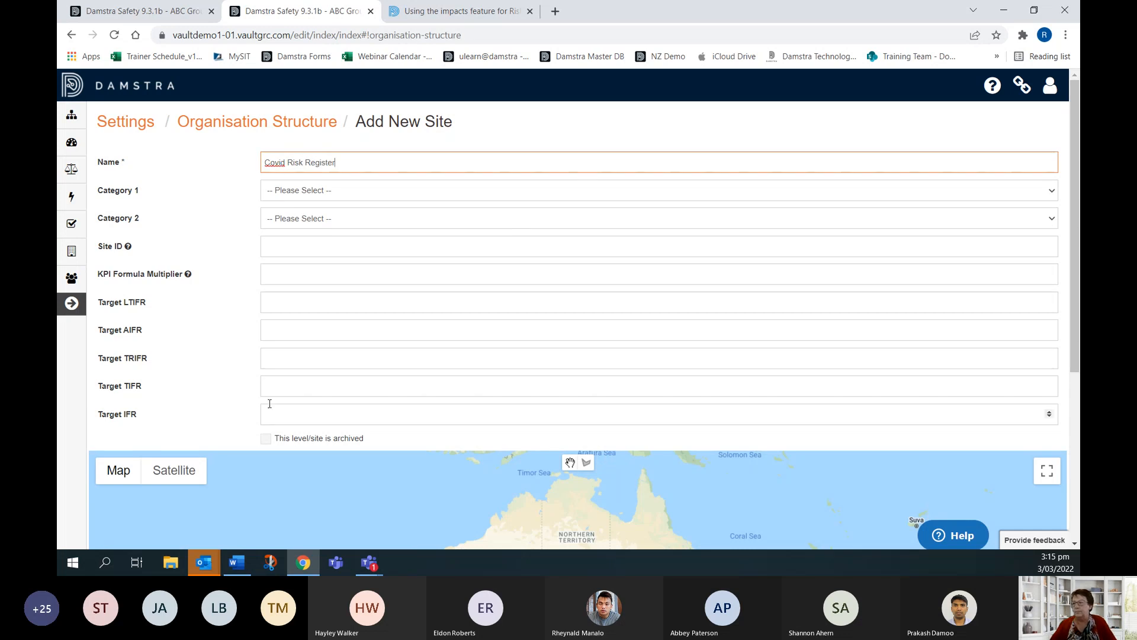
scroll(269, 403, down, 5)
click(115, 477)
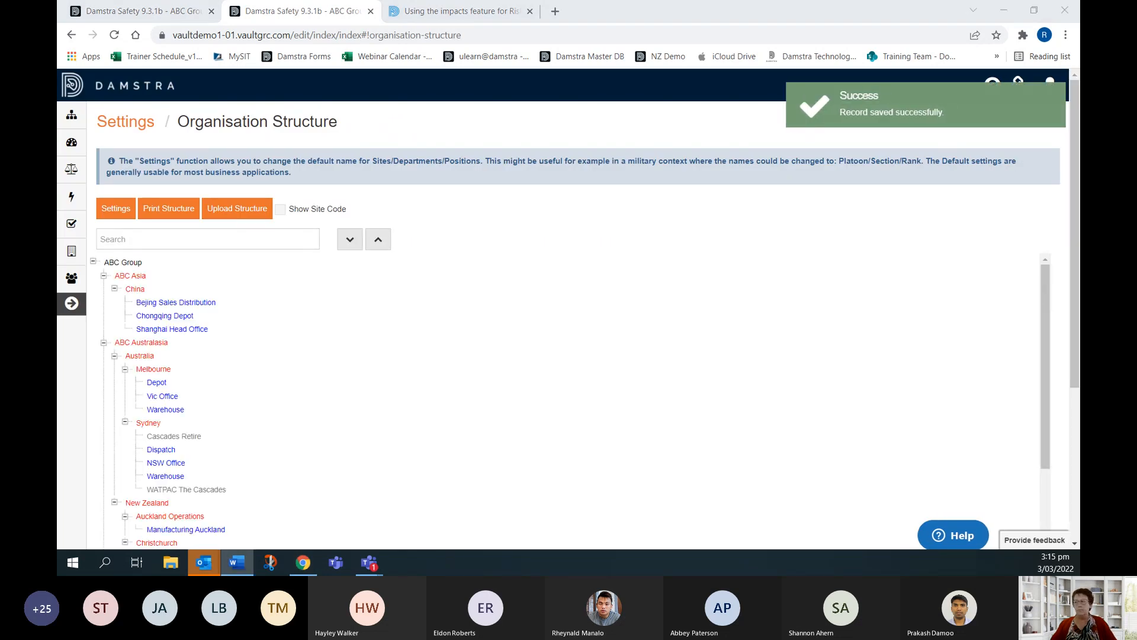
Step: Review the sites under ZZ - Risk Registers, and switch to the Corrective Actions dashboard of the nzdemo-01 system
scroll(363, 316, down, 10)
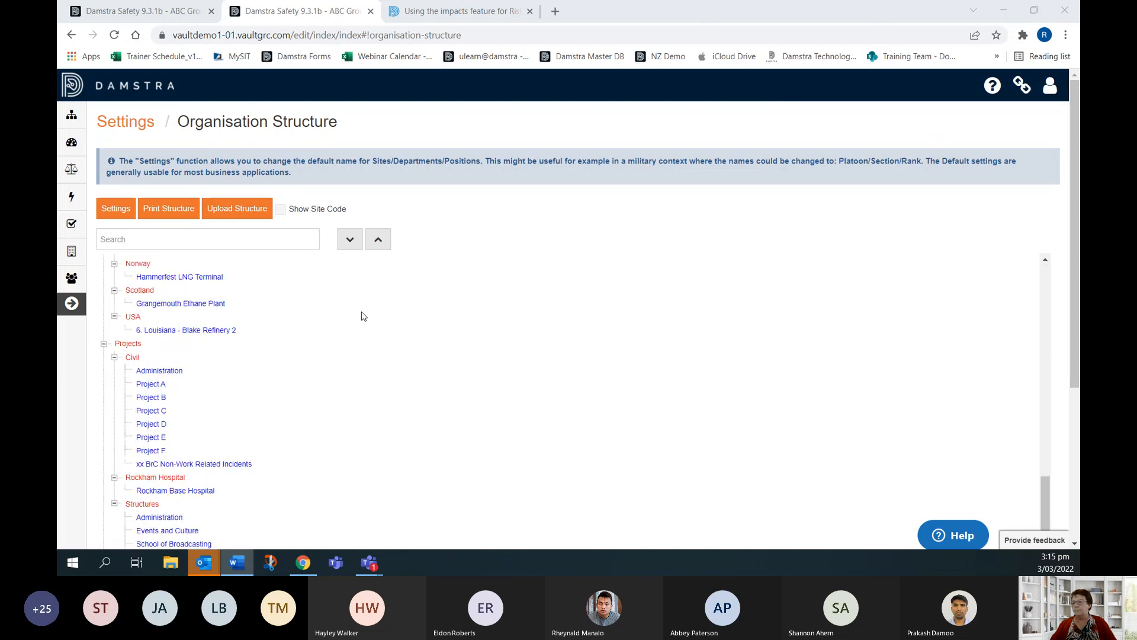
scroll(361, 316, down, 1)
scroll(335, 371, down, 4)
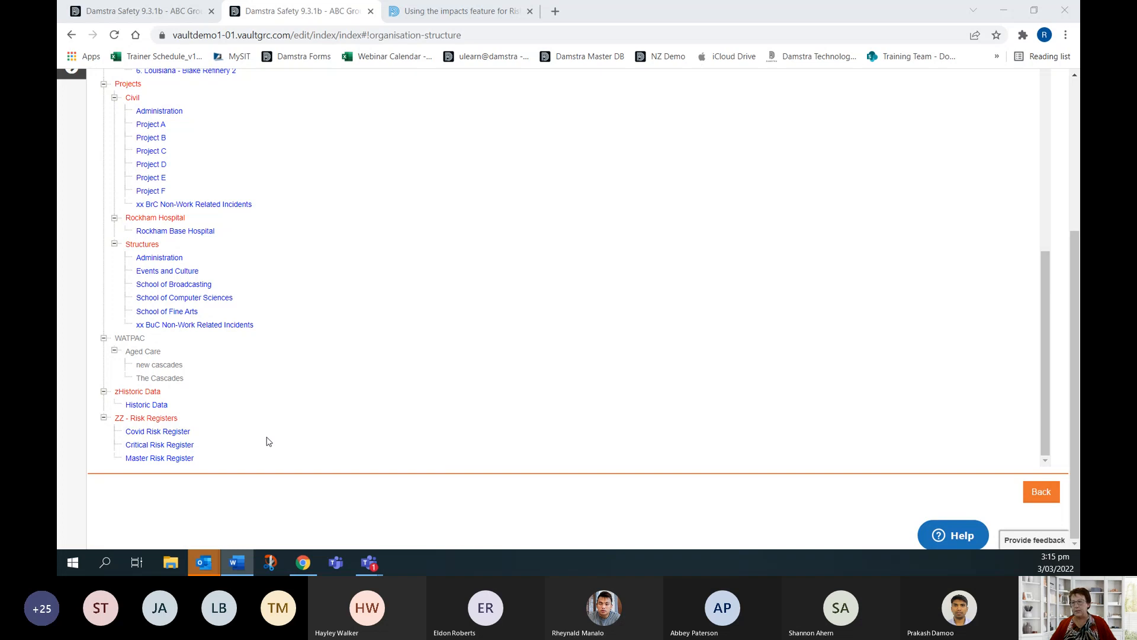
click(136, 13)
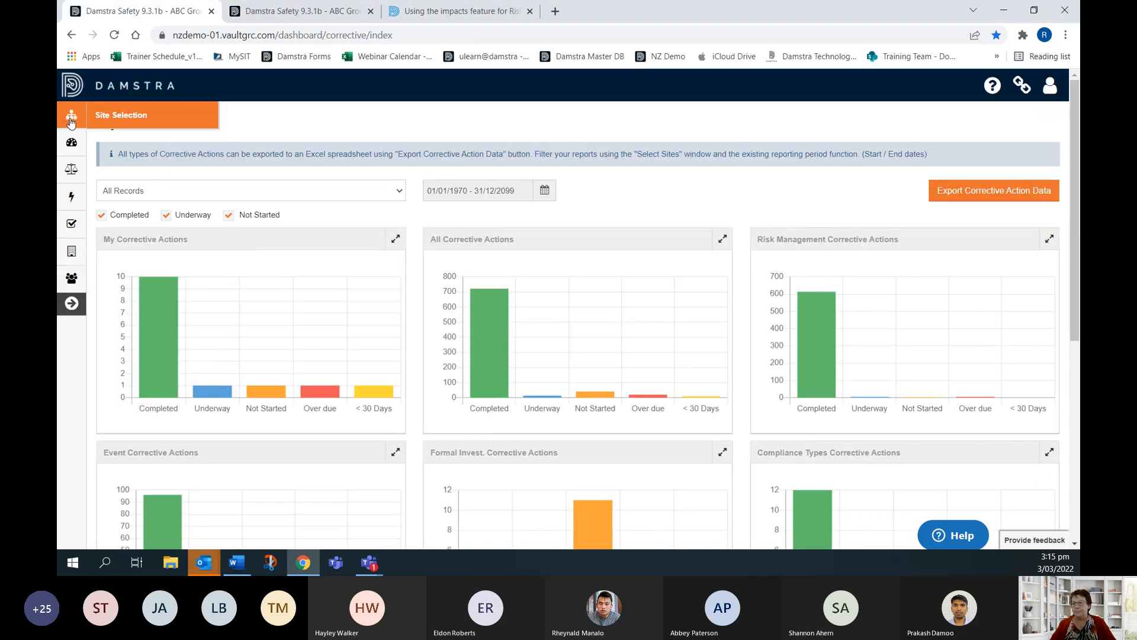
Step: Open the Risk Assessment register, check the zz - Risk Registers sites in the site selection, and save the selection with all sites included
mouse_move(71, 196)
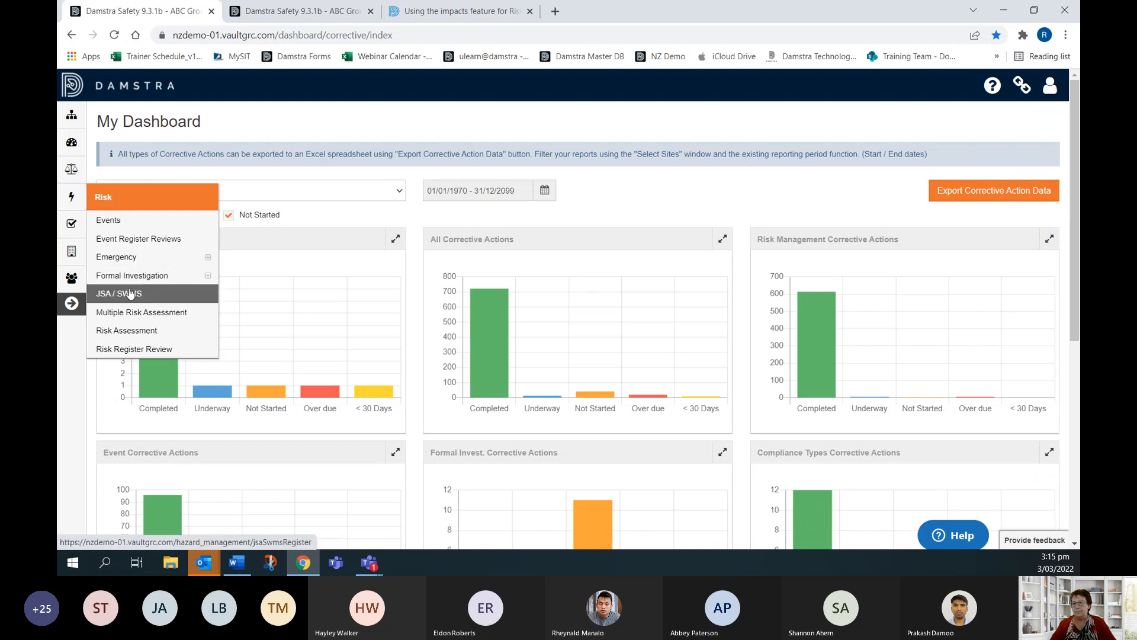
click(139, 332)
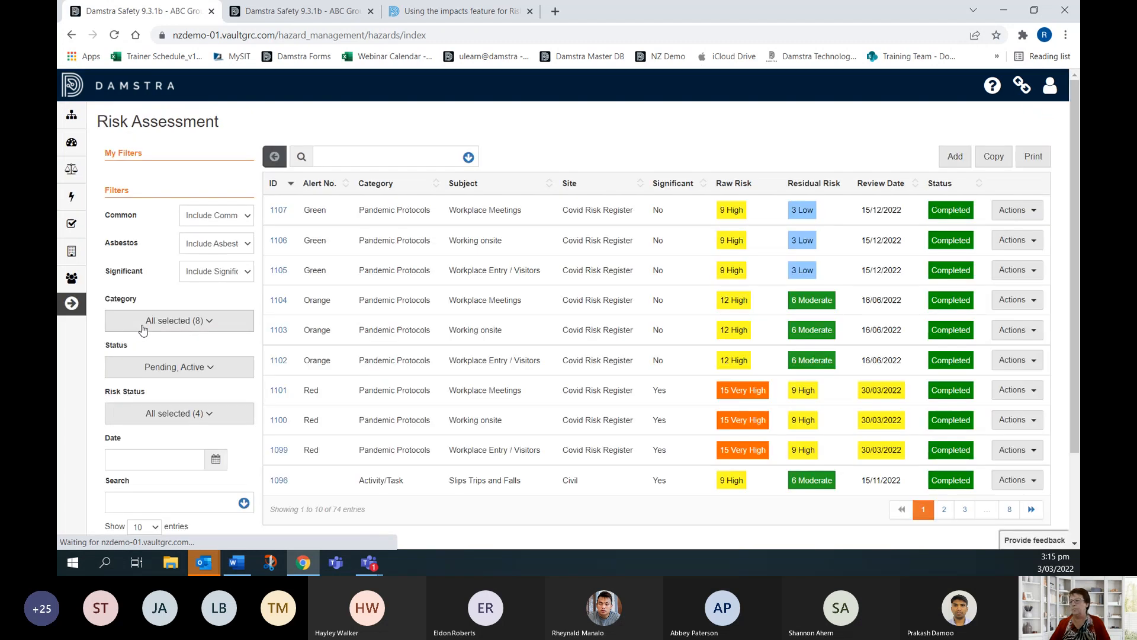
click(111, 115)
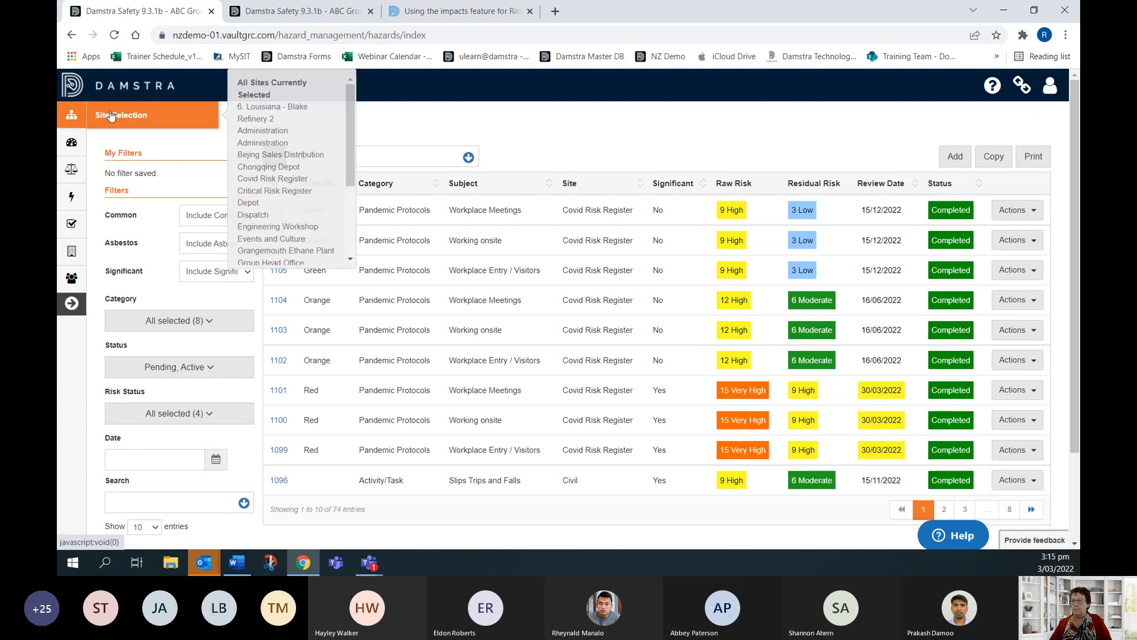
click(111, 115)
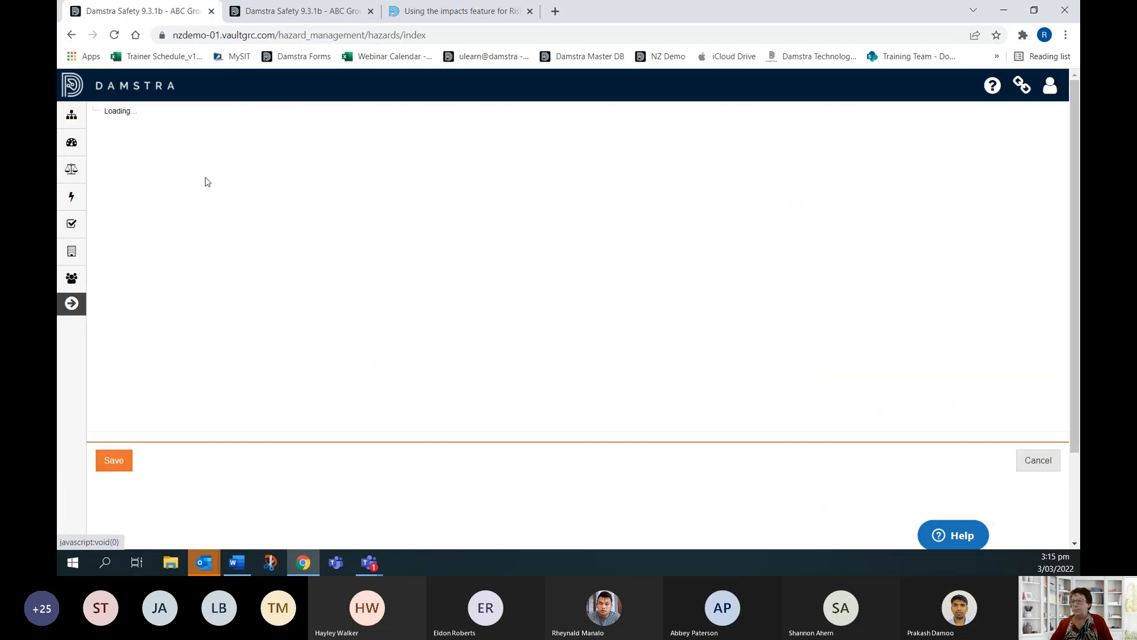
scroll(225, 302, down, 15)
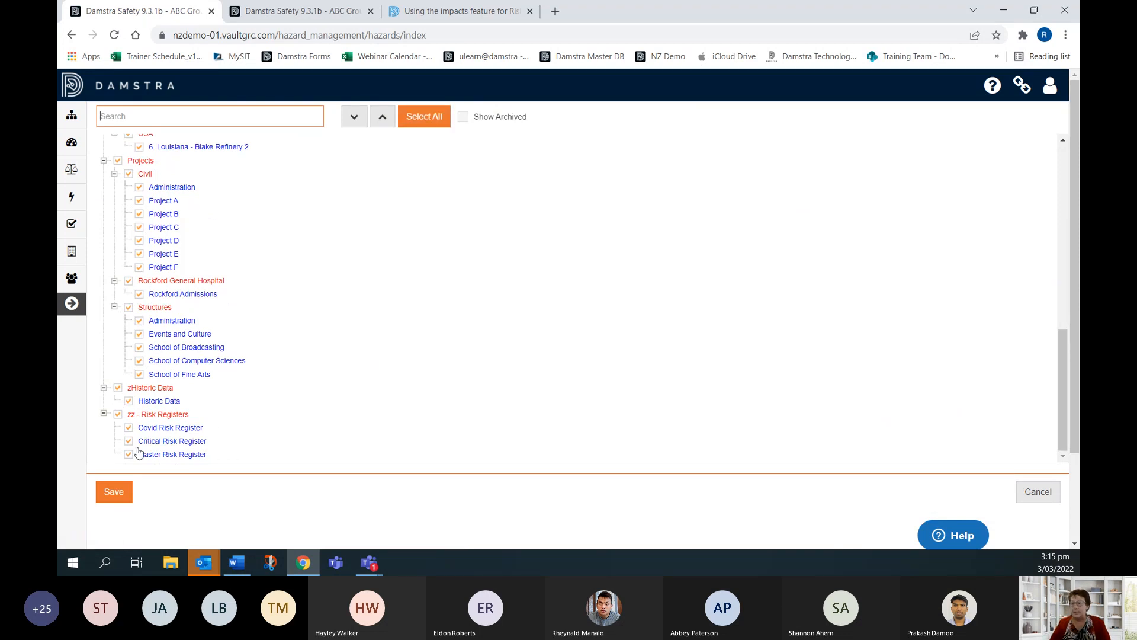
click(112, 496)
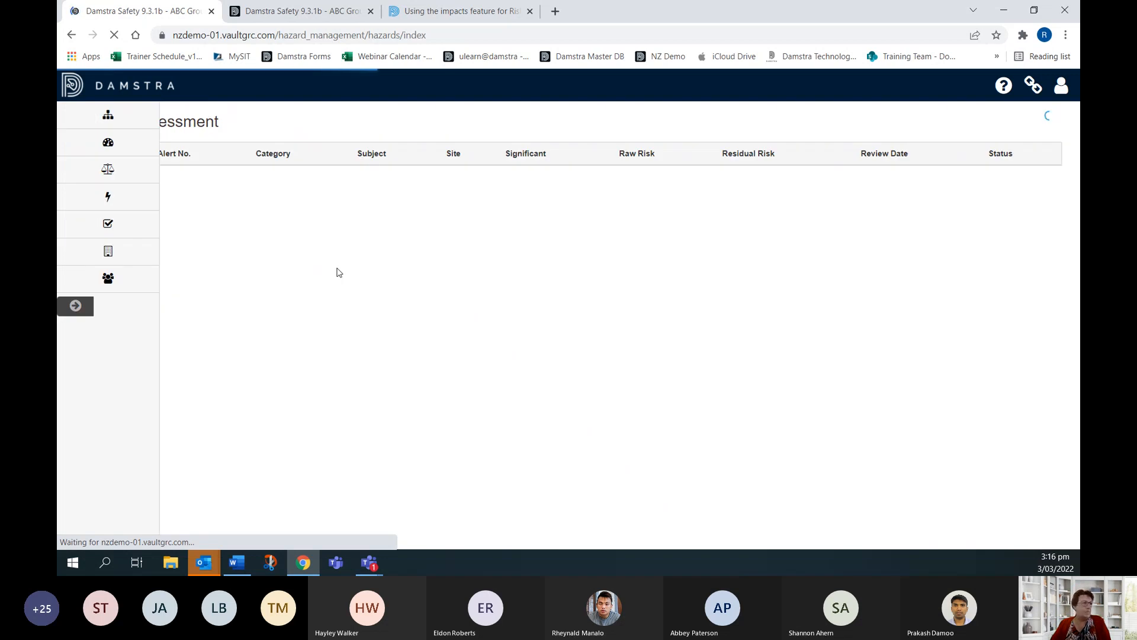
Step: Review the show and hide field options in the Risk Management settings, and return to the Settings overview
click(1050, 86)
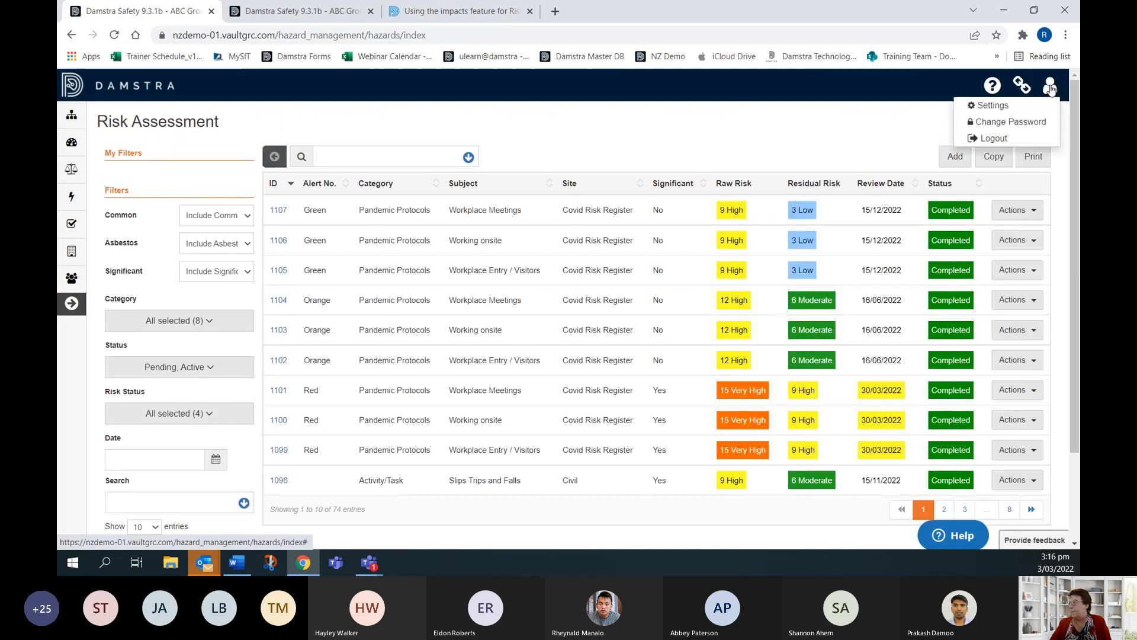
click(1000, 105)
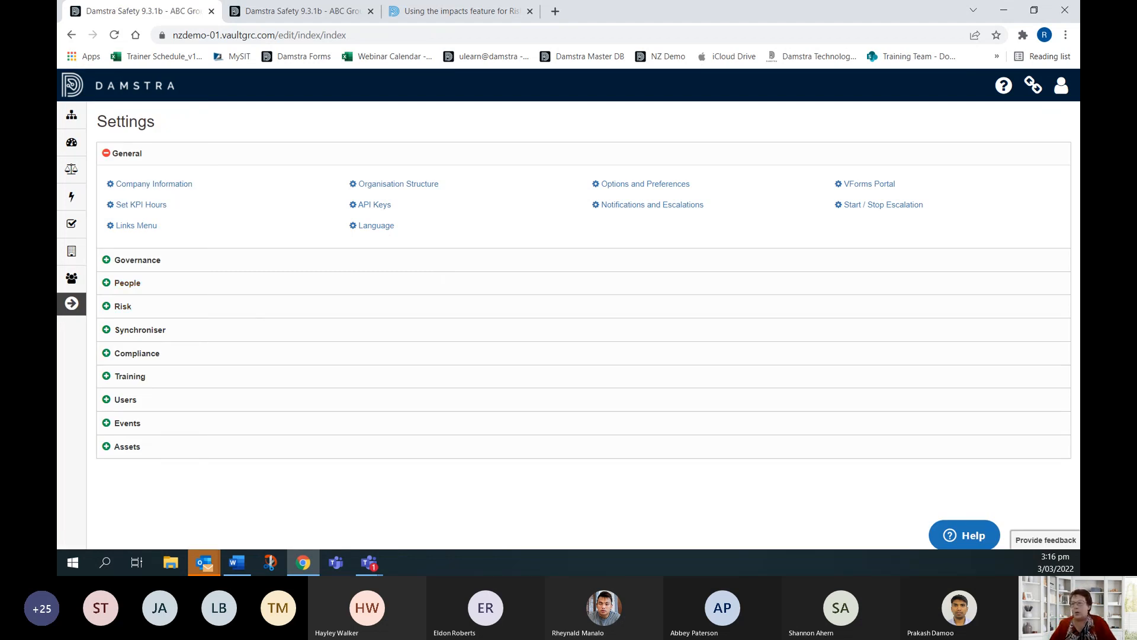
click(109, 307)
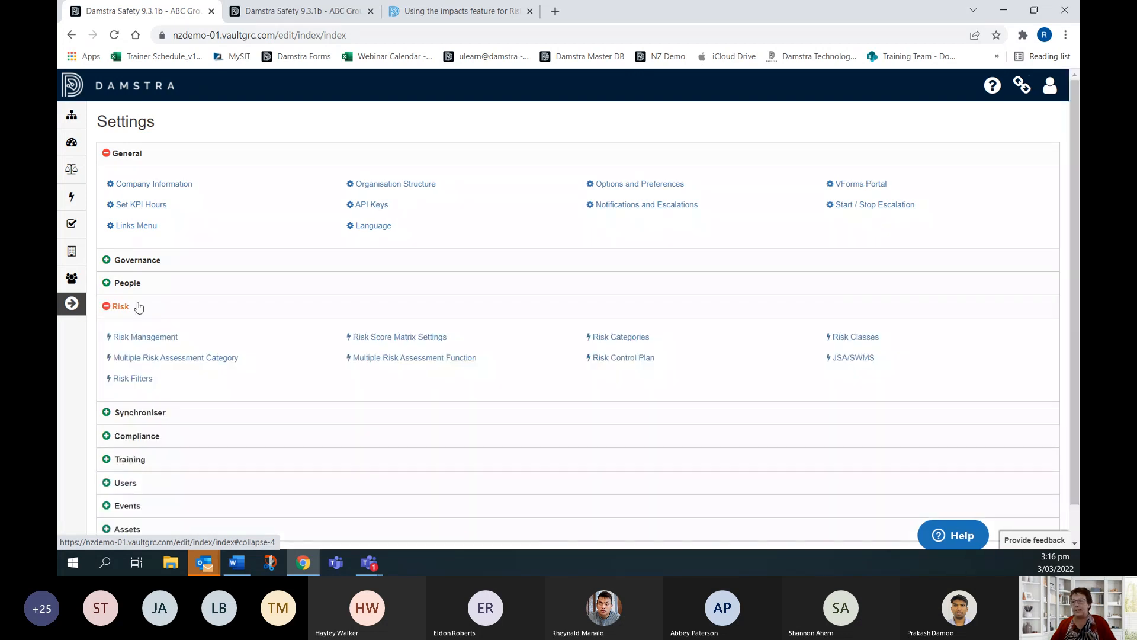
click(148, 340)
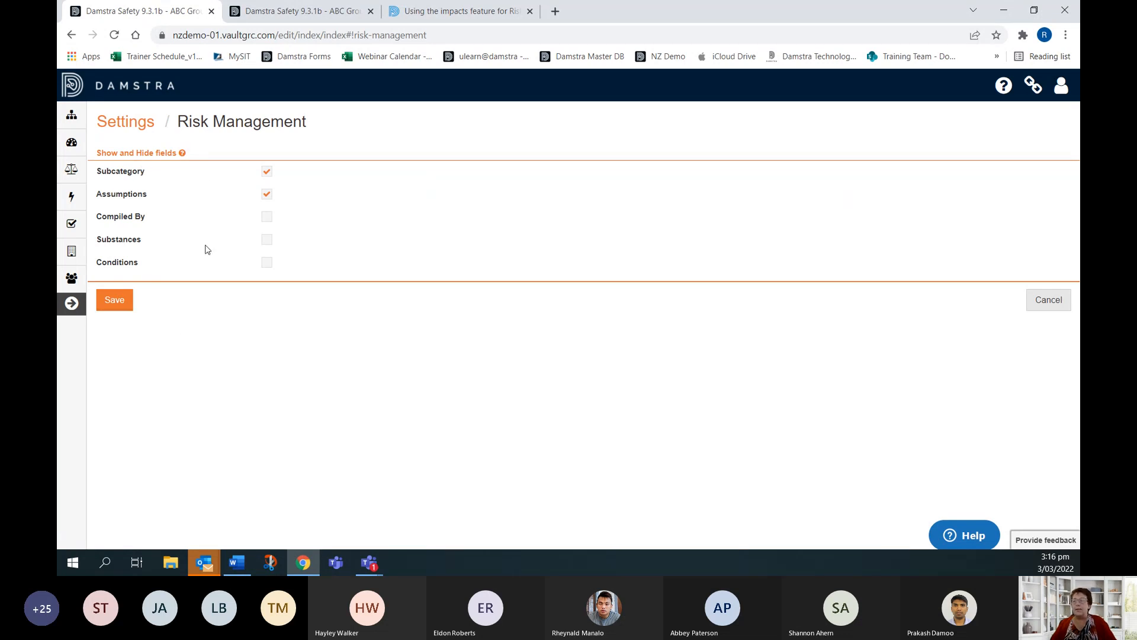
mouse_move(181, 155)
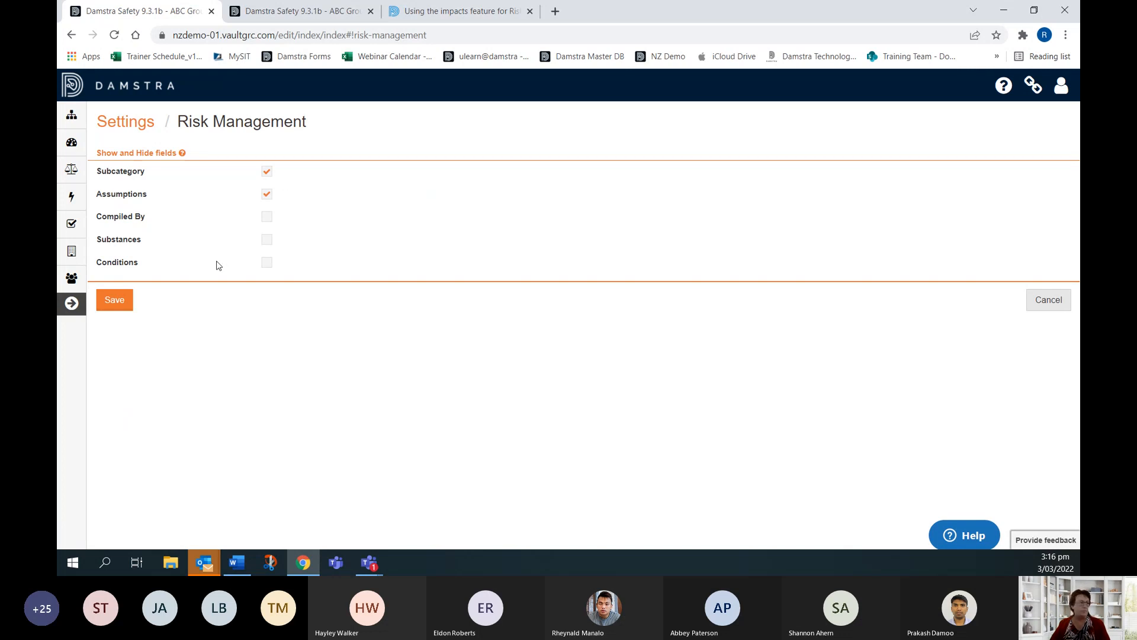
click(127, 122)
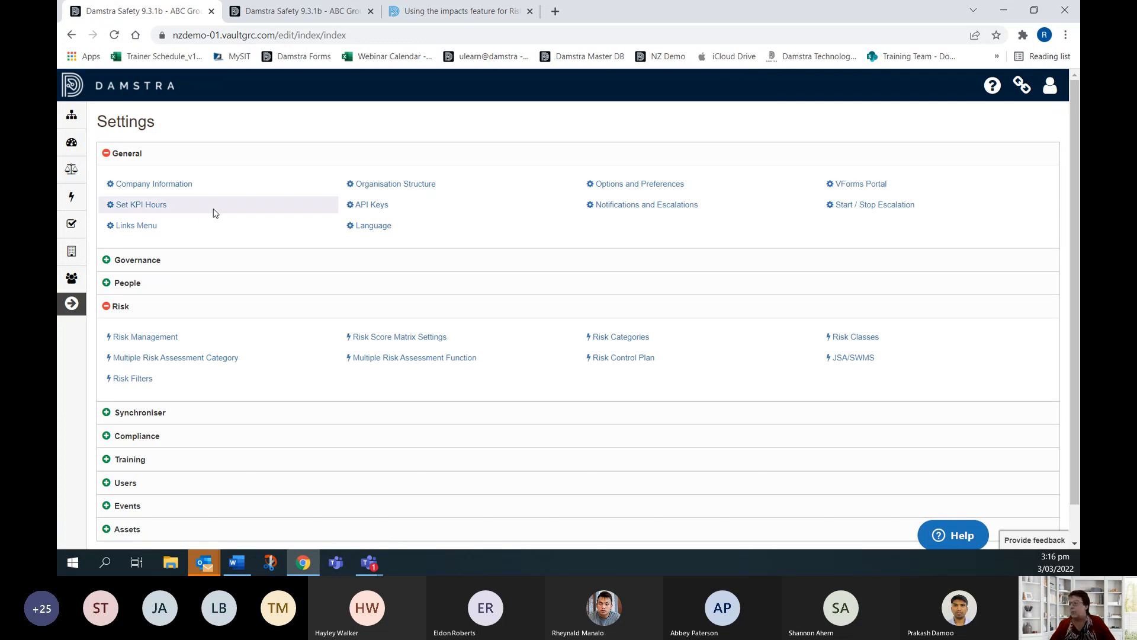
Step: Start a new risk control plan with control type Engineering (Minimisation) and add the control to all sites
click(612, 362)
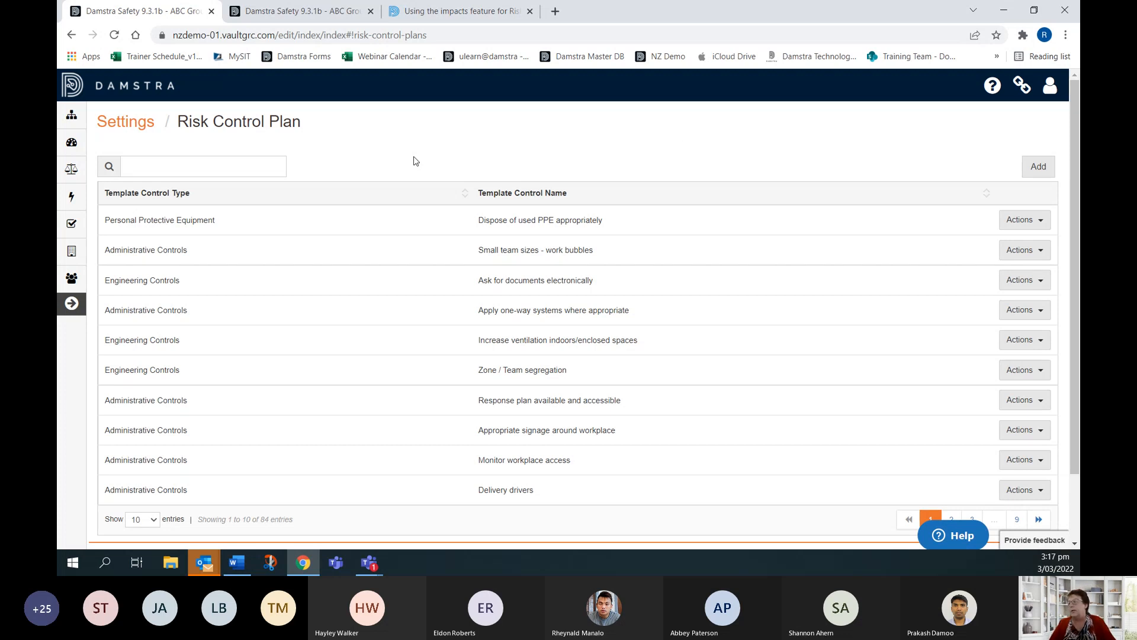
click(1036, 169)
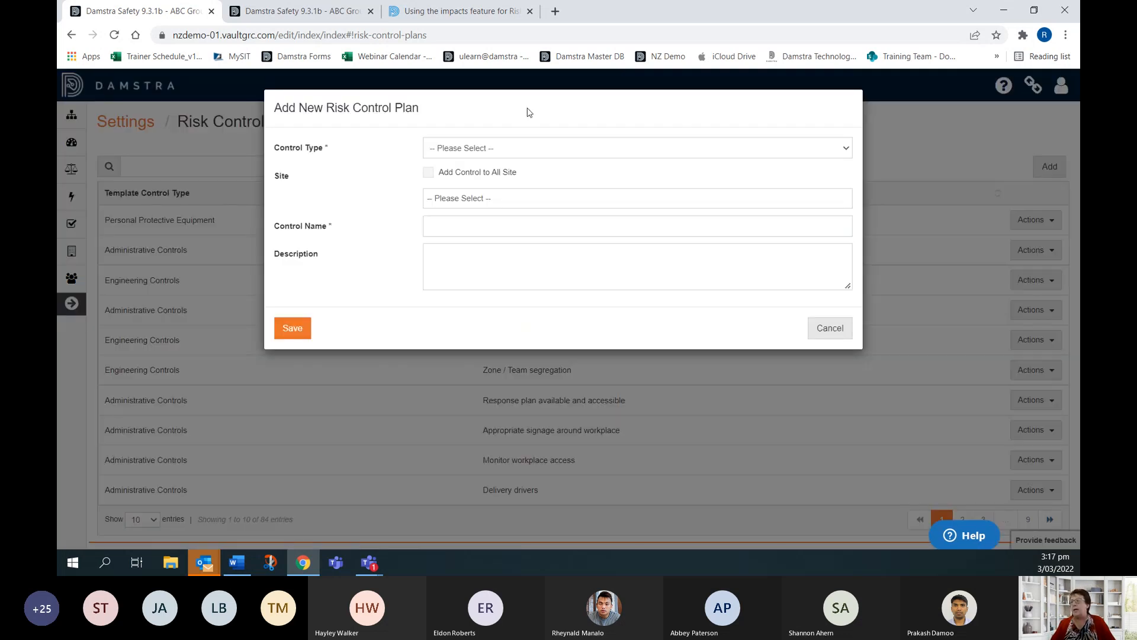
click(462, 151)
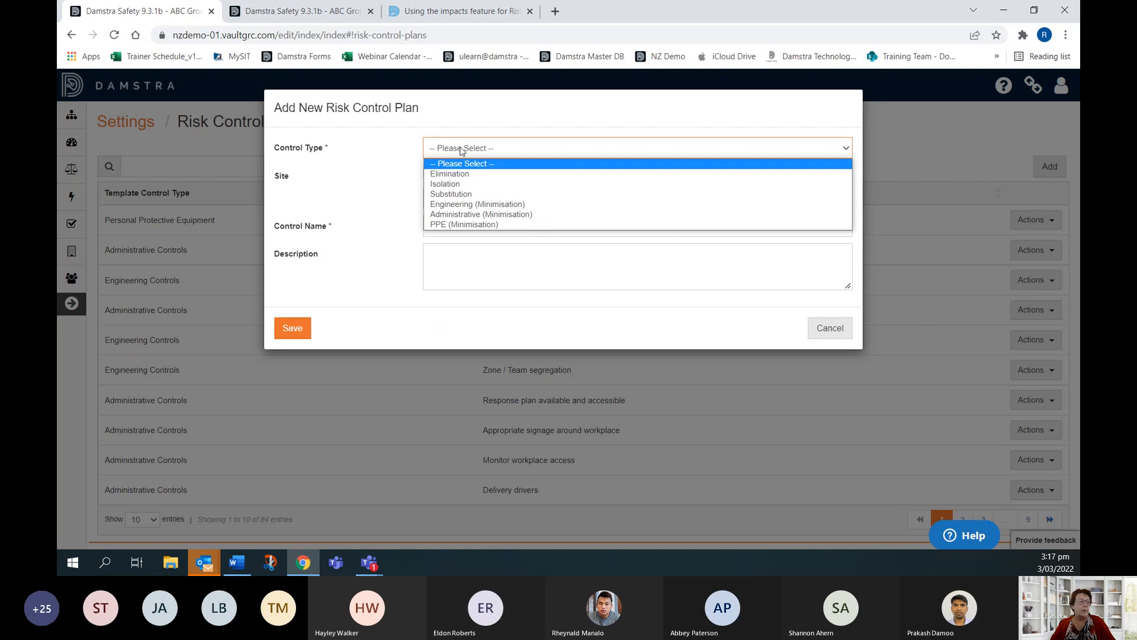
click(477, 205)
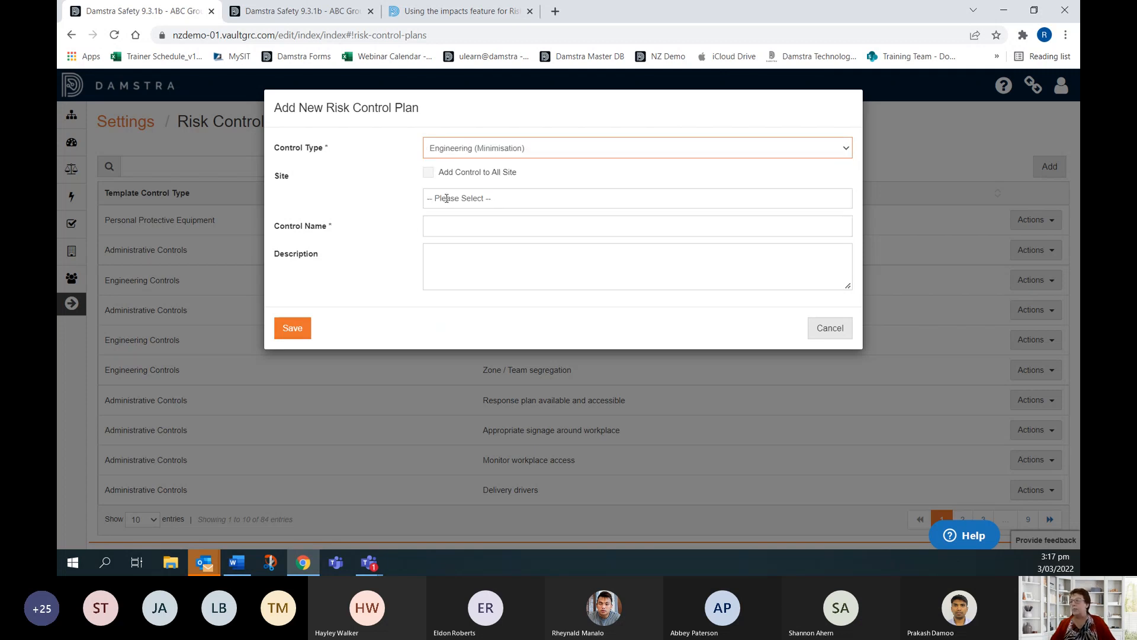
click(447, 197)
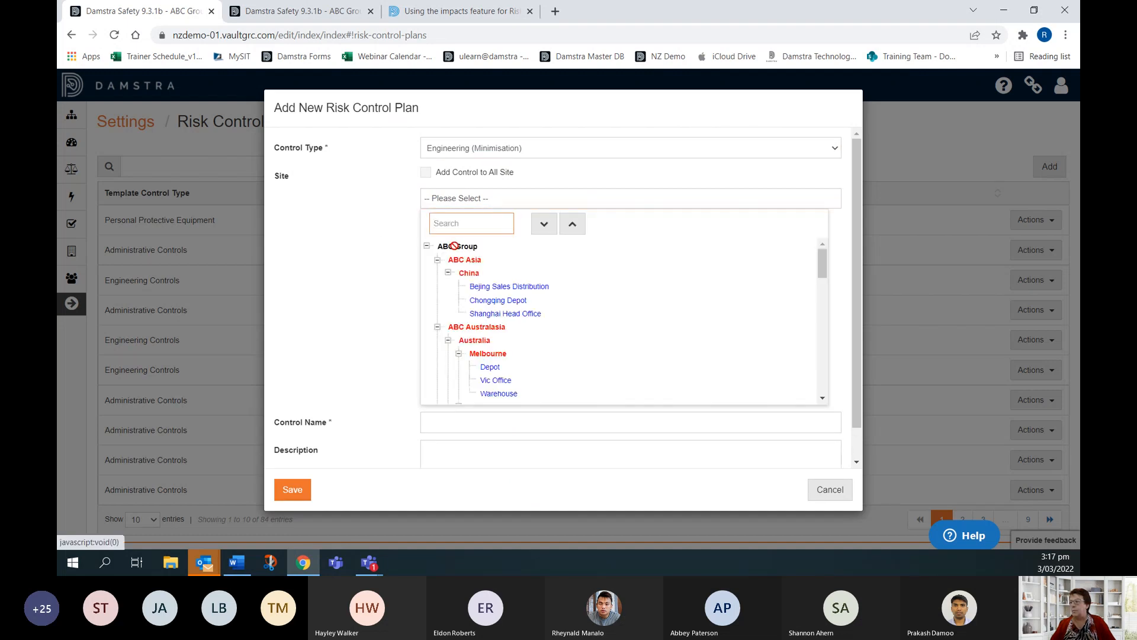
click(367, 271)
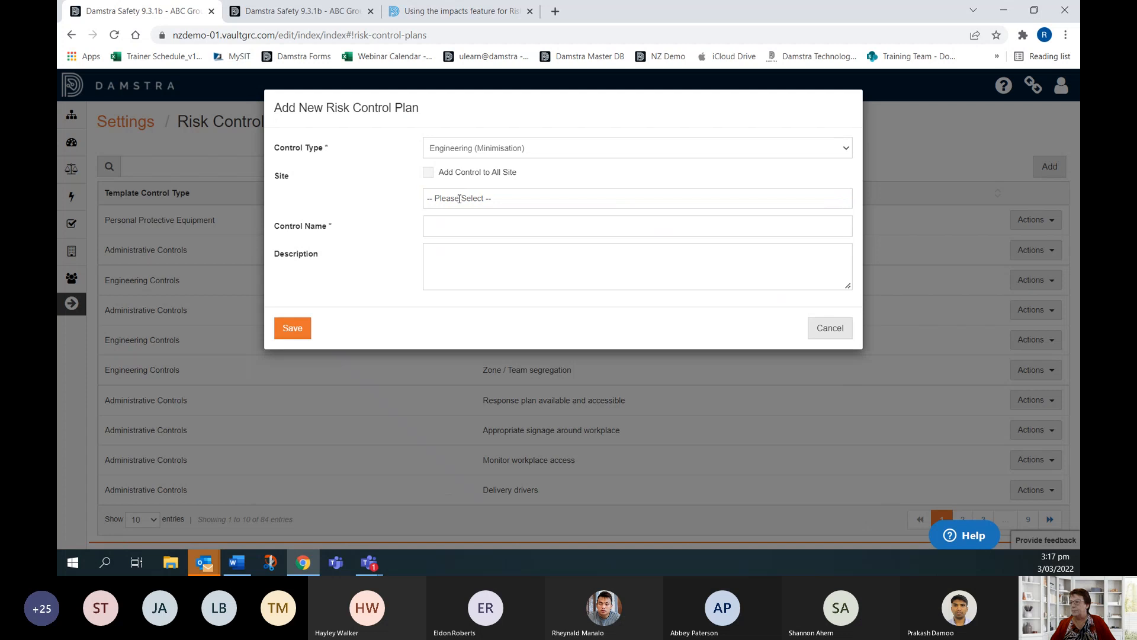
click(428, 173)
Step: Name the new risk control "Implement a Traffic Management Plan" and save it
click(441, 219)
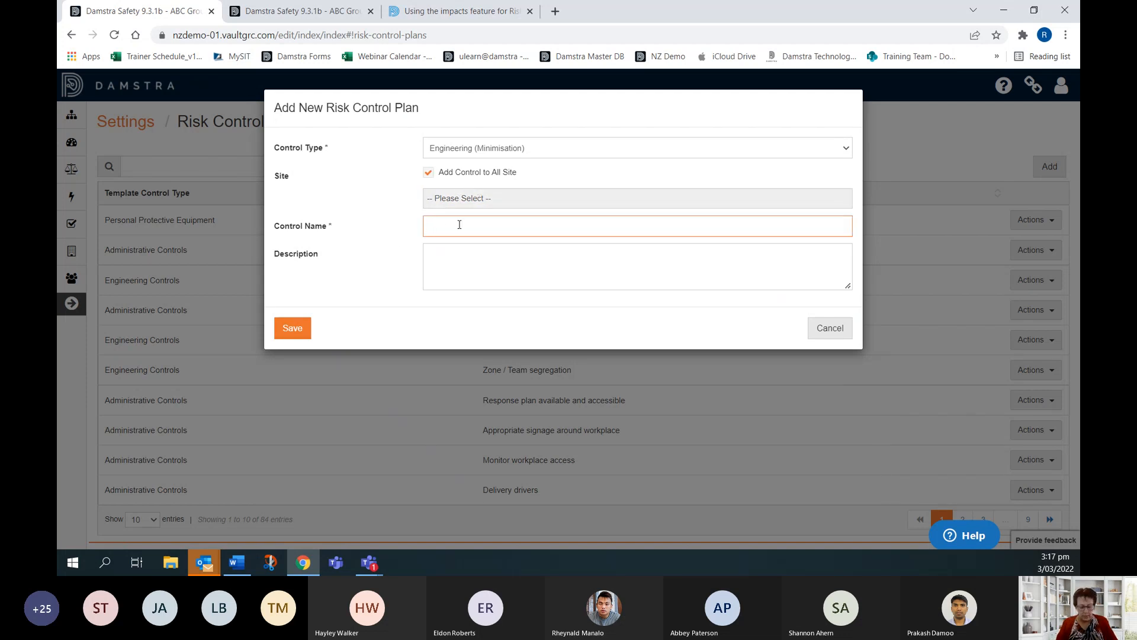
text(Implement a Traff)
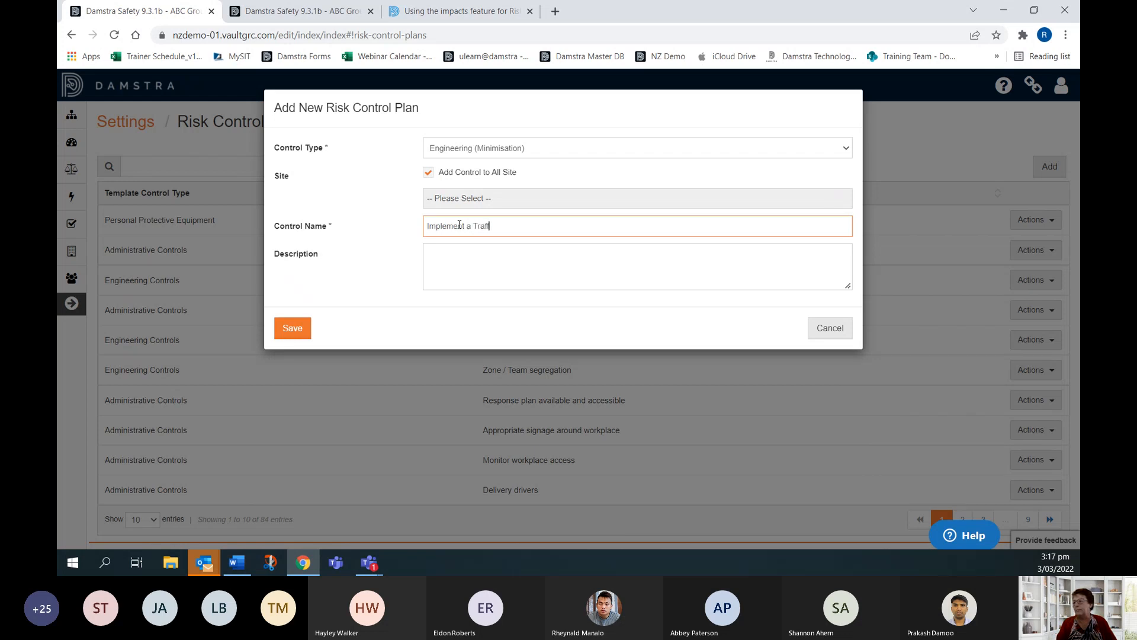
text(ic Management Plan)
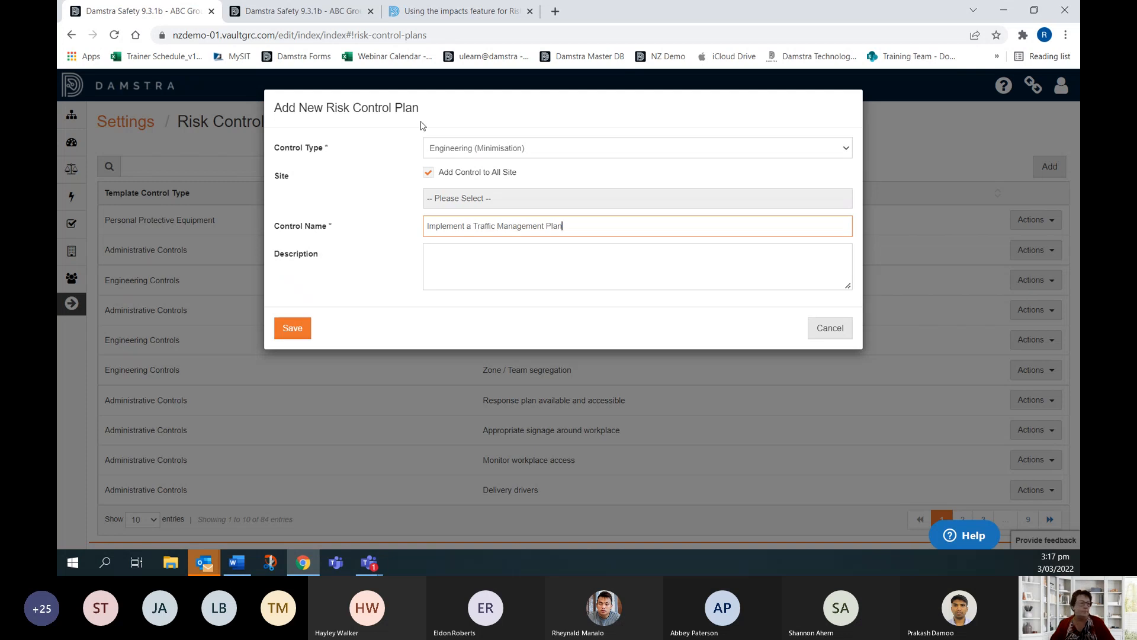
click(295, 329)
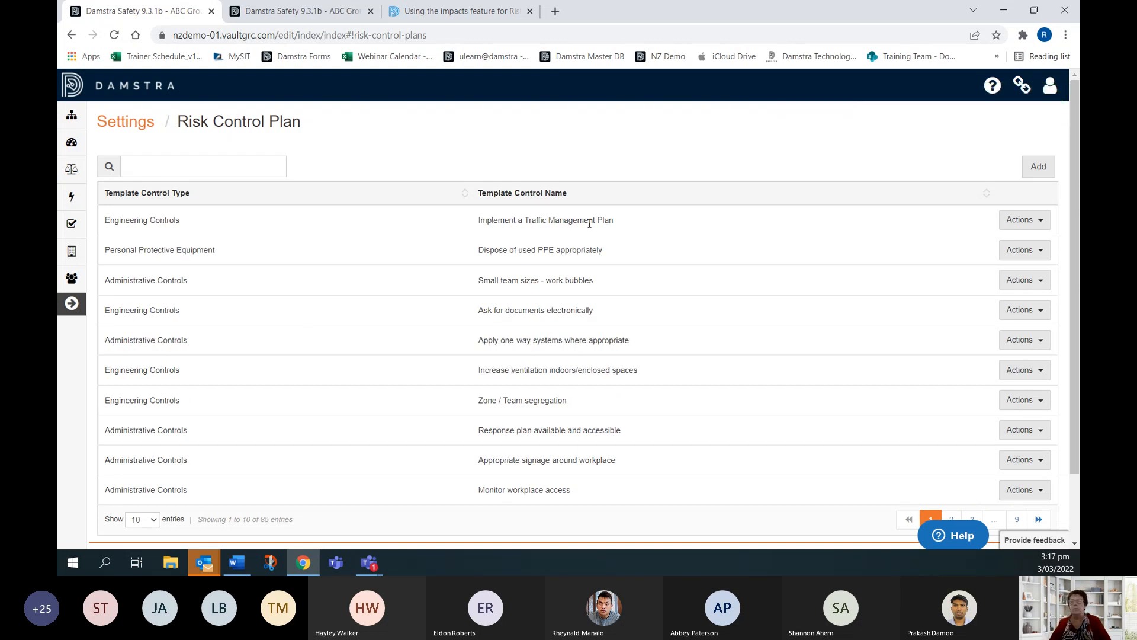
Step: Open the Risk Categories settings and review the available categories
click(127, 136)
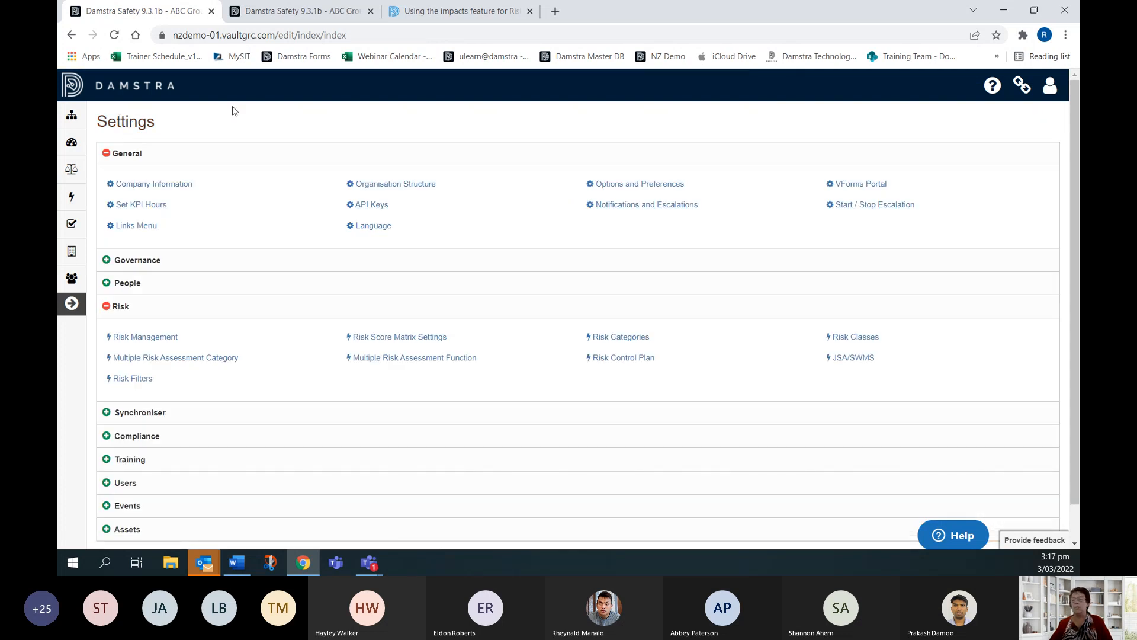
click(610, 336)
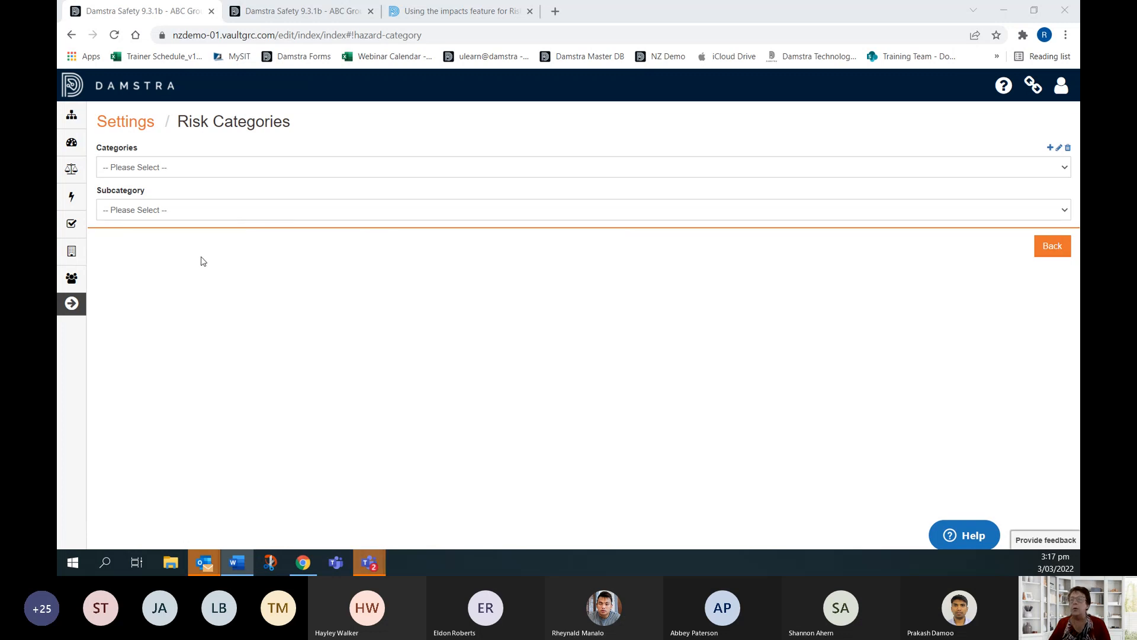
click(168, 170)
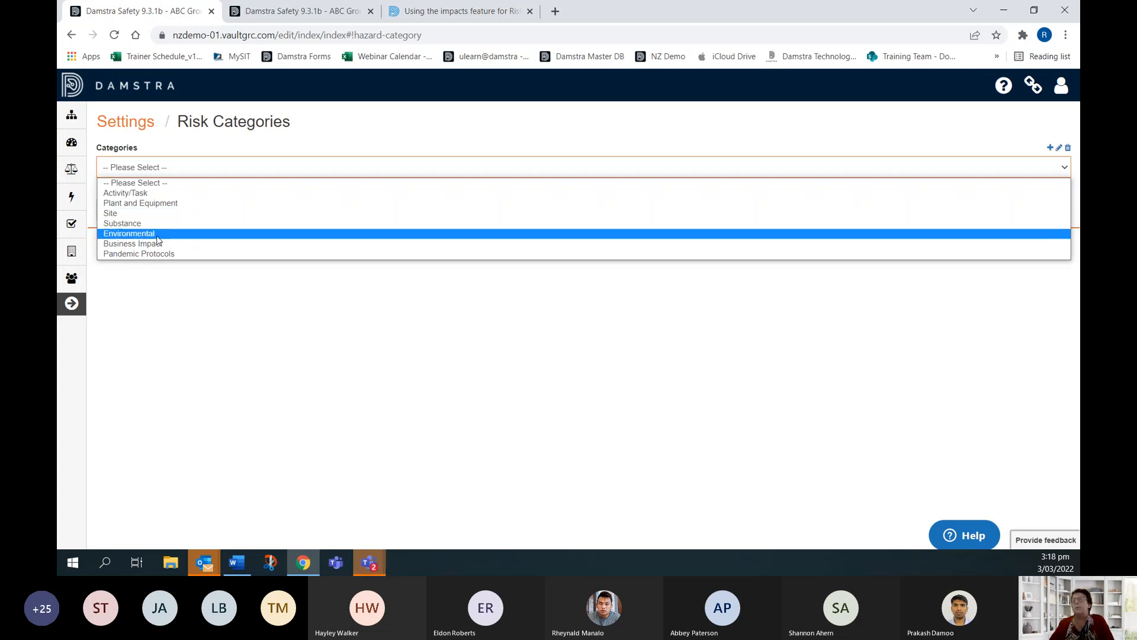
click(223, 323)
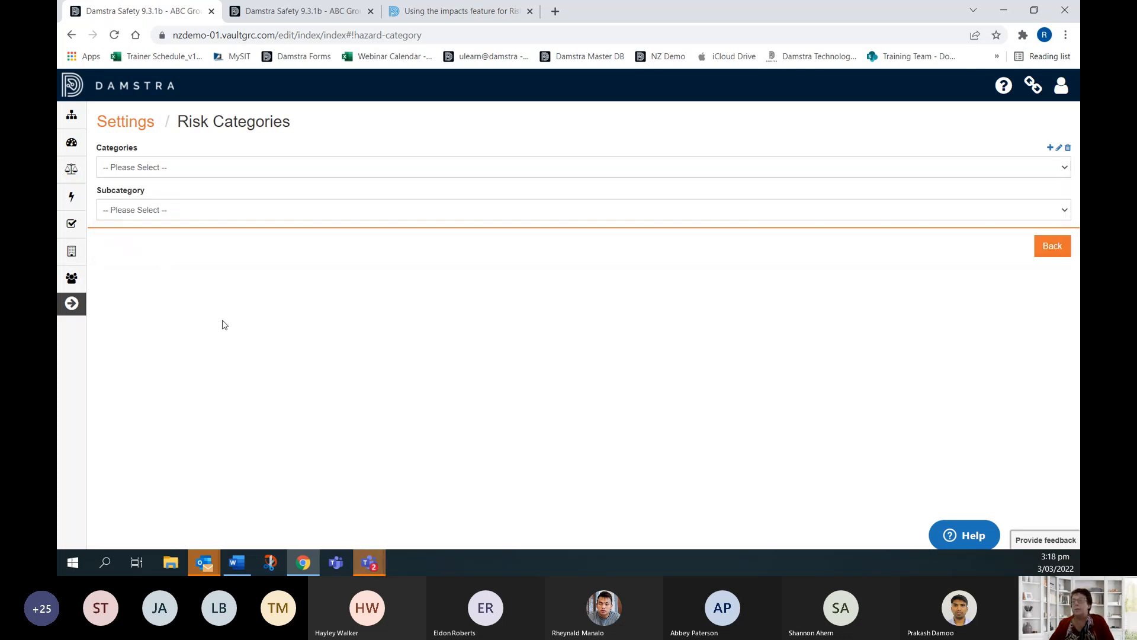
click(142, 170)
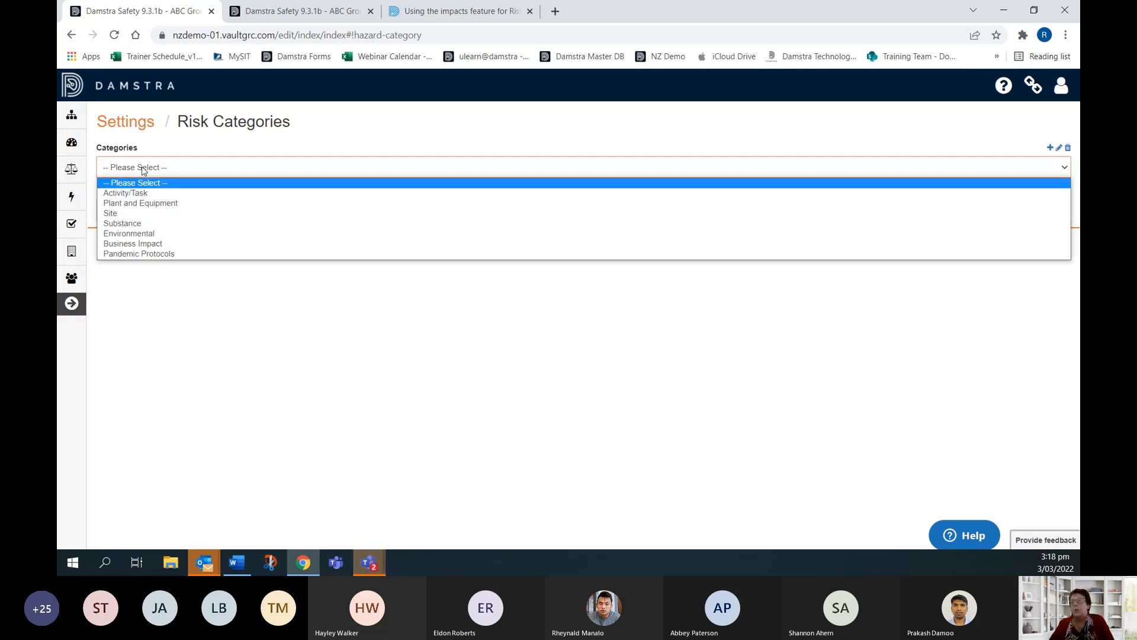
click(153, 280)
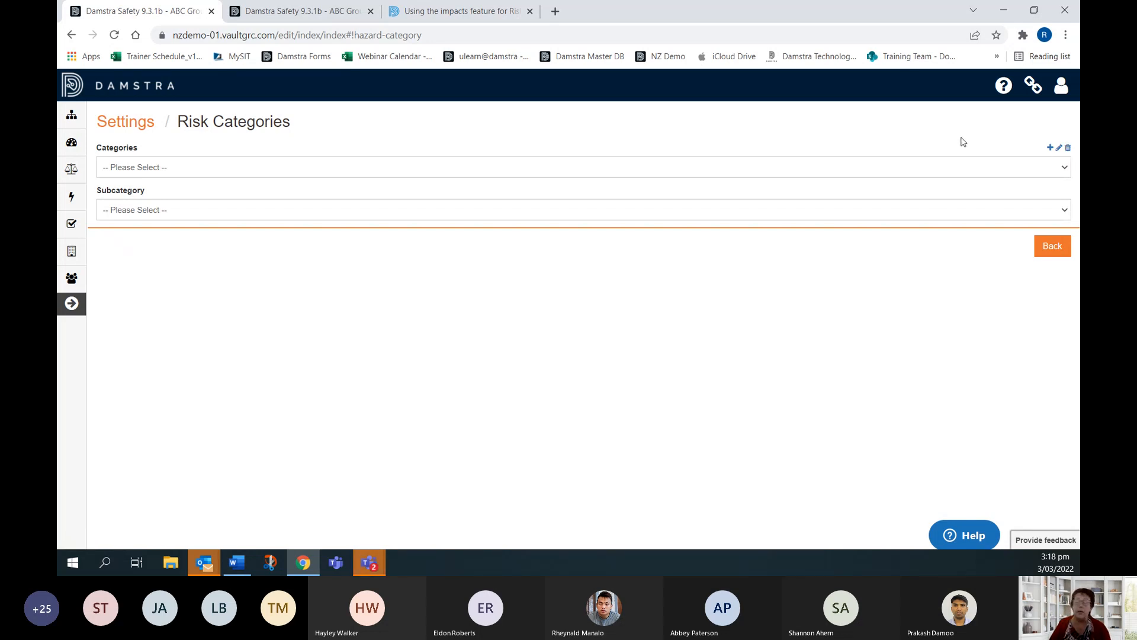
Step: Rename the Covid-9 subcategory of Pandemic Protocols as Covid-19, save it, and return to the Settings overview
click(178, 173)
click(216, 253)
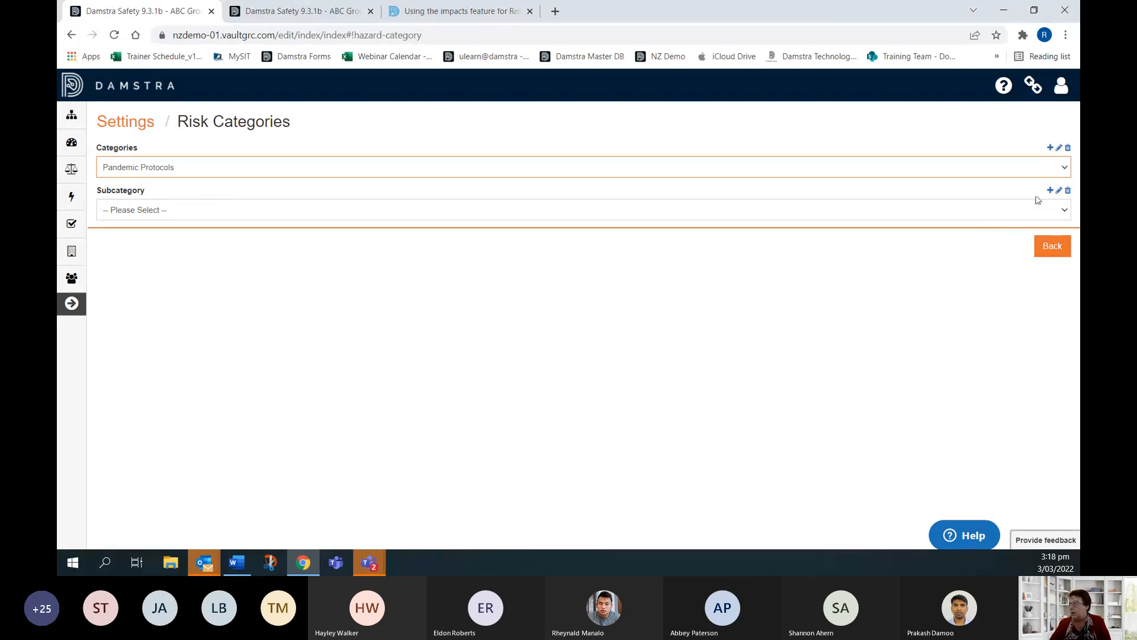
click(172, 214)
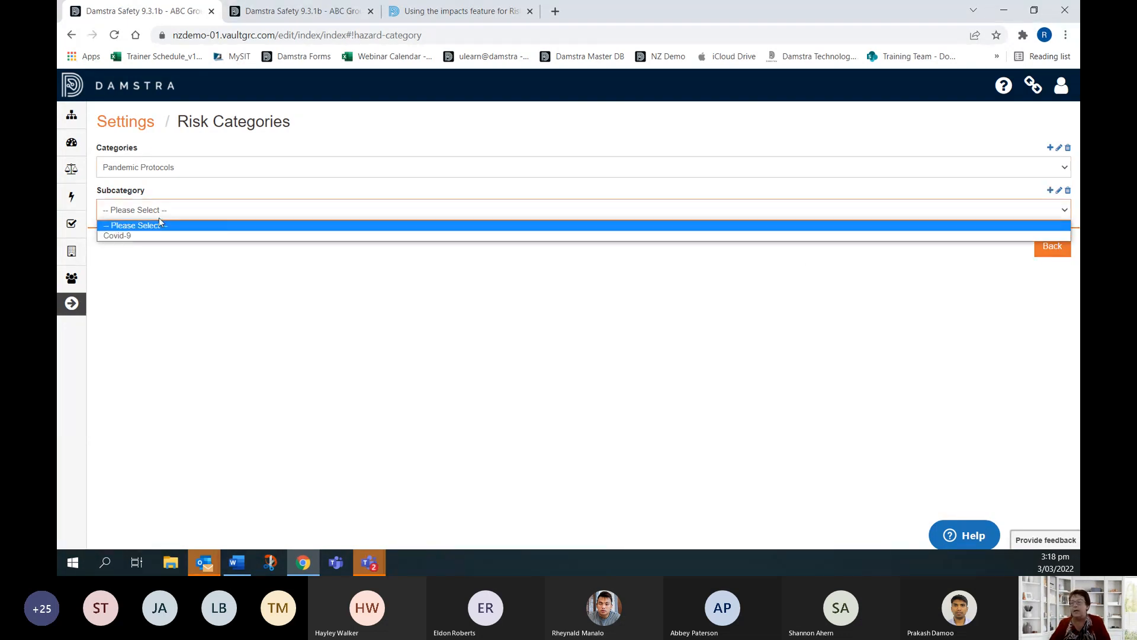
click(142, 237)
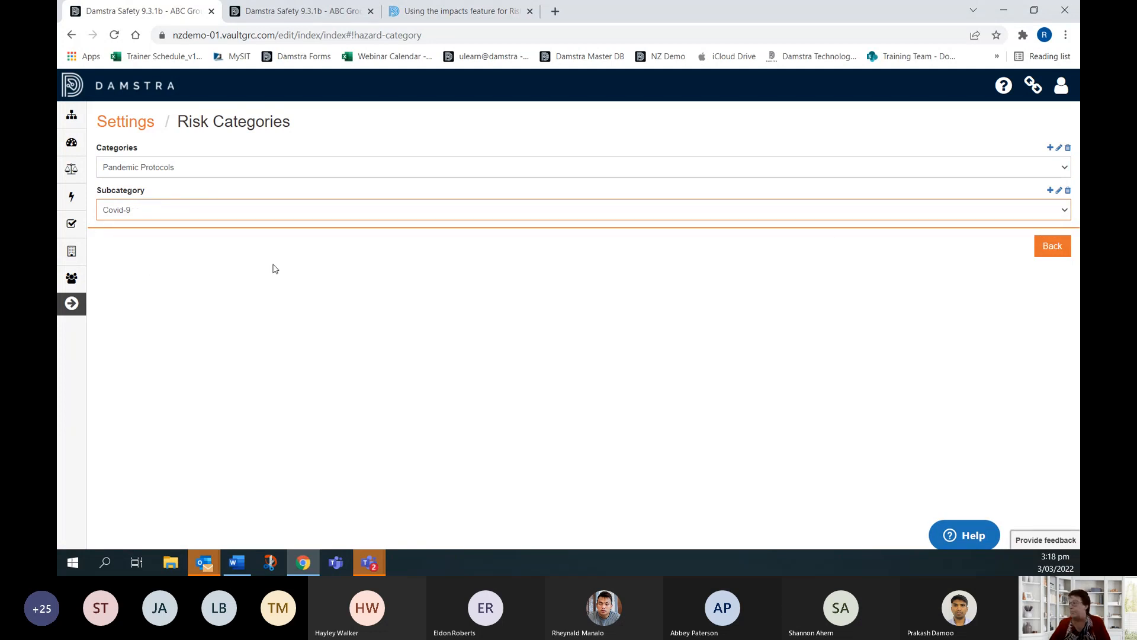
click(1059, 191)
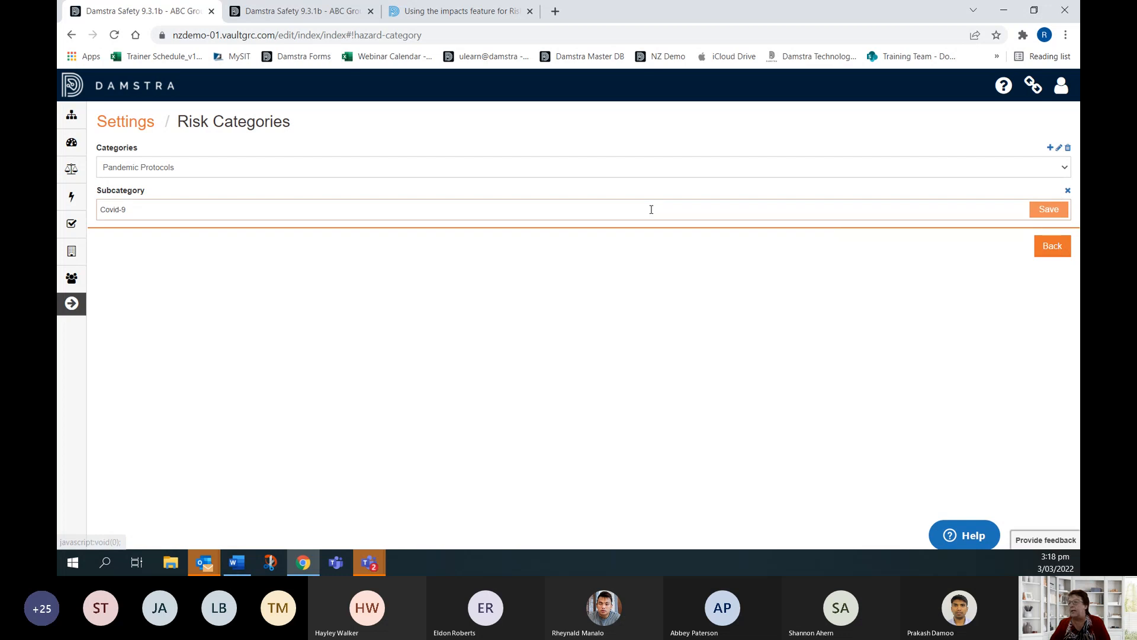
click(320, 204)
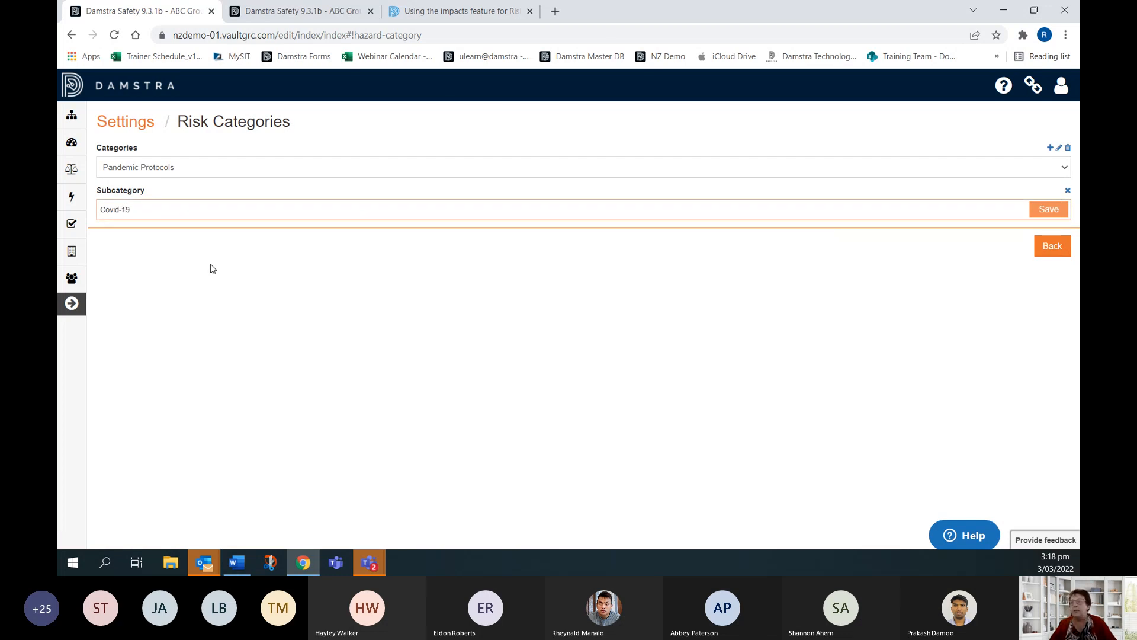
click(1050, 212)
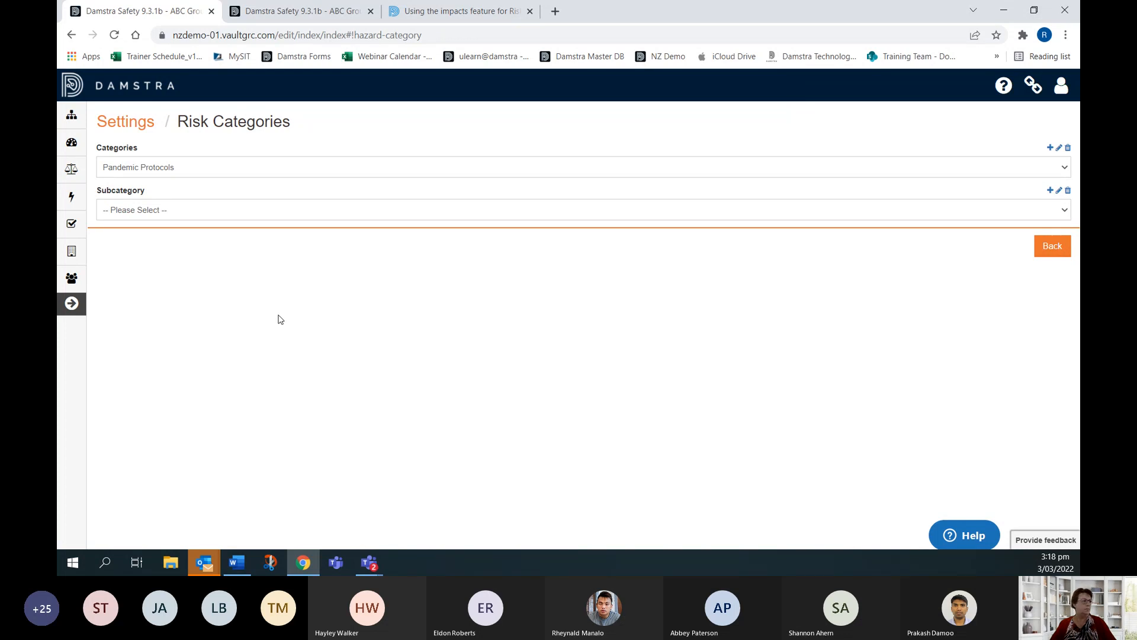
click(125, 122)
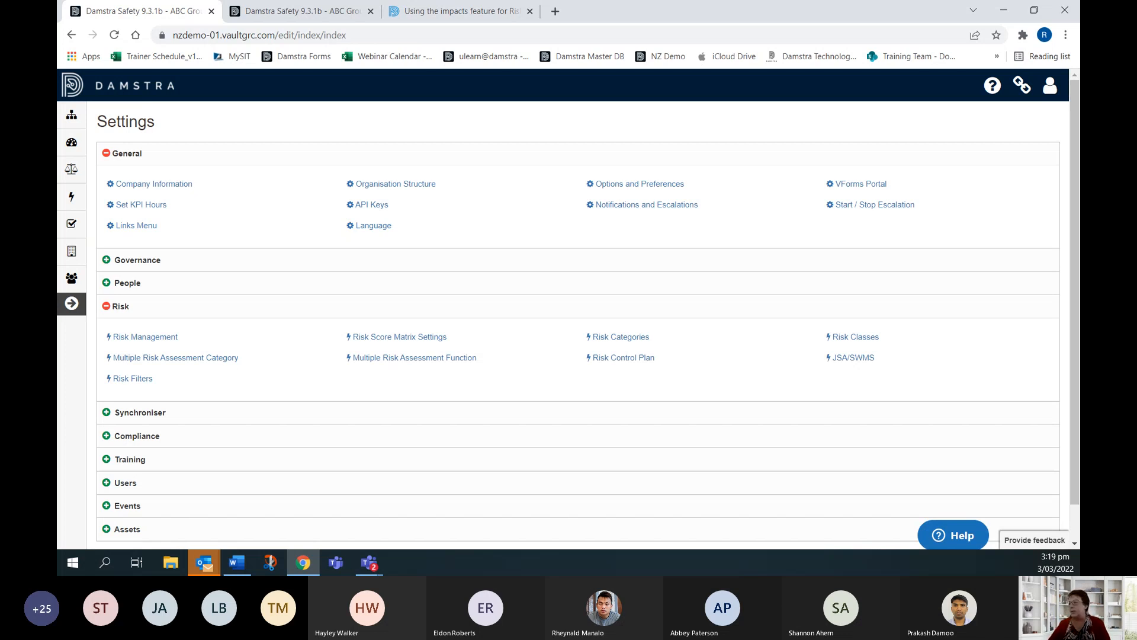
Step: Open the Risk Classes settings and select Physical, Manual handling, Heavy loads and Serious injury to examine the hazard hierarchy
click(843, 338)
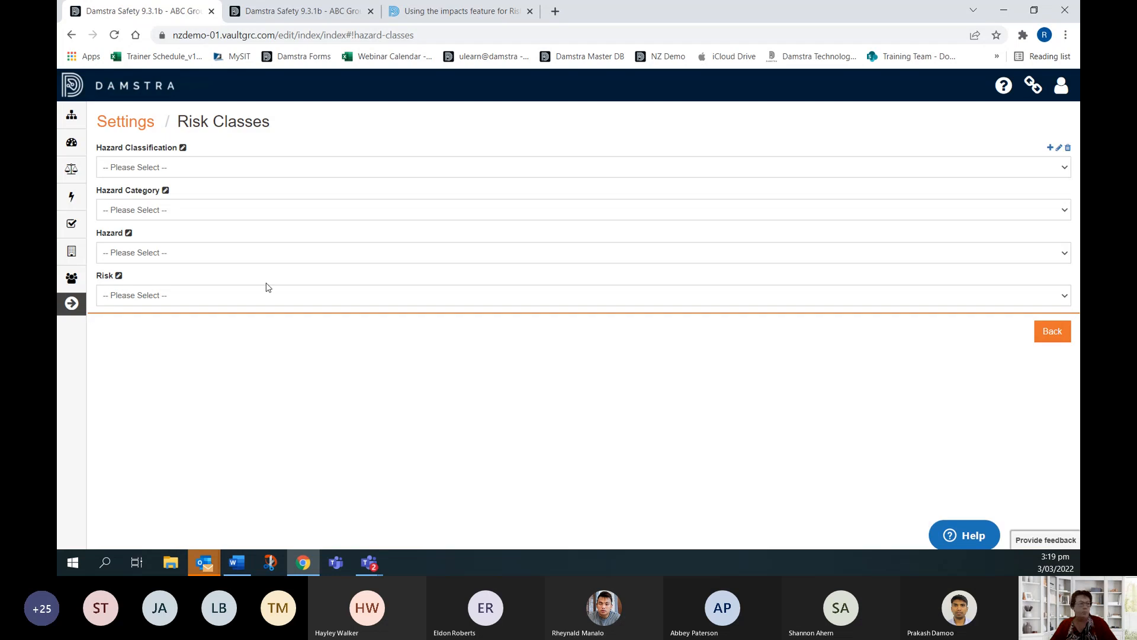
click(136, 169)
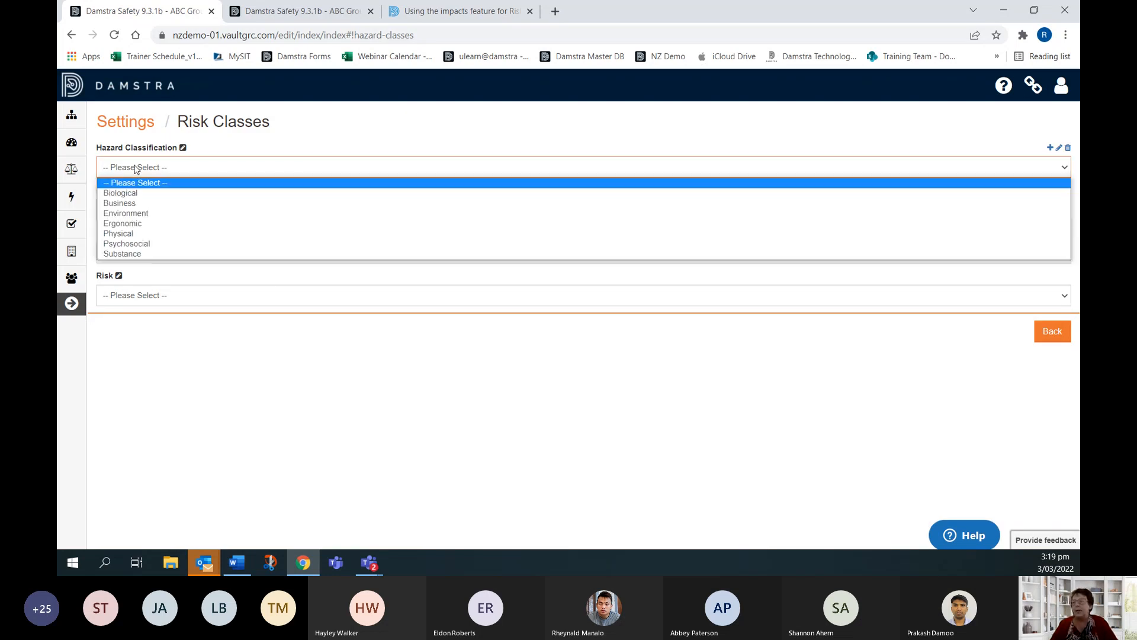
click(140, 232)
click(171, 210)
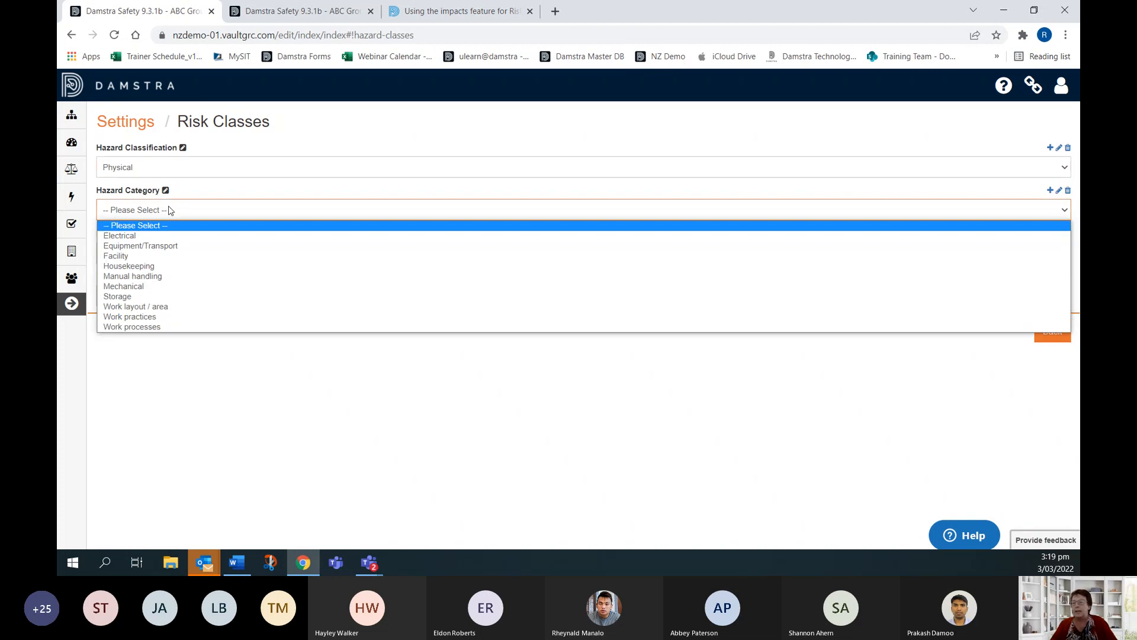
click(158, 276)
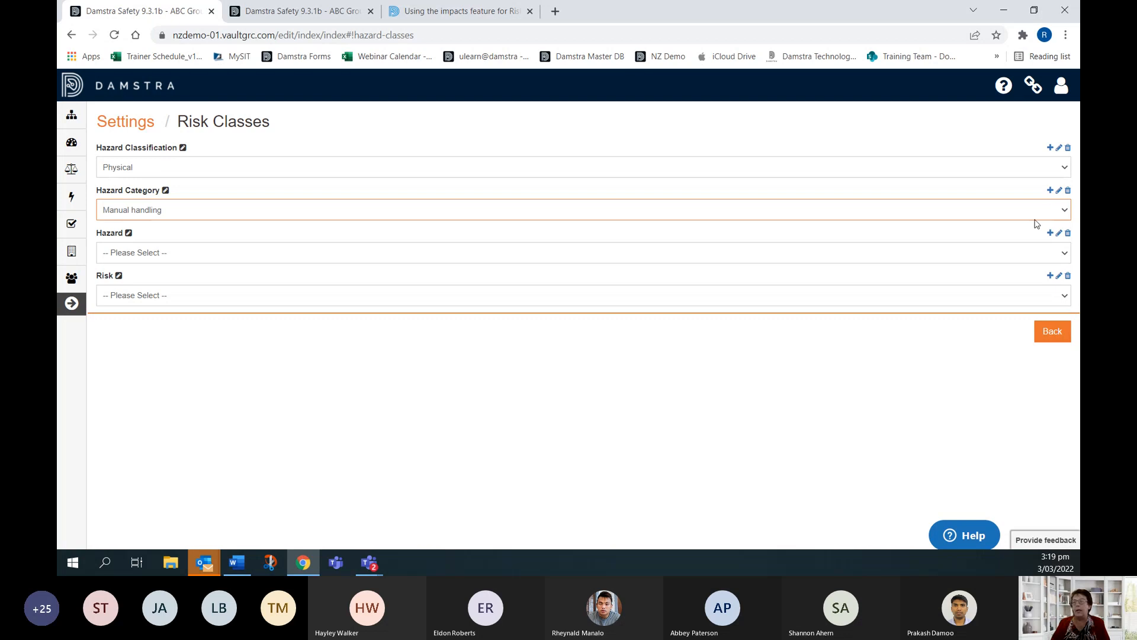
click(162, 256)
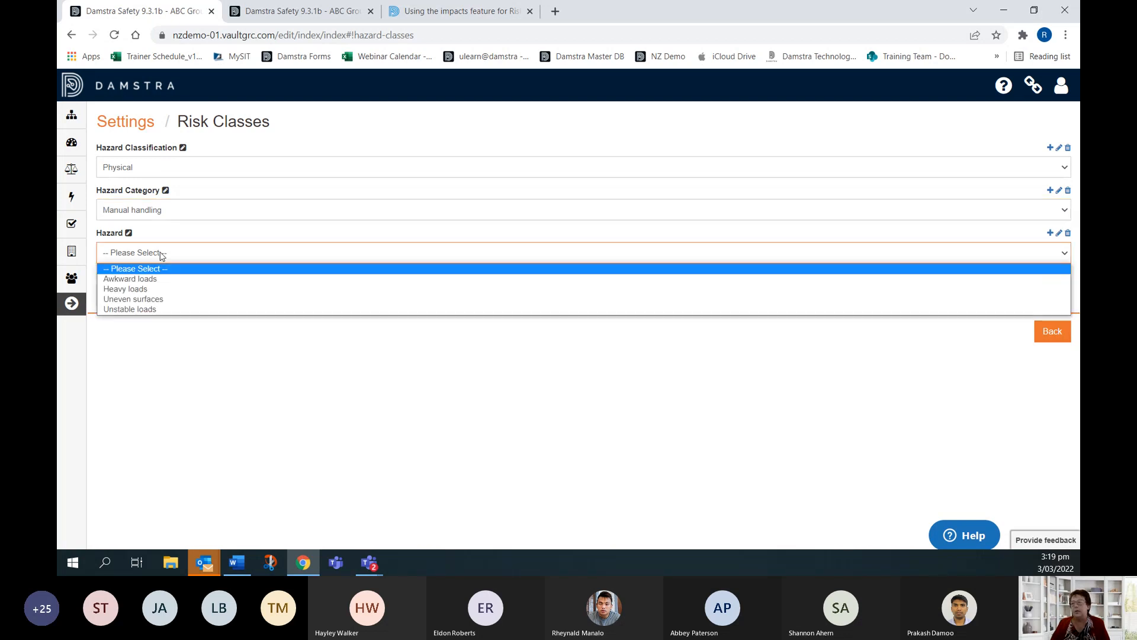
click(165, 289)
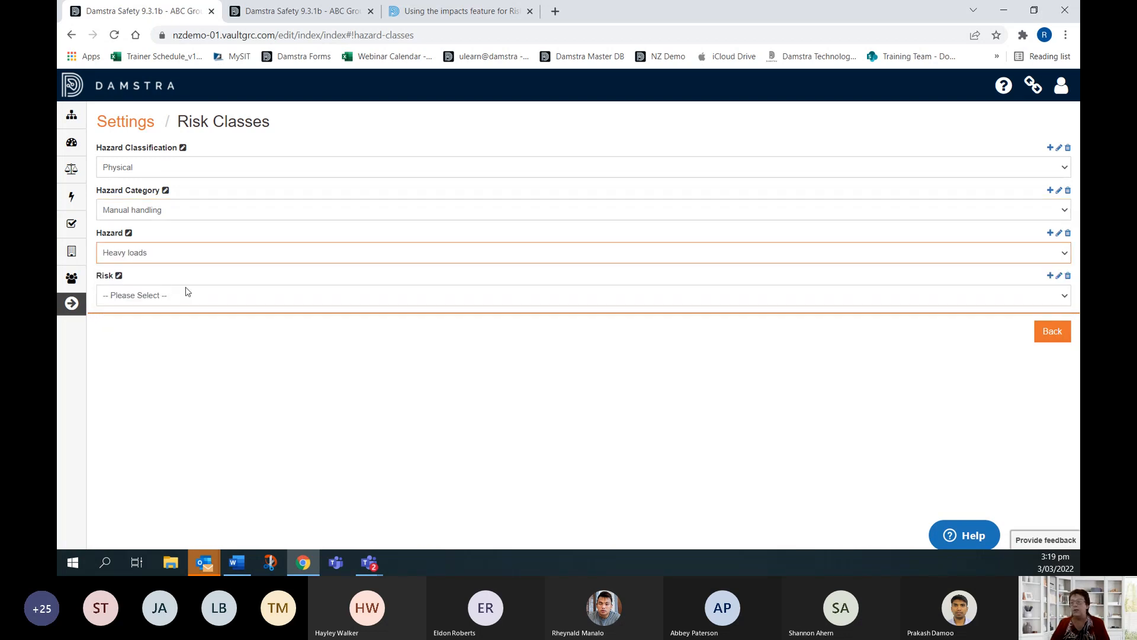
click(186, 295)
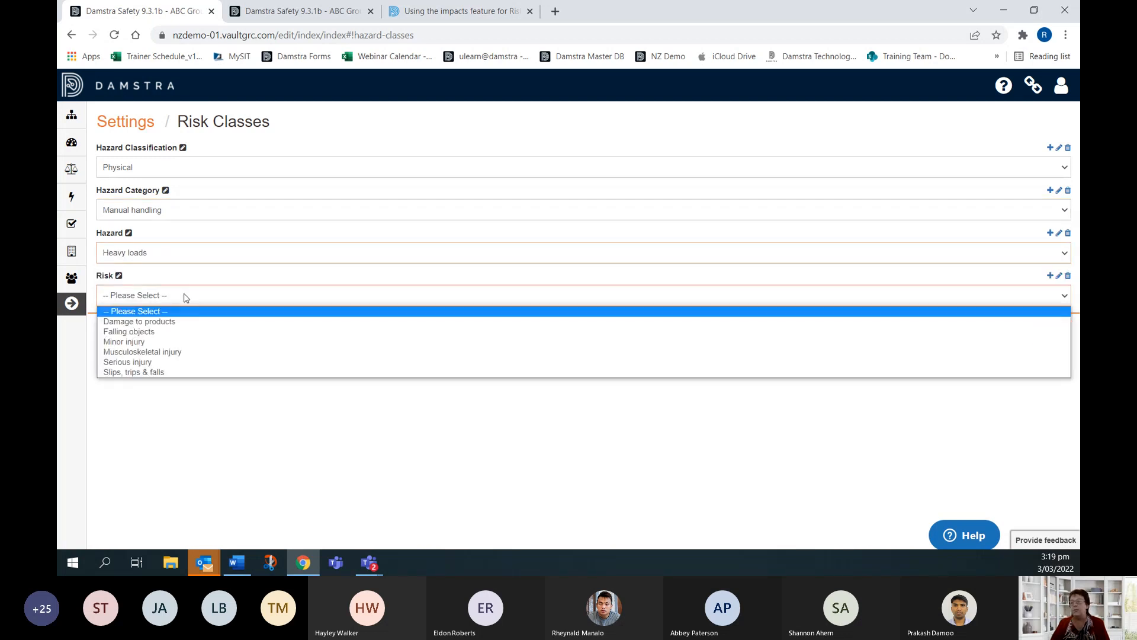
click(166, 360)
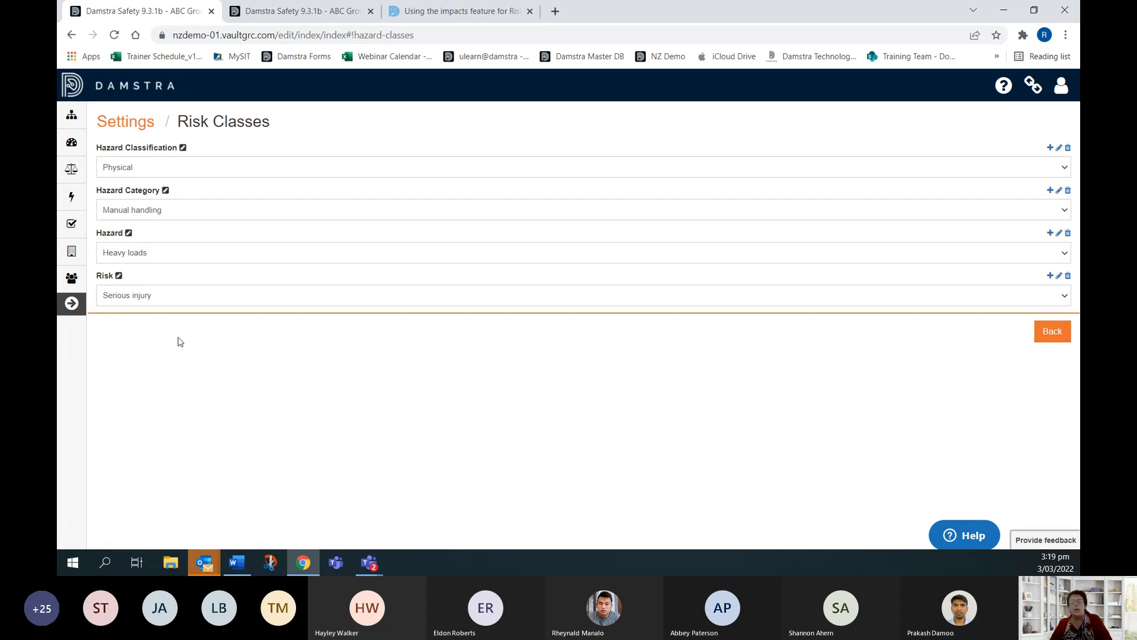
Step: Rename the Hazard Classification field label as Hazard Class and save it
click(183, 148)
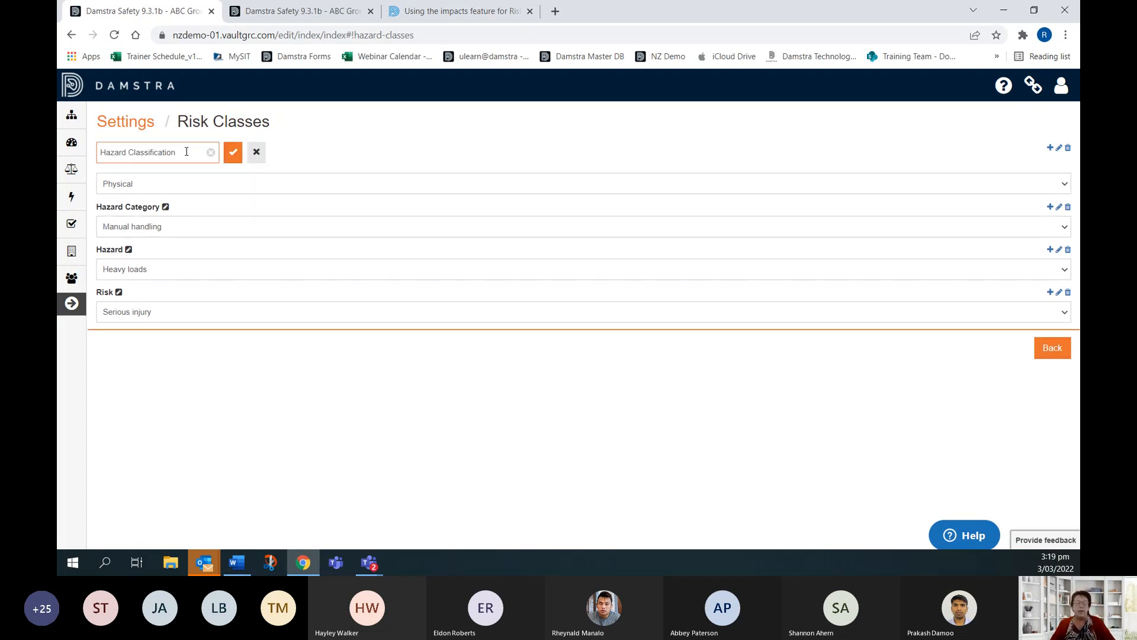
drag(185, 156, 144, 154)
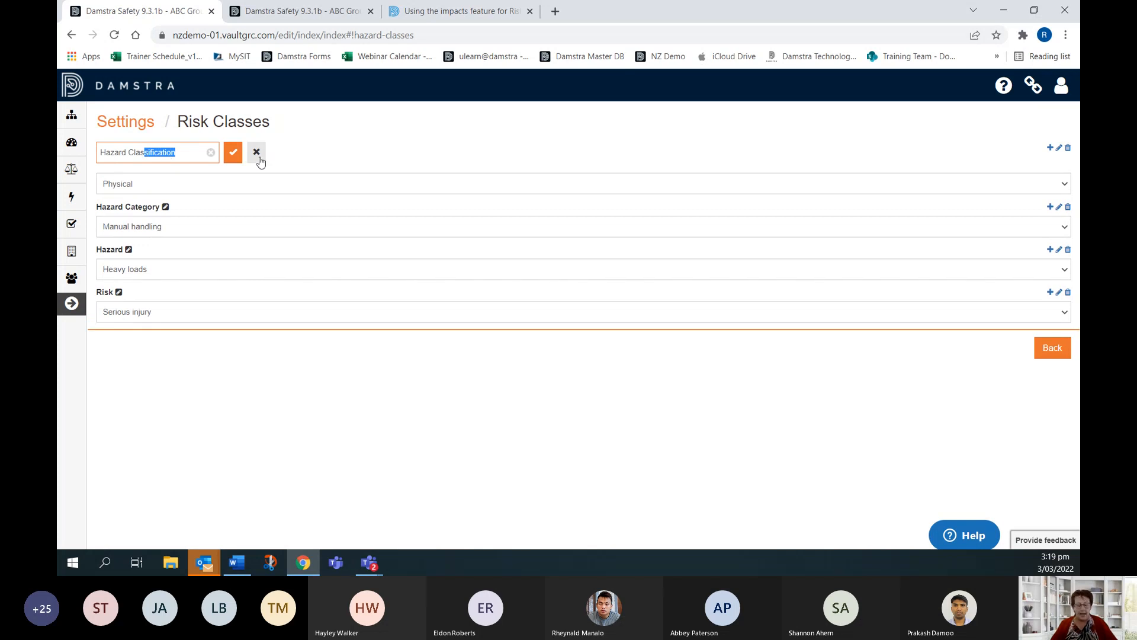
text(s)
click(233, 153)
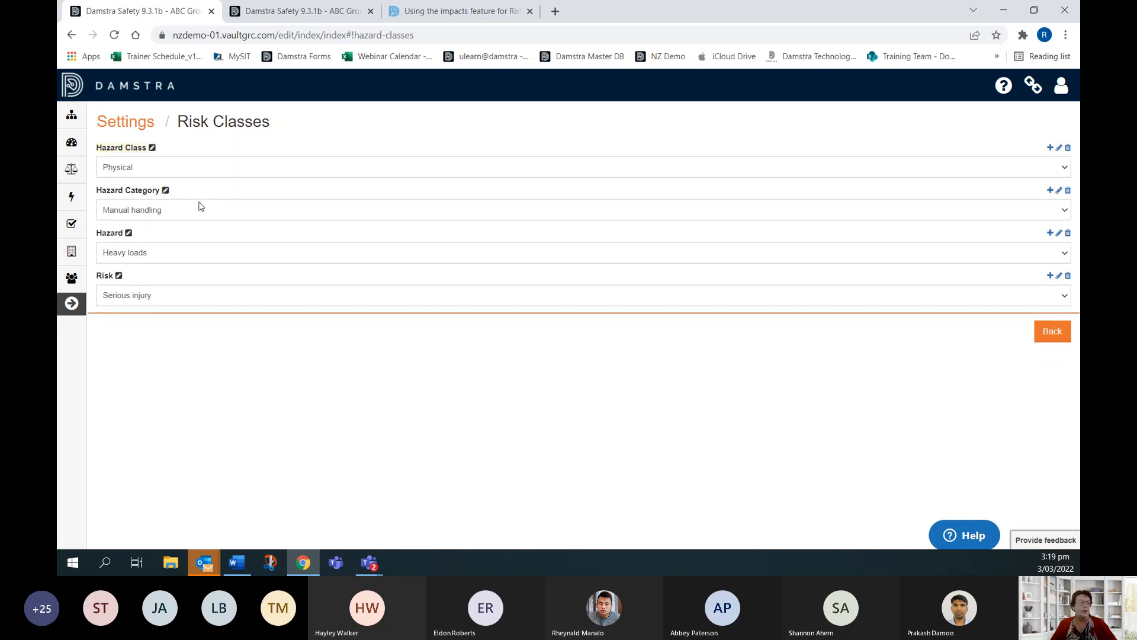
Step: Rename the Hazard Category field label as Hazard Task and save it
click(166, 192)
drag(163, 195, 128, 195)
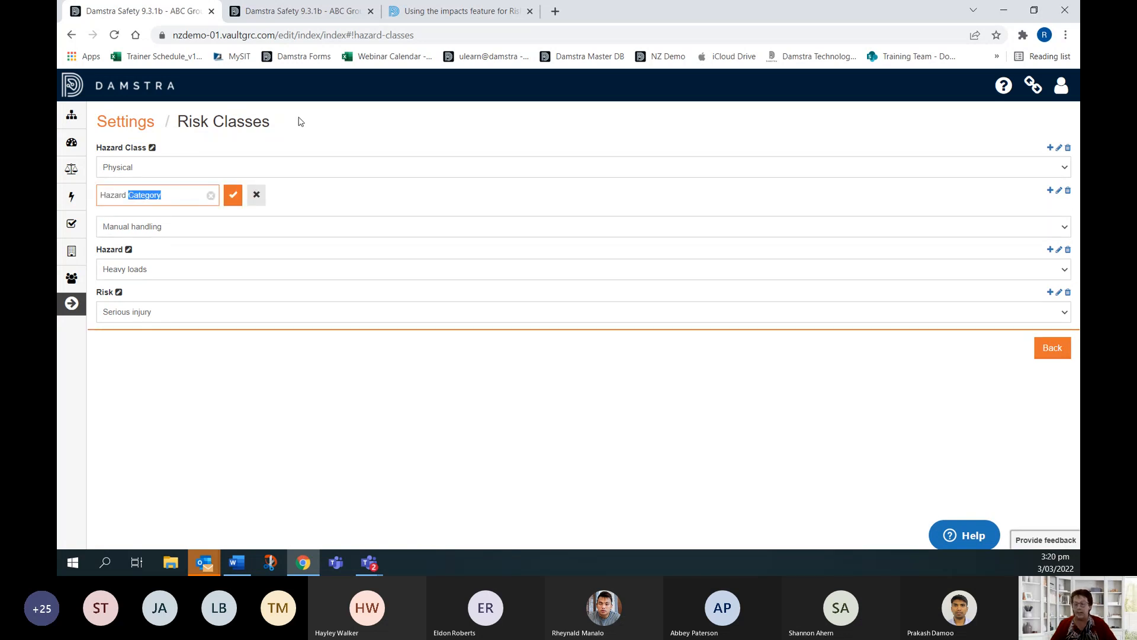
text(Task)
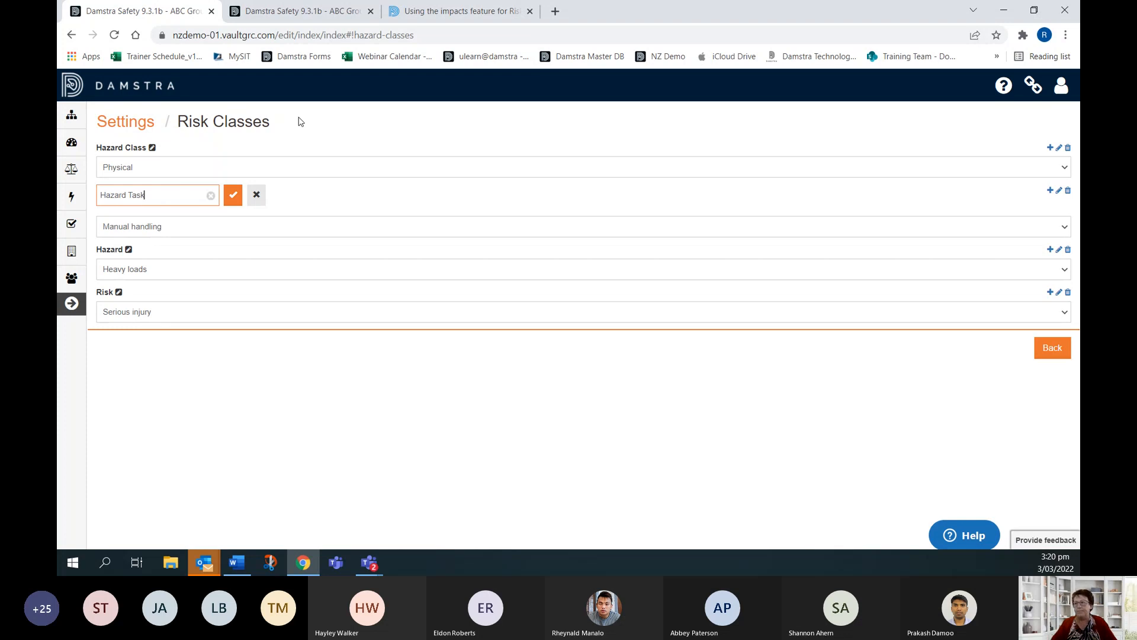
click(231, 203)
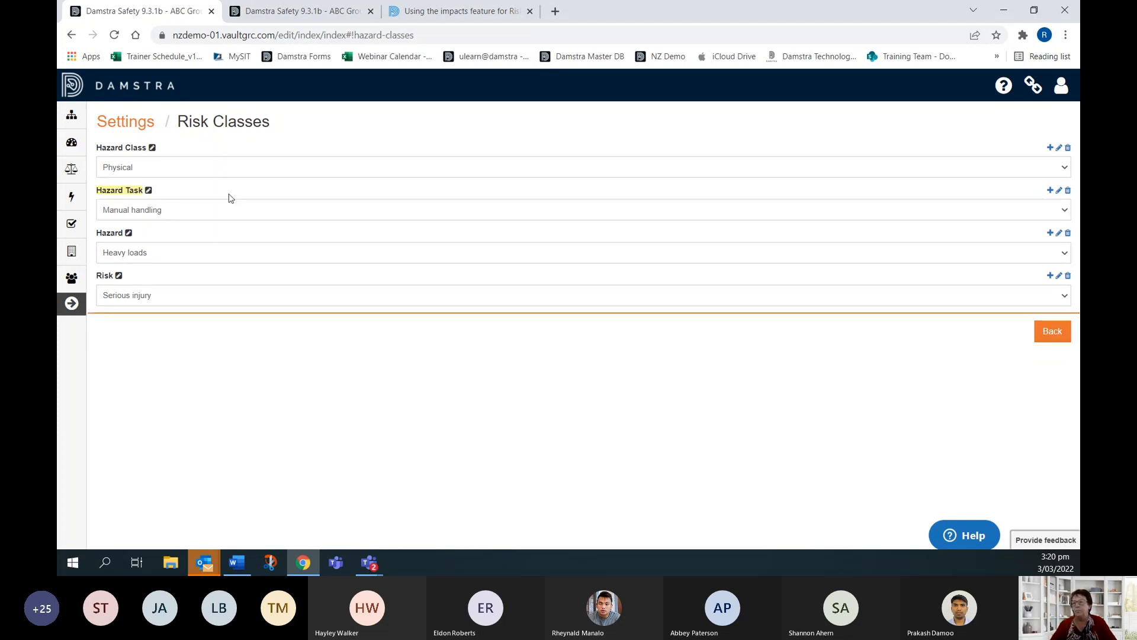
Step: Rename the Hazard field label as "Risk - How can it happen?" and save it
click(129, 235)
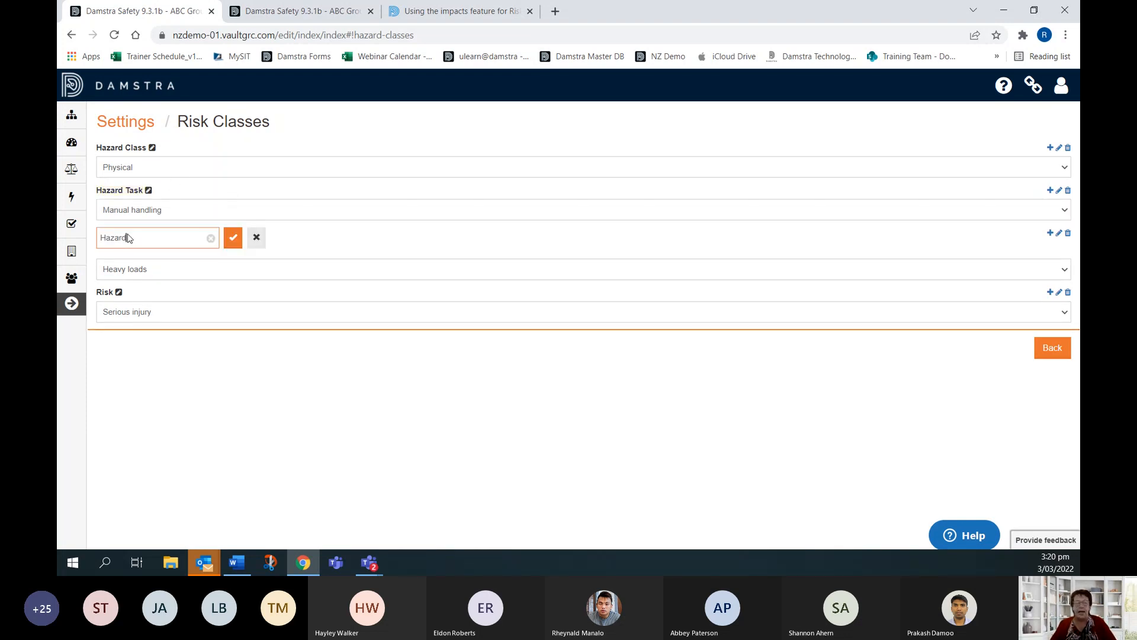
drag(144, 238, 95, 236)
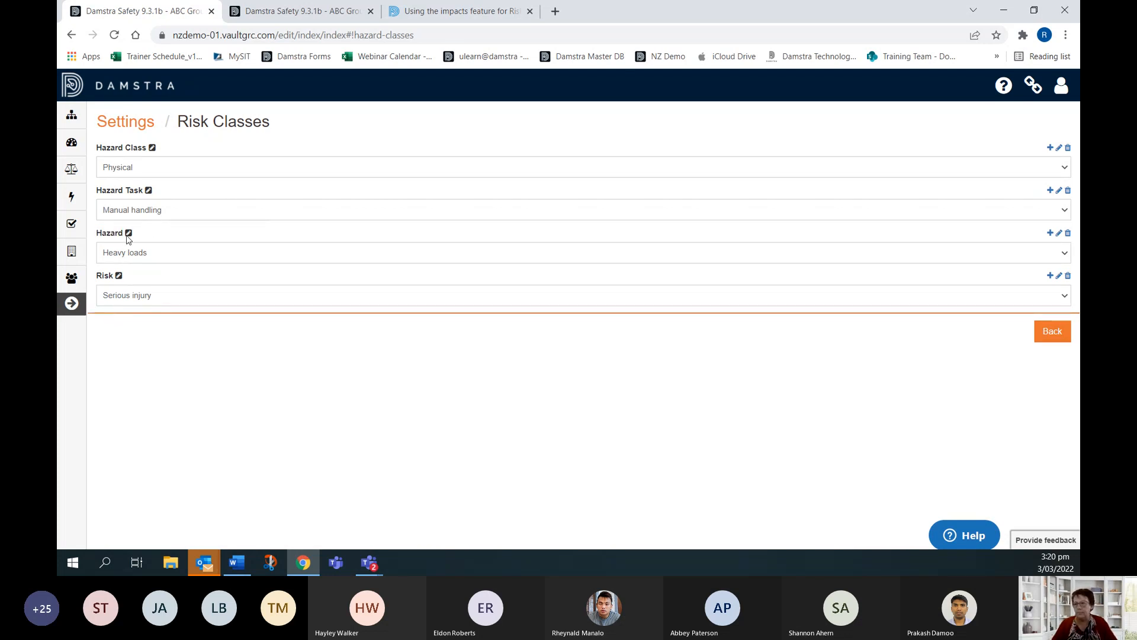
click(129, 234)
drag(133, 238, 100, 235)
text(Risk)
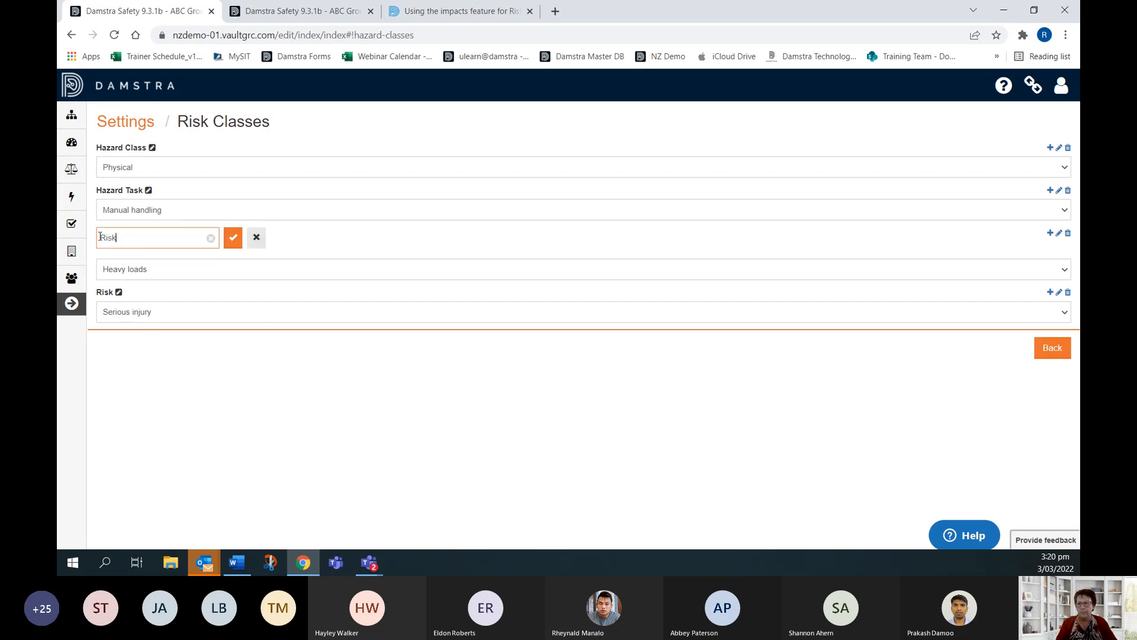
text( - How can it happen?)
click(234, 239)
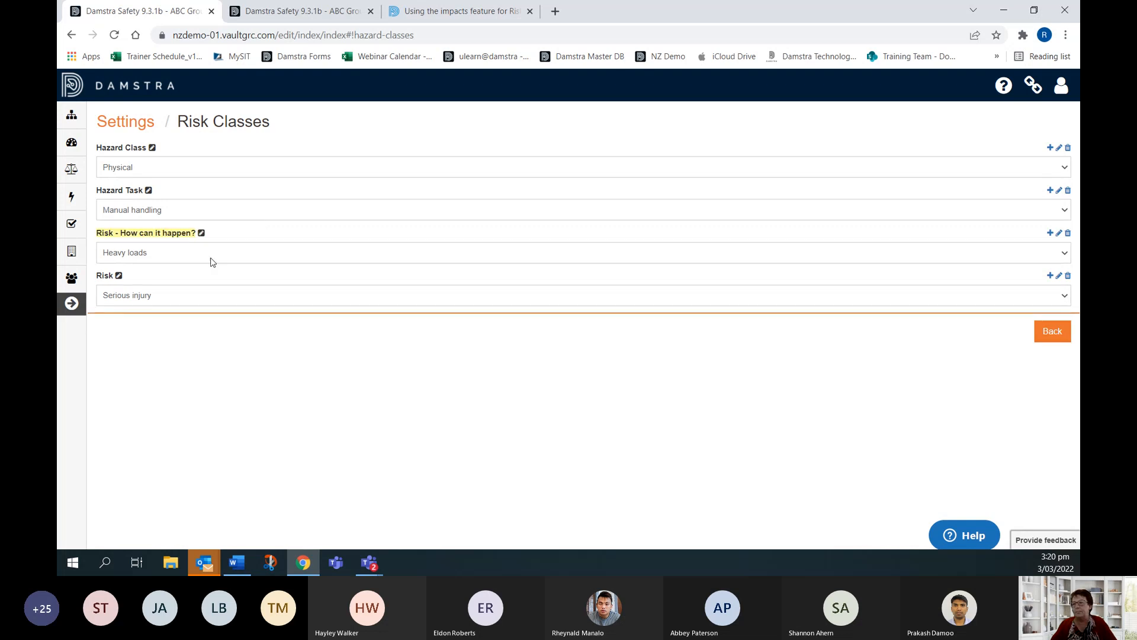
Step: Rename the Risk field label as "Risk - What can happen?" and save it
click(120, 276)
text(- Wh)
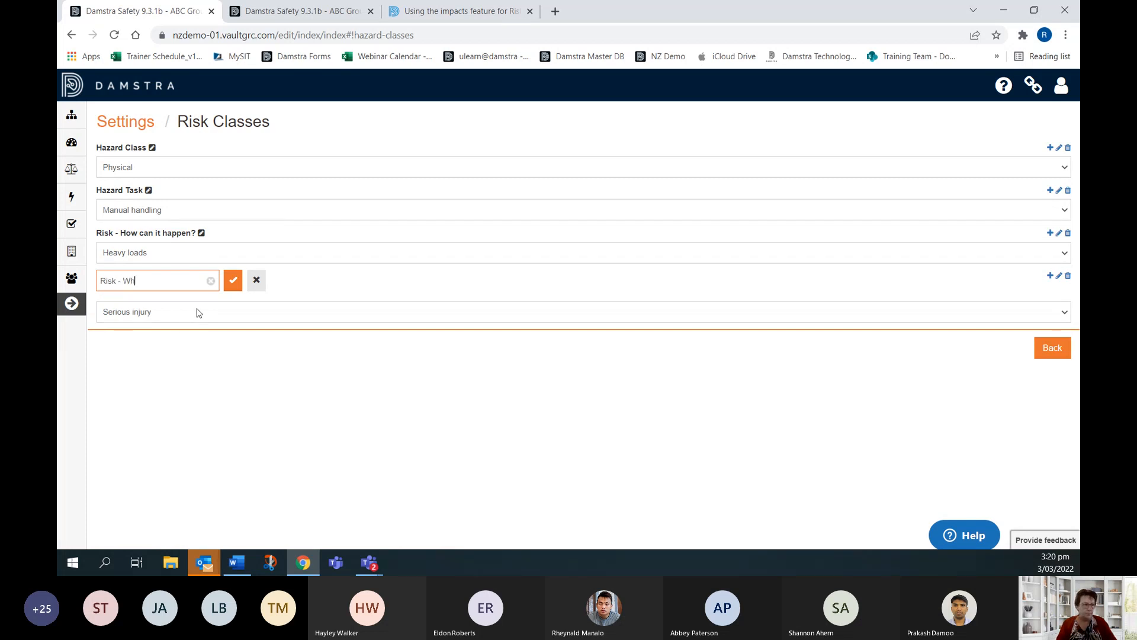
text(at can happen?)
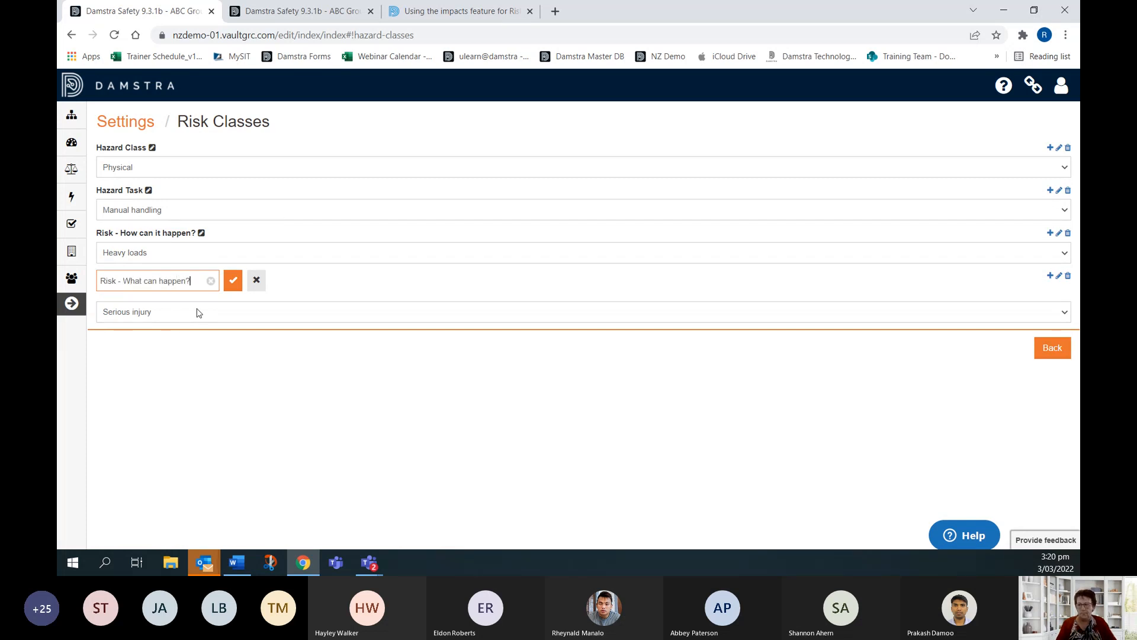
click(234, 280)
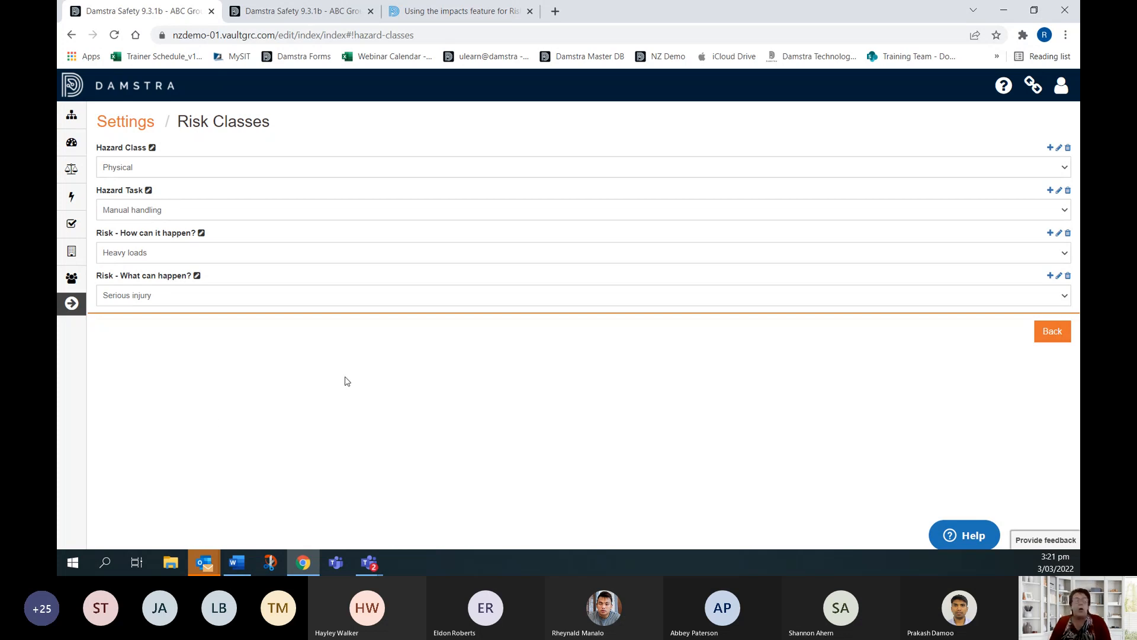
Step: Examine a biological hazard example by selecting Biological, Airborne, Viruses and Serious Illness in the four risk class levels
click(143, 168)
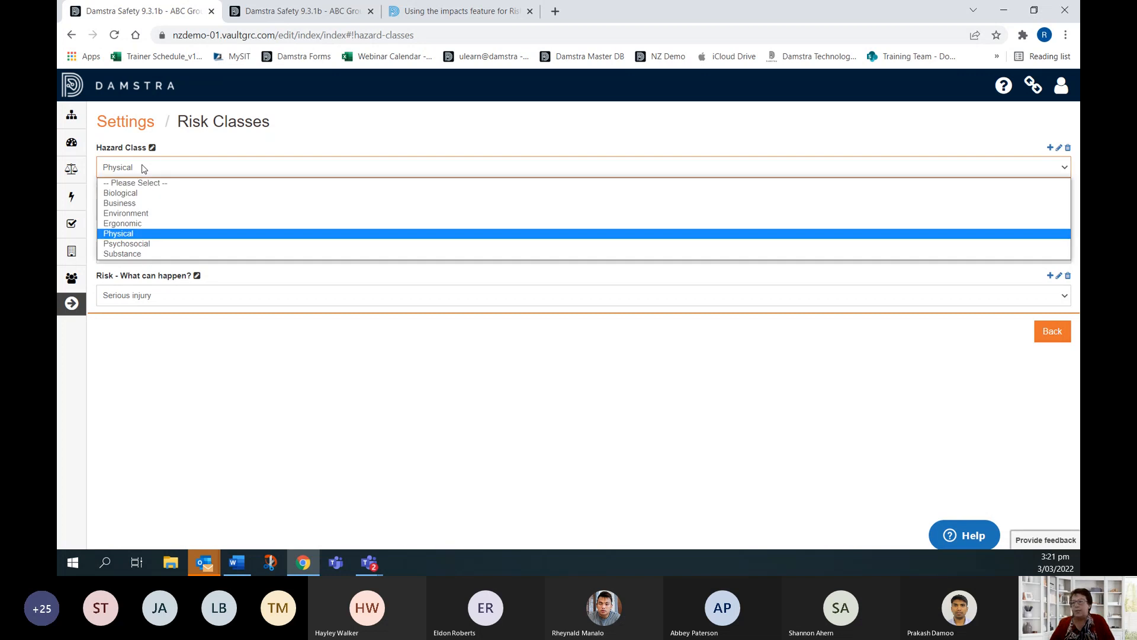
click(140, 195)
click(166, 211)
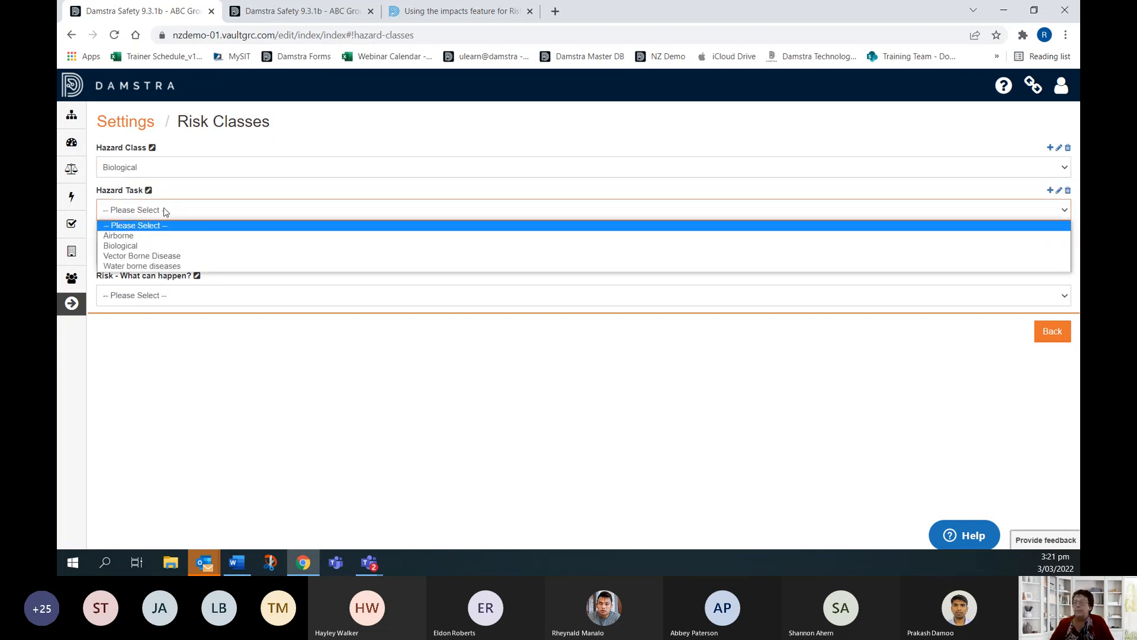
click(140, 236)
click(181, 254)
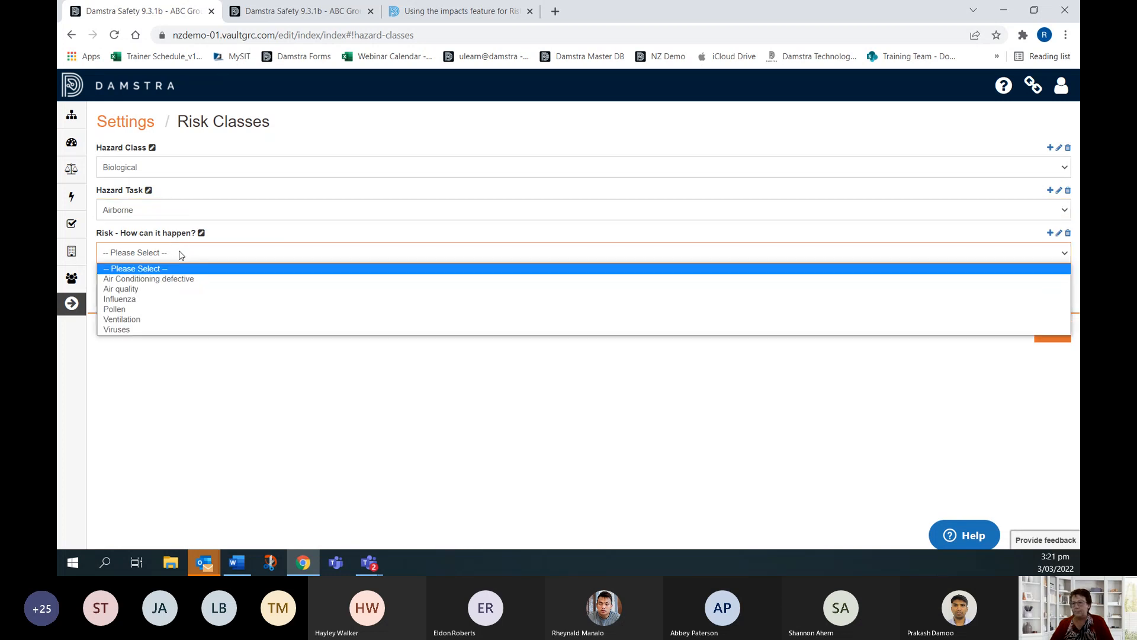
click(135, 330)
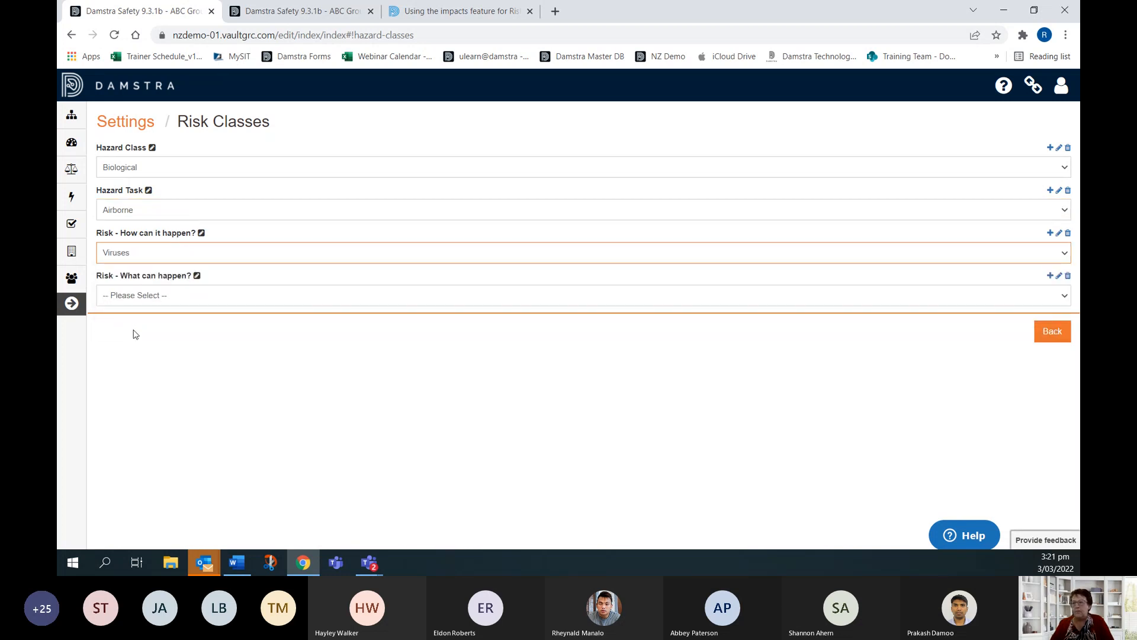
click(164, 296)
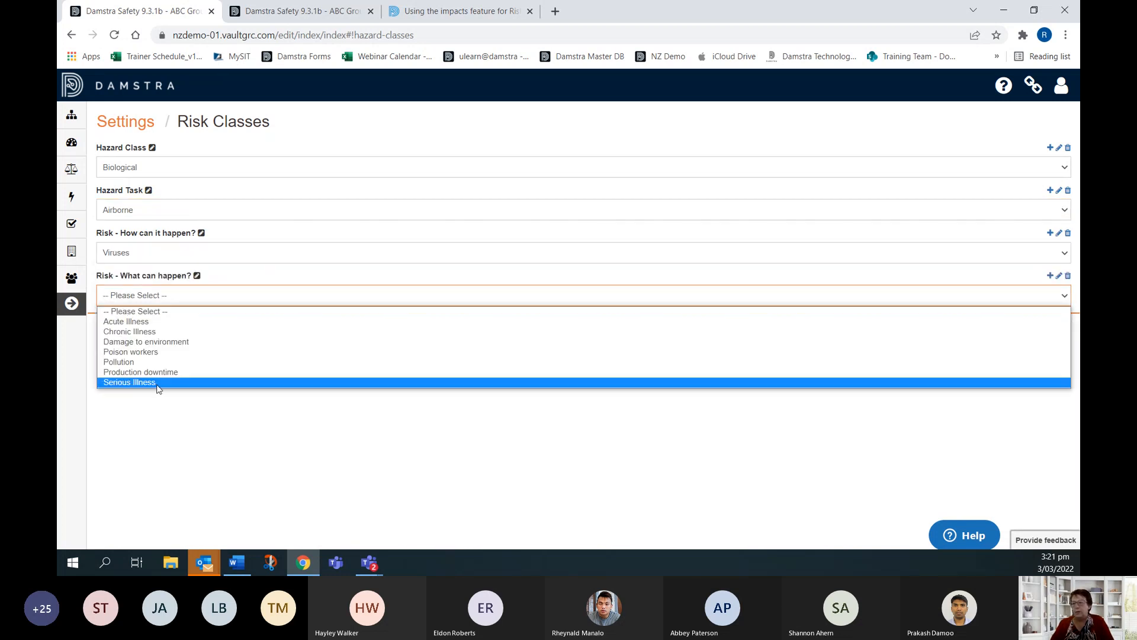
click(159, 384)
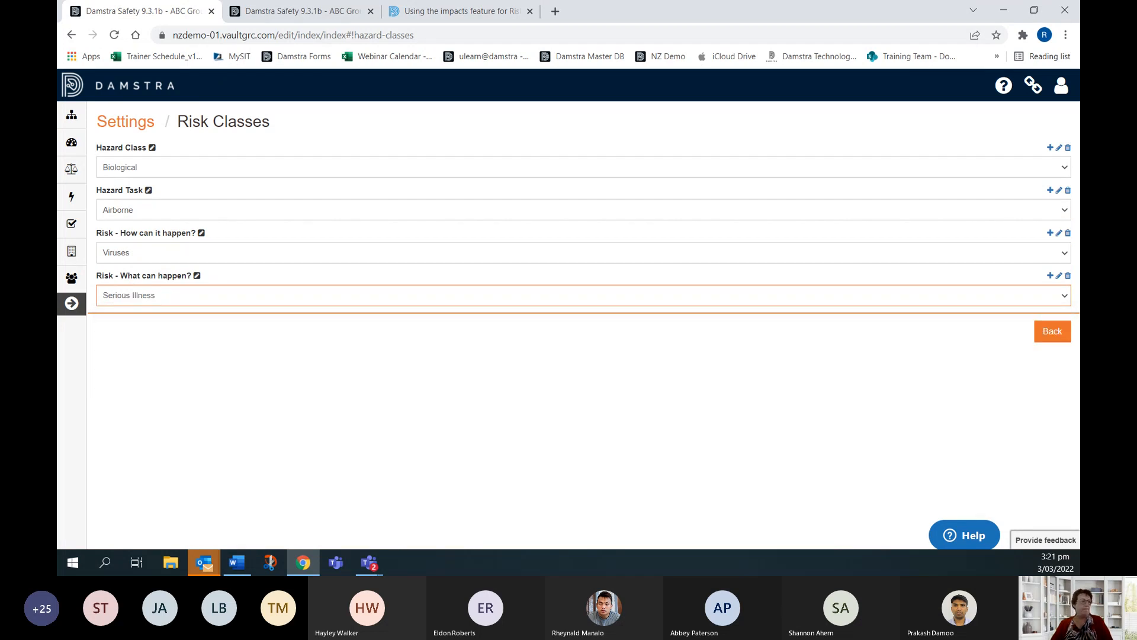
Step: Return to the Settings overview, open the Risk Score Matrix Settings, and check the matrix type and matrix grid options
click(121, 122)
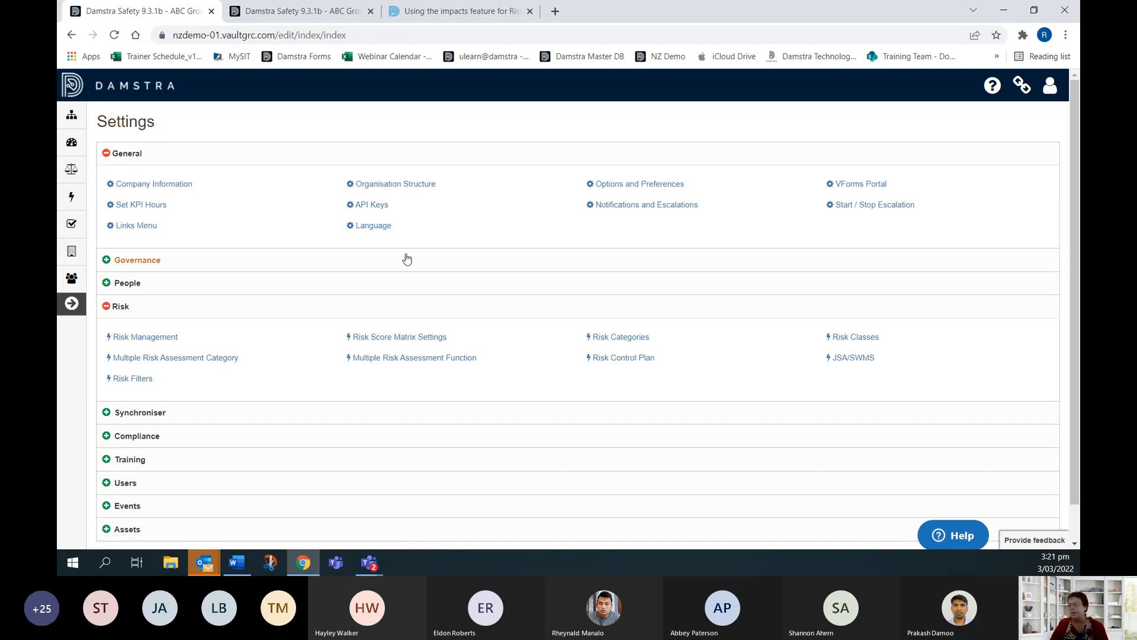
click(399, 337)
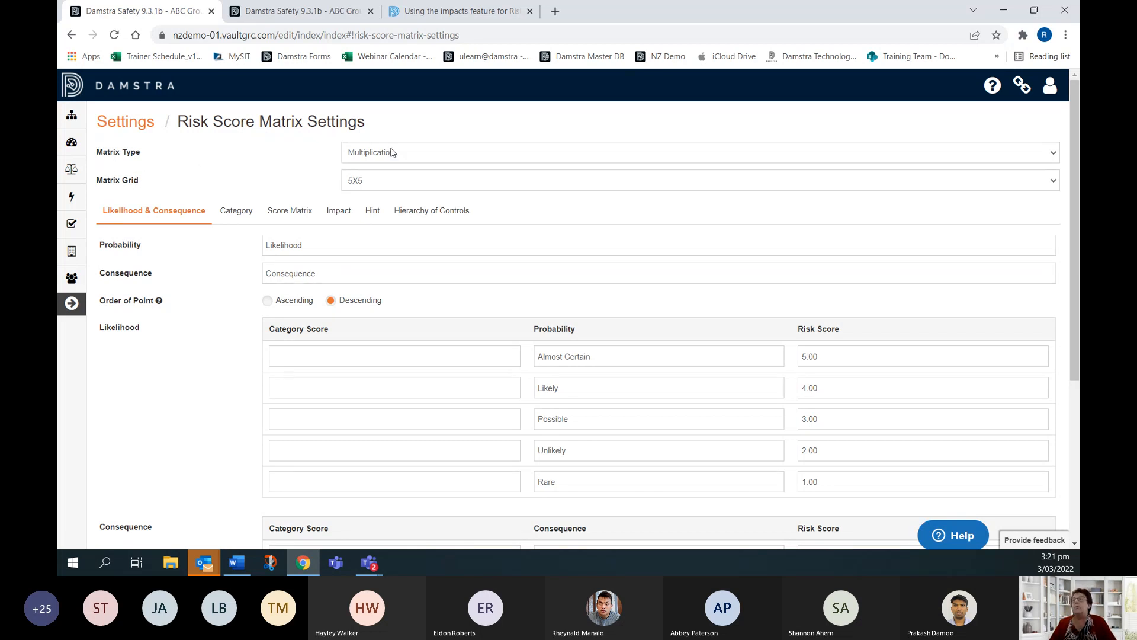
click(398, 153)
click(400, 152)
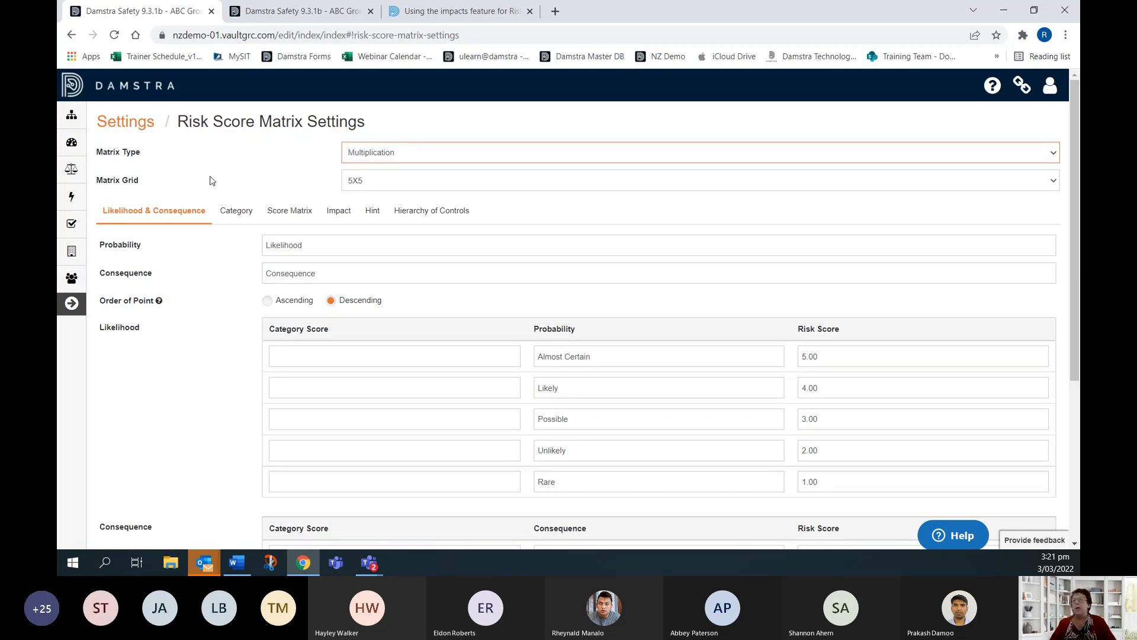
click(382, 181)
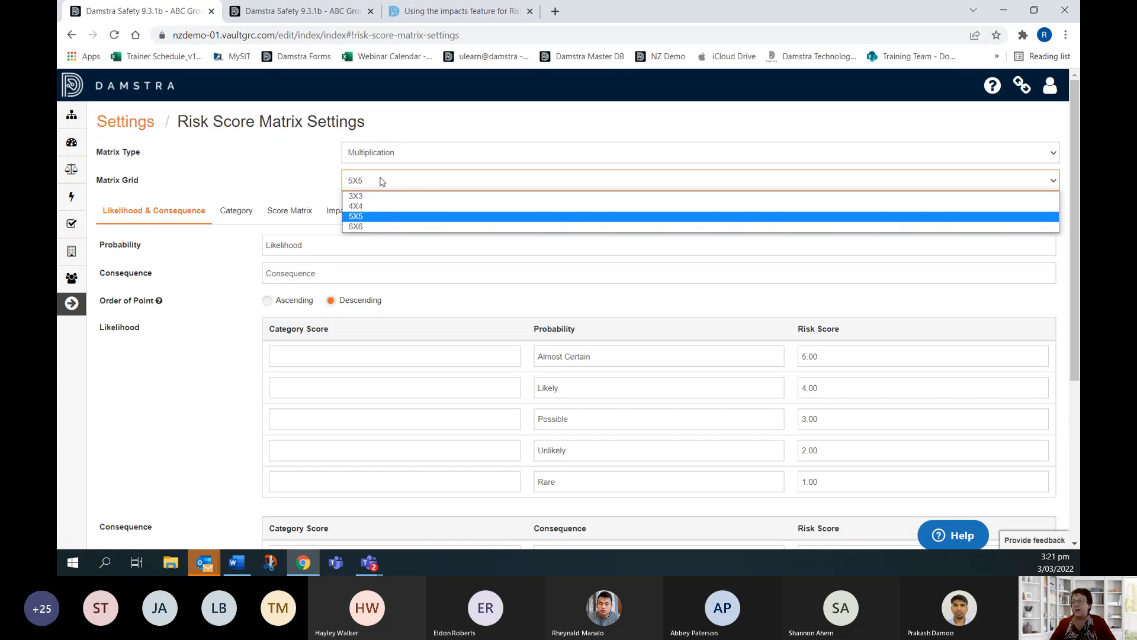
click(382, 182)
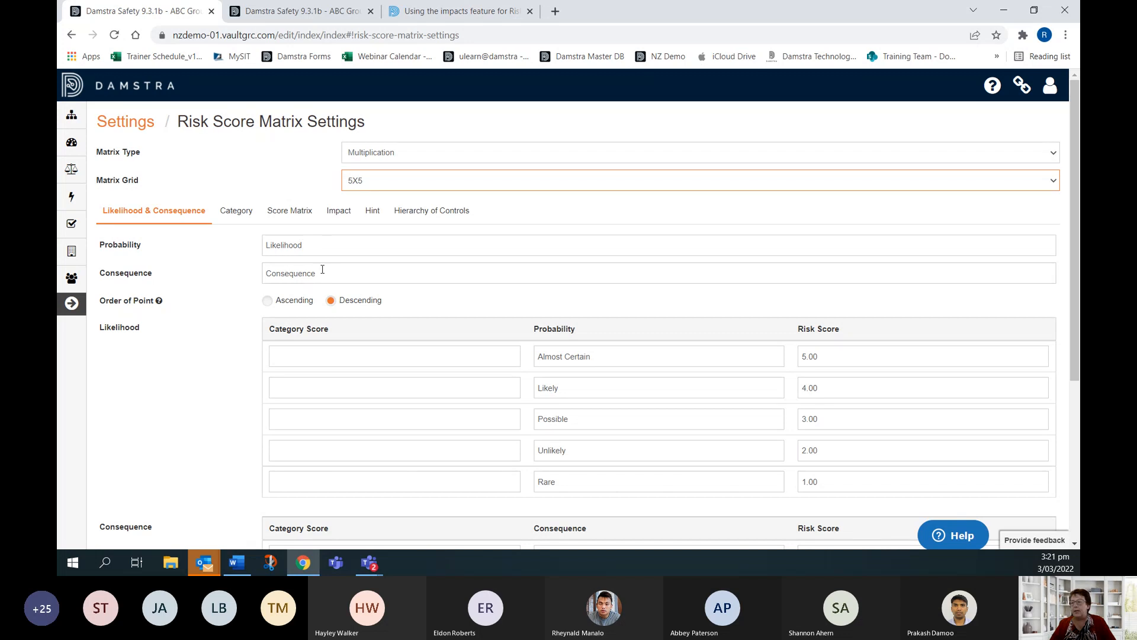
Step: Review the likelihood and consequence levels together with their risk scores
scroll(202, 302, down, 2)
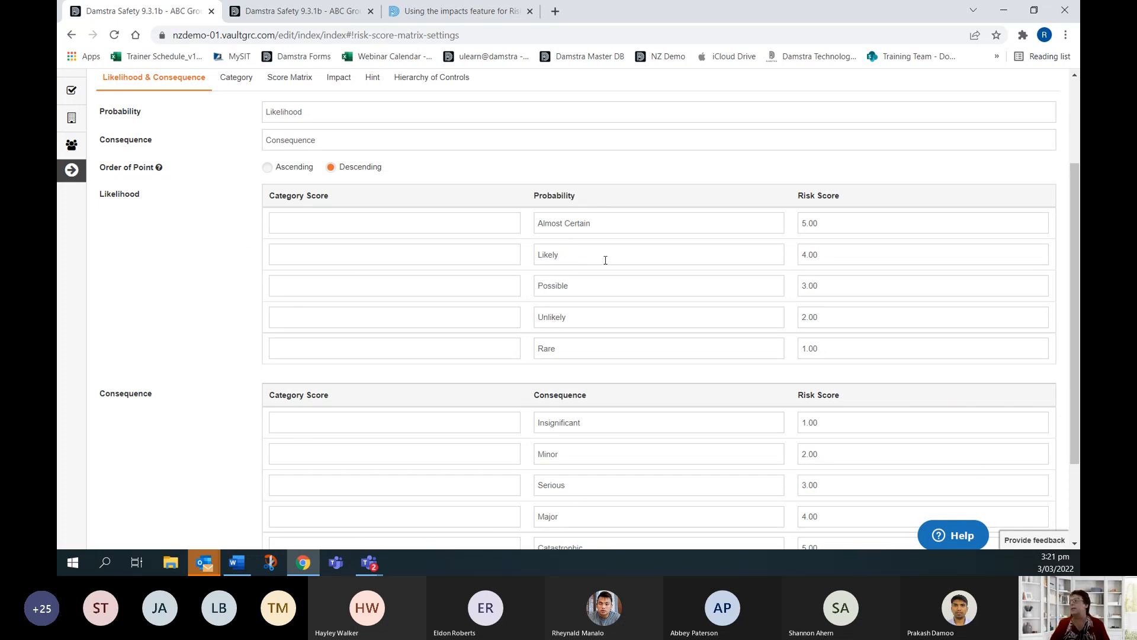
scroll(851, 224, down, 1)
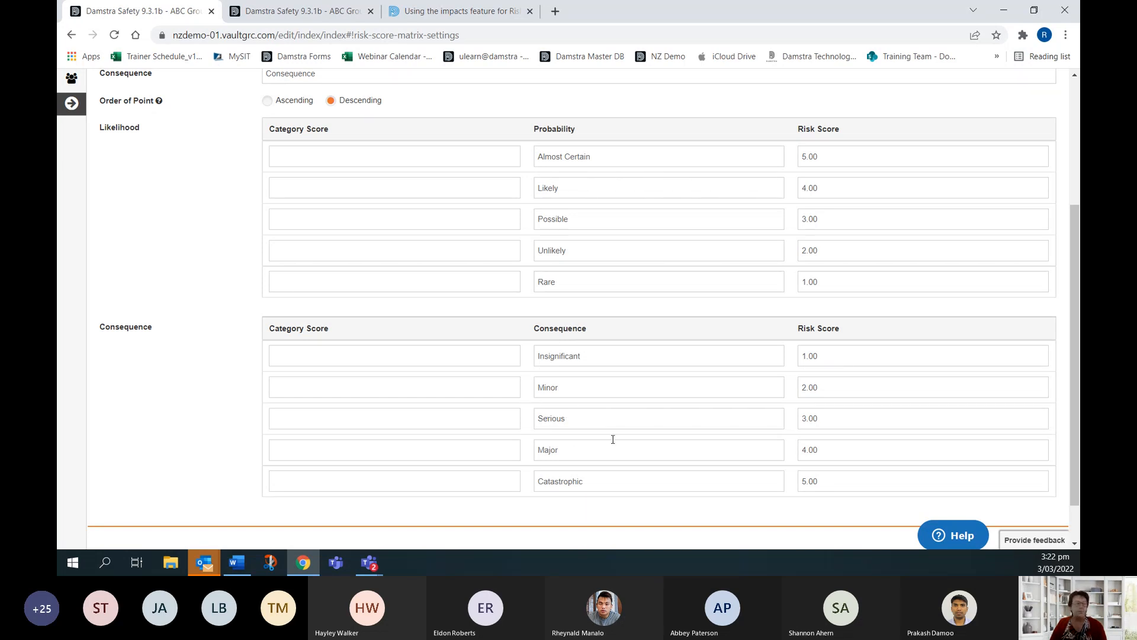
scroll(196, 253, up, 4)
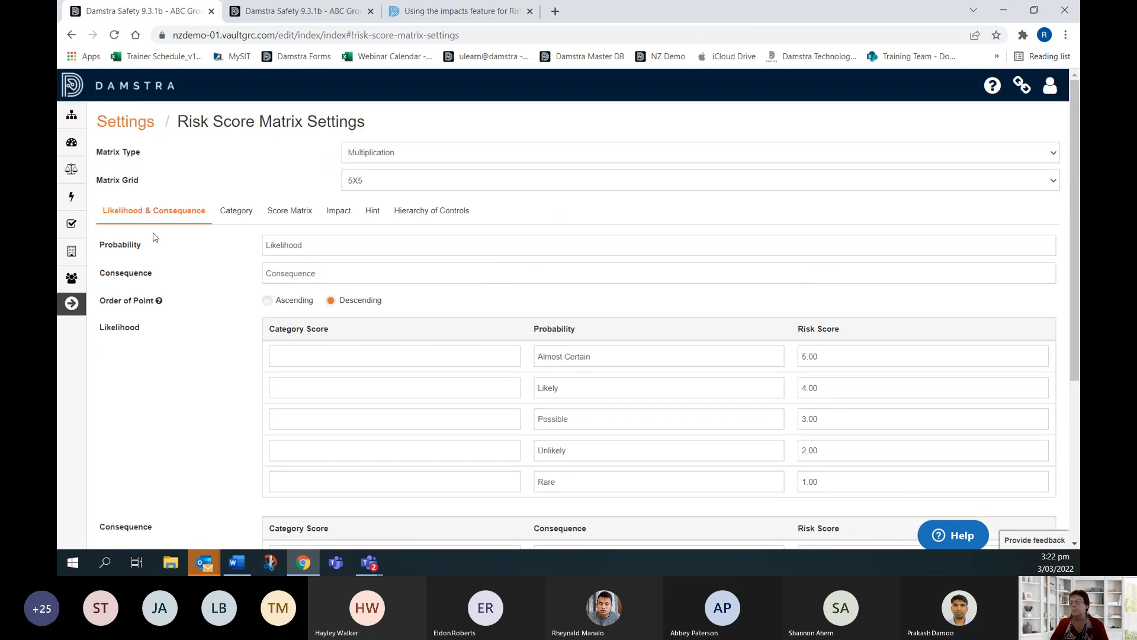
Step: View the risk score matrix categories and list the colour options for the Low category
click(237, 214)
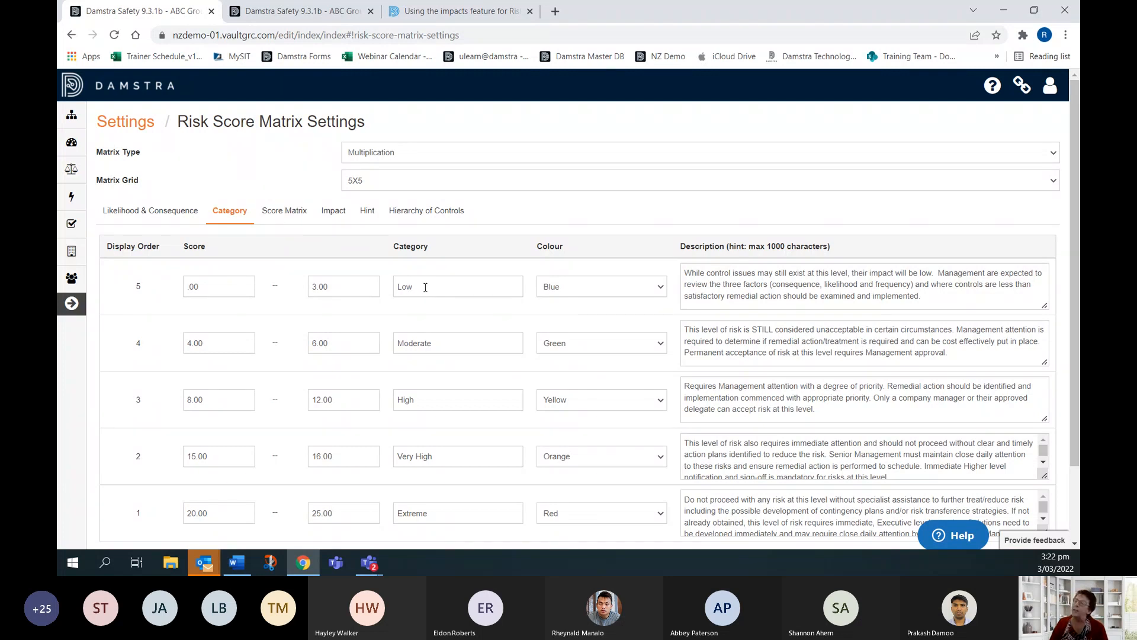
click(662, 290)
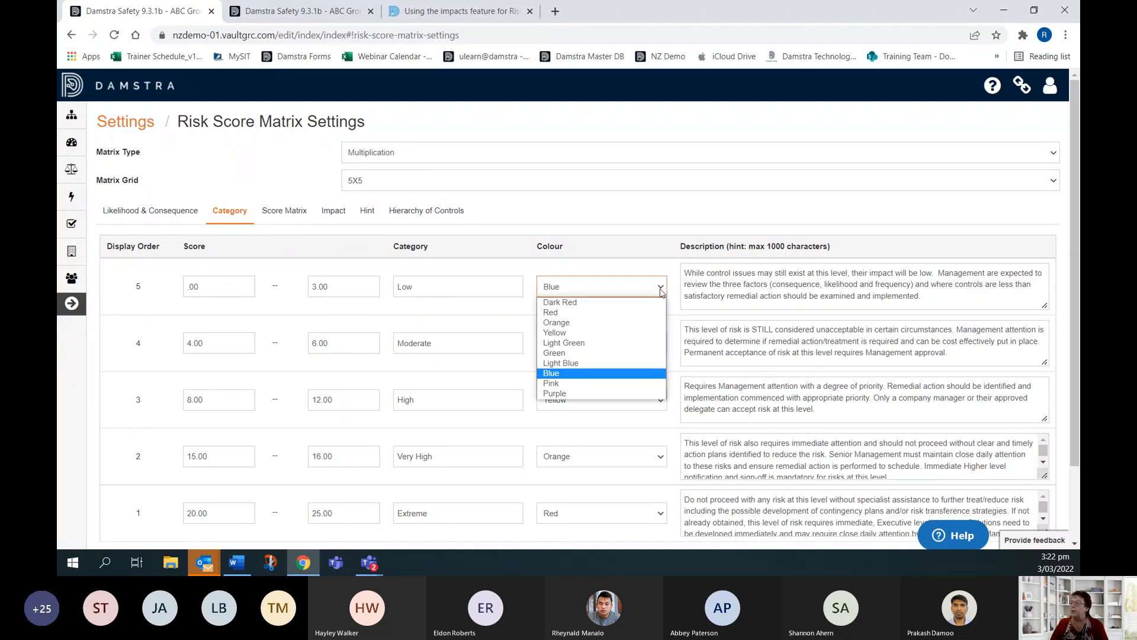
Step: Review the category colours and descriptions of the risk matrix, and open its Hierarchy of Controls settings
click(661, 290)
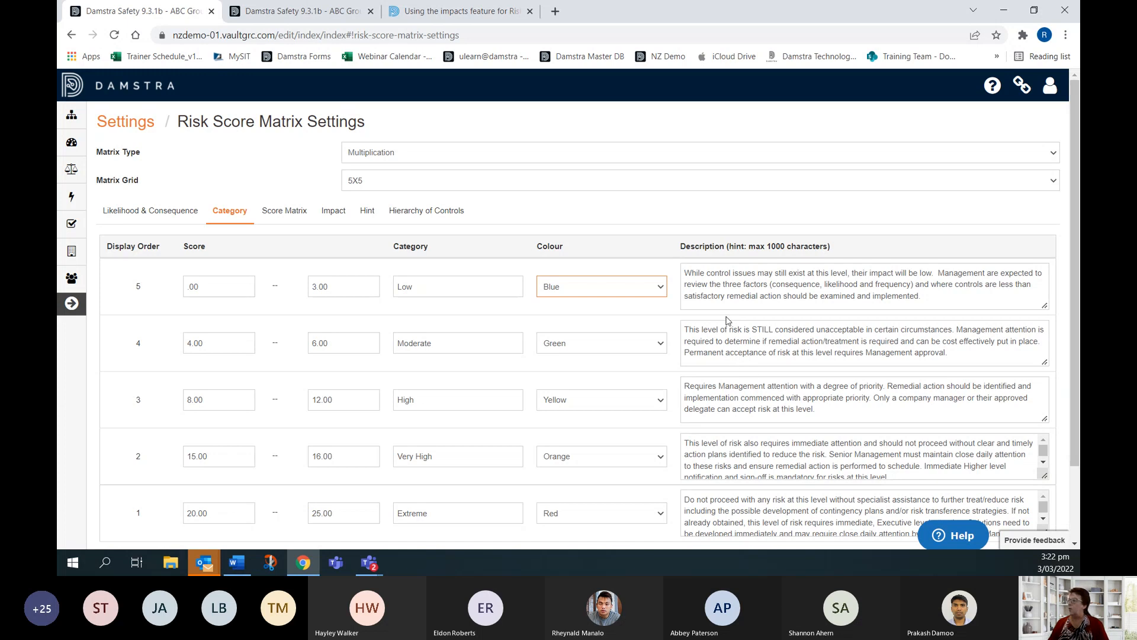
scroll(727, 321, down, 2)
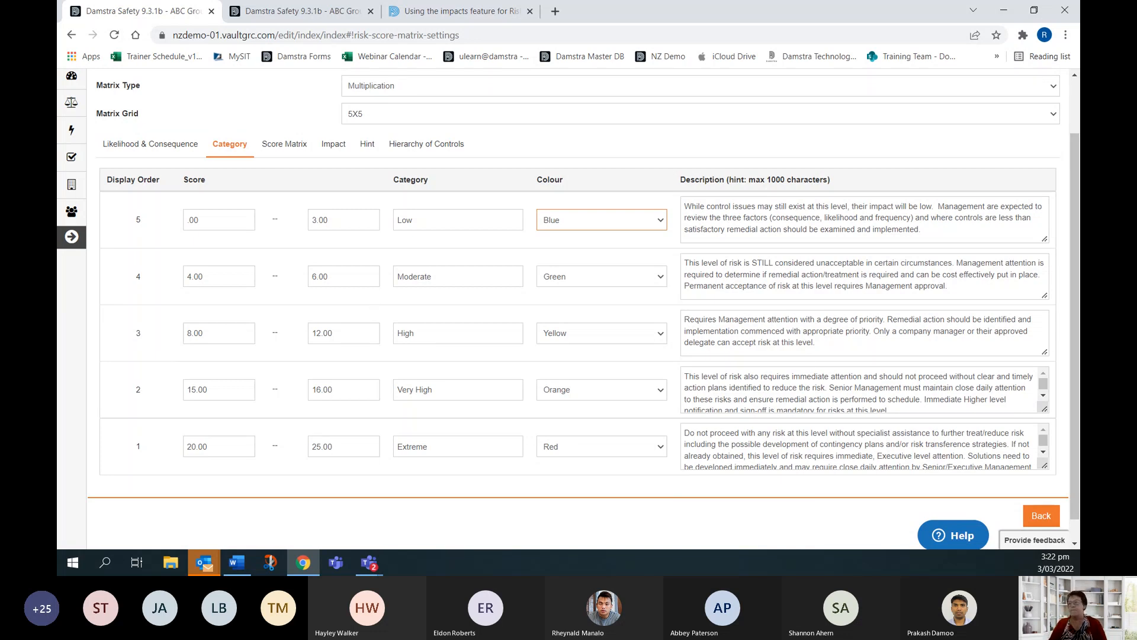
click(417, 145)
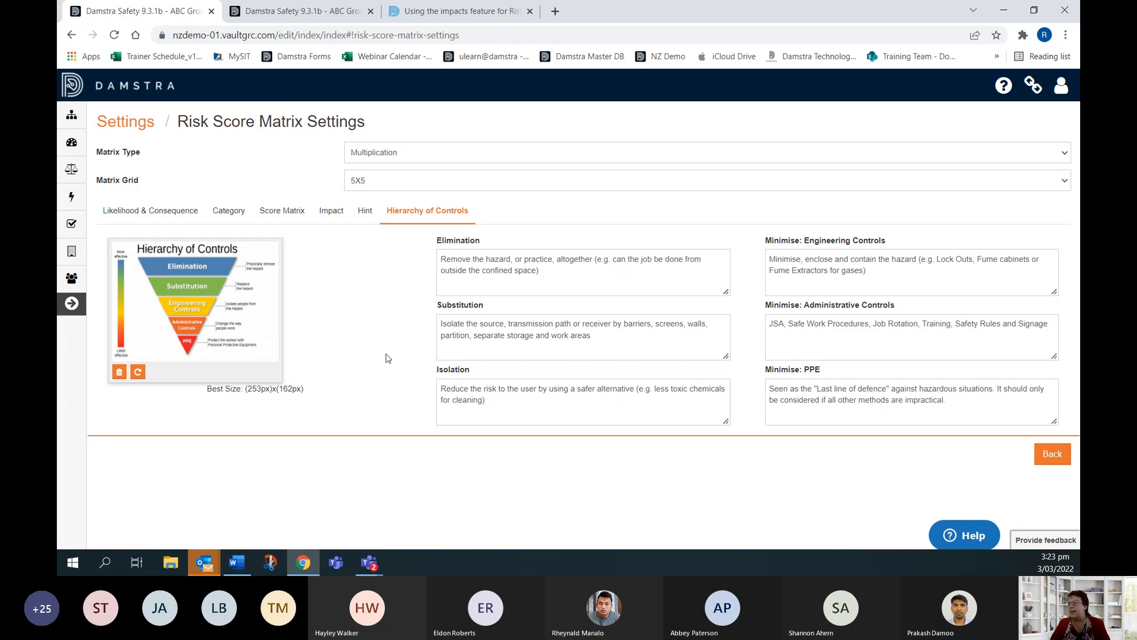
Step: Try the Category Score Only display on the score matrix, and set it back to Risk Score + Category
click(283, 215)
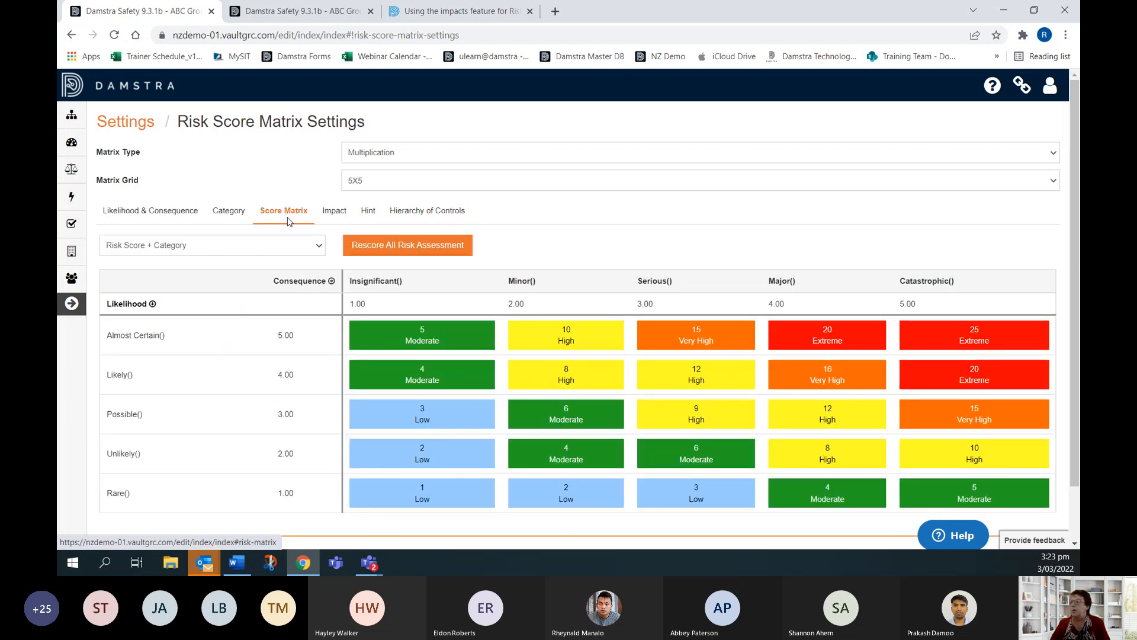
scroll(306, 447, down, 1)
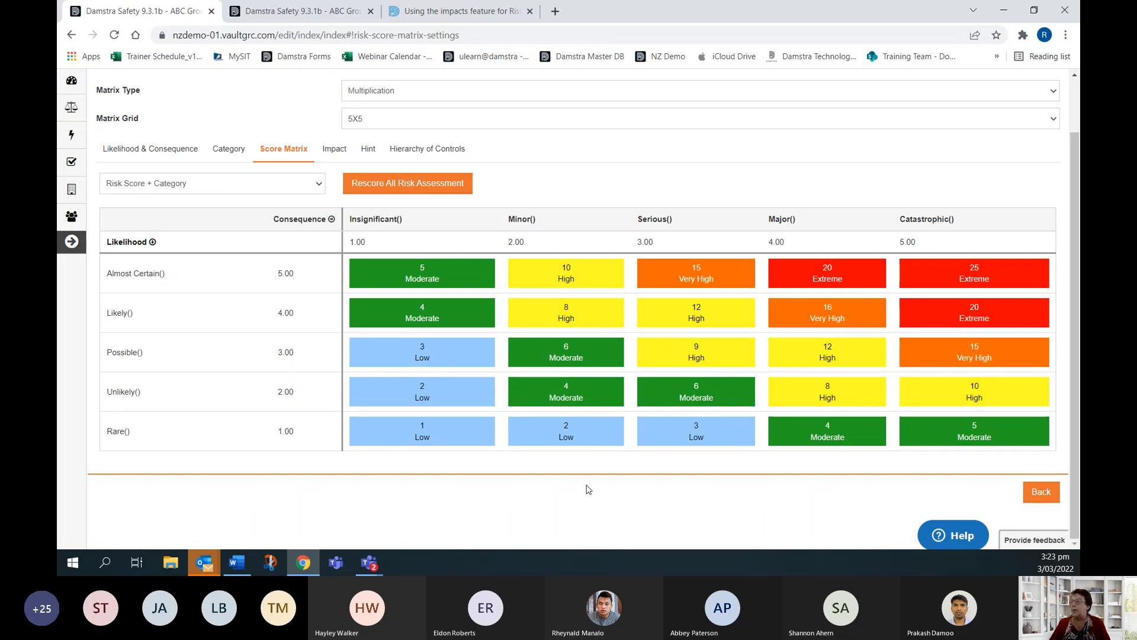
click(320, 180)
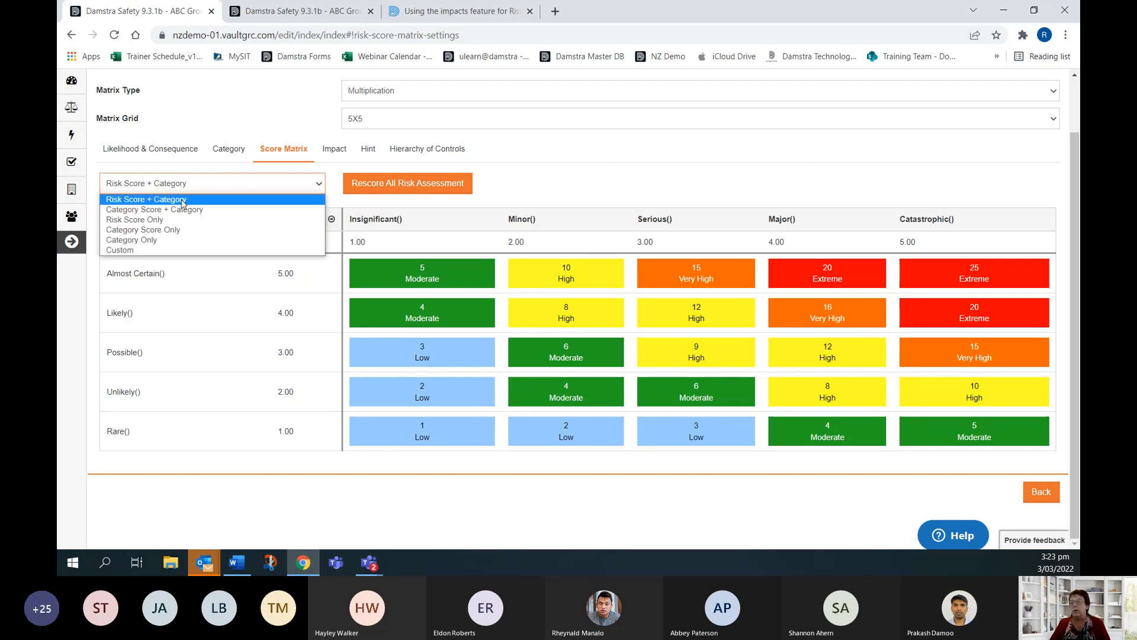
click(152, 231)
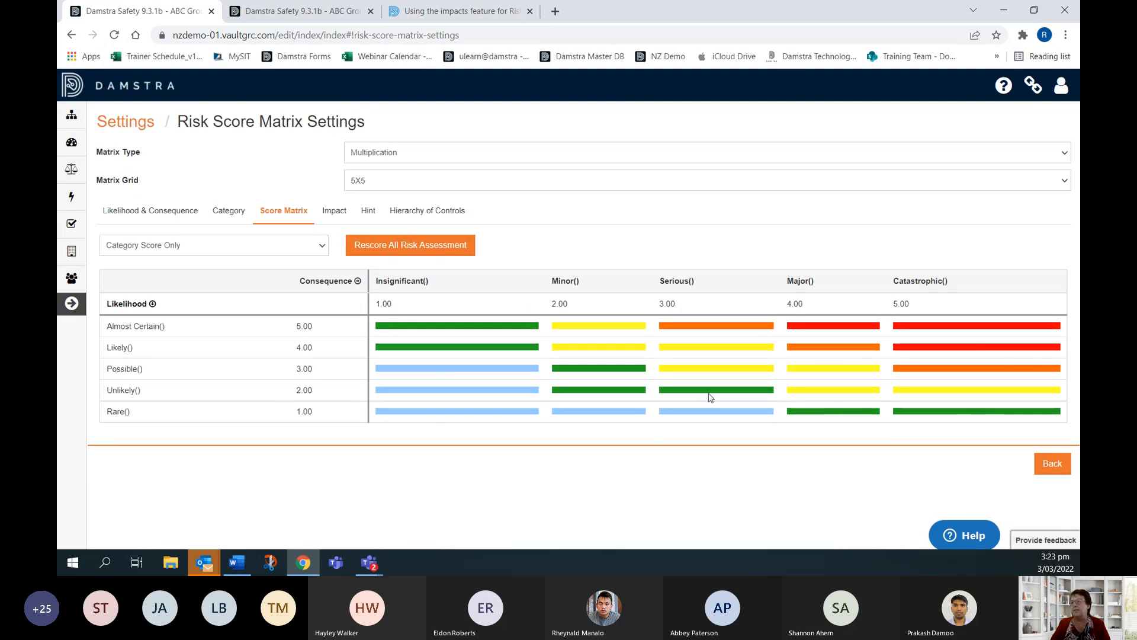
click(323, 248)
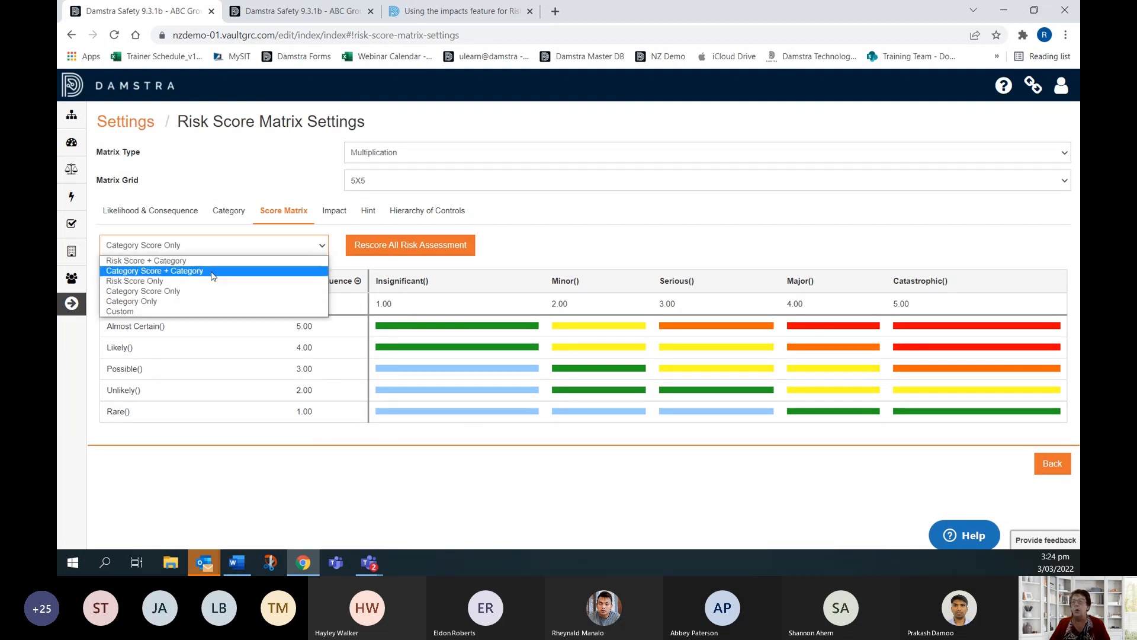
click(168, 260)
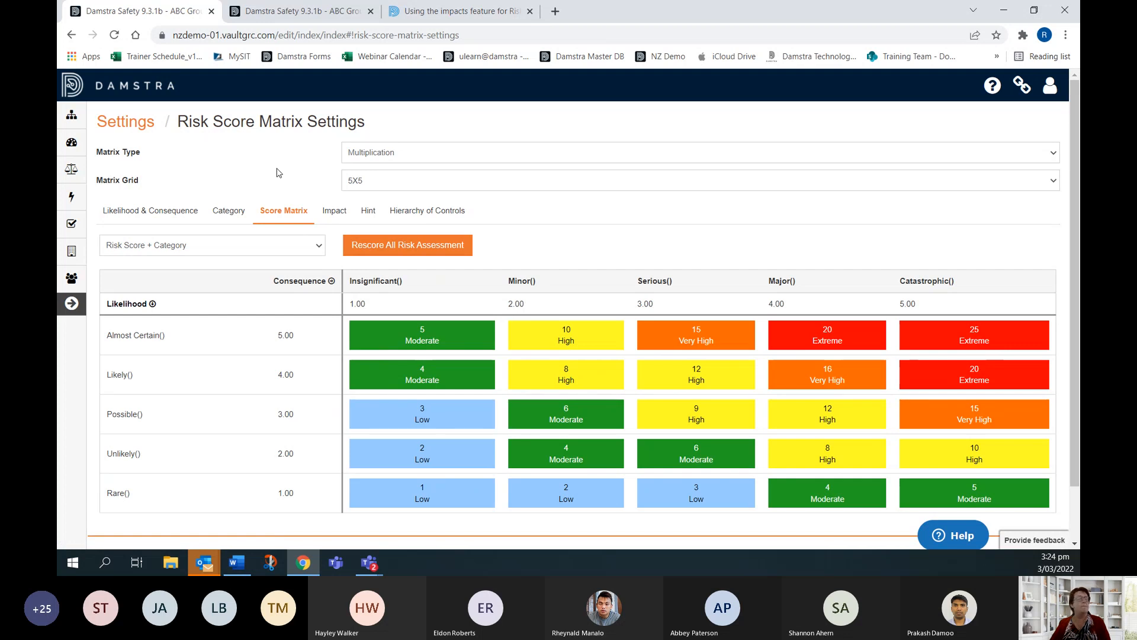
Step: Open the Risk Assessment register and filter it to all categories except Pandemic Protocols
mouse_move(115, 200)
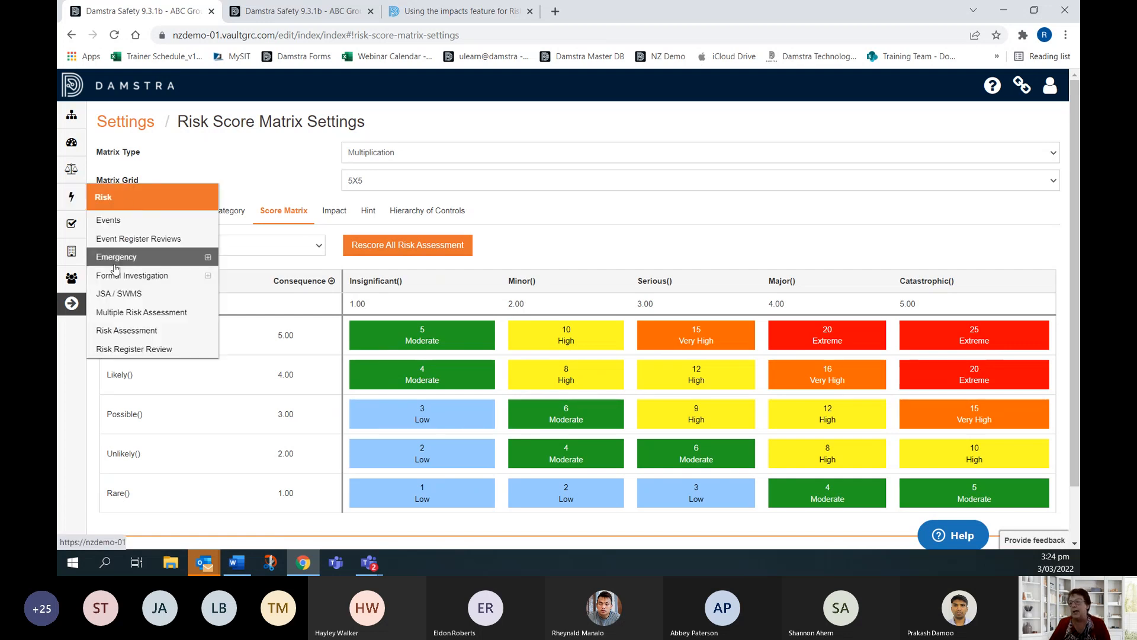
click(130, 331)
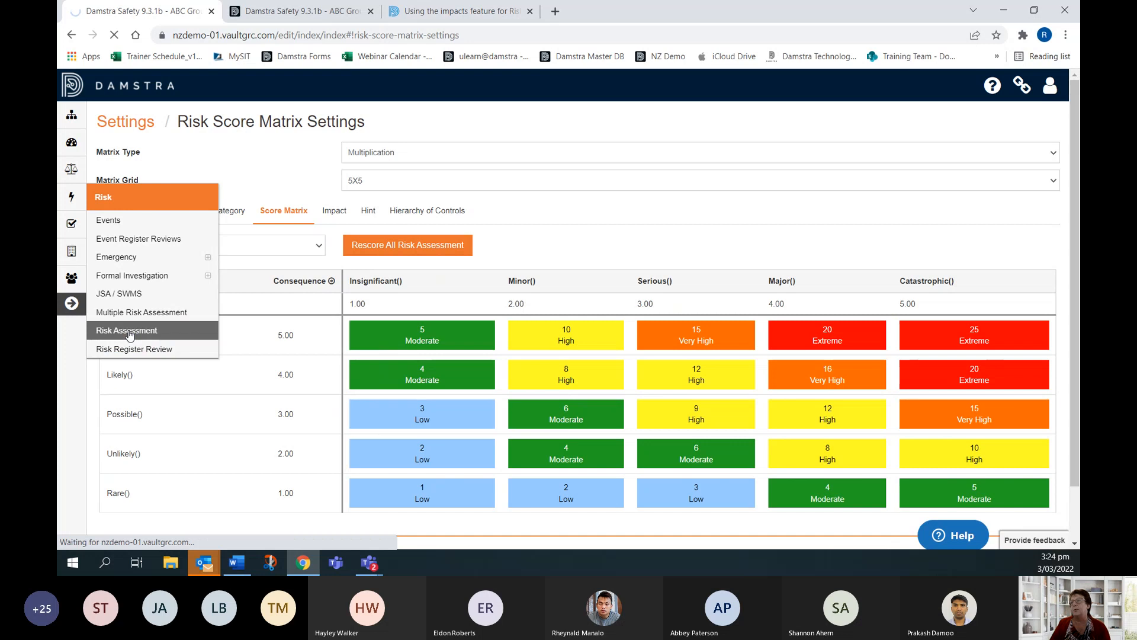
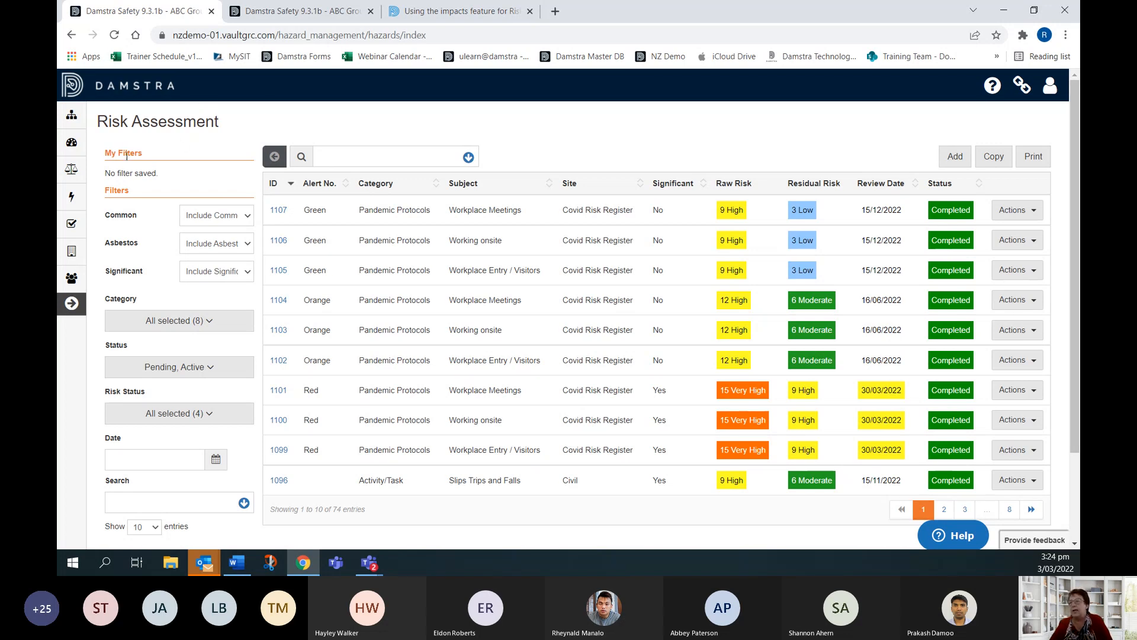
scroll(172, 179, down, 2)
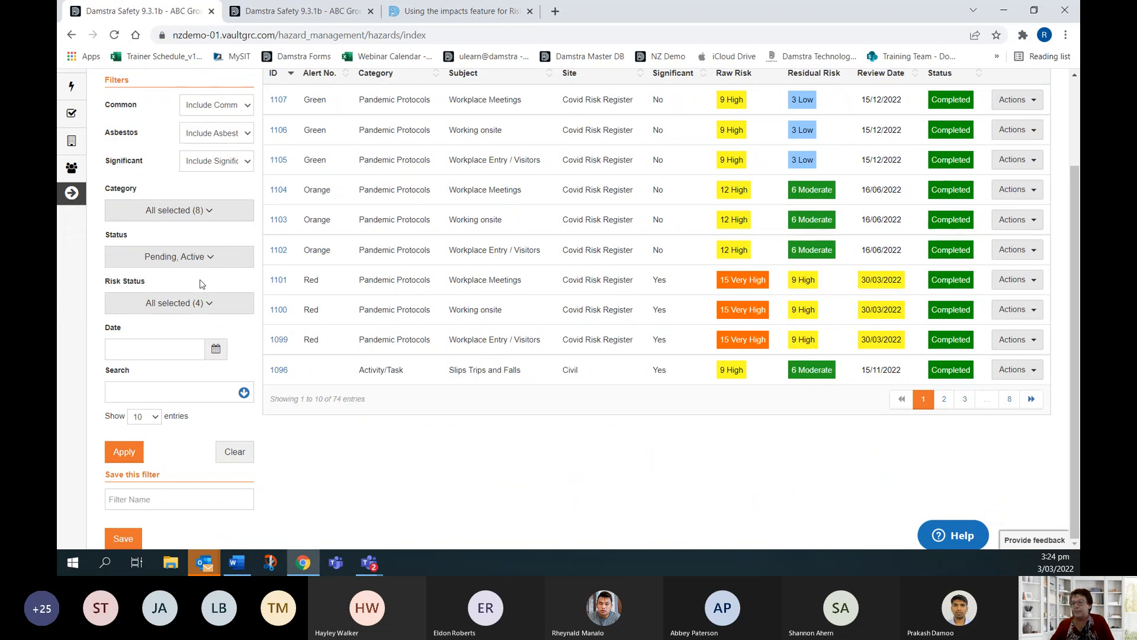
click(208, 211)
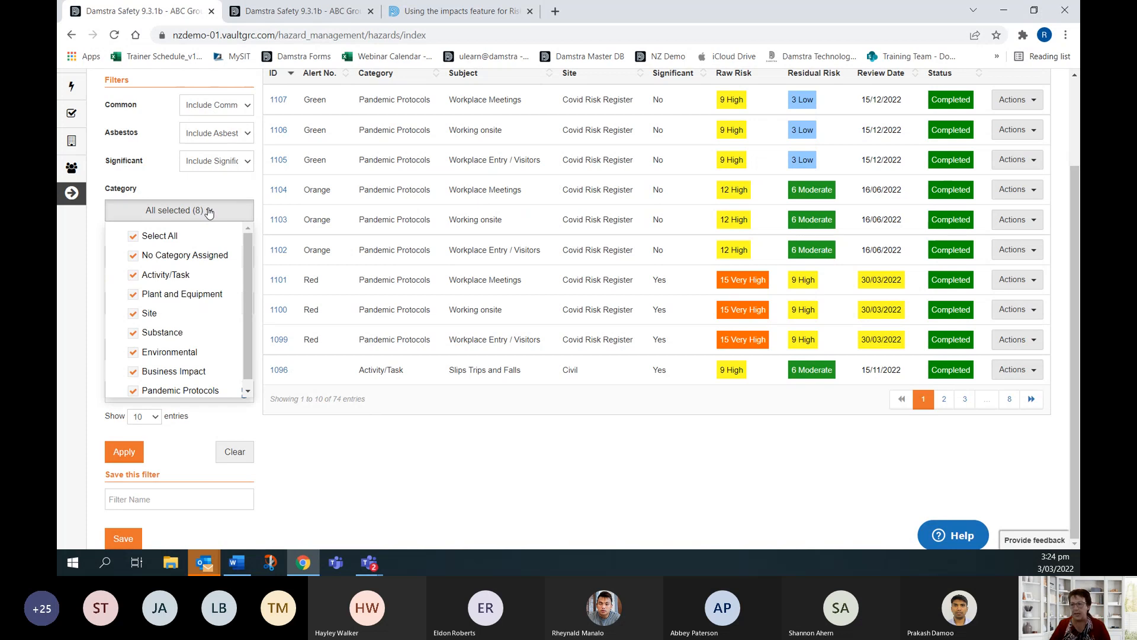
click(134, 392)
click(124, 453)
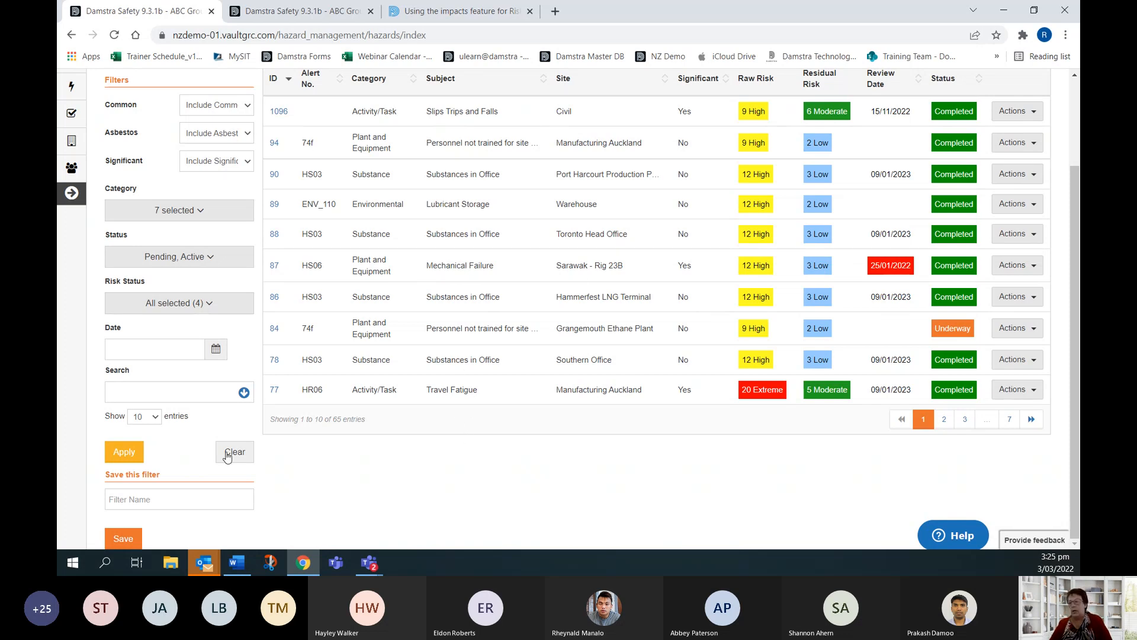
Step: Save the current filter under the name "All Risks except Covid"
click(132, 498)
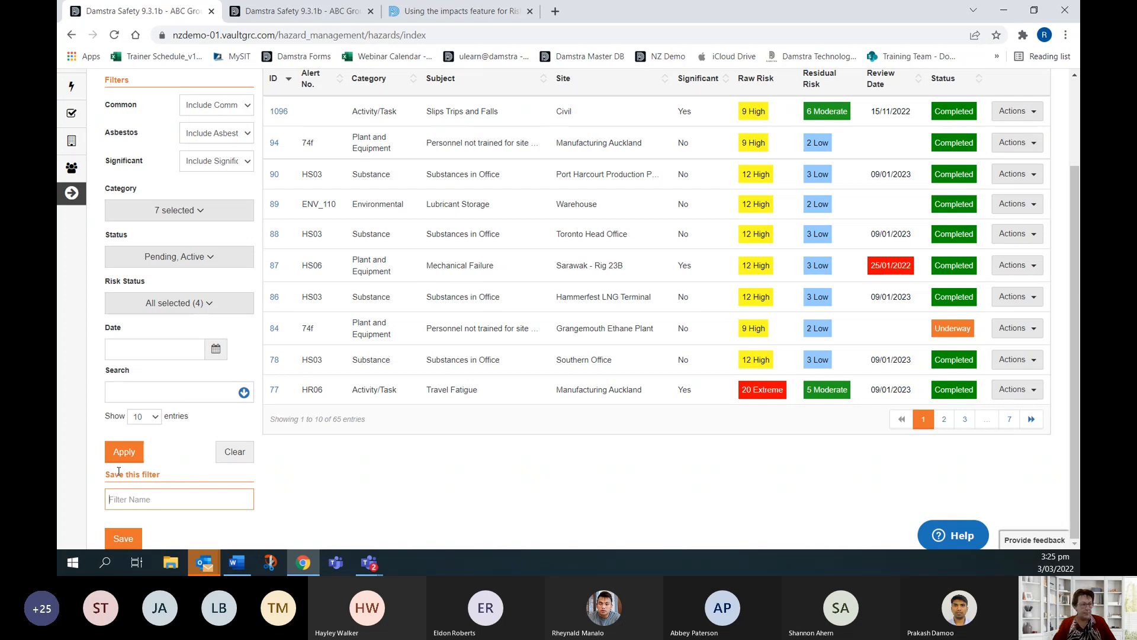
text(All Risks except Covid)
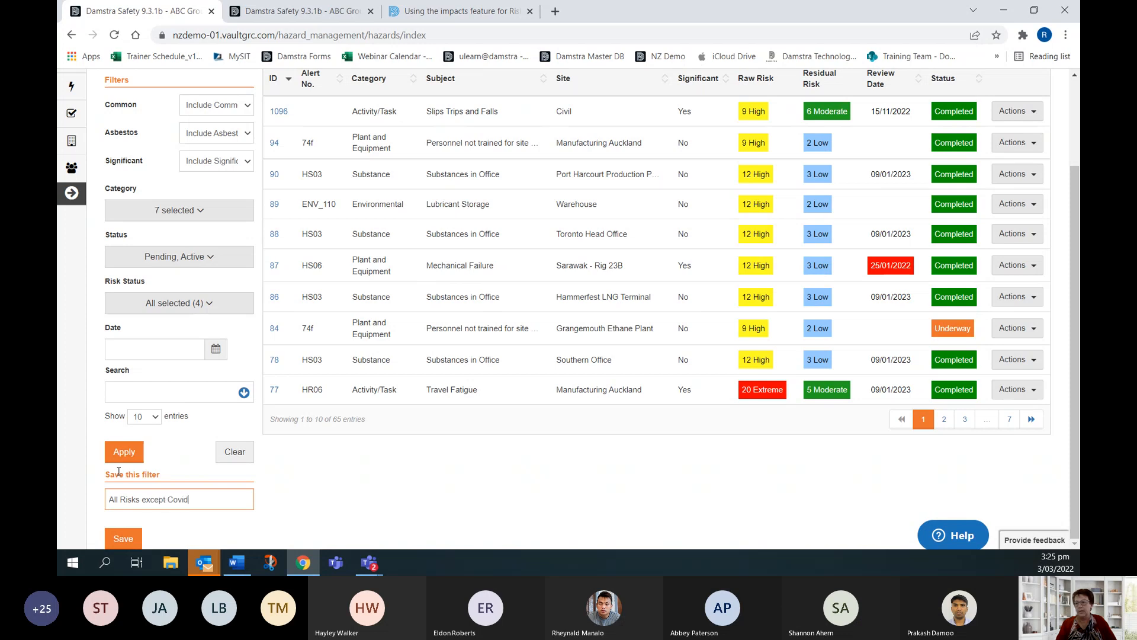
click(130, 537)
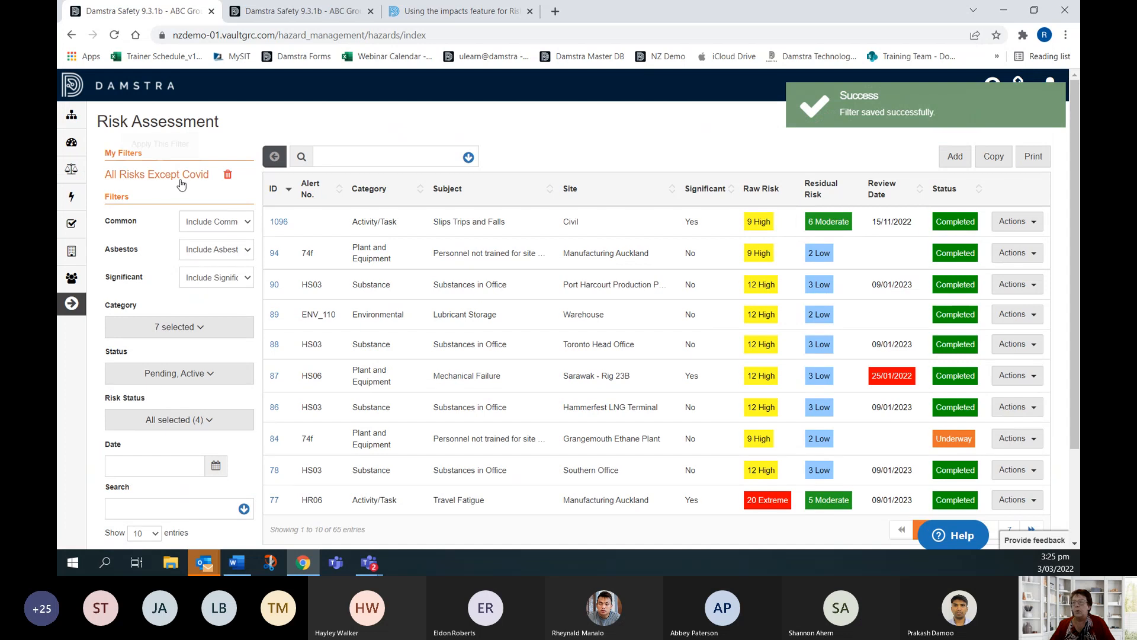
Step: Filter the risk assessments to the Pandemic Protocols category only
click(196, 331)
click(133, 353)
click(133, 353)
click(133, 507)
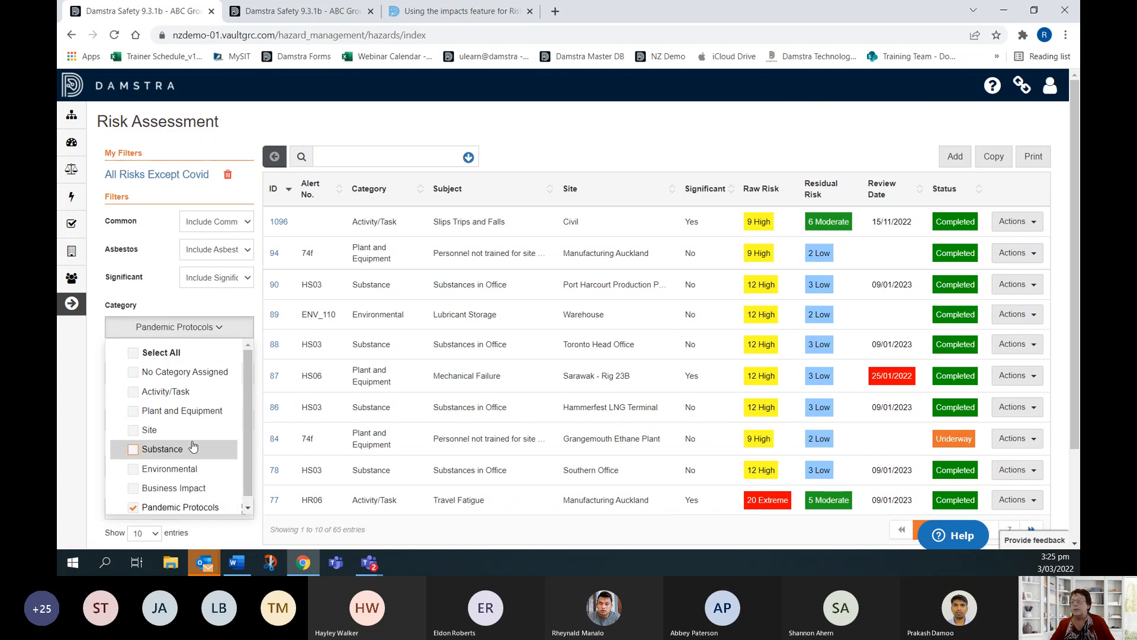
scroll(233, 475, down, 1)
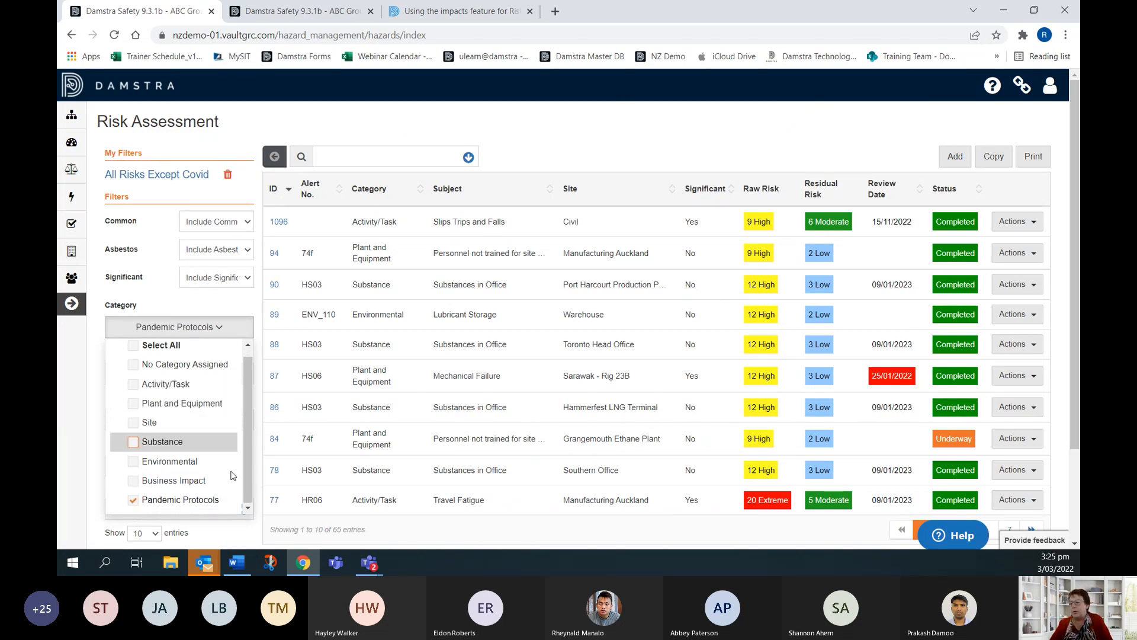
scroll(233, 476, down, 2)
click(124, 457)
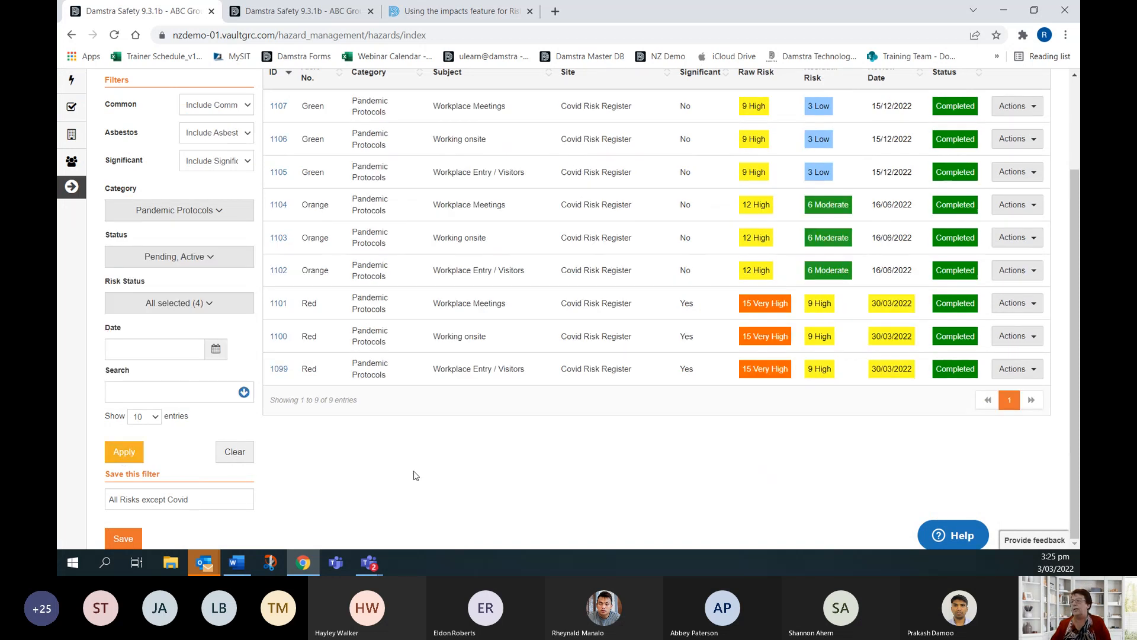
Step: Save the Pandemic Protocols filter under the name "Covid Risk Register"
scroll(417, 476, up, 2)
scroll(402, 503, down, 2)
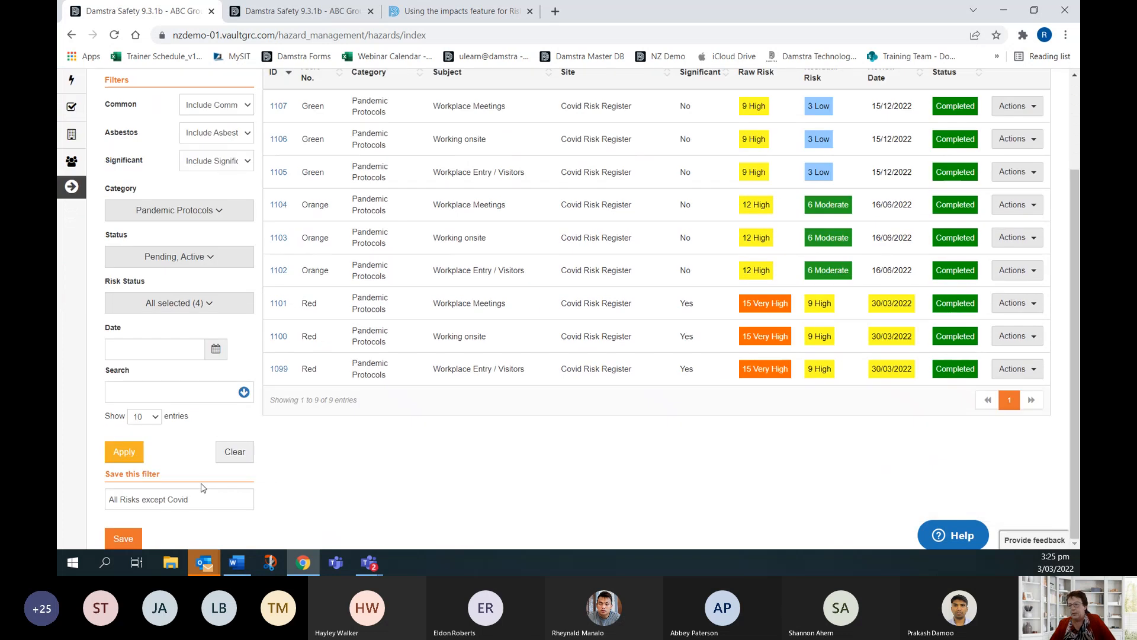
drag(195, 501, 66, 504)
text(C)
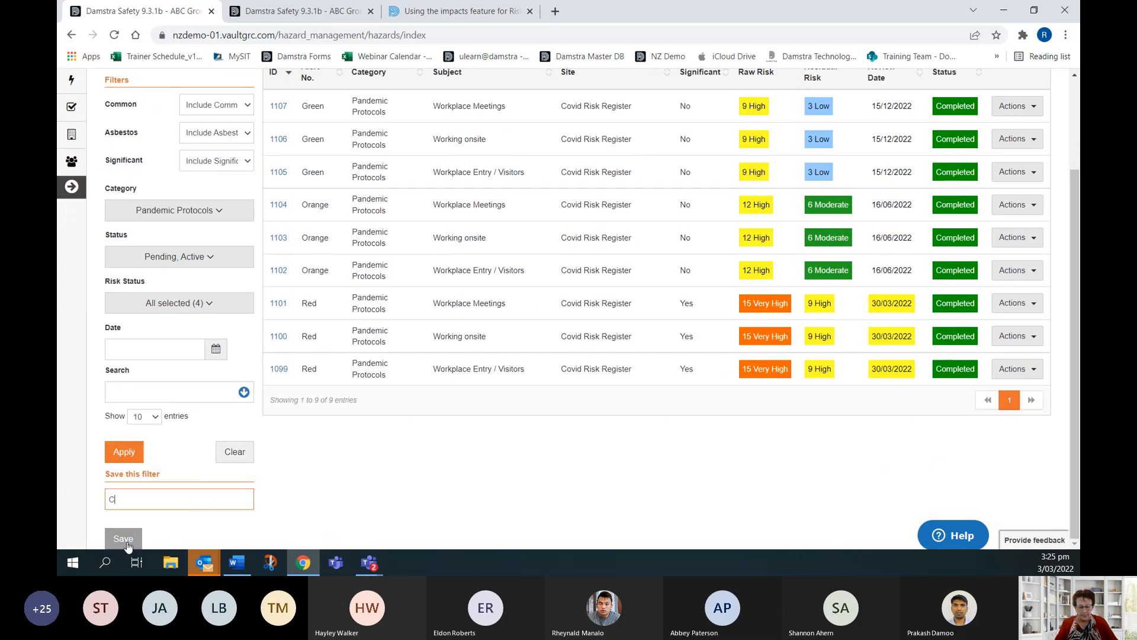
text(ovid Risk Register)
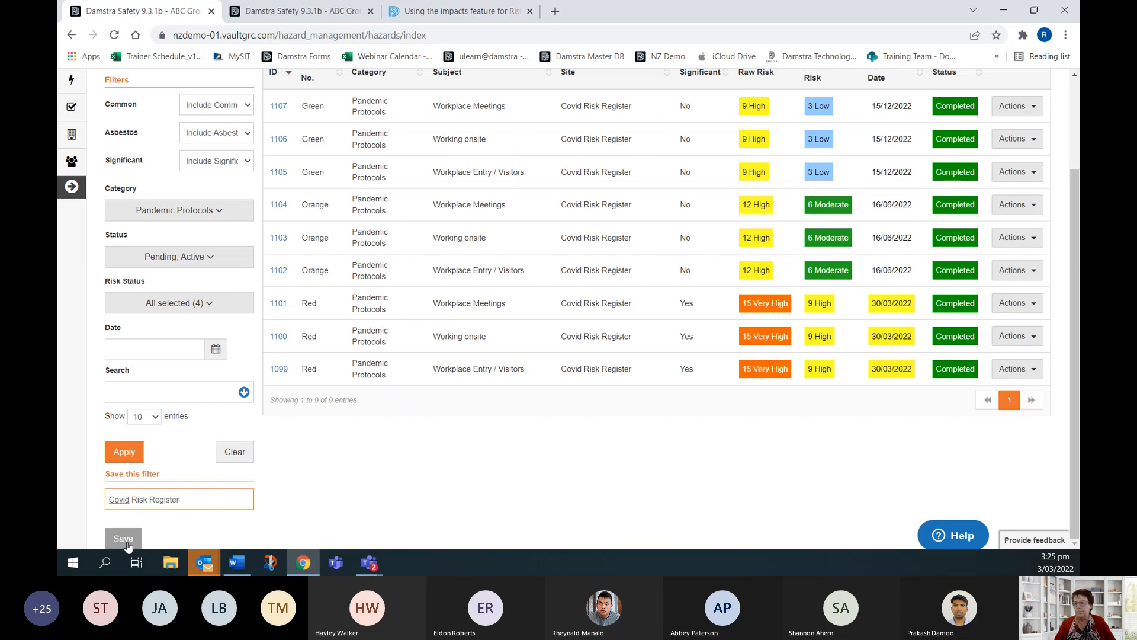
click(136, 540)
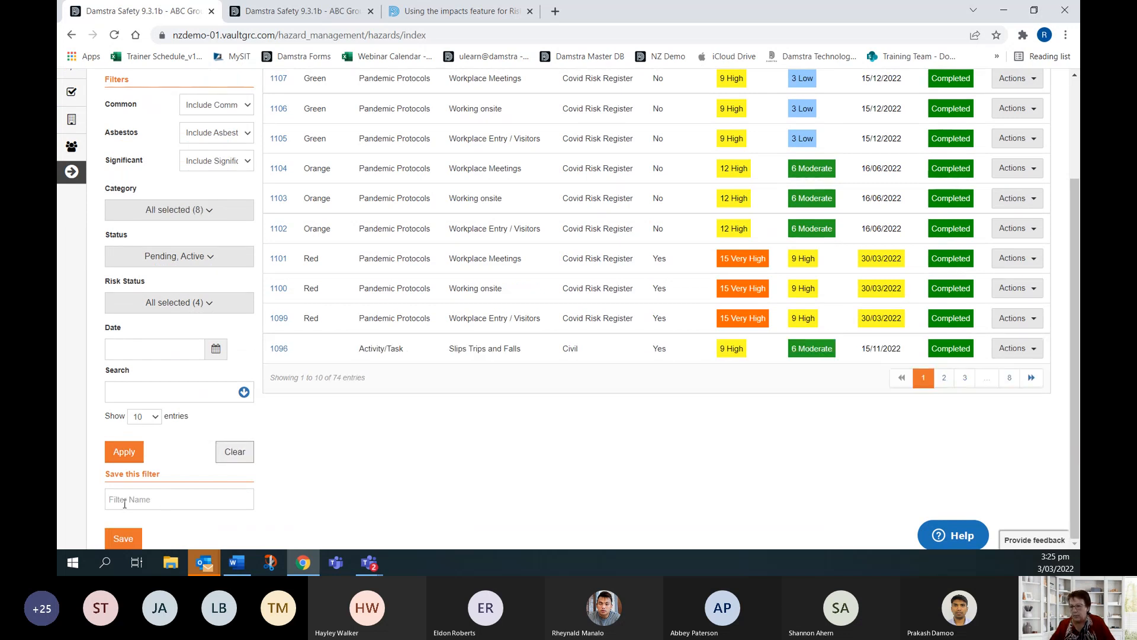
Step: Filter the risk assessments by the search text "Master Risk Register" across all categories
click(118, 391)
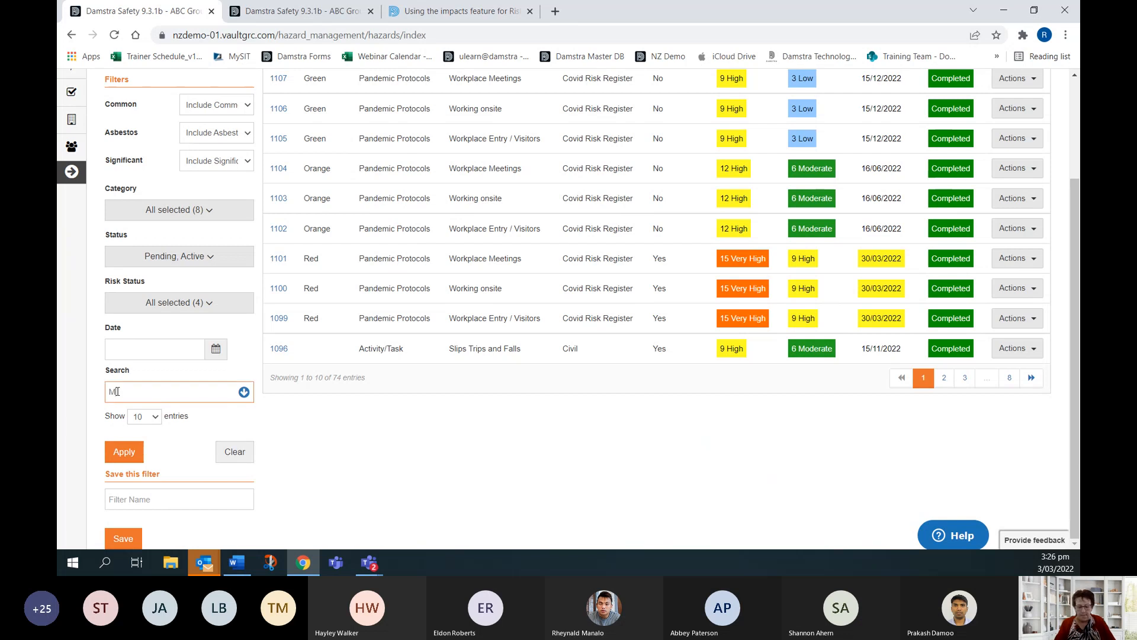
text(Master Risk Register)
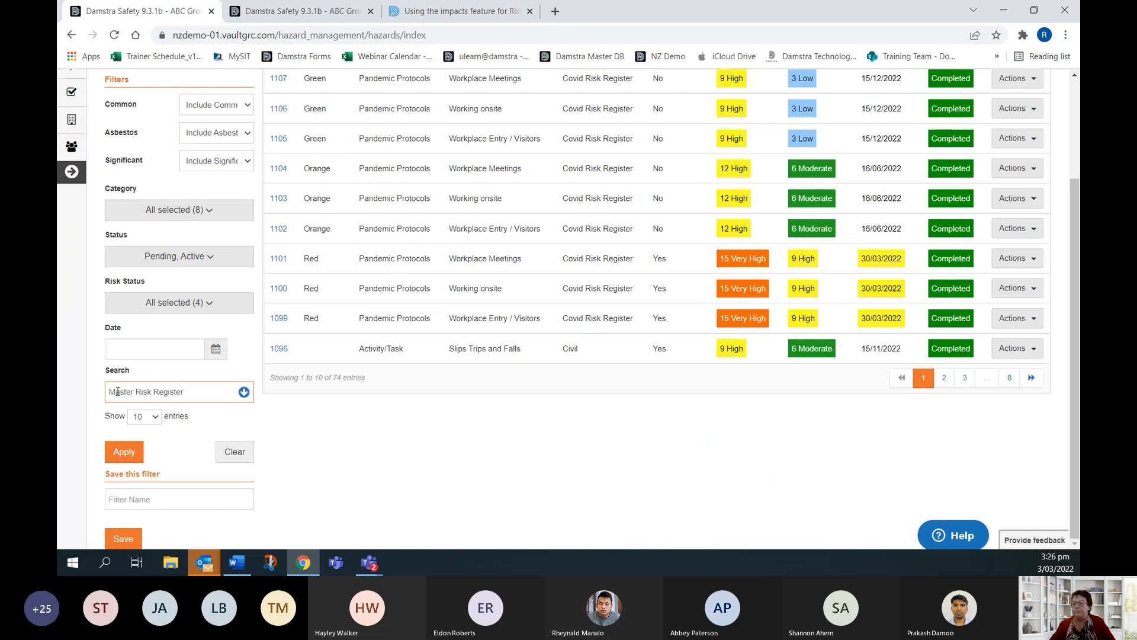
click(124, 453)
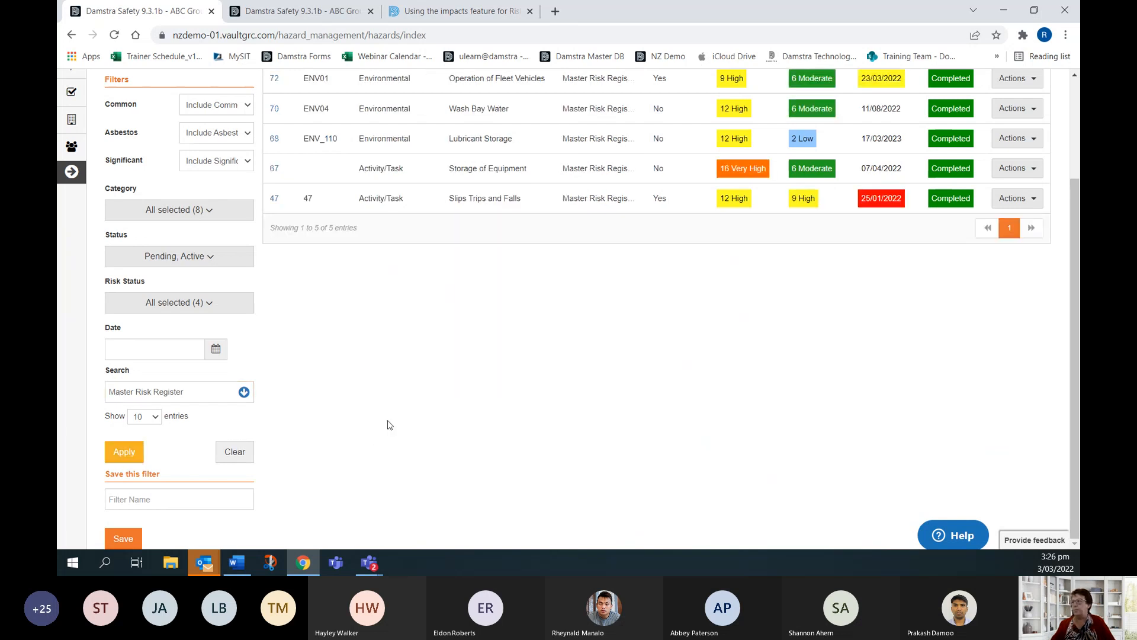
scroll(388, 422, up, 3)
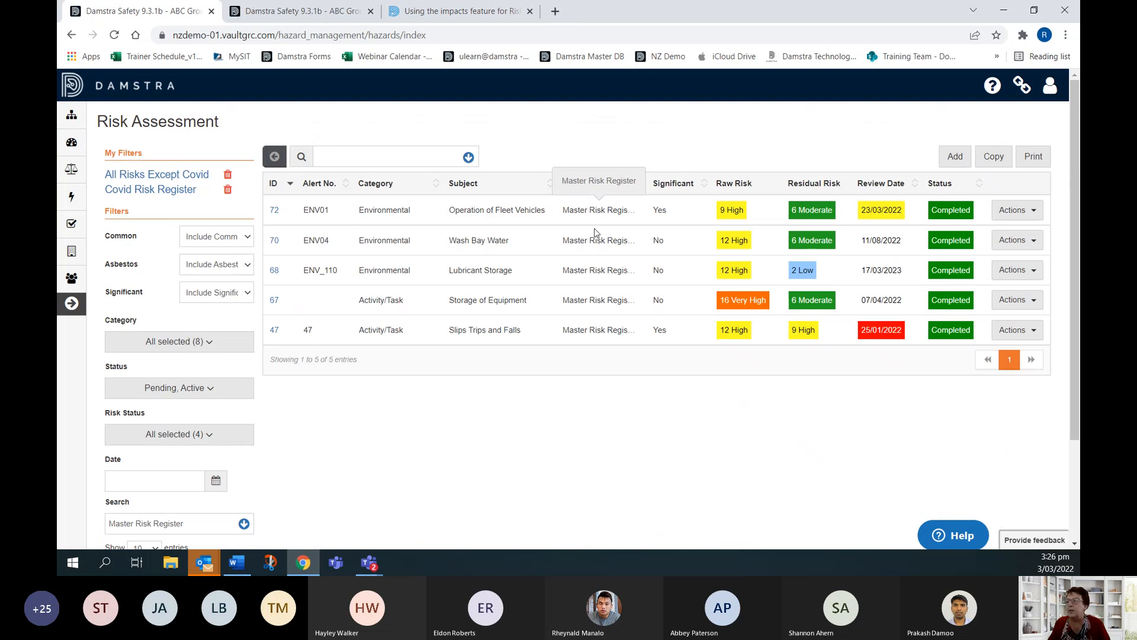
Step: Save the search-based filter under the name "Master Risk Register"
scroll(500, 411, down, 2)
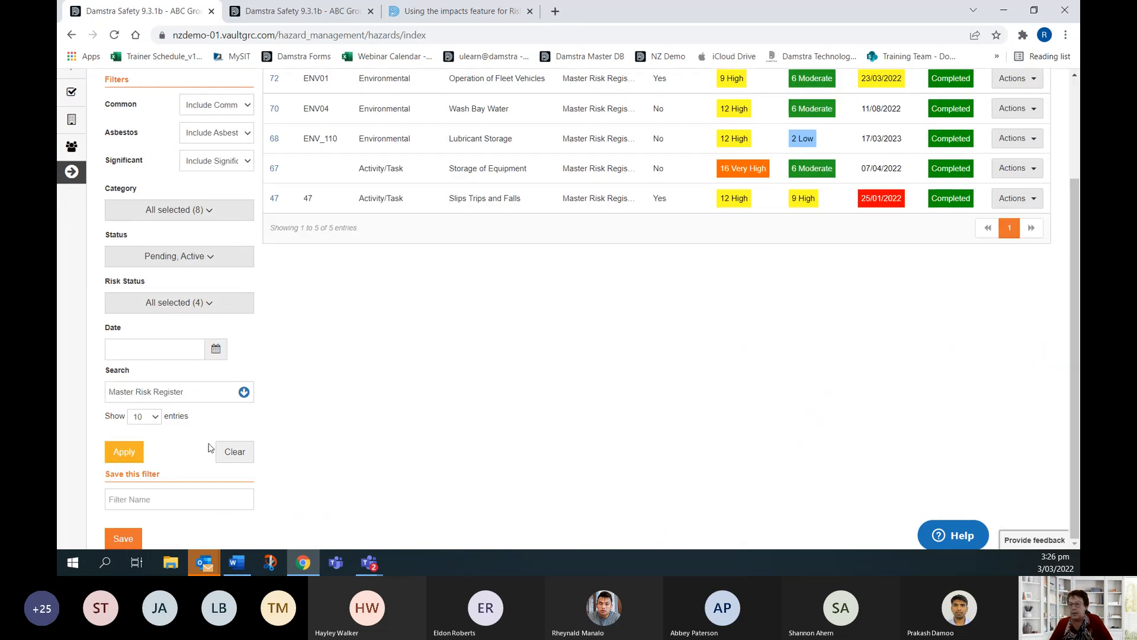
click(132, 492)
text(M)
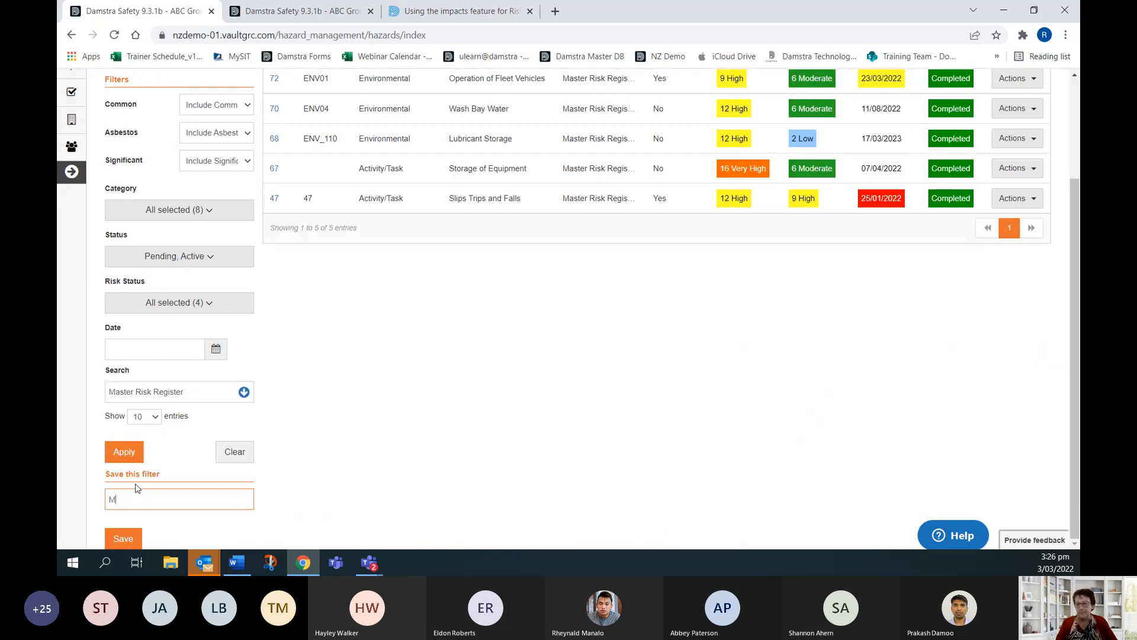
text(aster Risk Register)
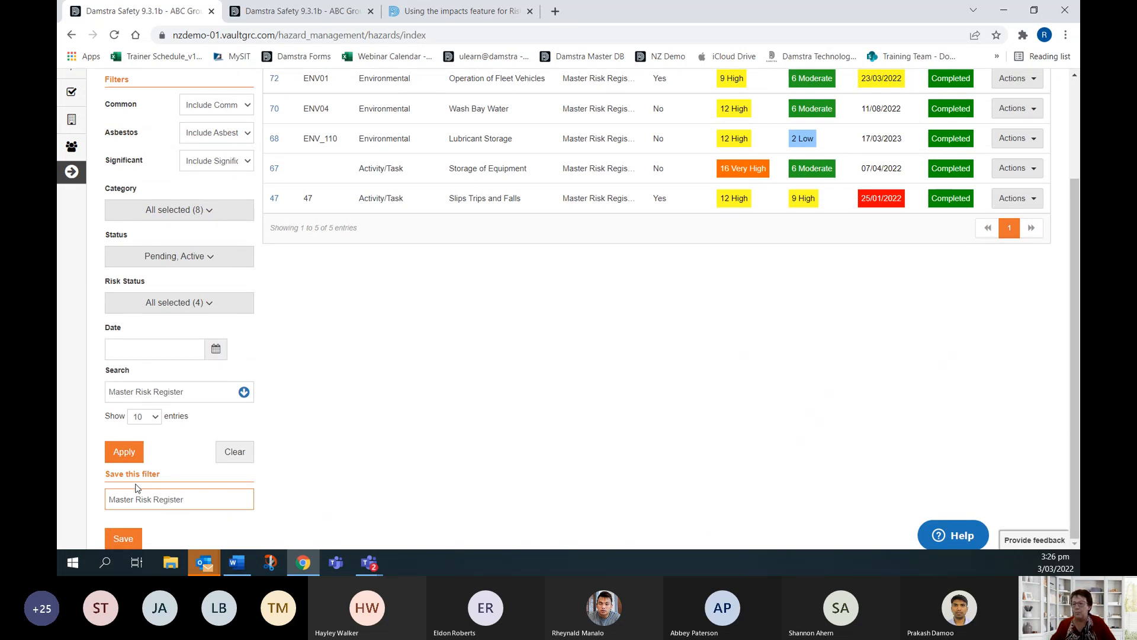
click(124, 538)
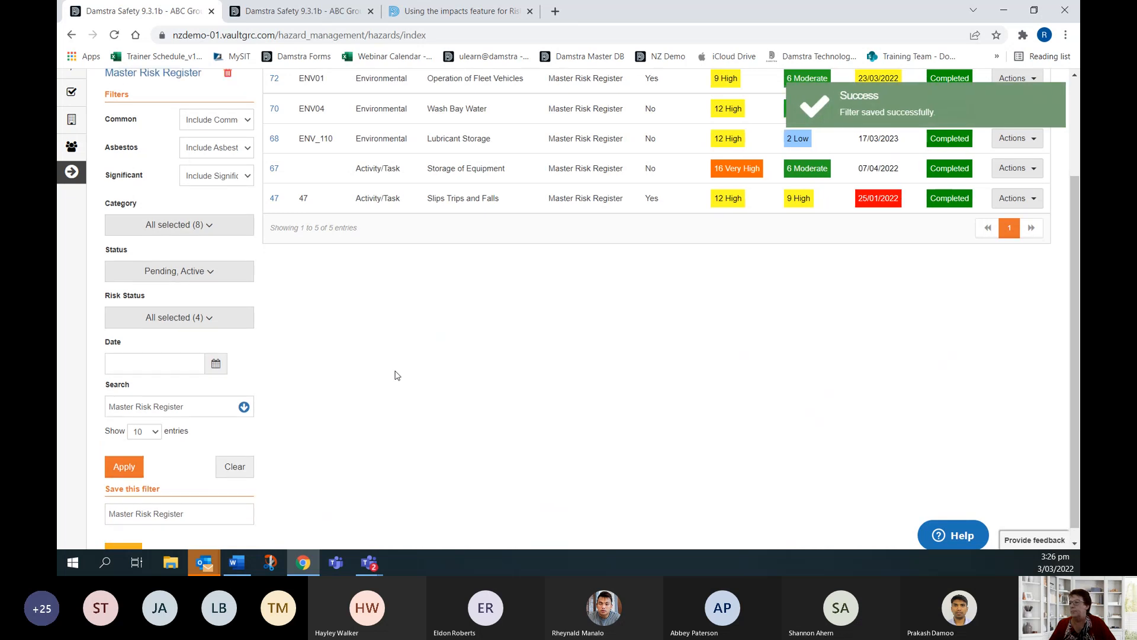
Step: Apply the saved All Risks Except Covid filter to the risk assessment list
scroll(417, 386, up, 3)
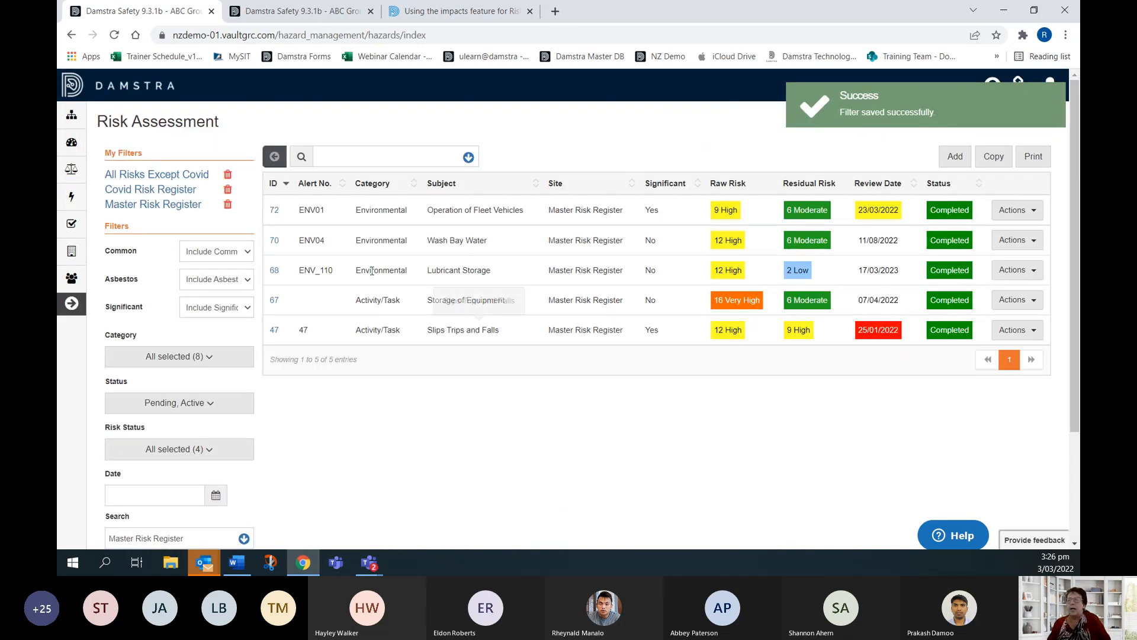
click(140, 175)
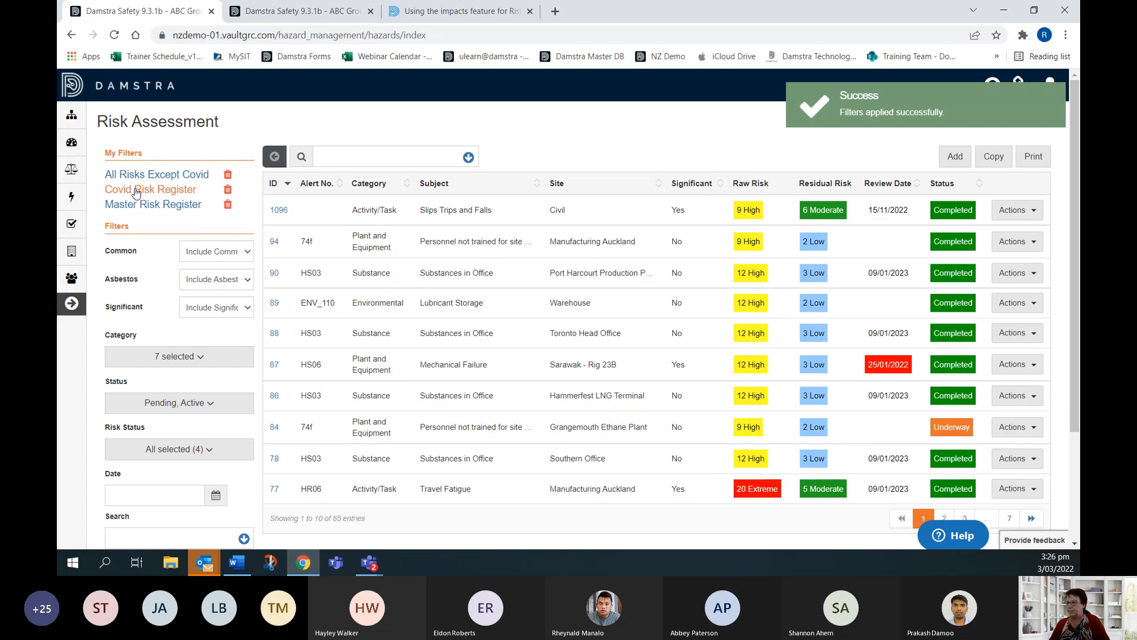
Step: Apply the saved Covid Risk Register filter, followed by the saved Master Risk Register filter, to view their risk lists
click(136, 192)
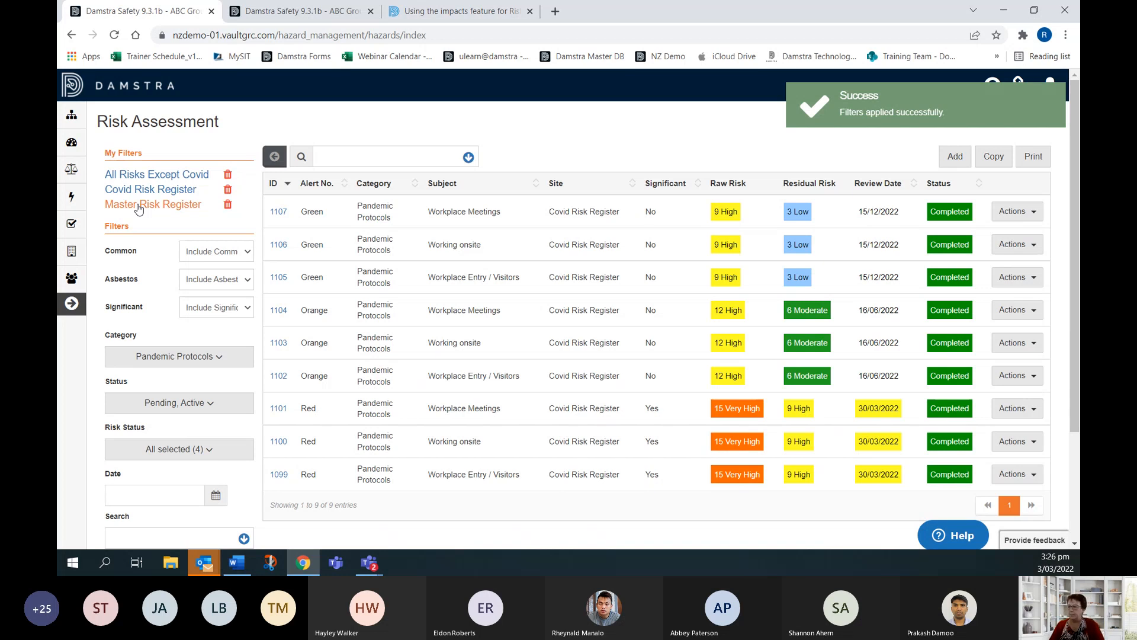
click(138, 206)
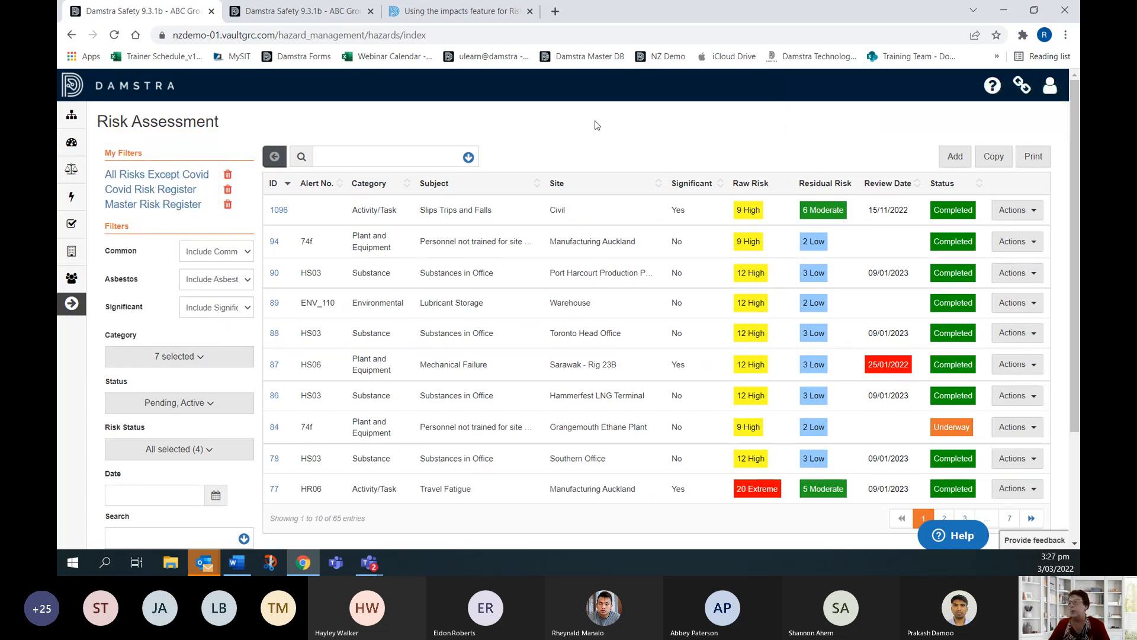
Step: Start a new risk with the subject "Manual Handling" and assign it to the Master Risk Register site under zz - Risk Registers
click(956, 157)
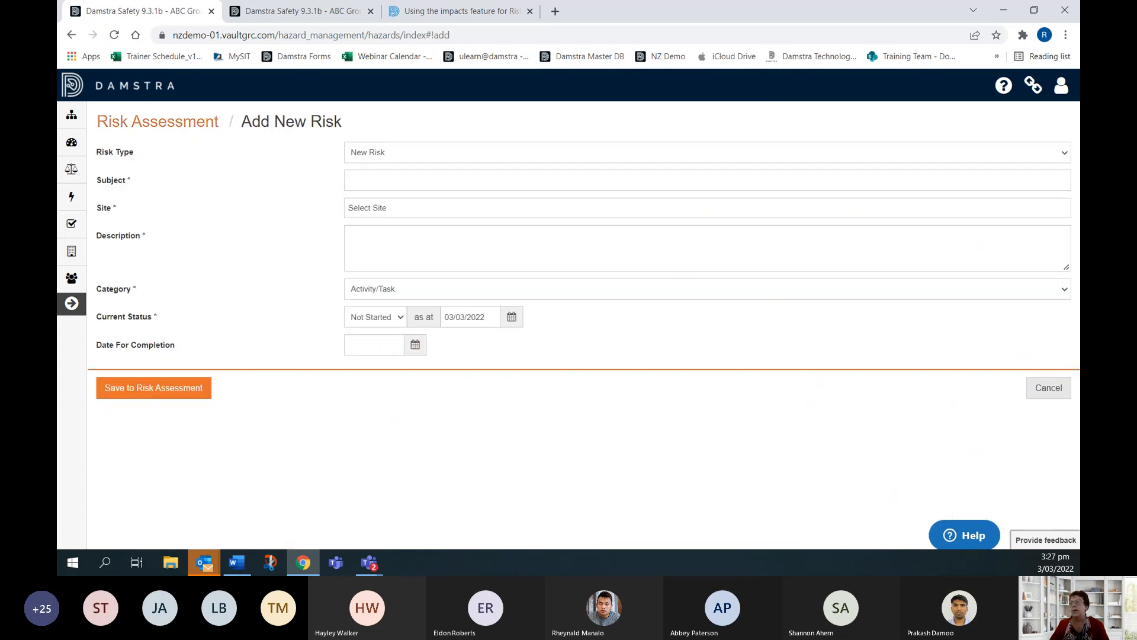
click(359, 186)
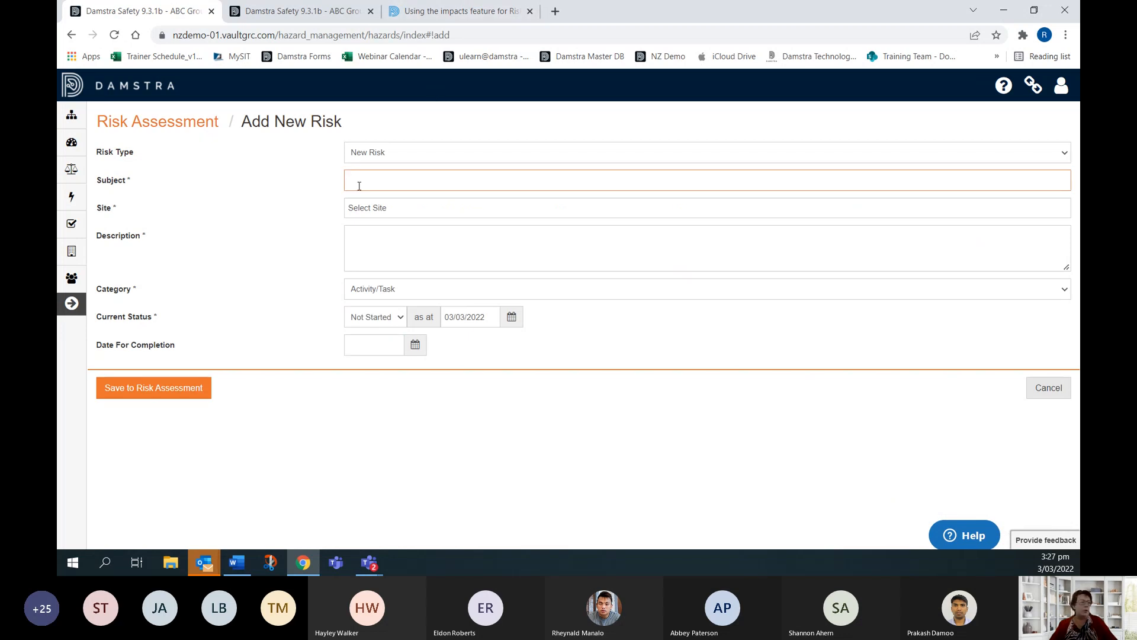
text(Manual Handling)
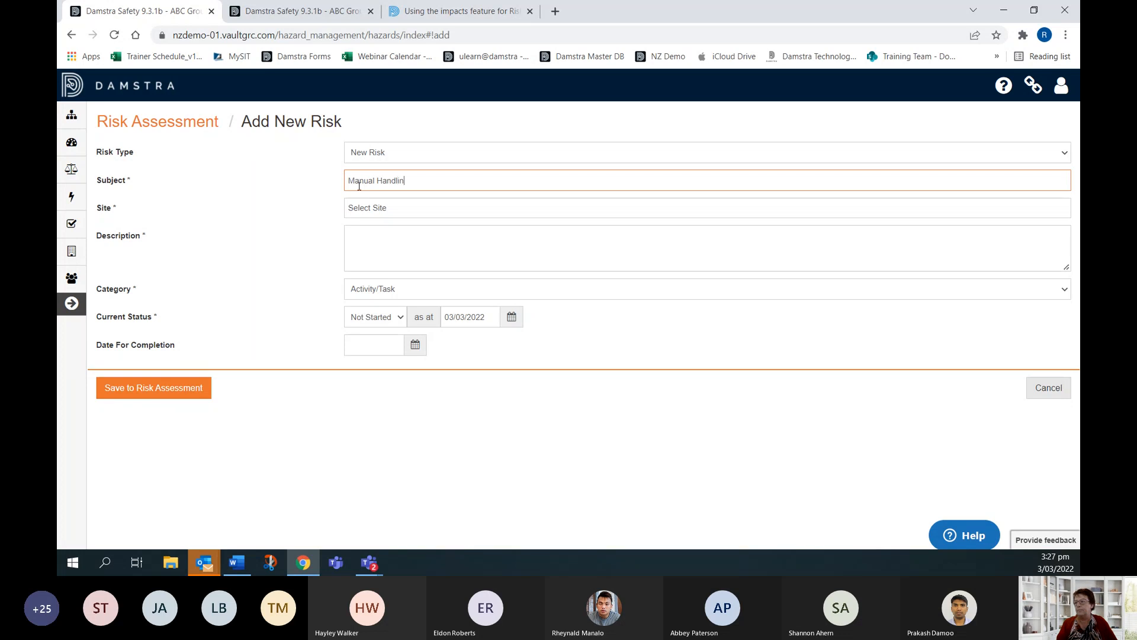
click(396, 208)
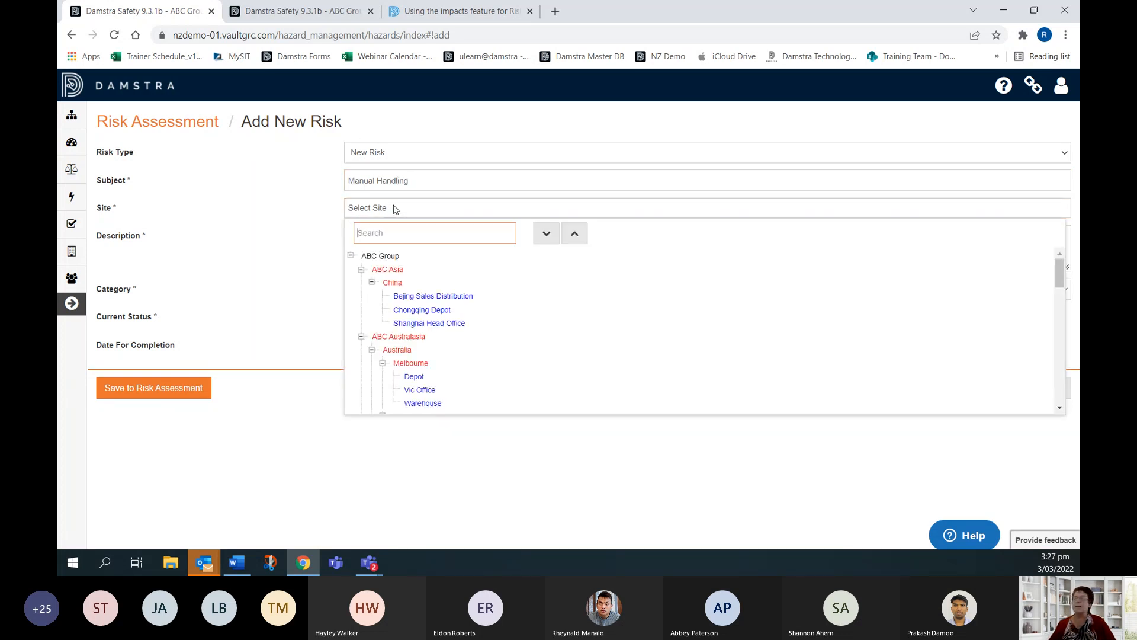
scroll(620, 350, down, 10)
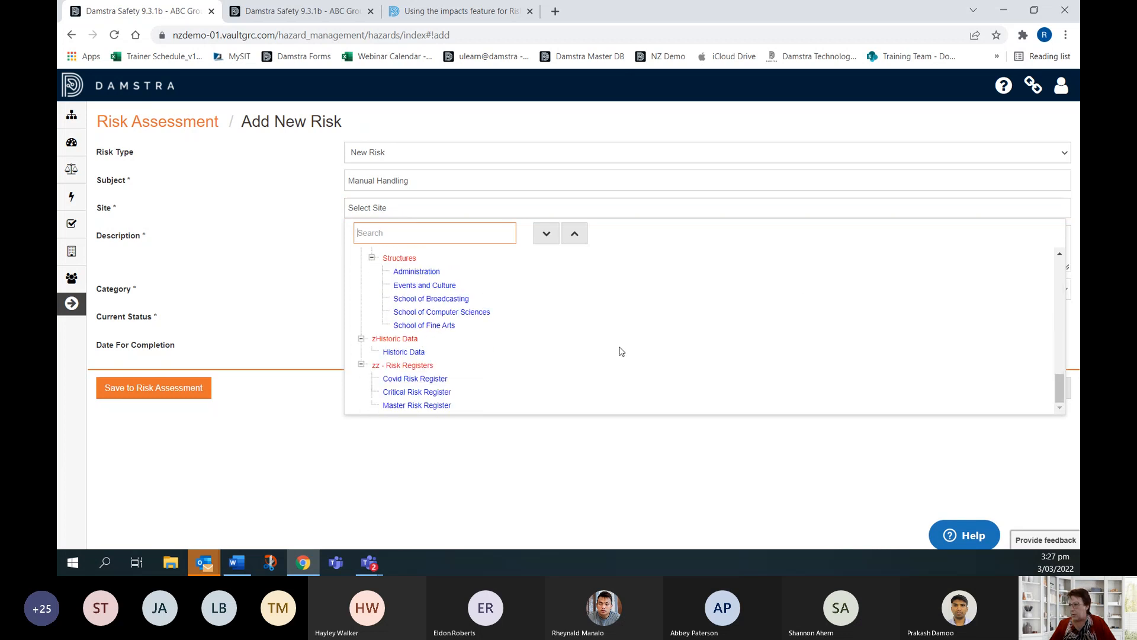
click(417, 408)
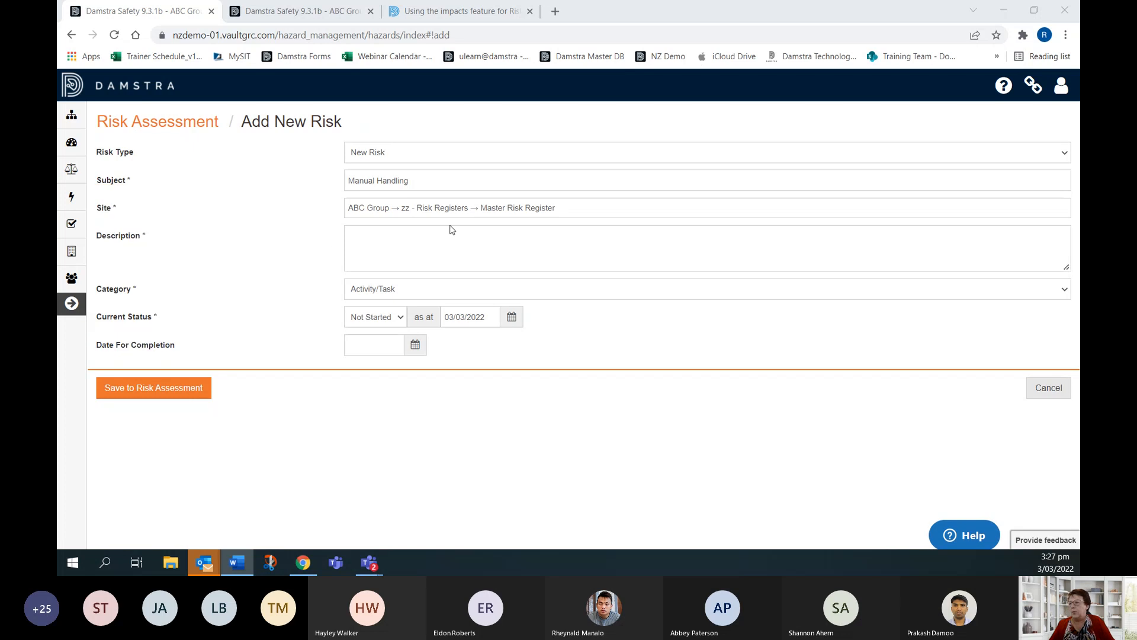
Step: Describe manual handling as transporting or supporting a load by hand or bodily force, set completion to 04/03/2022, and save the risk
click(363, 232)
text(Manual handling means transporting or supporting a load by hand or bodily force. It includes lifting, putting down, pushing, pulling, carrying or moving loads.)
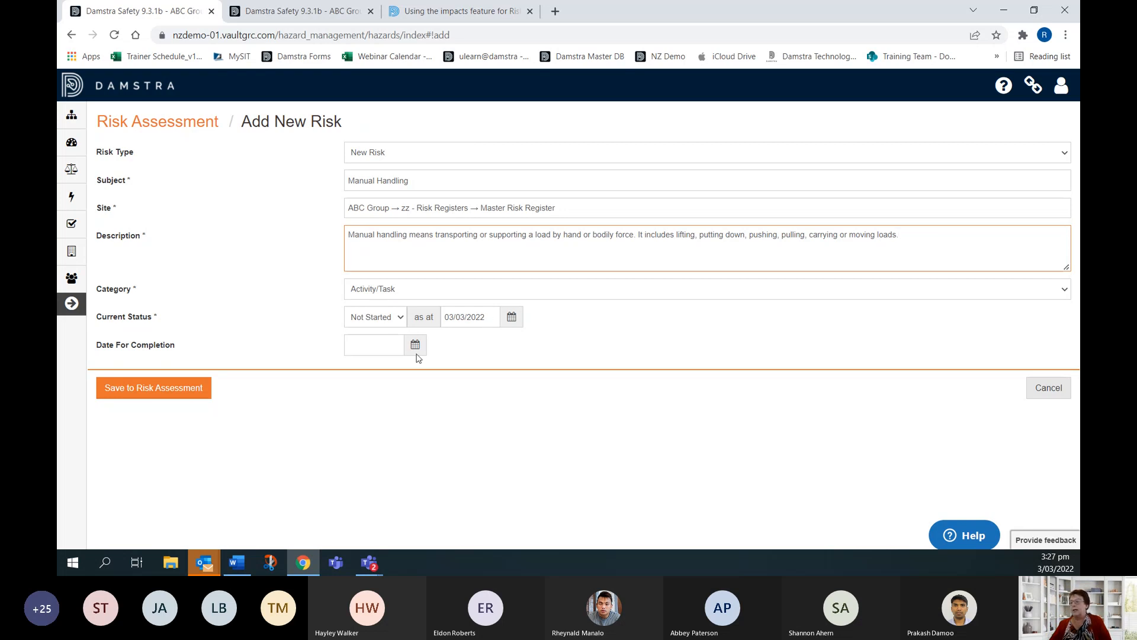
click(415, 345)
click(434, 228)
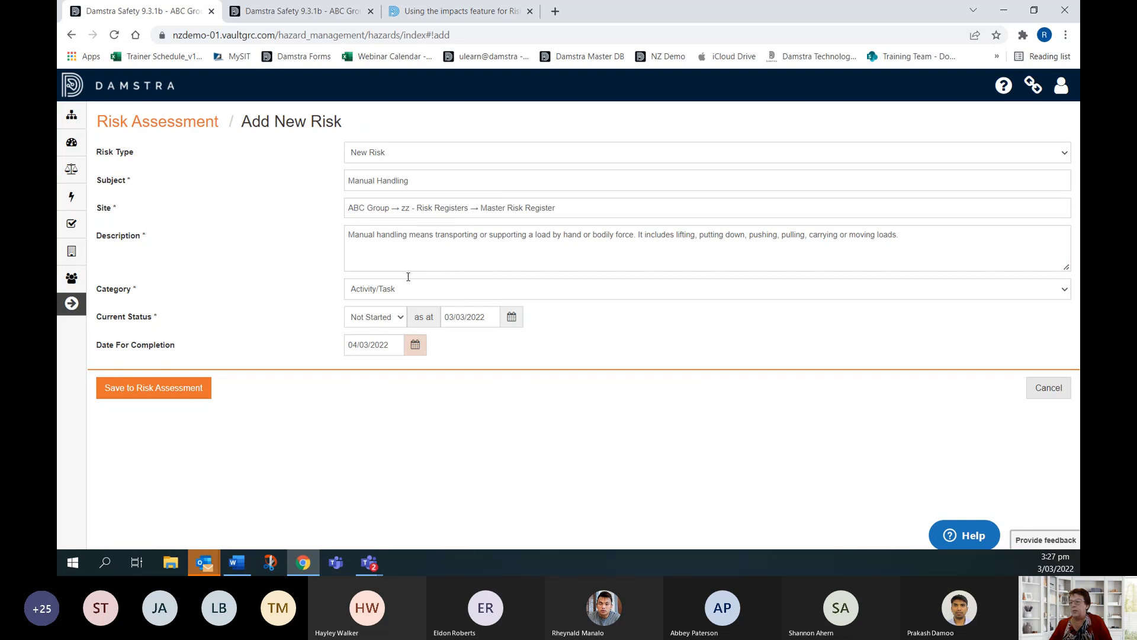
click(141, 392)
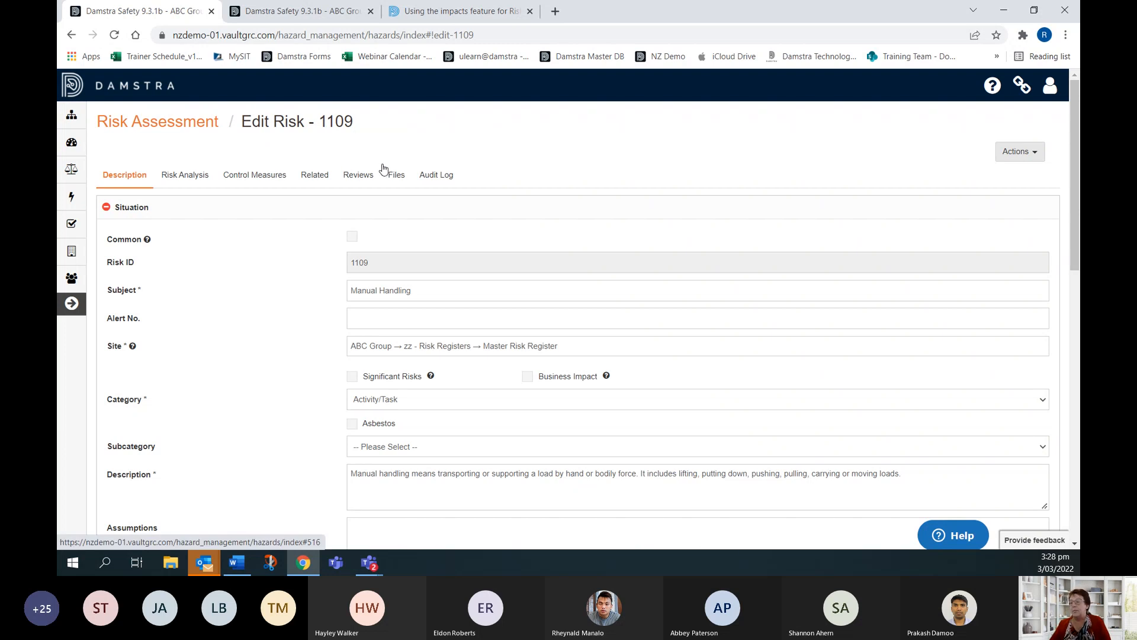
Step: Set the Manual Handling risk's subcategory to Lifting and Moving
scroll(273, 252, down, 2)
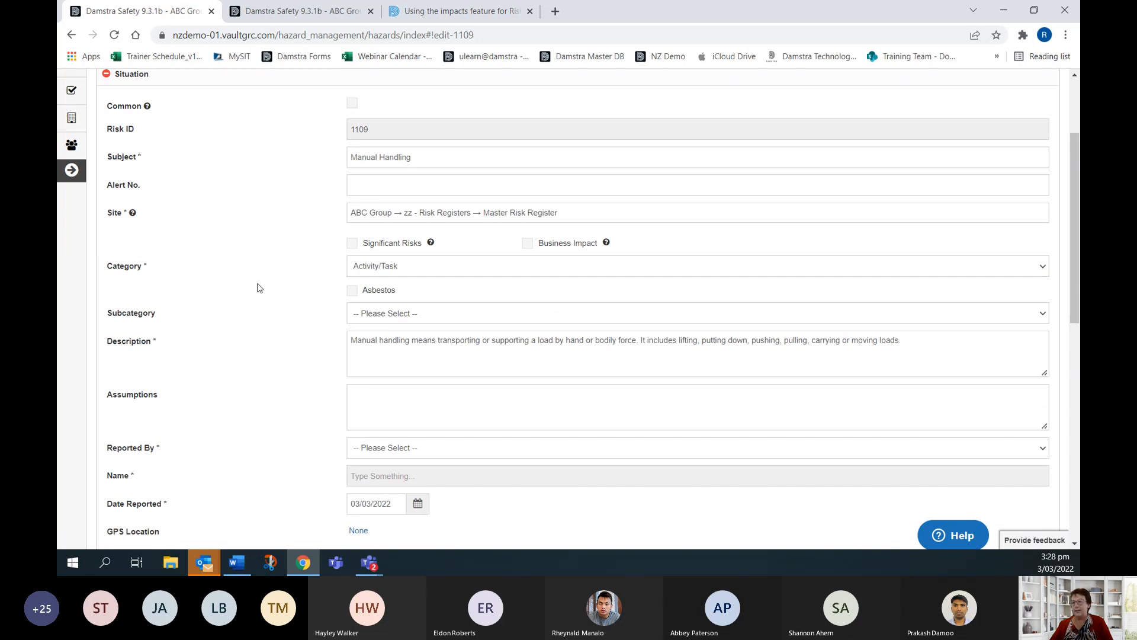
click(383, 316)
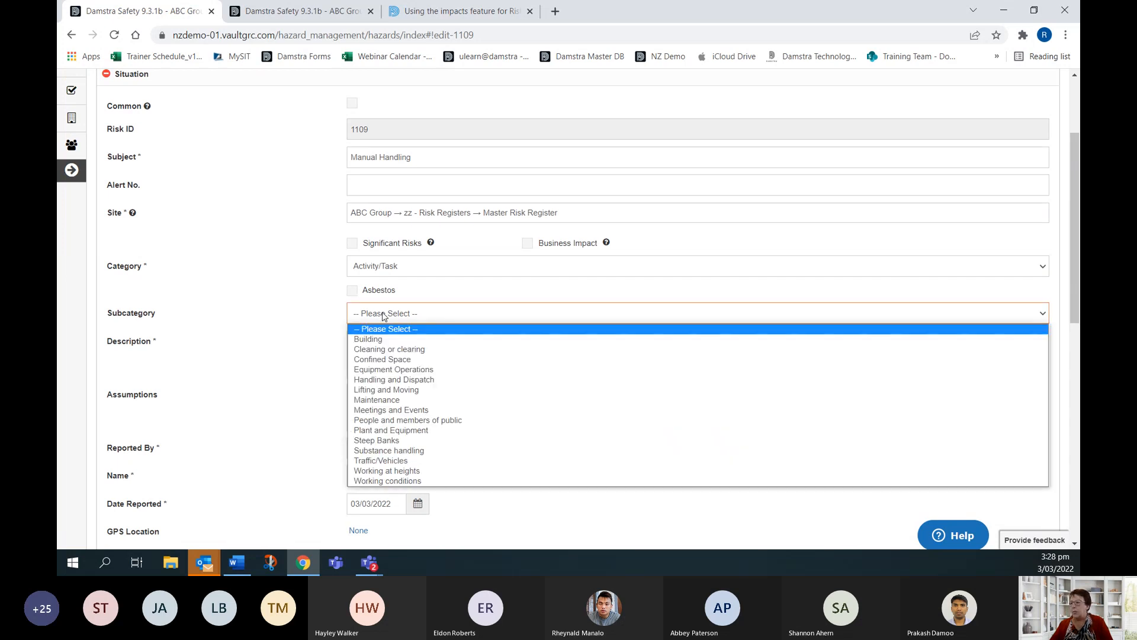
click(400, 389)
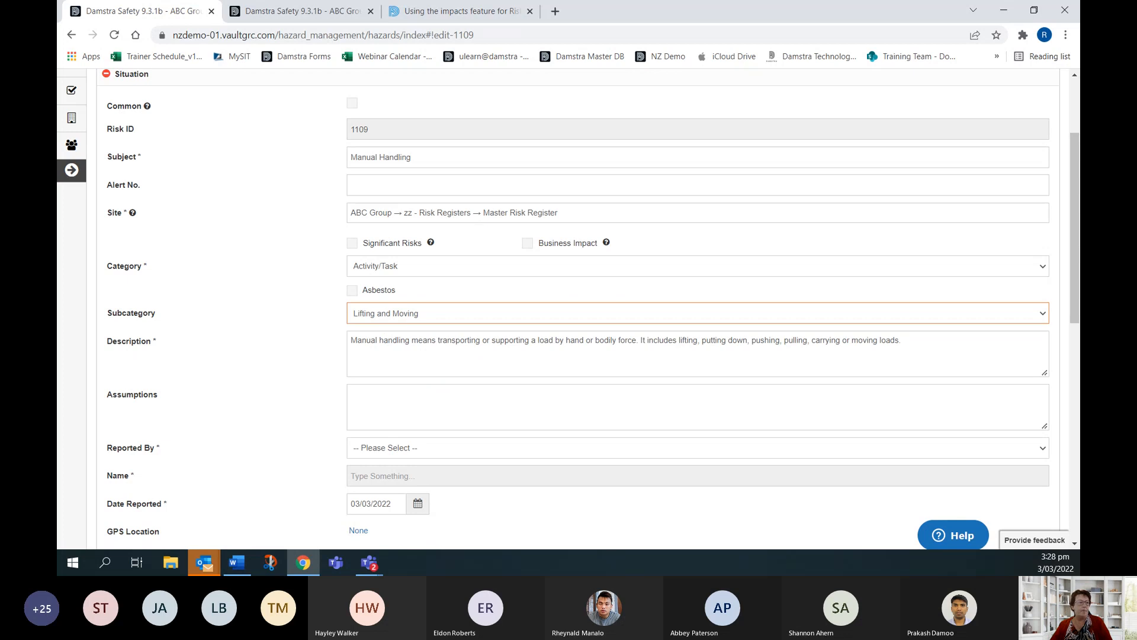
Step: Set Reported By to Worker and select the reporting worker's name from the Southern Office
scroll(300, 280, down, 1)
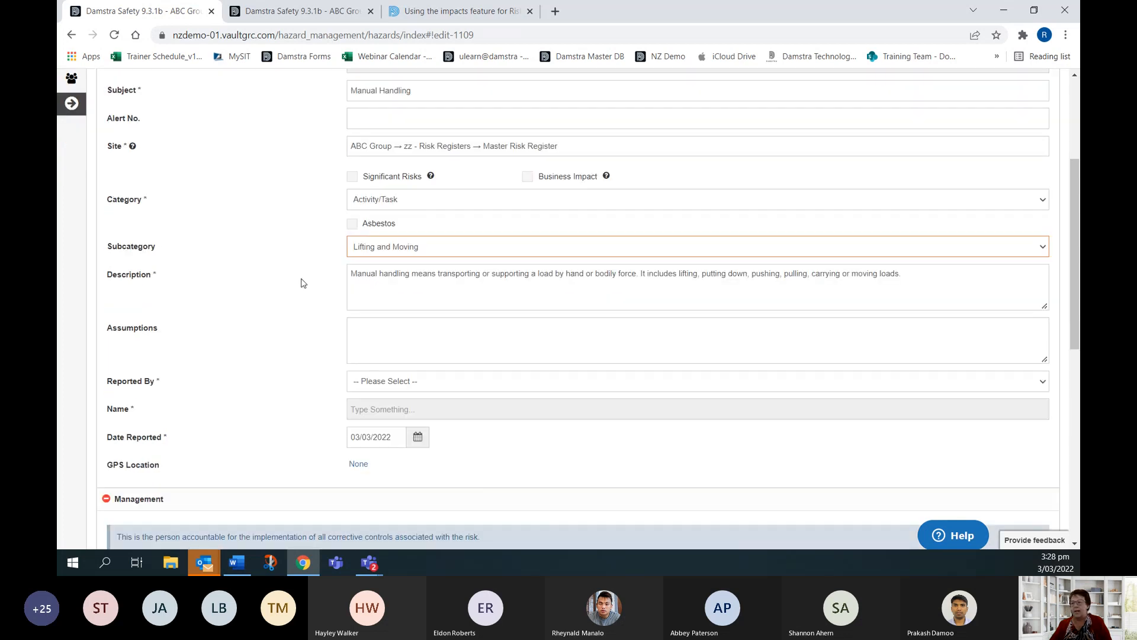
click(384, 382)
click(374, 409)
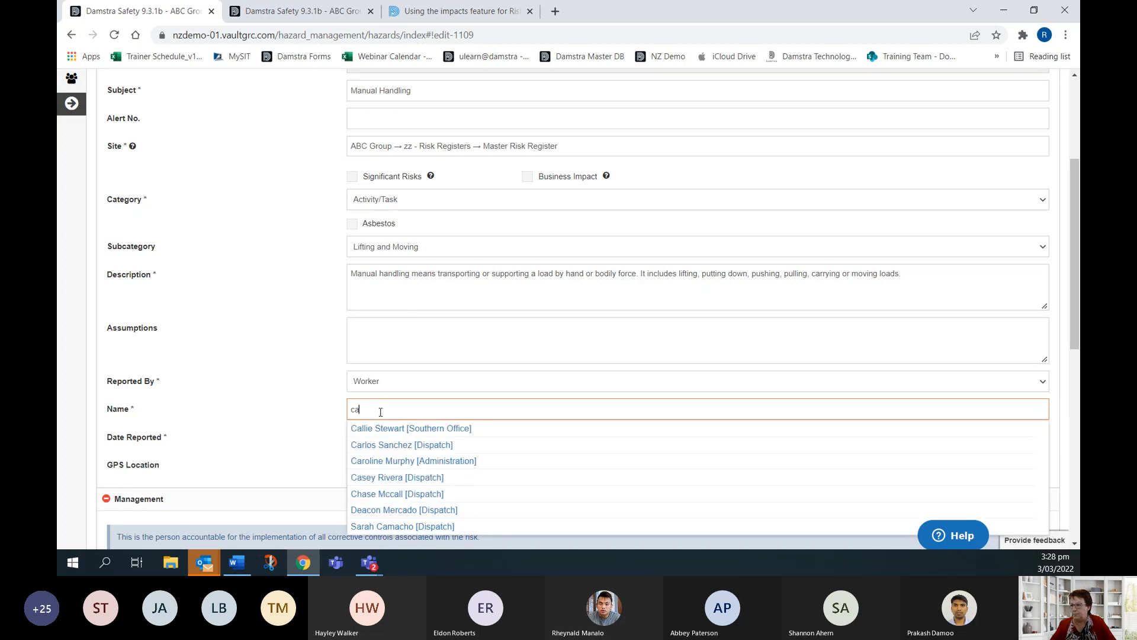
click(377, 429)
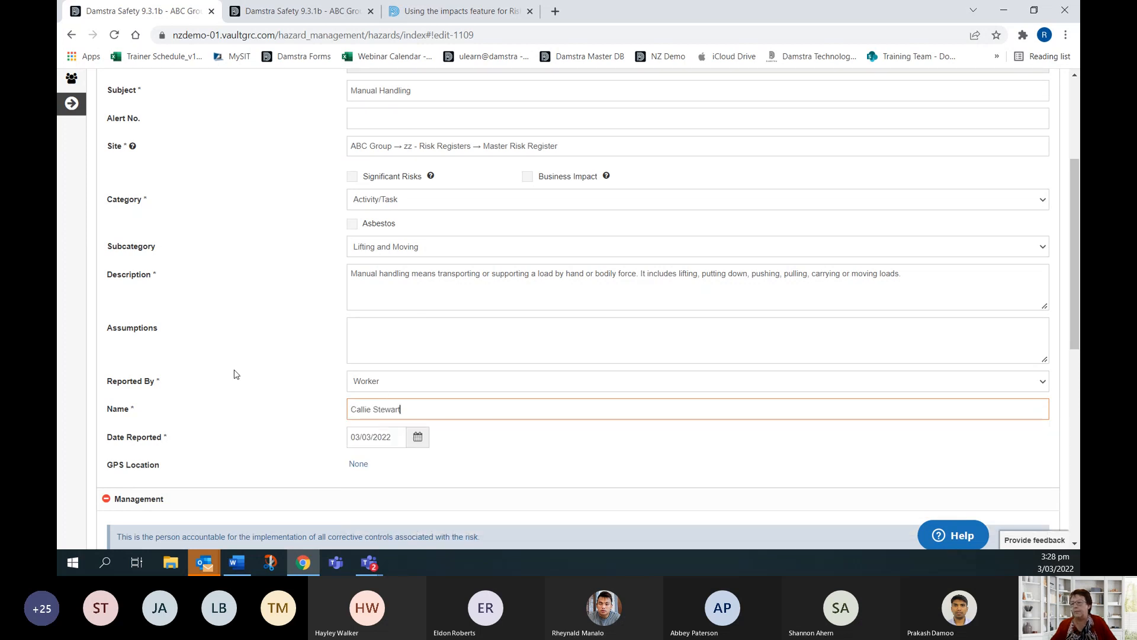
Step: Assign a Southern Office employee as the person accountable for the risk's corrective controls
scroll(234, 374, down, 5)
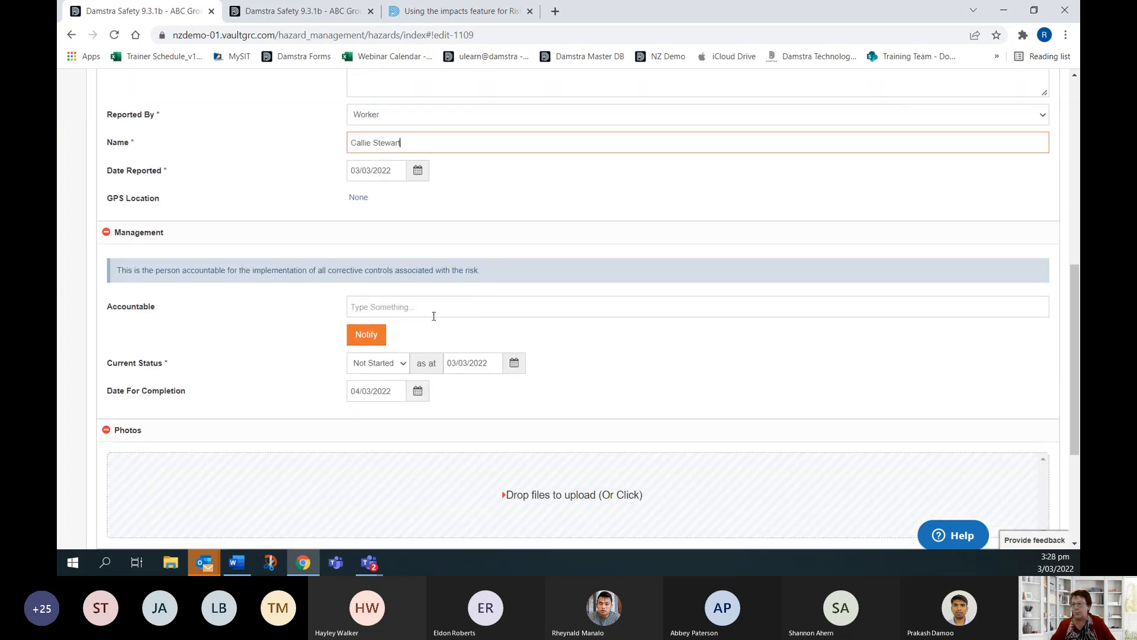
click(381, 306)
text(lan)
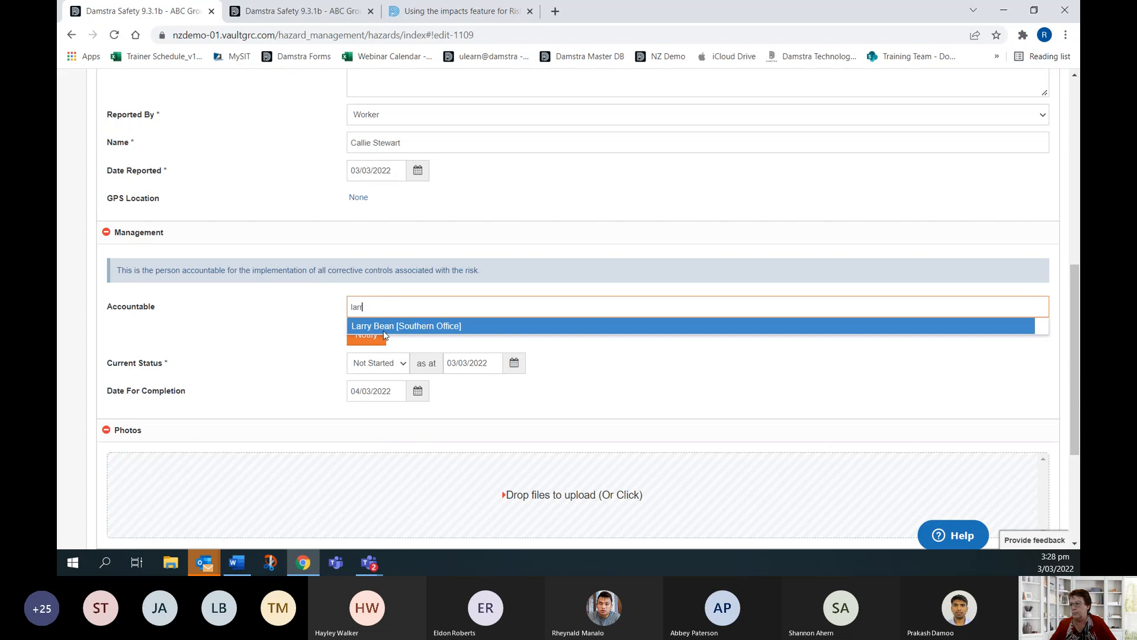
click(384, 327)
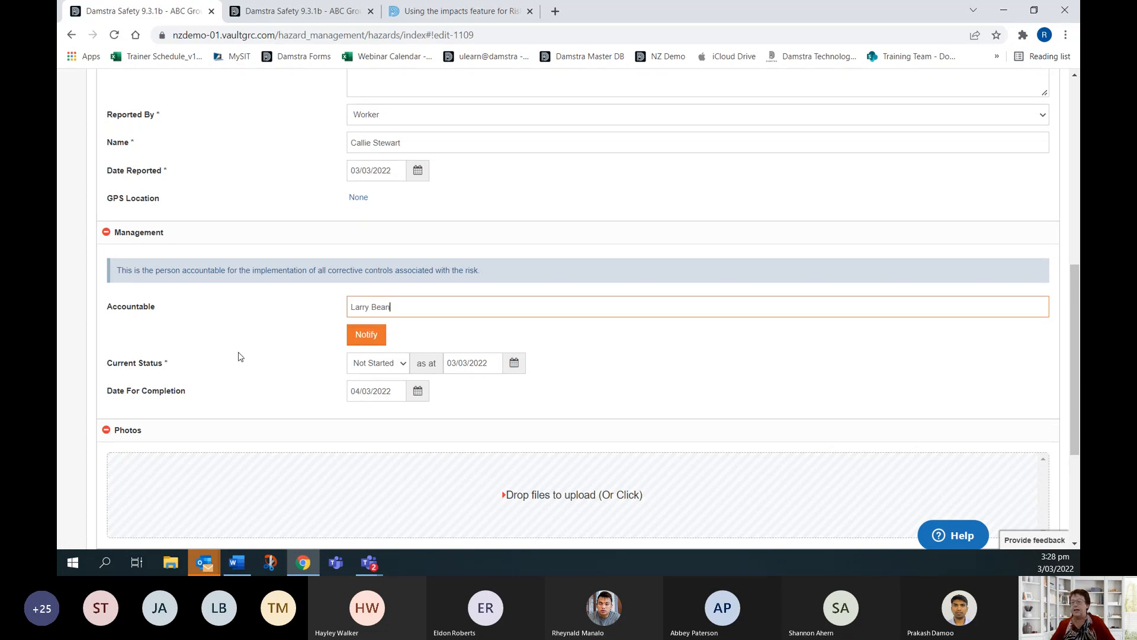
Step: Upload the lifting technique illustration to the risk's photos
scroll(233, 343, down, 2)
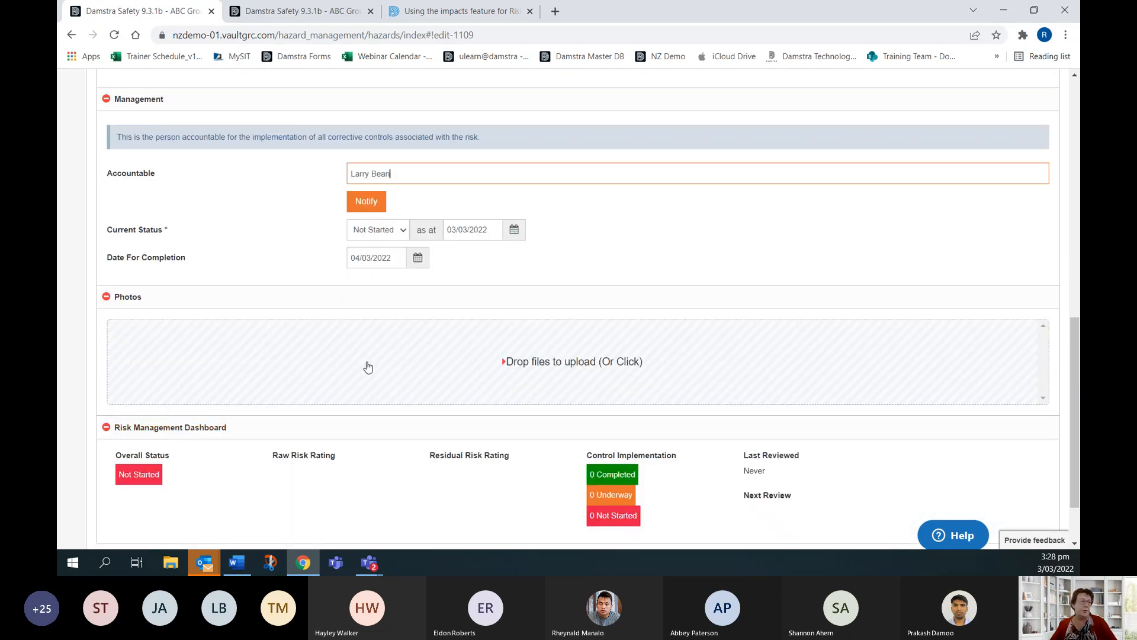
click(370, 366)
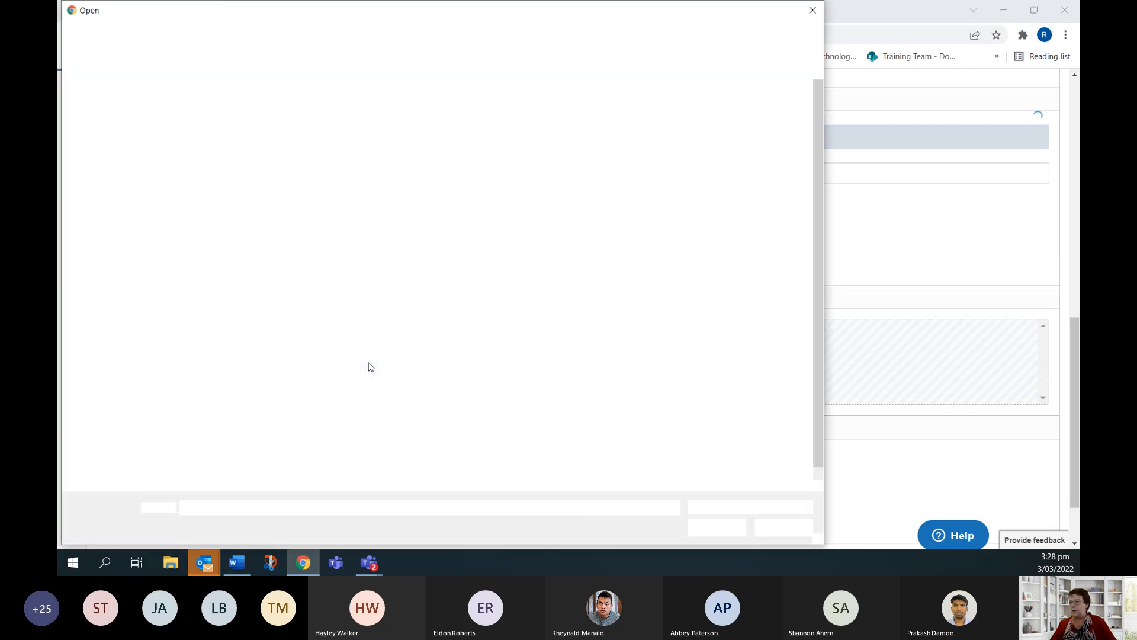
click(775, 430)
click(735, 534)
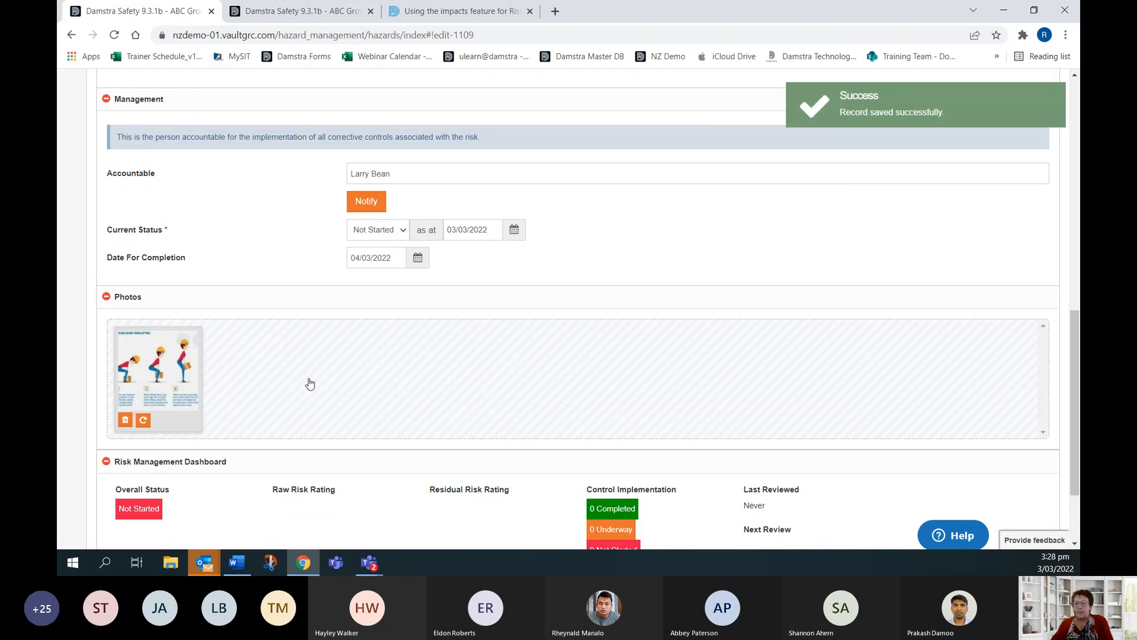
Step: Start a new risk analysis entry with hazard class Physical and hazard task Manual handling
scroll(309, 373, down, 2)
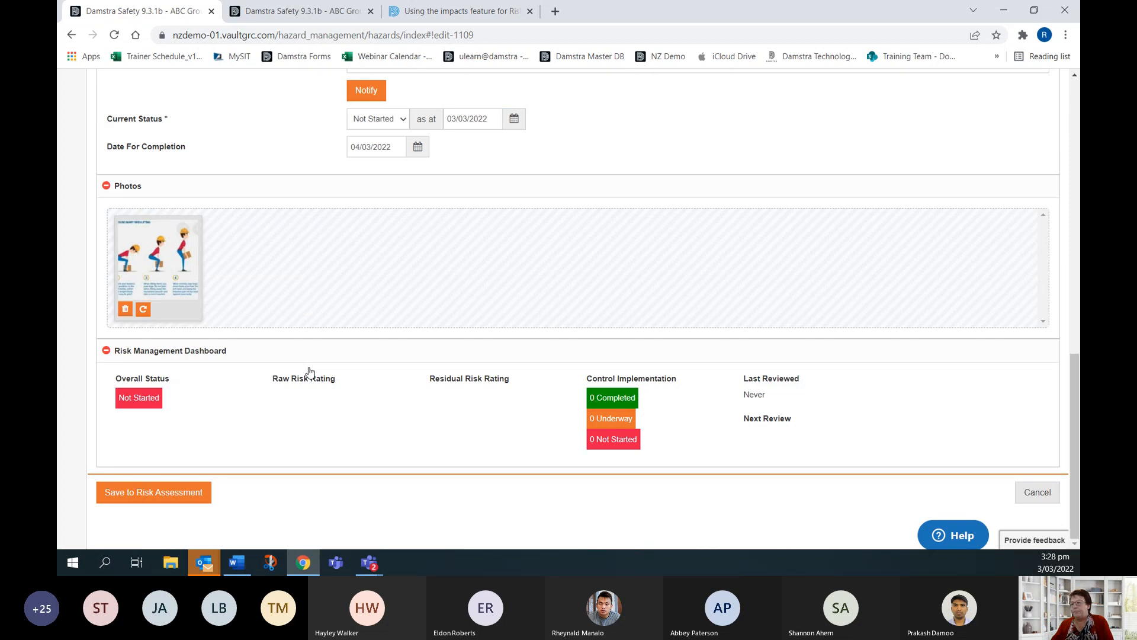
scroll(308, 372, up, 15)
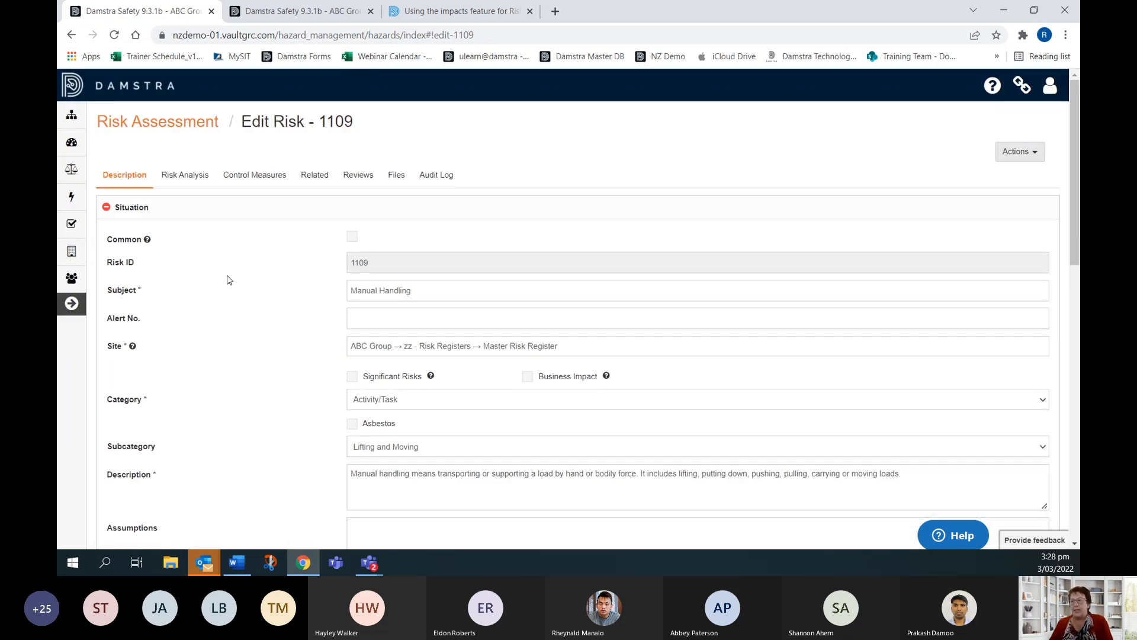
click(190, 176)
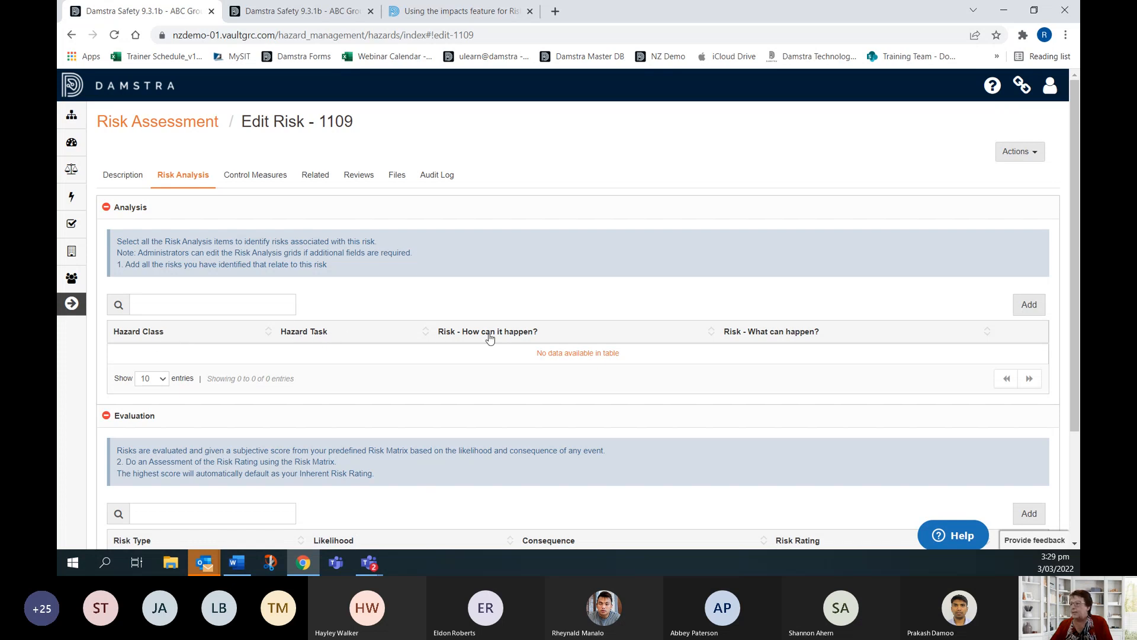
click(1025, 305)
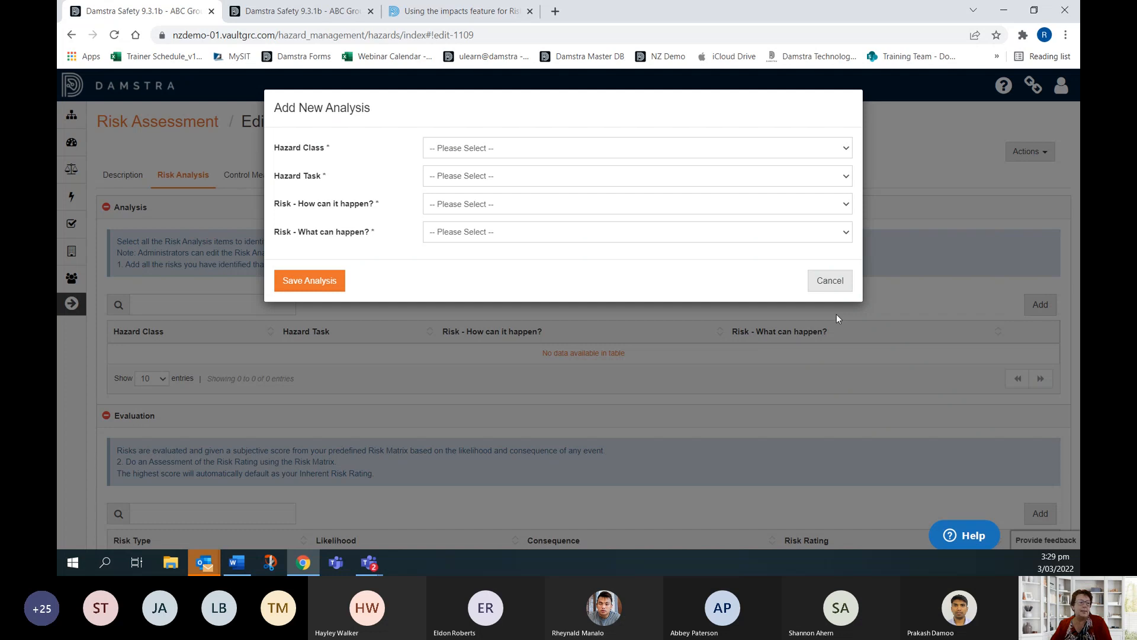
key(alt+Tab)
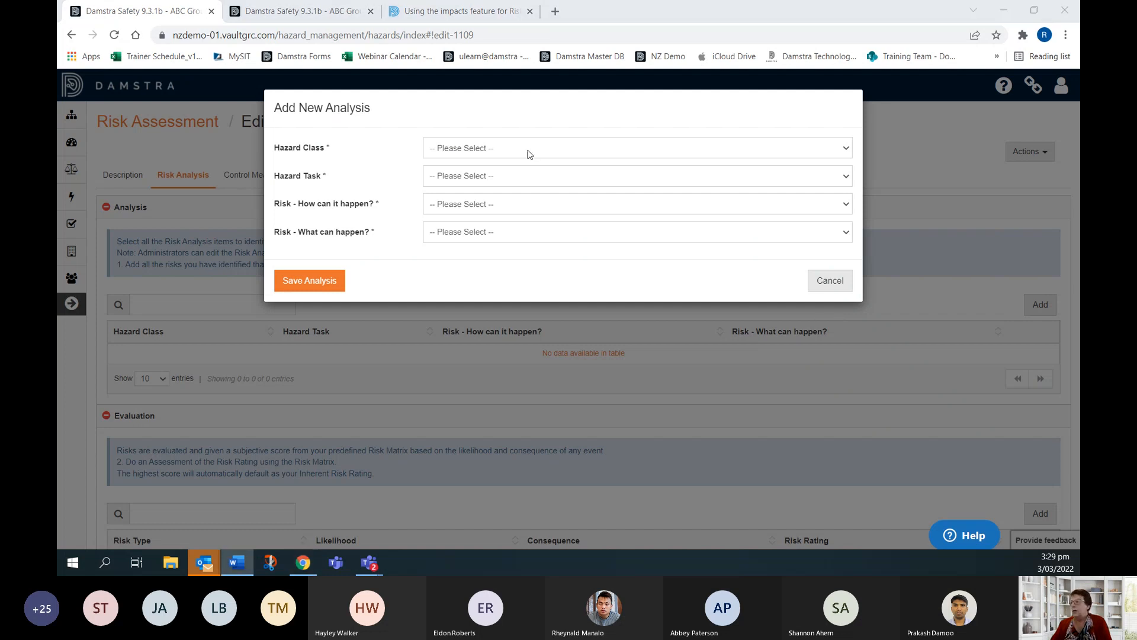
click(503, 149)
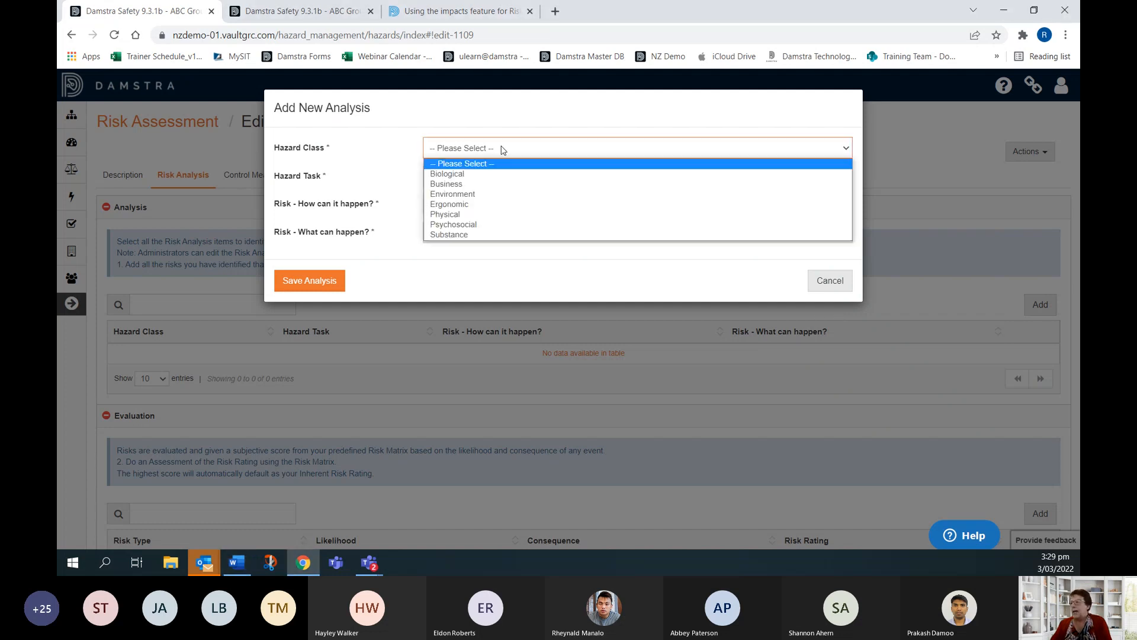
click(458, 214)
click(465, 176)
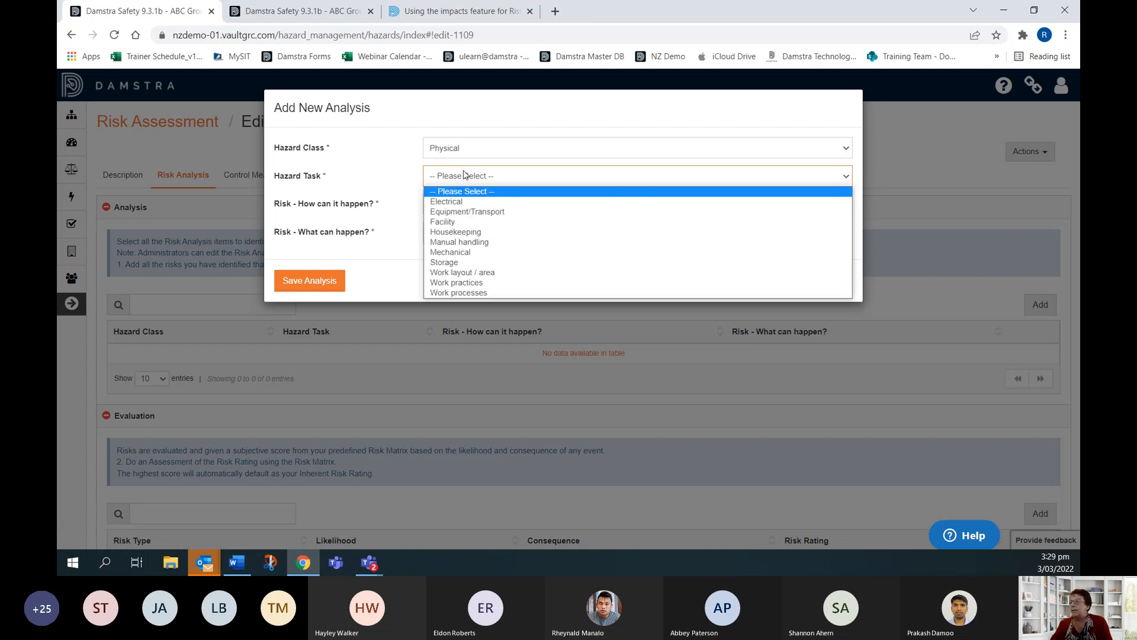
click(459, 241)
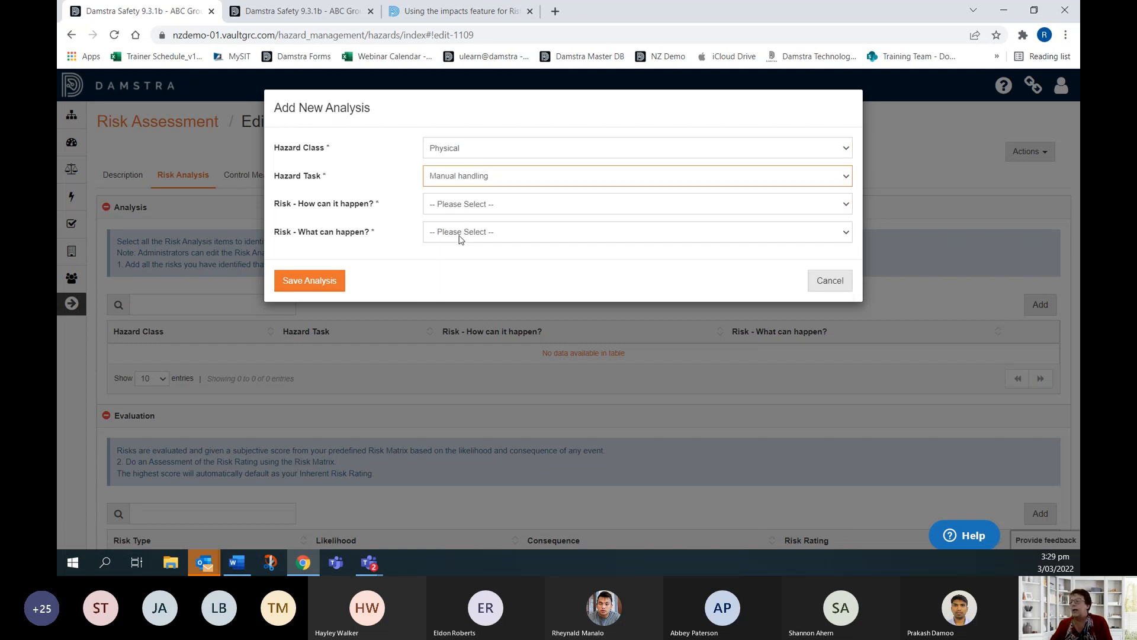
Step: Set how the risk can happen to Heavy loads and what can happen to Serious injury, and save the analysis
click(458, 204)
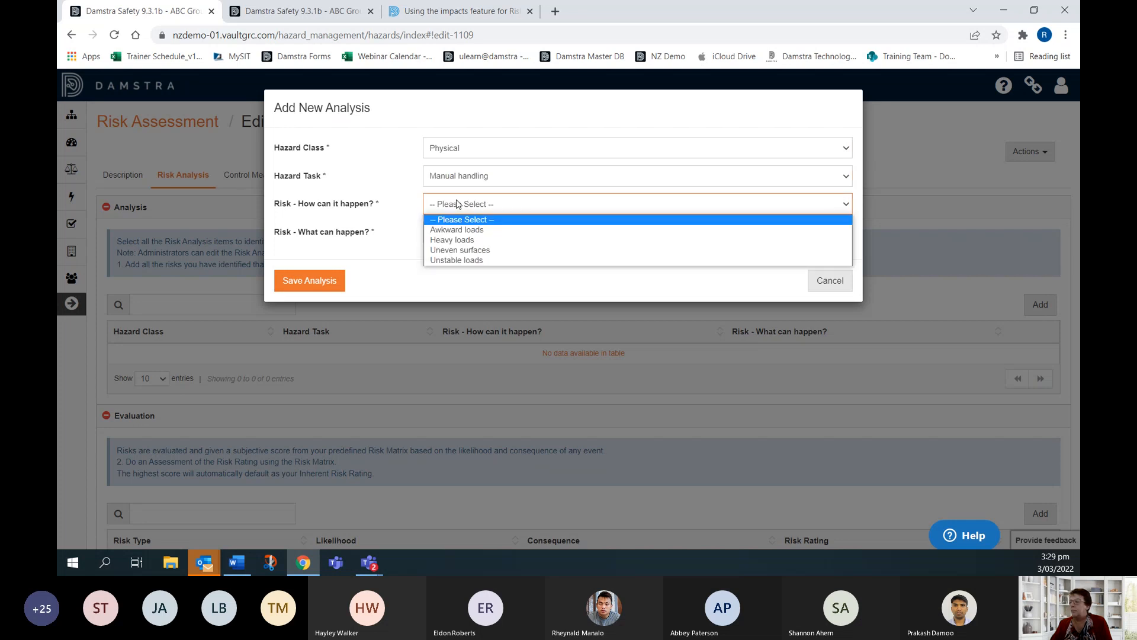
click(453, 240)
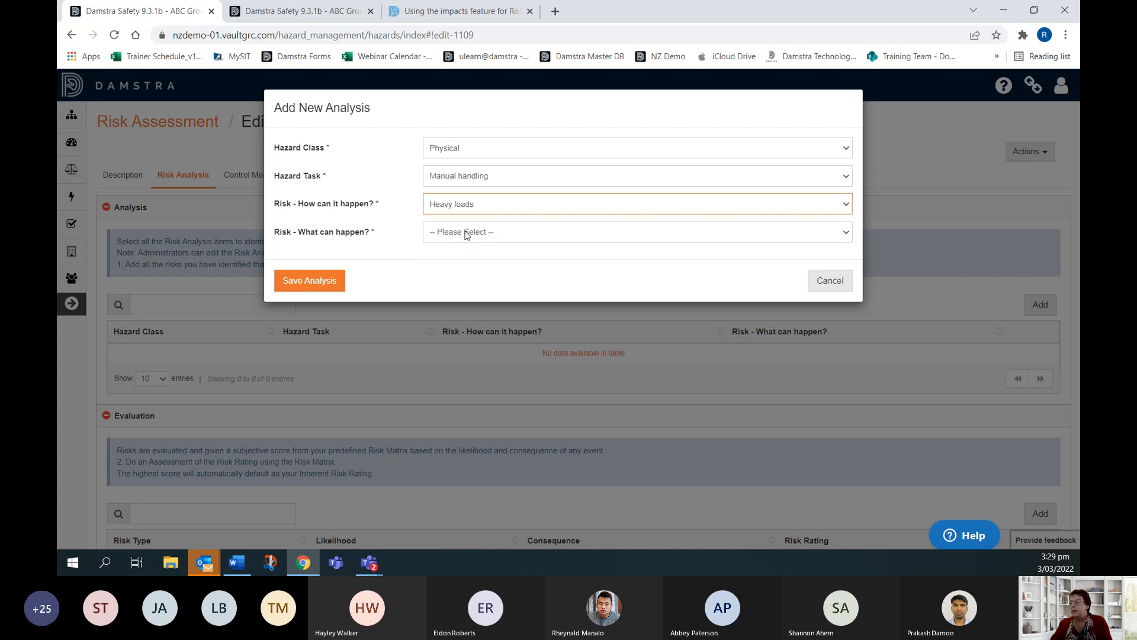
click(465, 233)
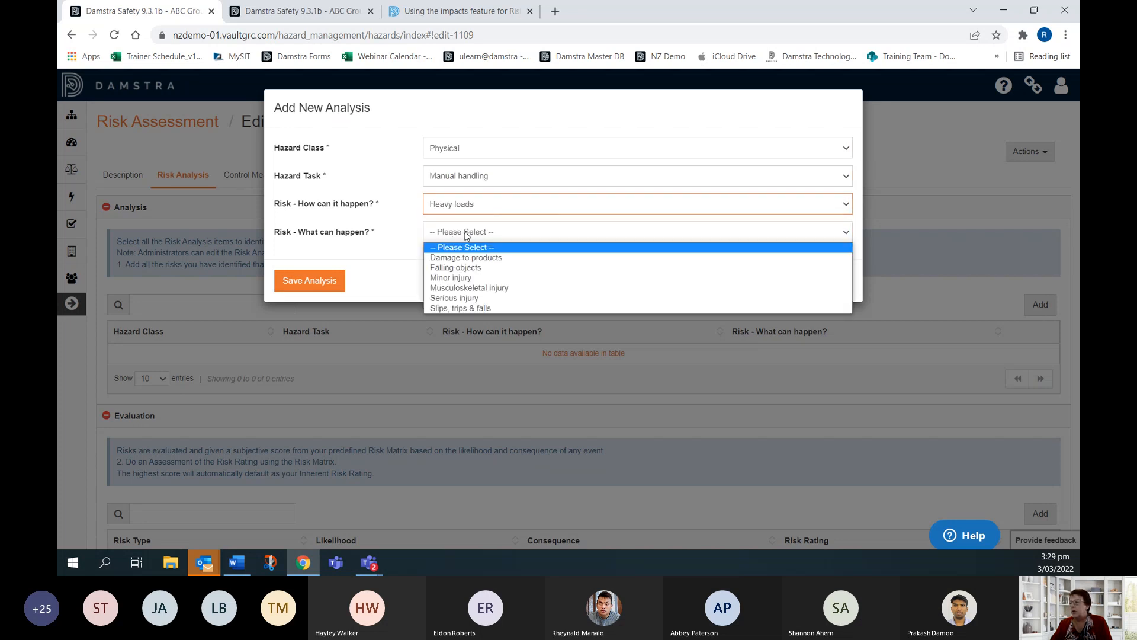
click(461, 300)
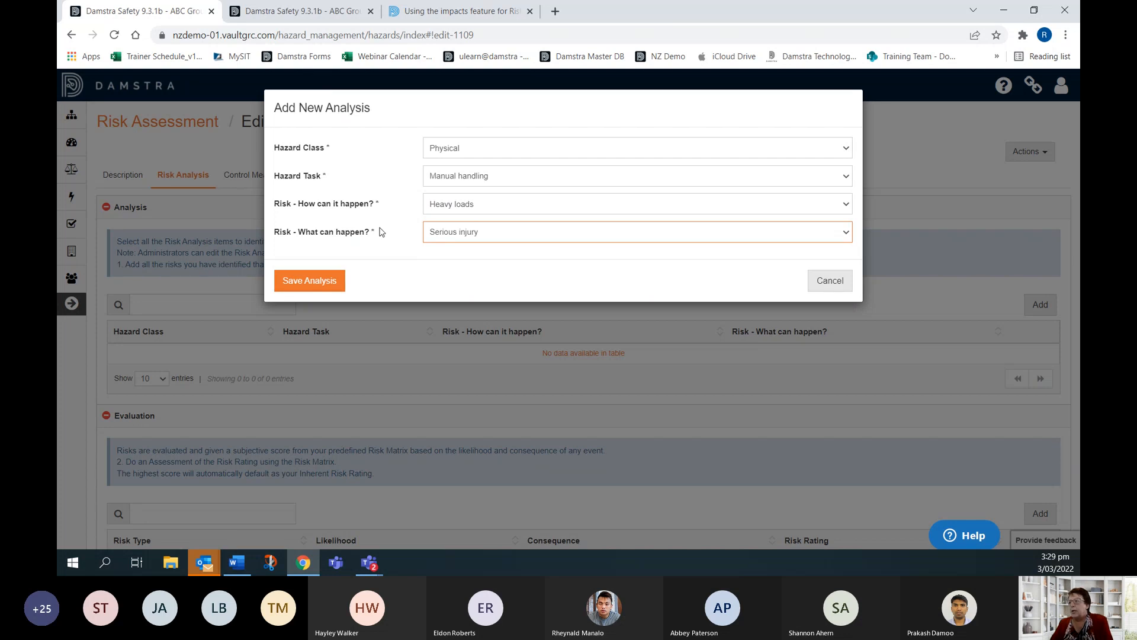
click(459, 206)
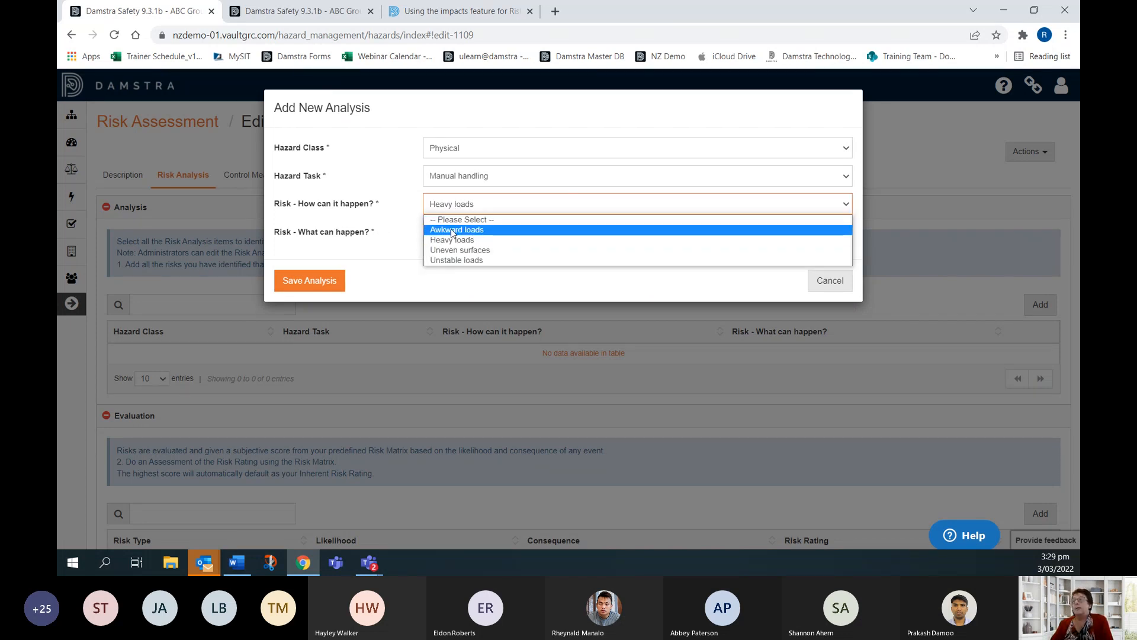
click(388, 152)
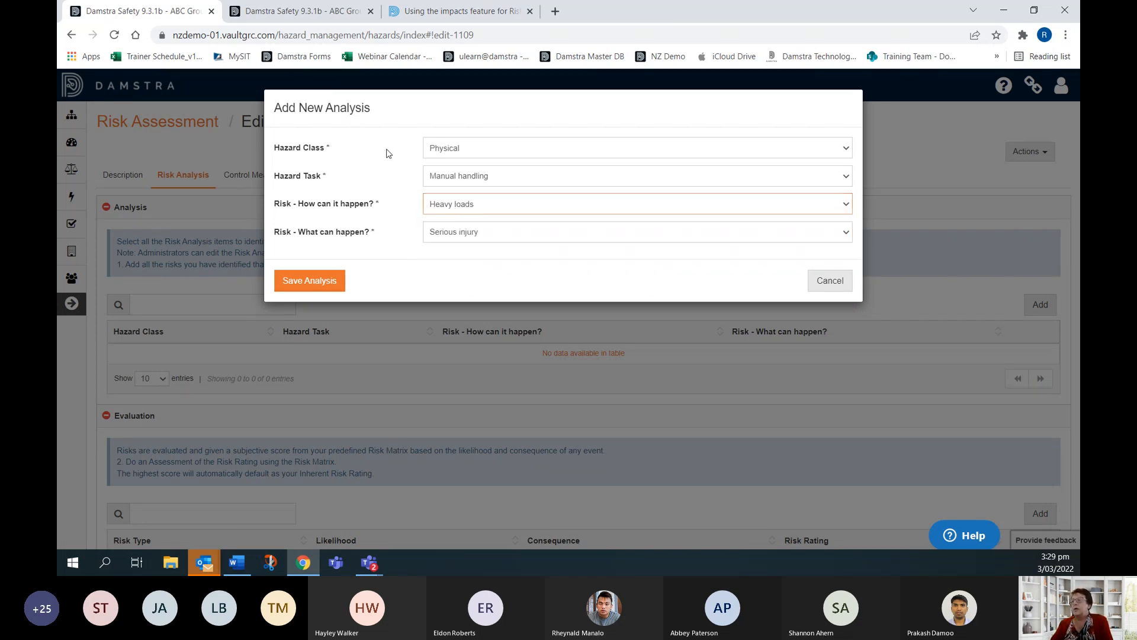
click(317, 279)
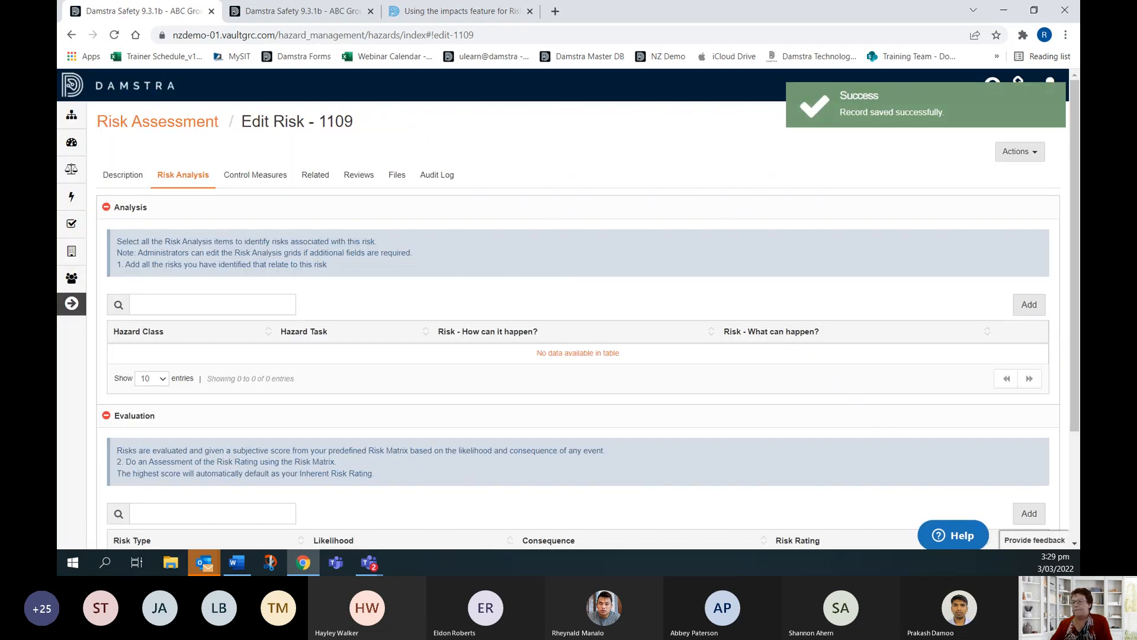
Step: Add a Personal Injury evaluation described as "A worker could be injured if lifting / moving heavy loads manually without using the correct technique or following standard operating procedures."
scroll(602, 235, down, 1)
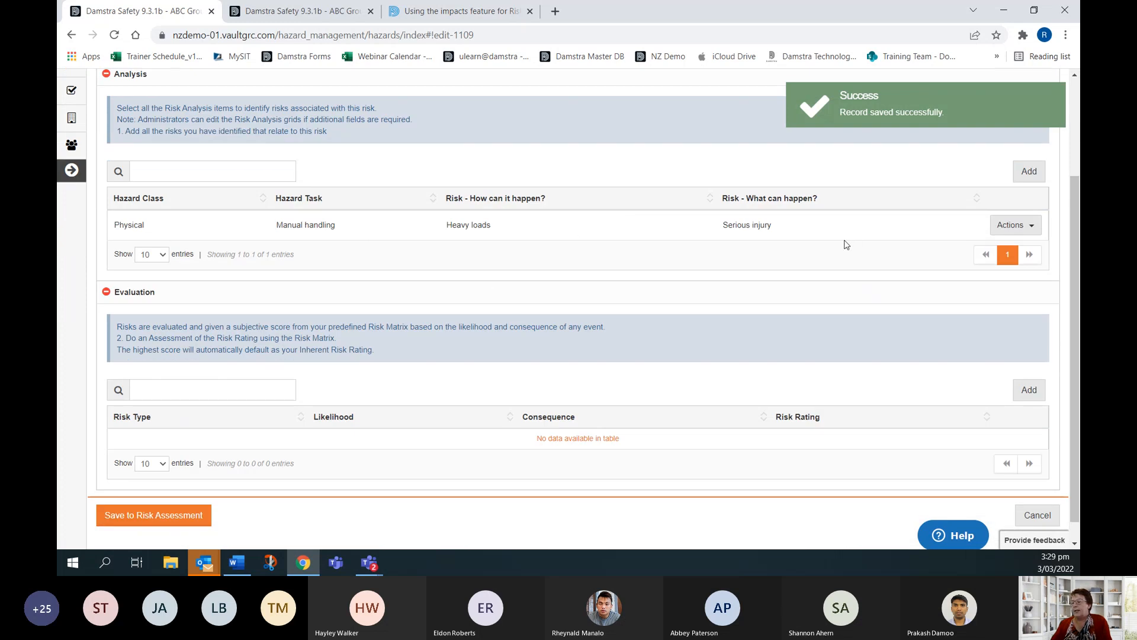
scroll(326, 274, down, 1)
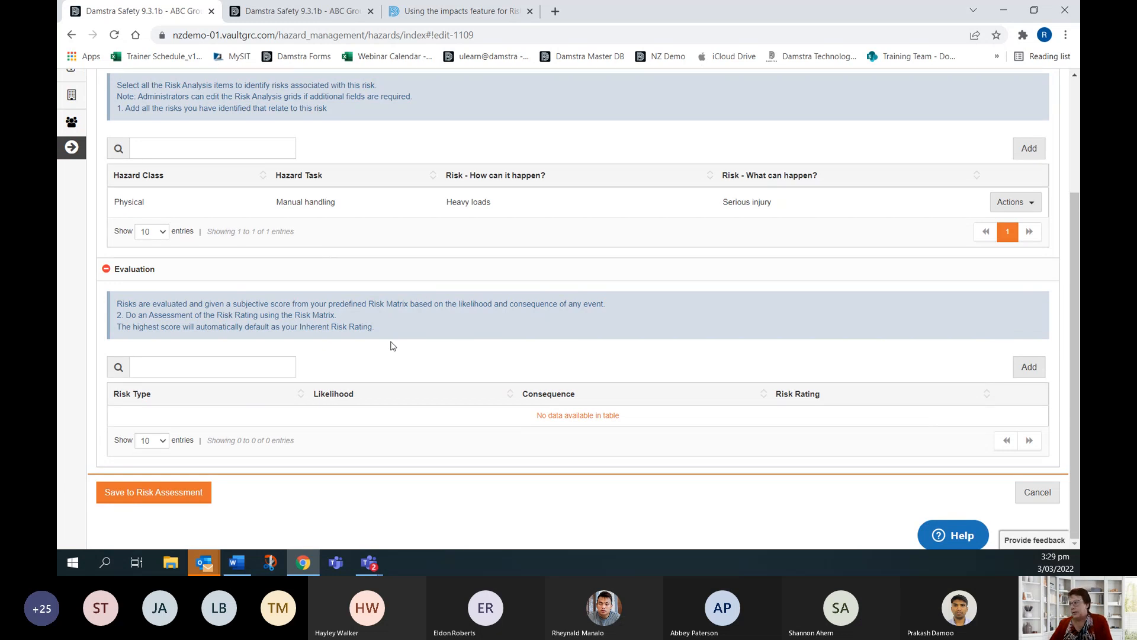
click(1029, 366)
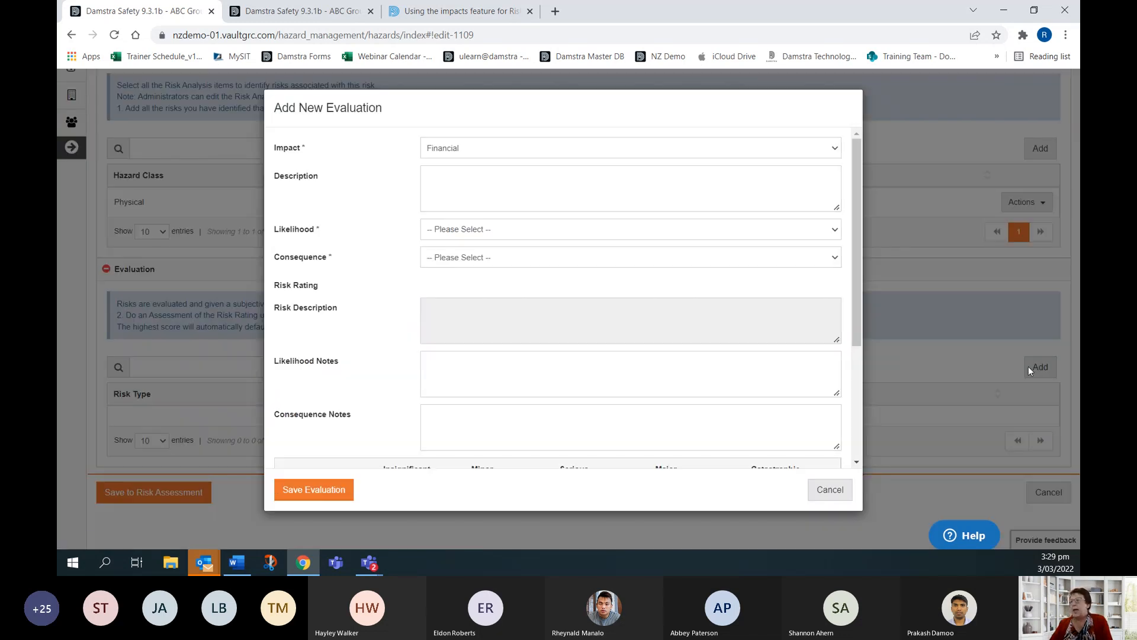
click(466, 148)
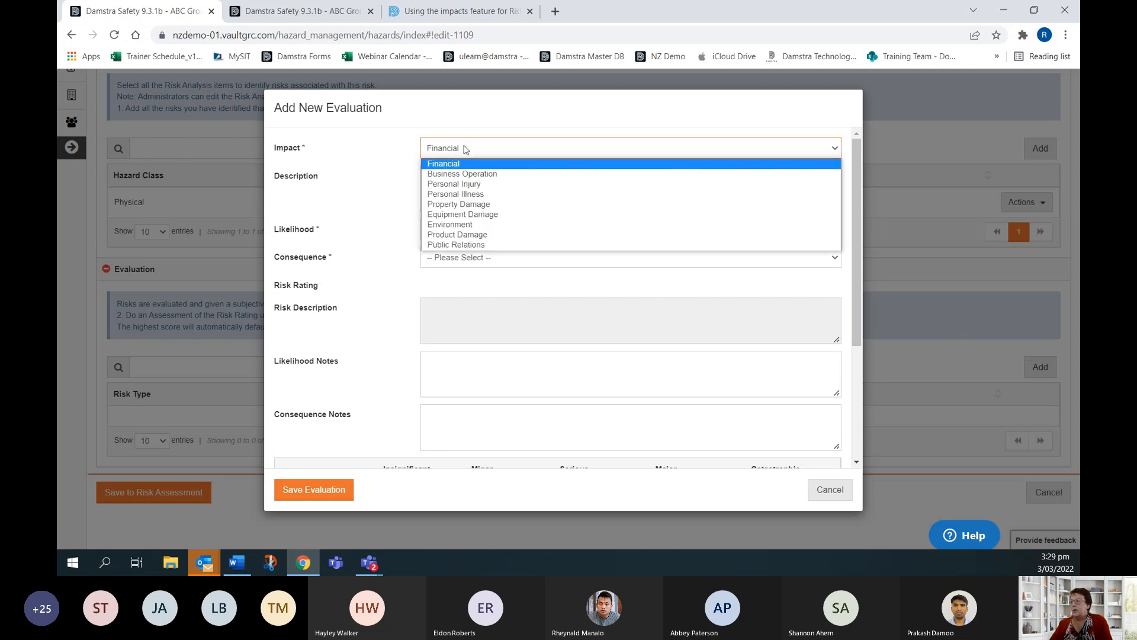
click(454, 183)
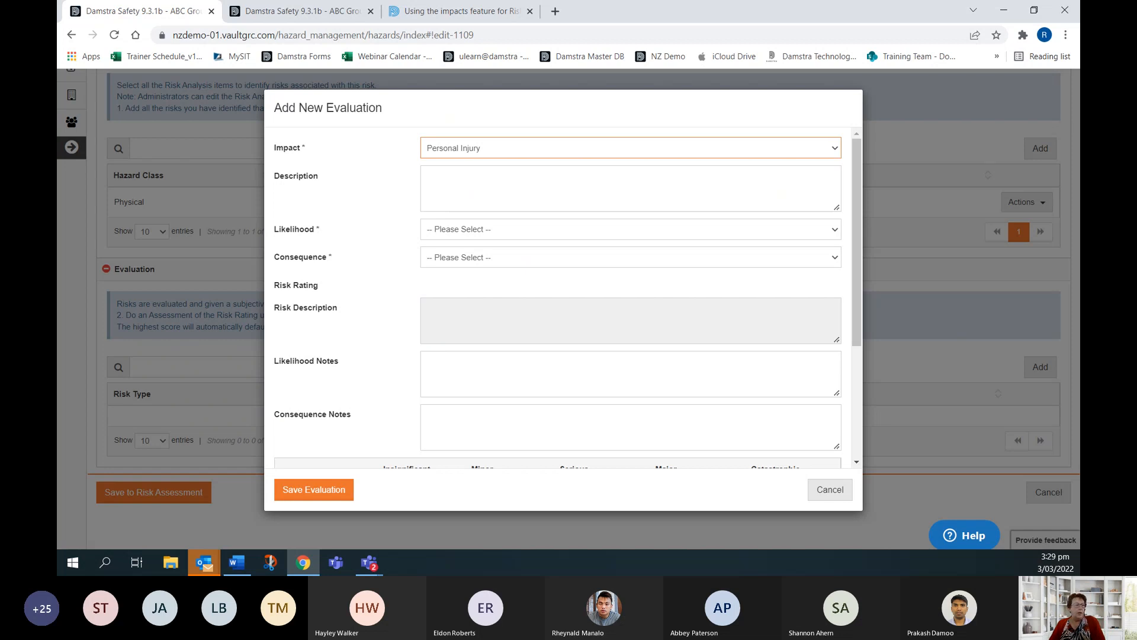
key(alt+Tab)
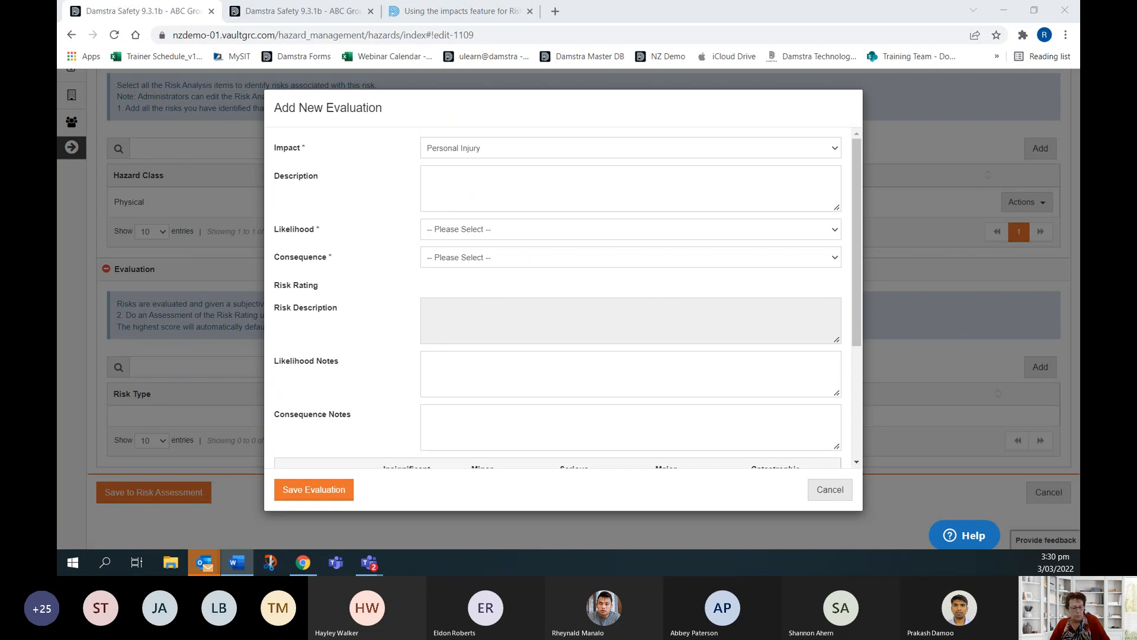
click(436, 178)
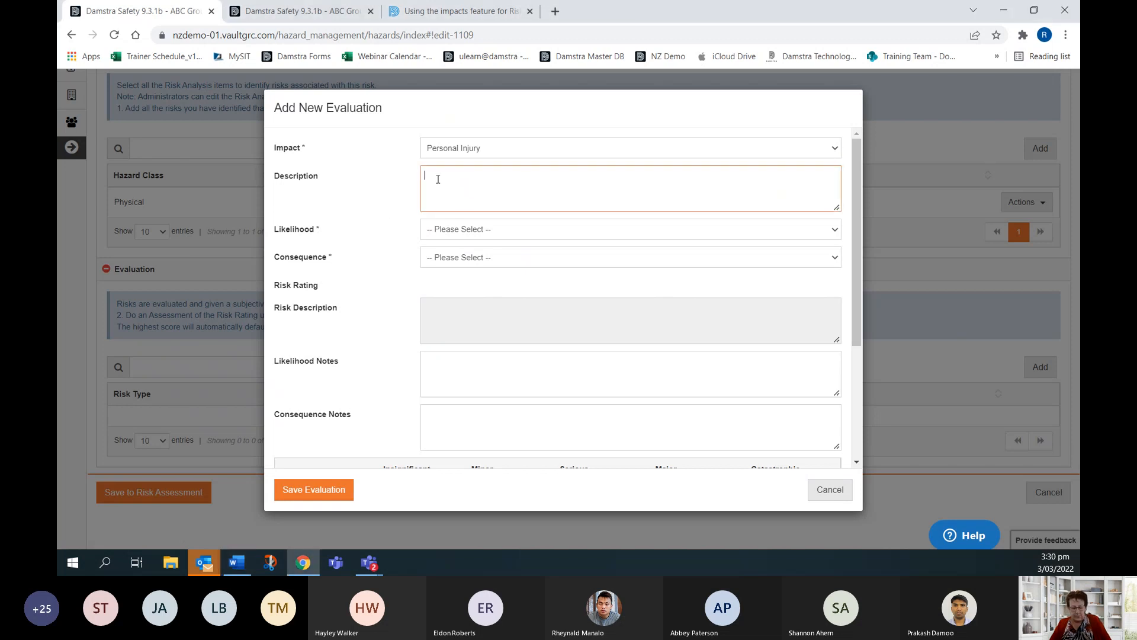
text(A worker could be injured if lifting / moving heavy loads manually without using the correct technique or following standard operating procedures.)
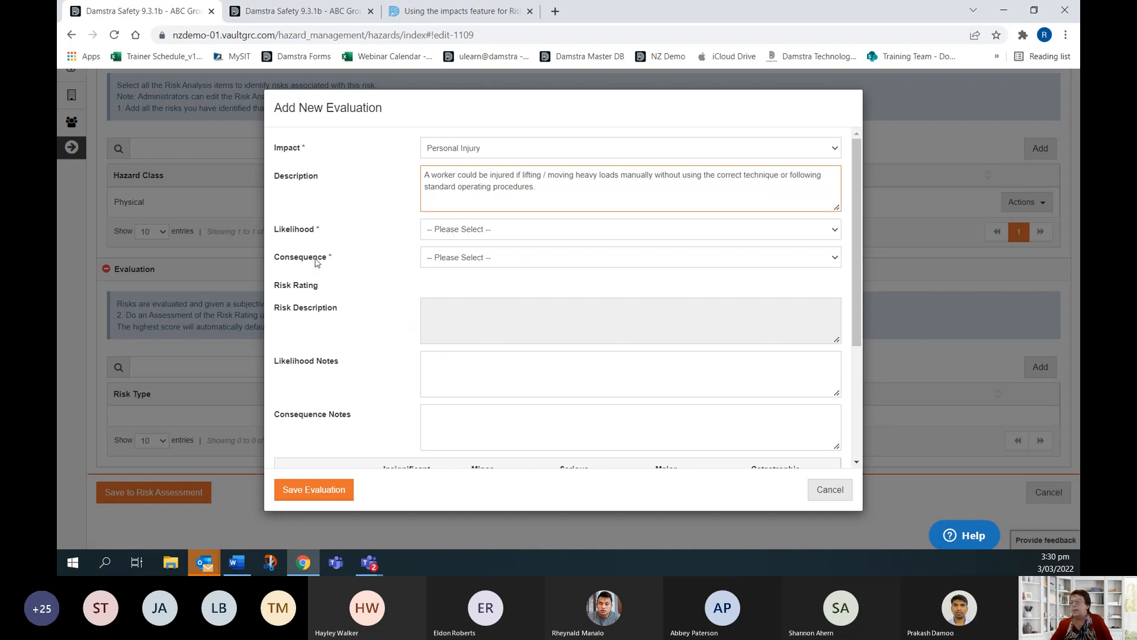
Step: Set likelihood to Almost Certain with likelihood notes "With no controls in place, how likely is a worker going to be injured lifting or moving heavy loads?"
scroll(363, 296, down, 1)
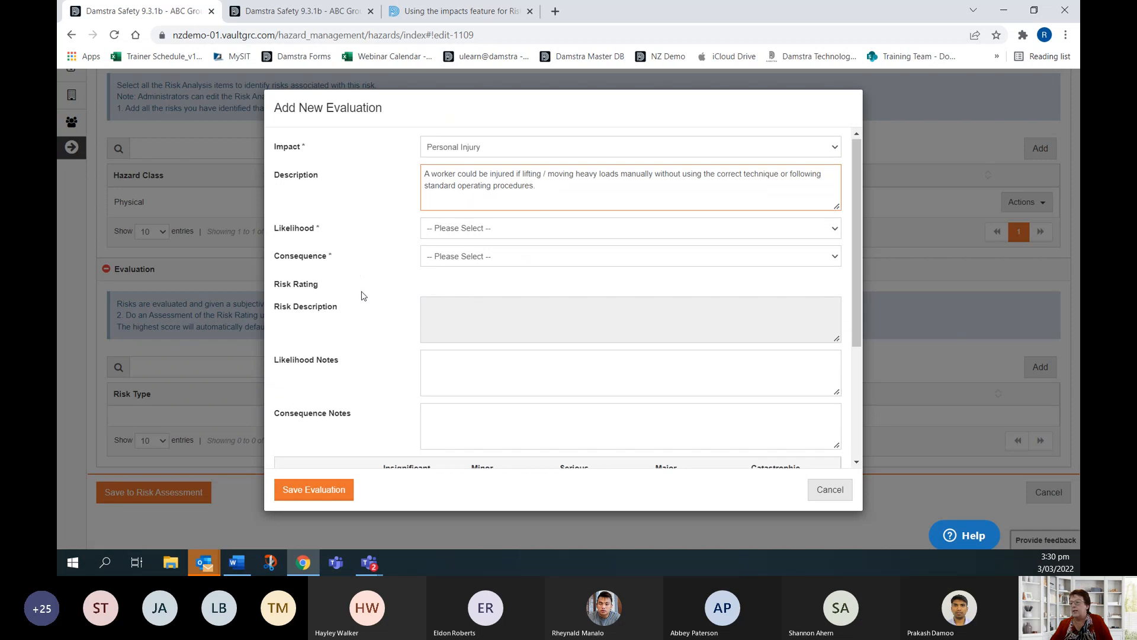
key(alt+Tab)
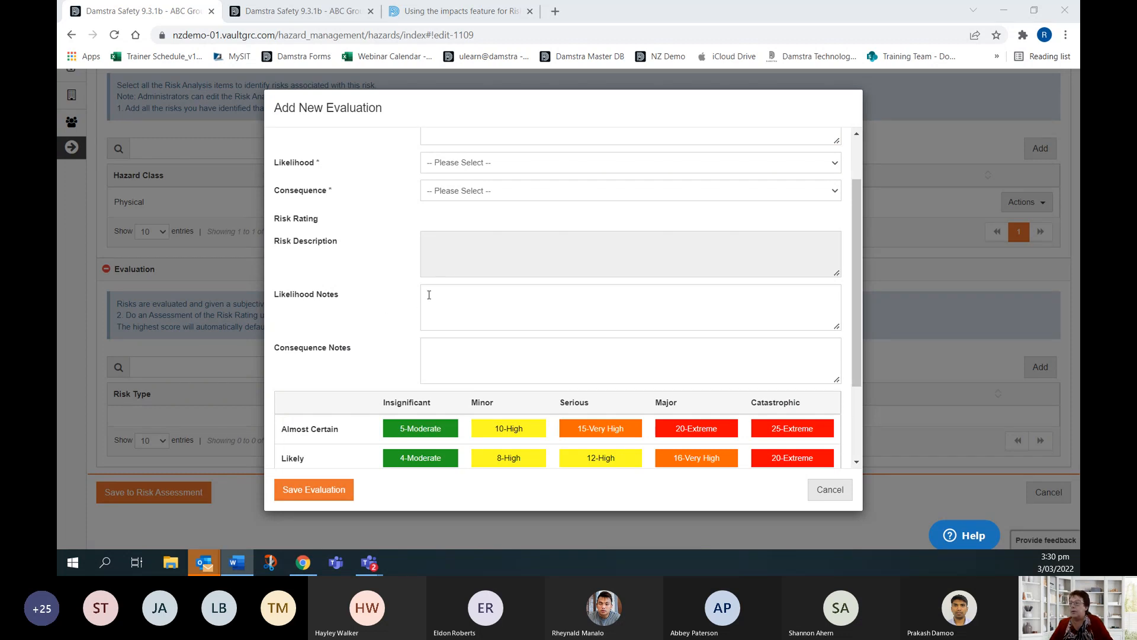
click(432, 289)
text(With no controls in place, how likely is a worker going to be injured lifting or moving heavy loads?)
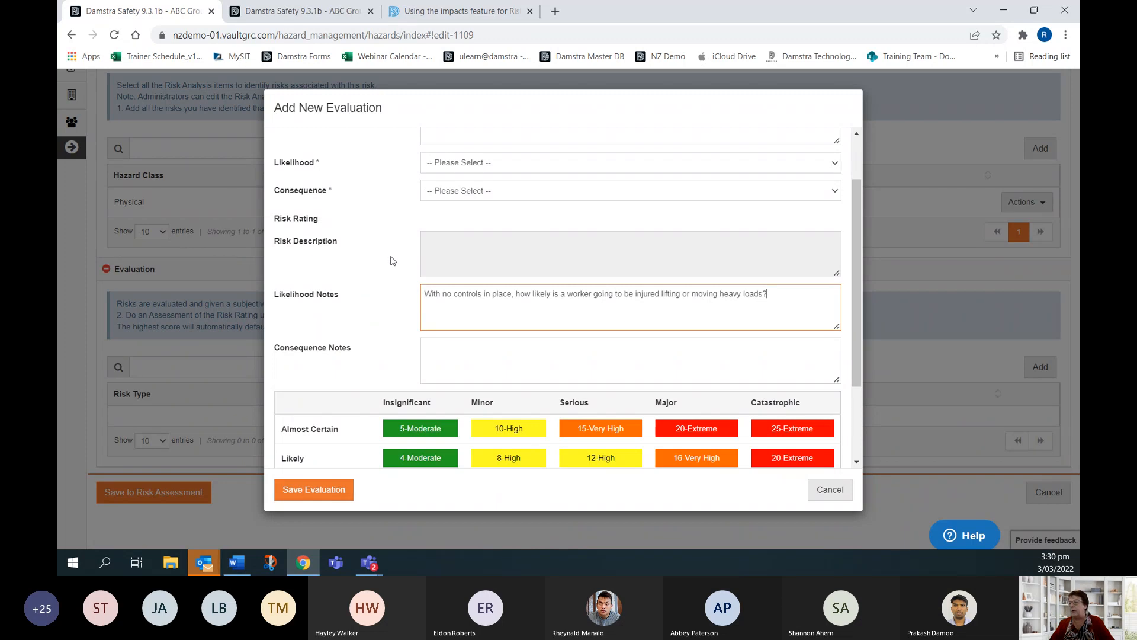
click(450, 160)
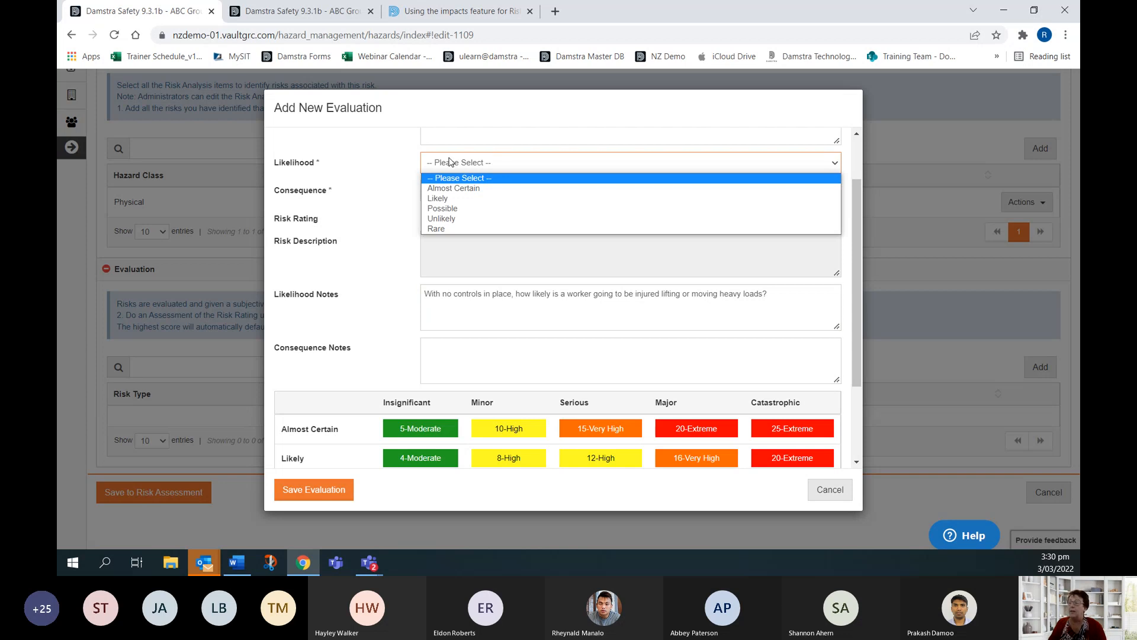
click(454, 188)
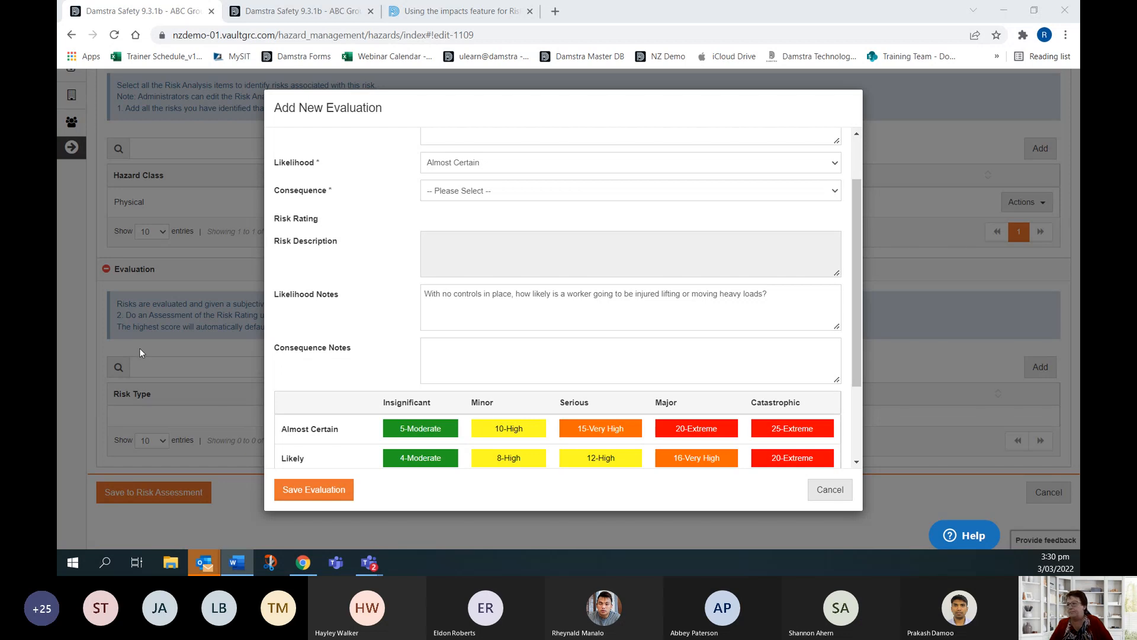
Step: Enter consequence notes "If a worker did get injured lifting or moving heavy loads, how serious could that injury be?", set consequence to Serious, and save the evaluation
click(437, 353)
text(If a worker did get injured lifting or moving heavy loads, how serious could that injury be?)
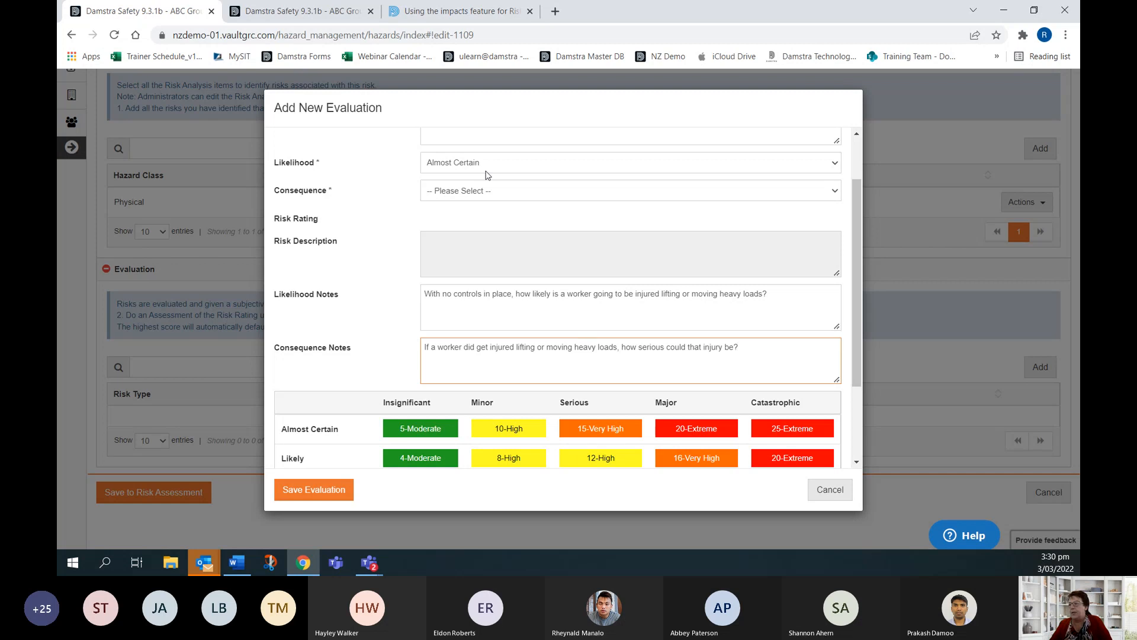
click(451, 198)
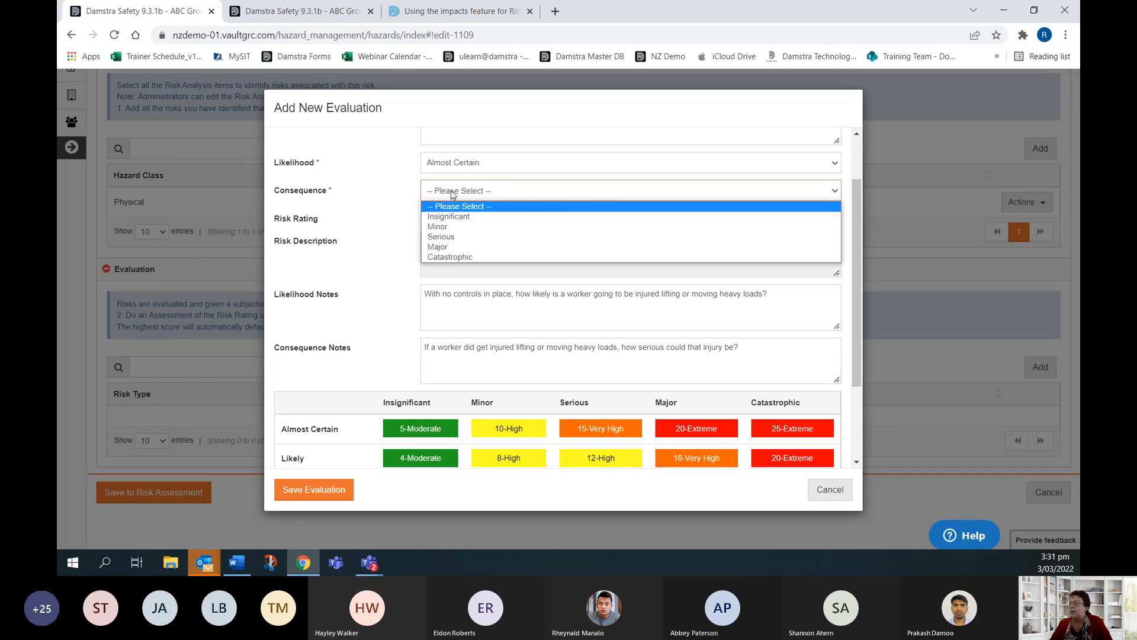
click(450, 237)
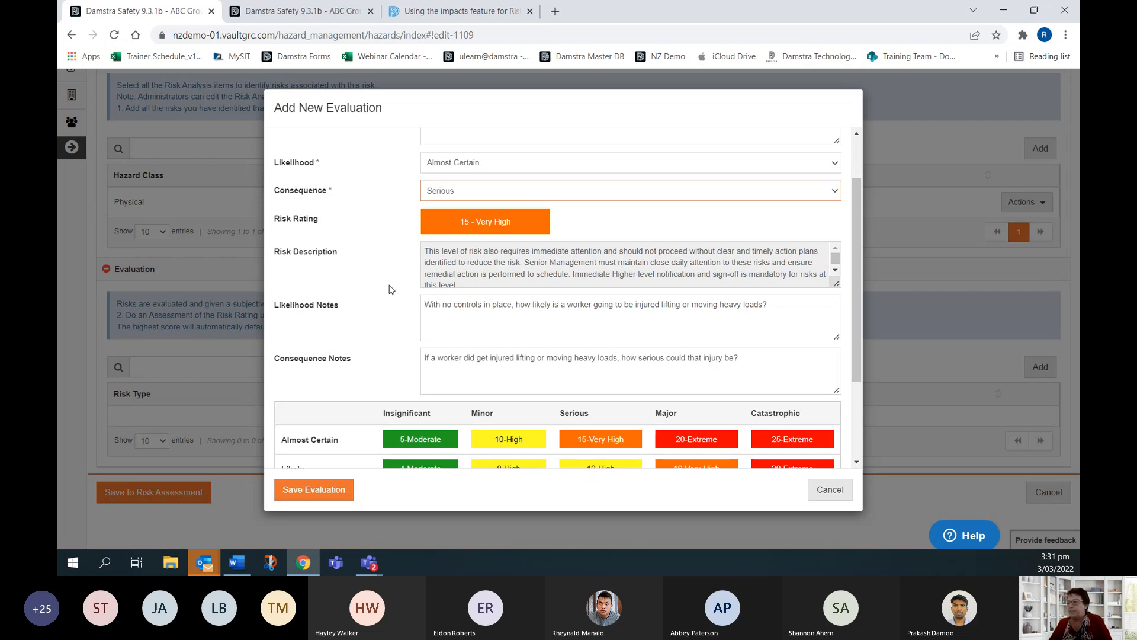
scroll(391, 290, down, 3)
click(302, 490)
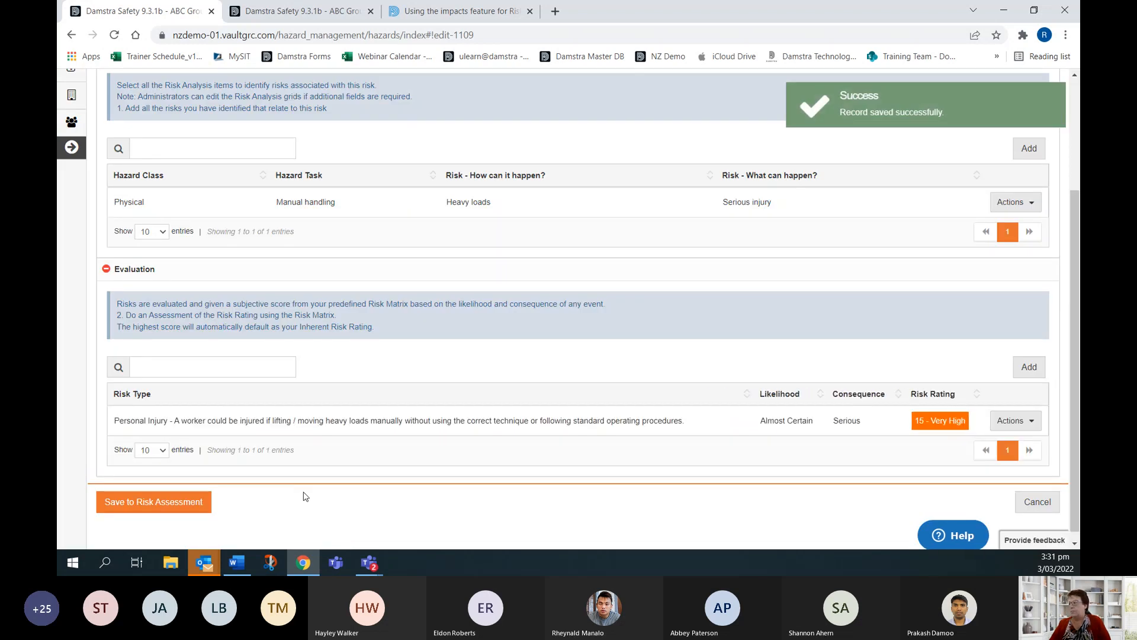
Step: Start a new risk control plan in the risk's control measures using the templated control "Correct Lifting & assesment of load"
scroll(343, 391, up, 3)
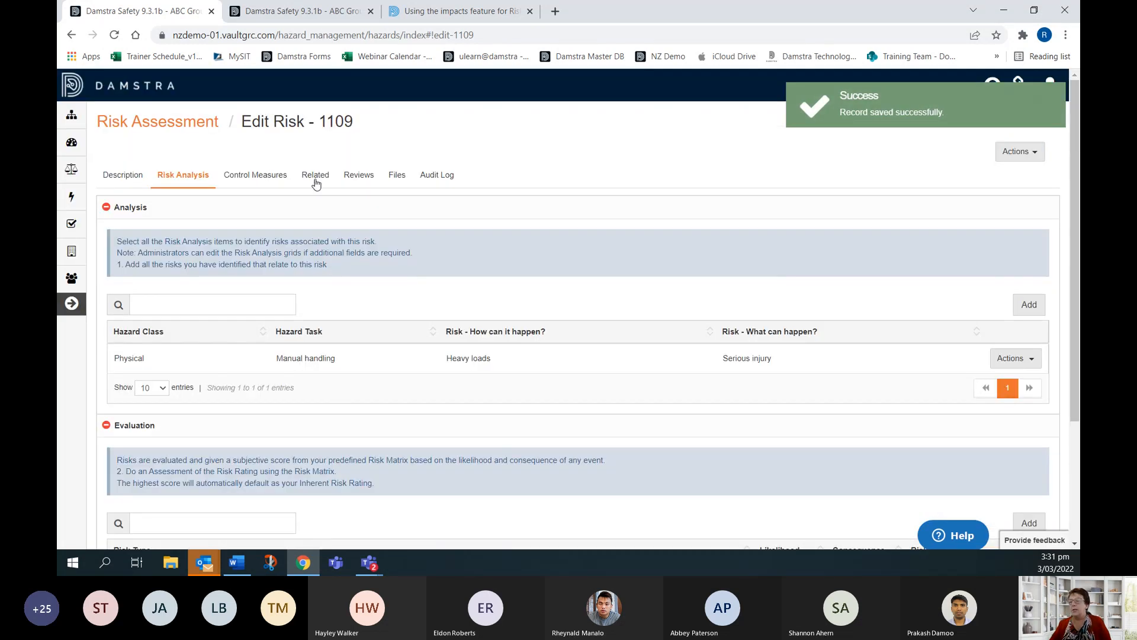
click(253, 176)
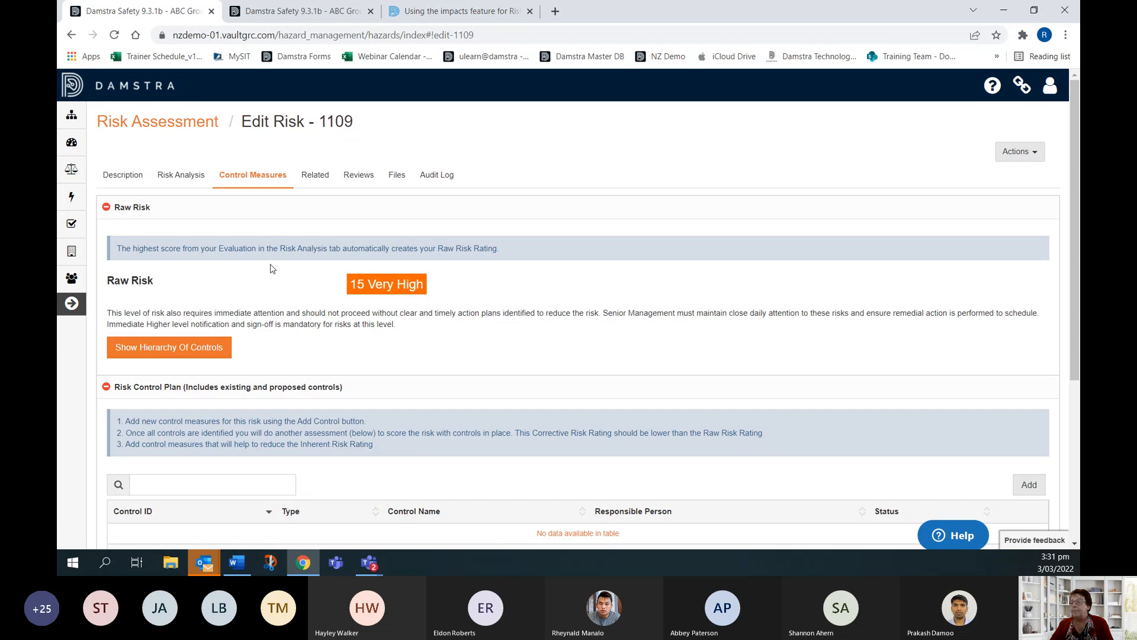
scroll(272, 269, down, 4)
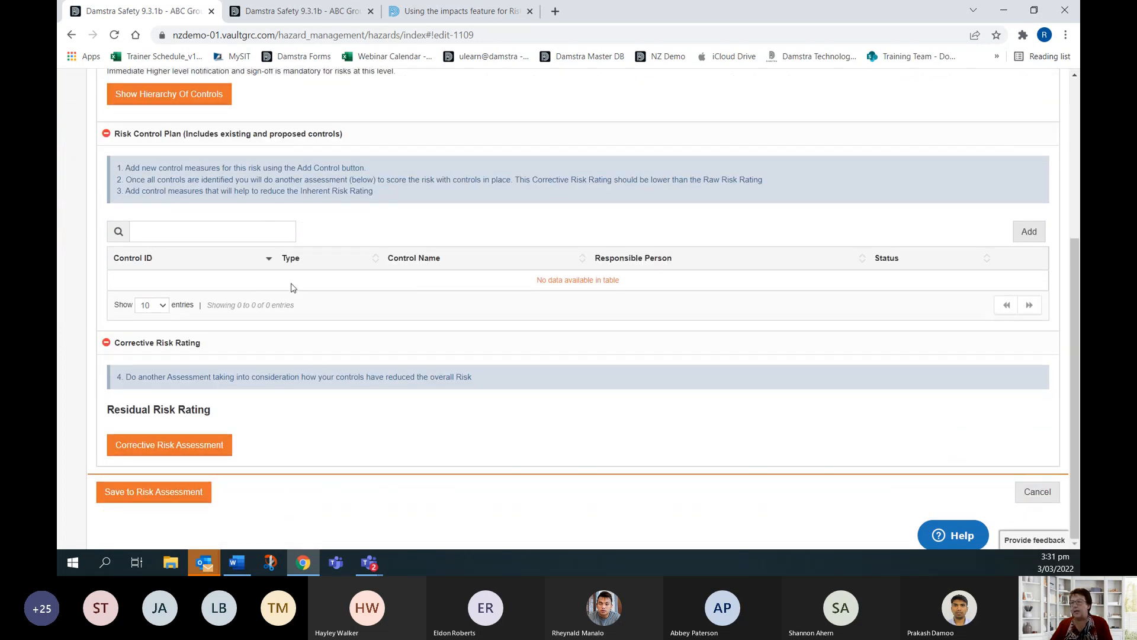
click(1031, 231)
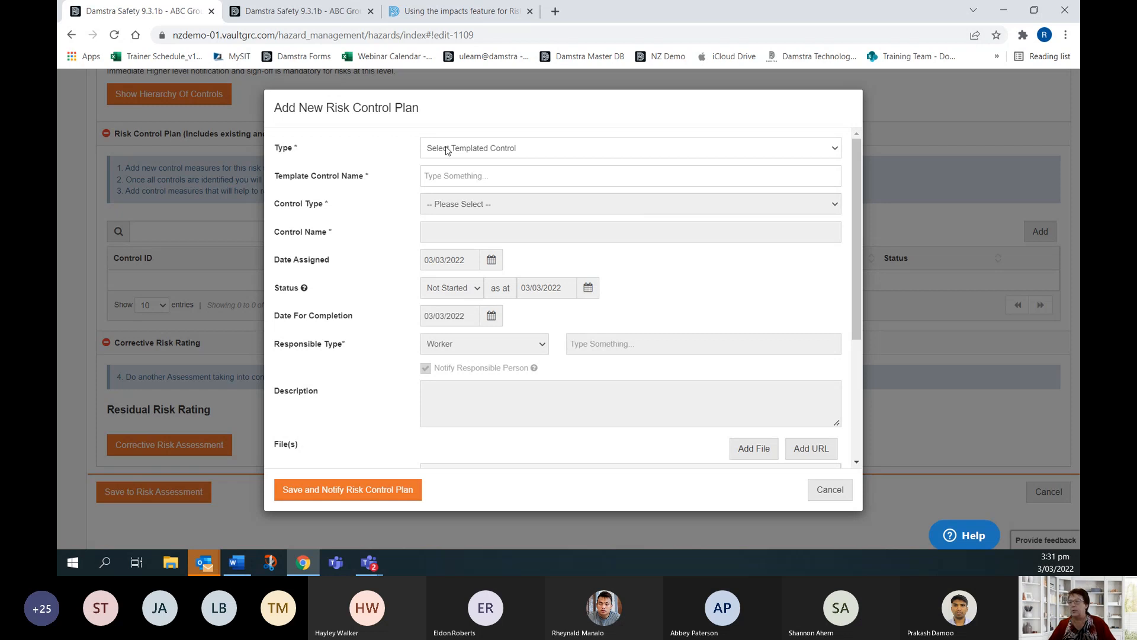
click(428, 168)
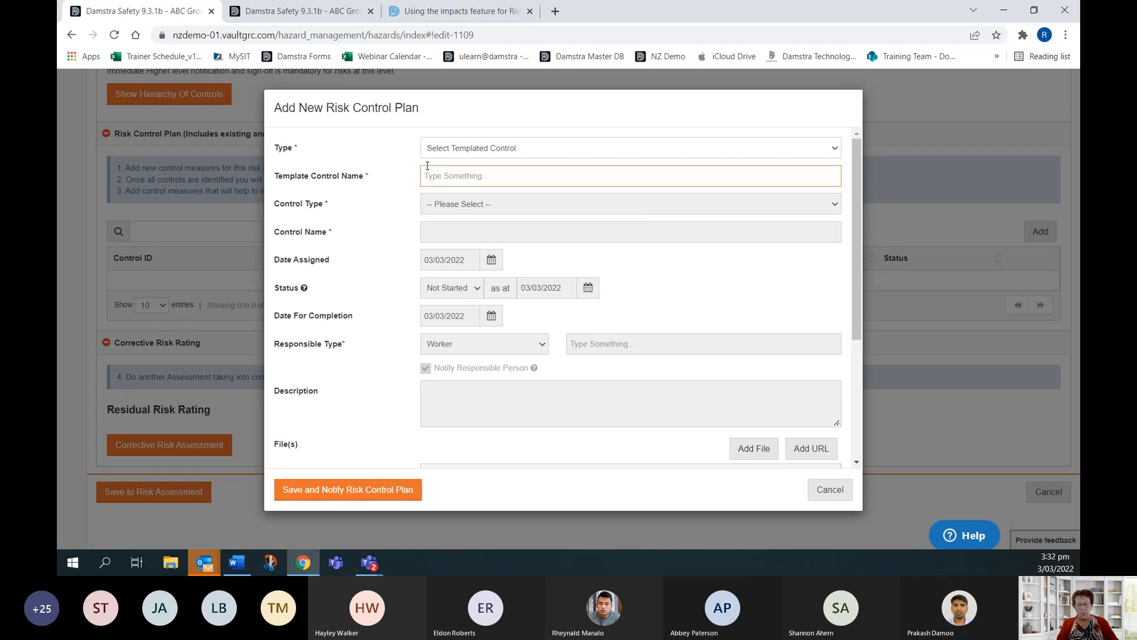
text(con)
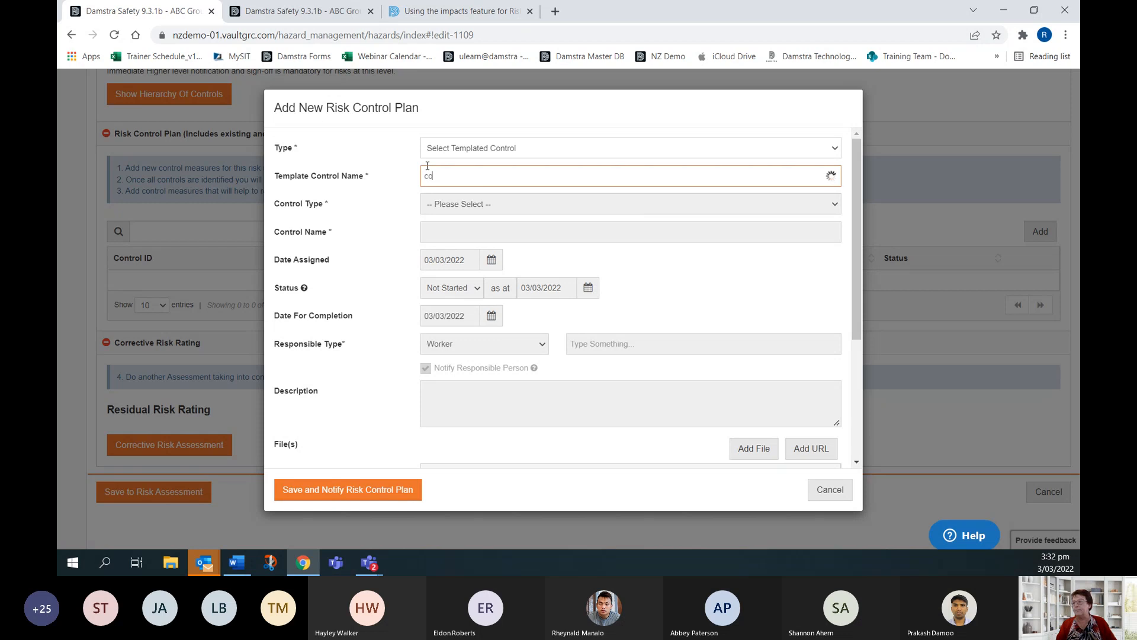
click(437, 193)
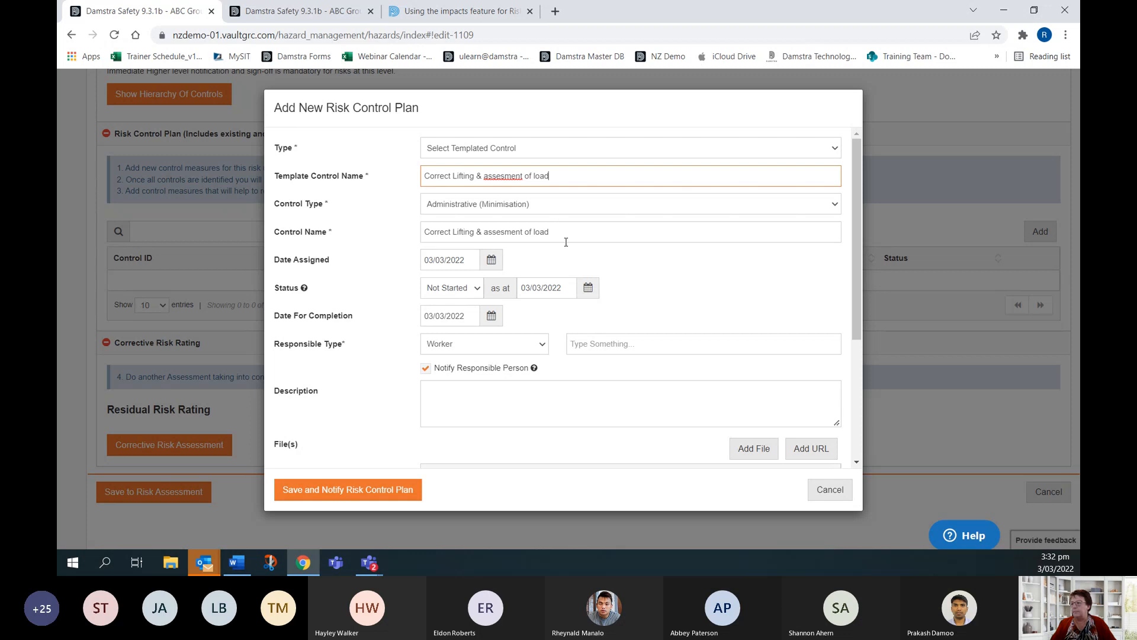
Step: Turn off notification of the responsible person, assign the Southern Office worker as responsible, and save the risk control plan
click(426, 369)
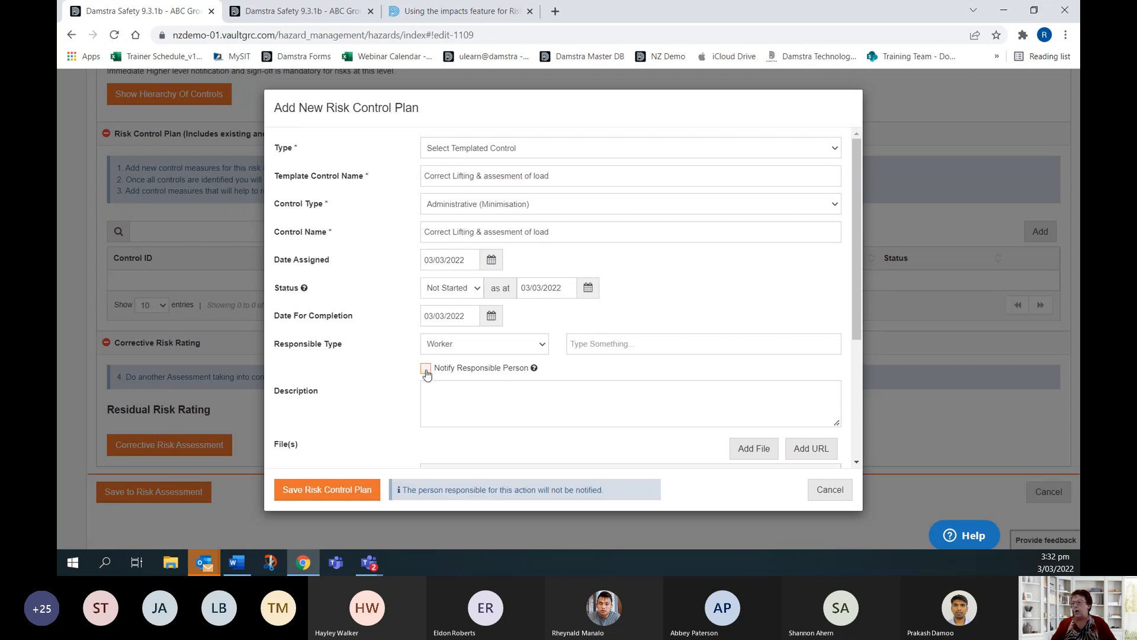
click(572, 345)
text(larry)
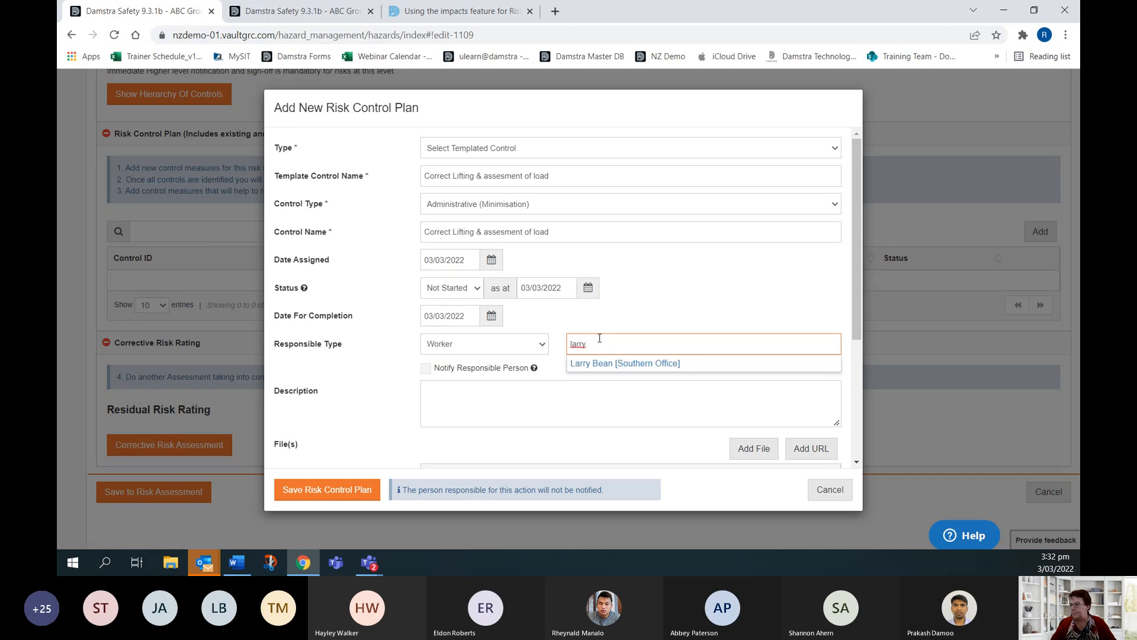
click(596, 364)
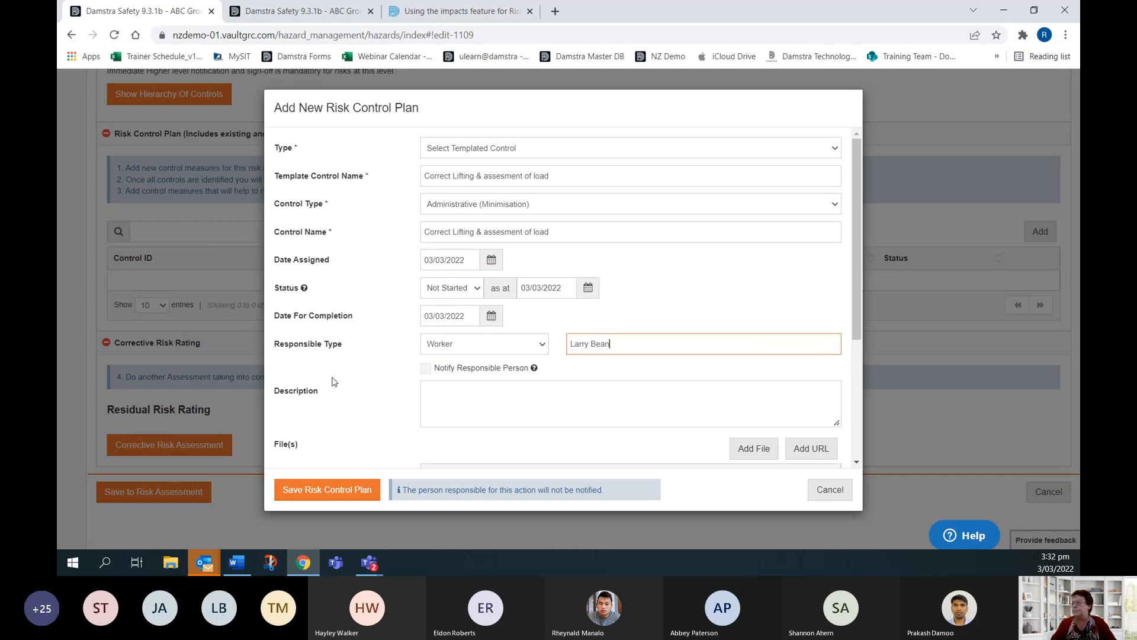
scroll(348, 444, down, 4)
click(330, 493)
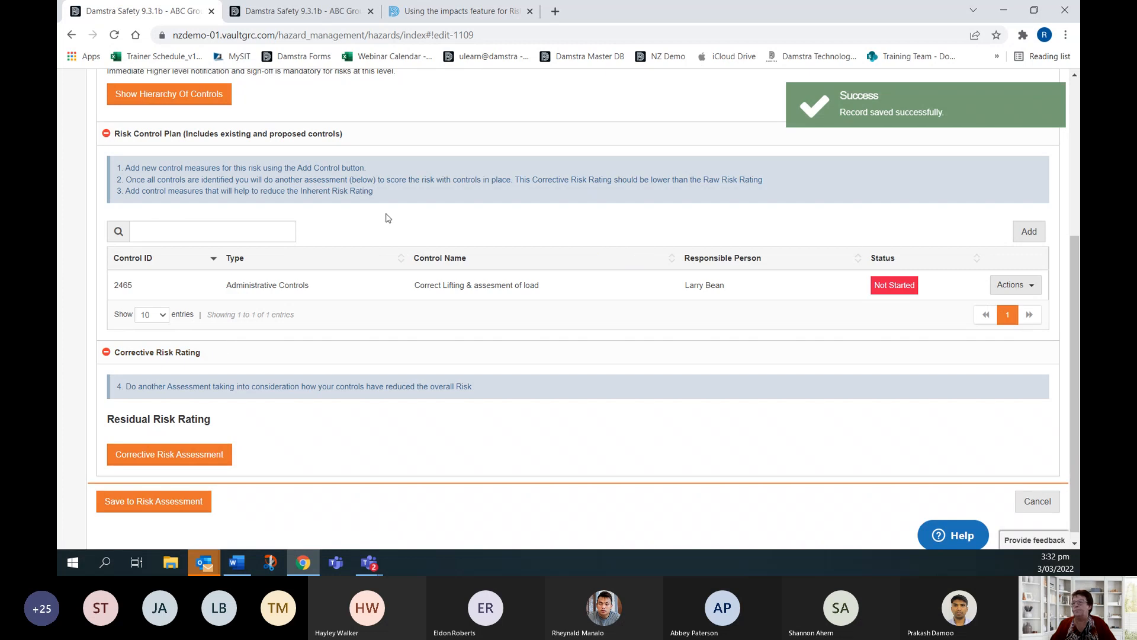
Step: Add a risk control plan using the templated control "Lifting Aids", with notification of the responsible person turned off, and save it
click(1029, 232)
click(457, 173)
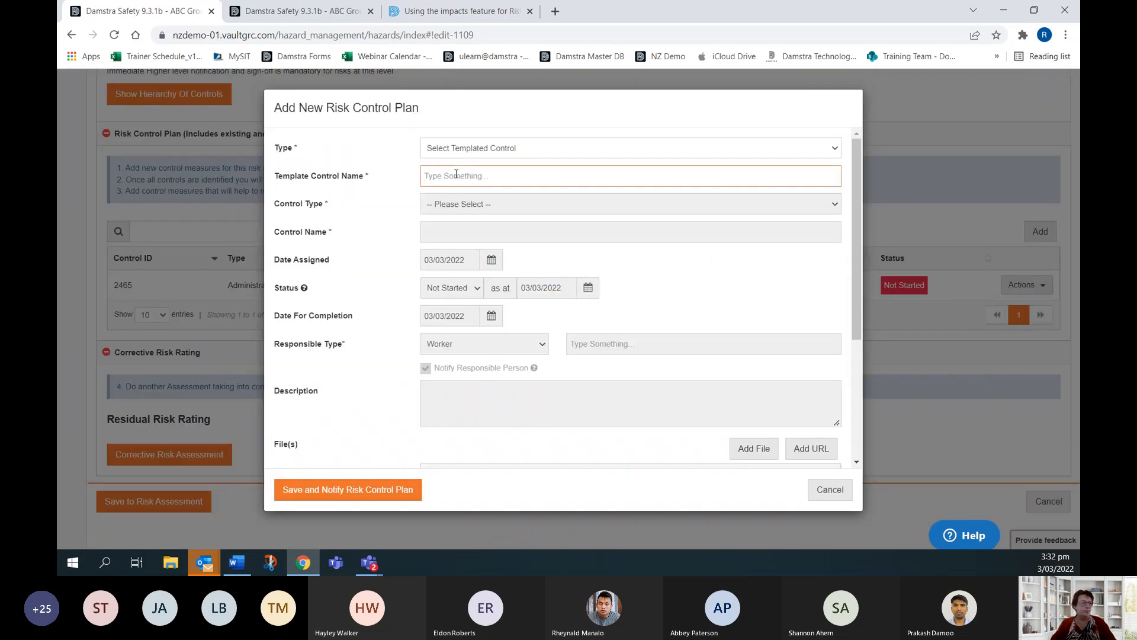
text(lift)
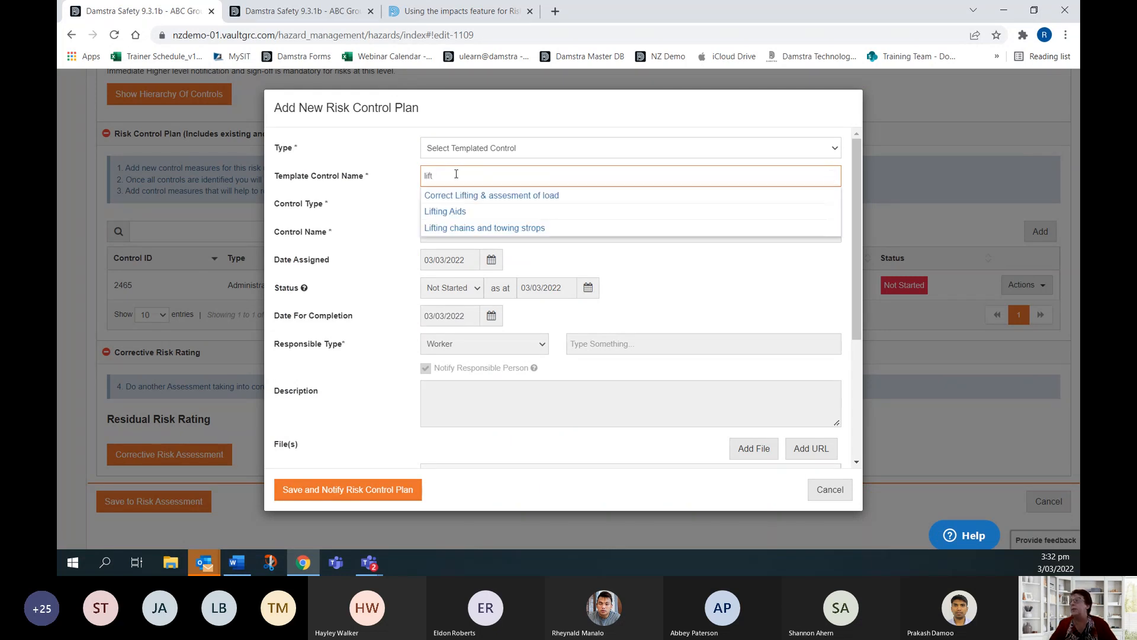
click(445, 209)
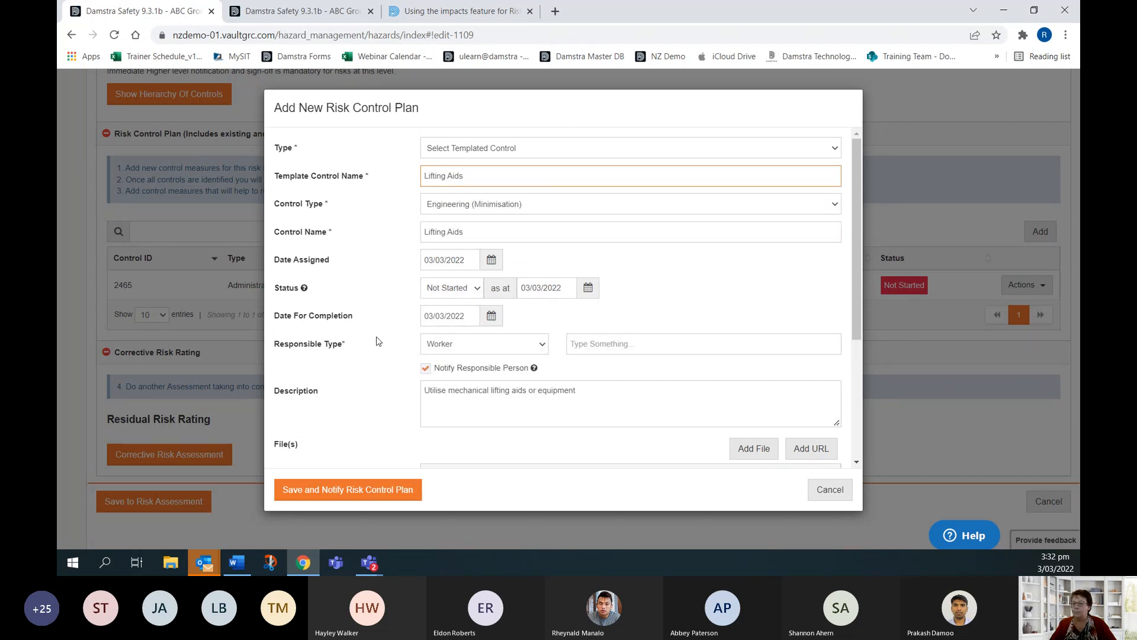
click(426, 368)
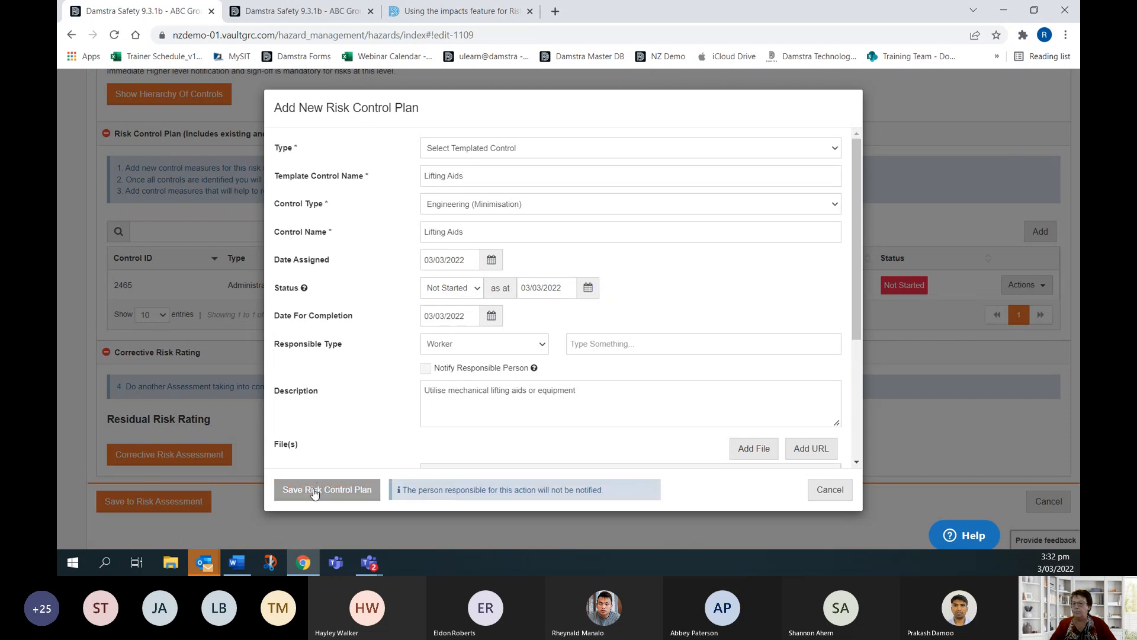
click(317, 489)
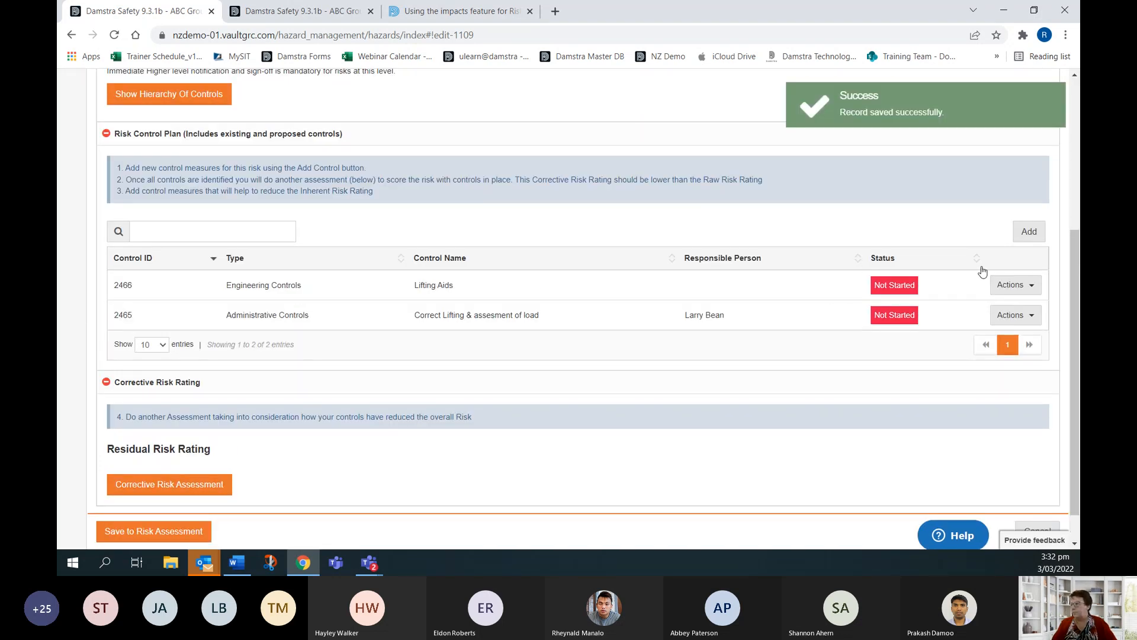
Step: Add and save a risk control plan using the templated control "Safety Footwear", with status Completed and notification of the responsible person off
click(1029, 233)
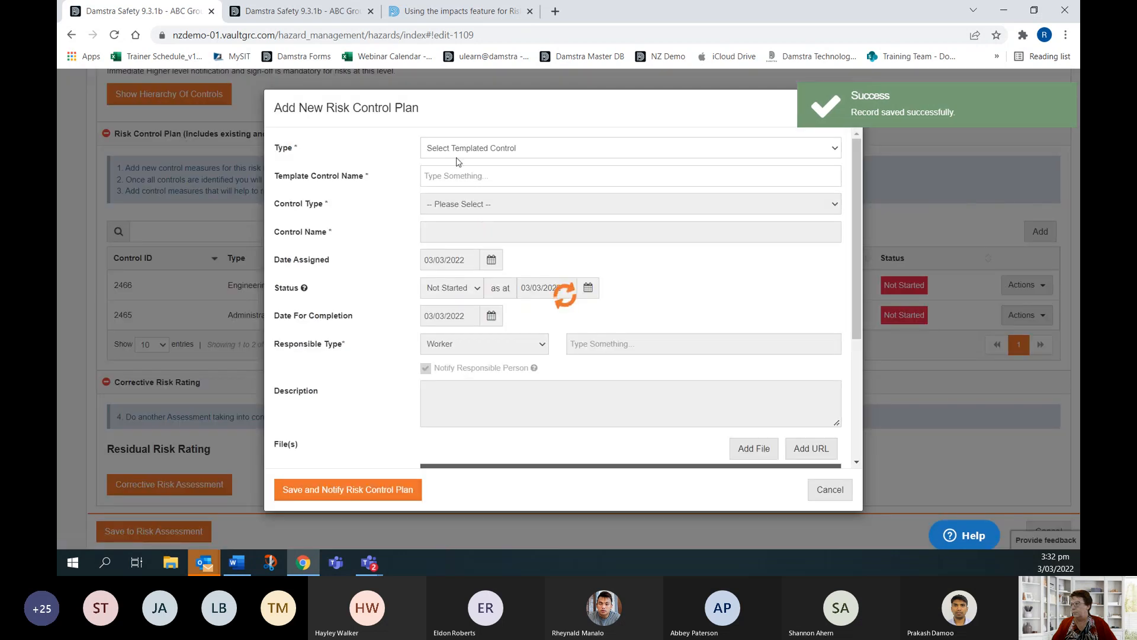
click(444, 176)
text(safet)
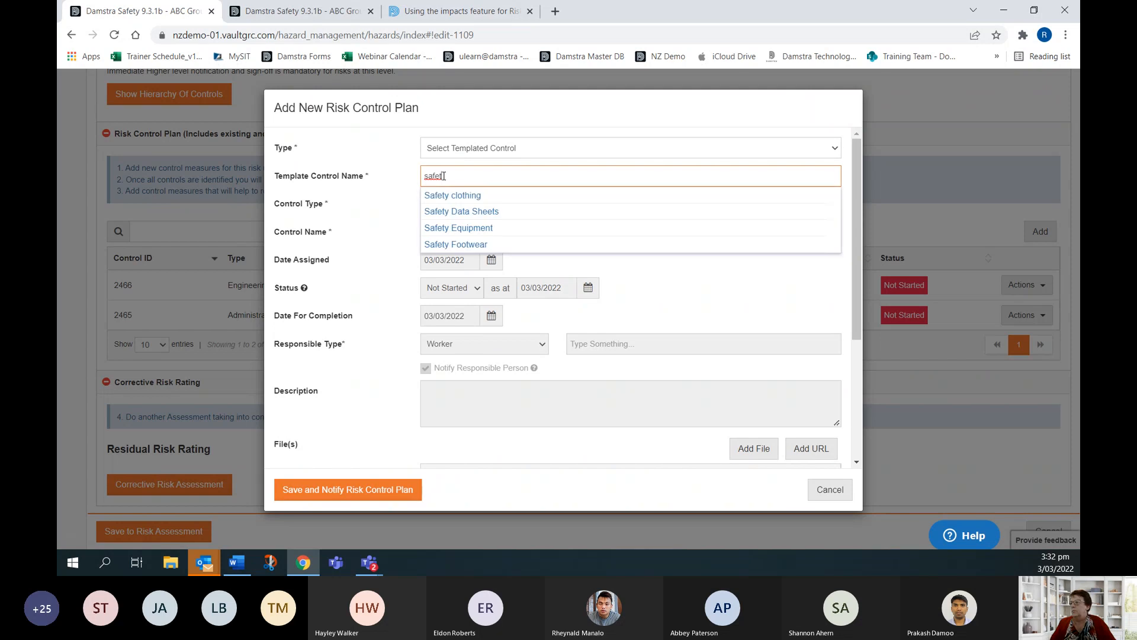
click(457, 244)
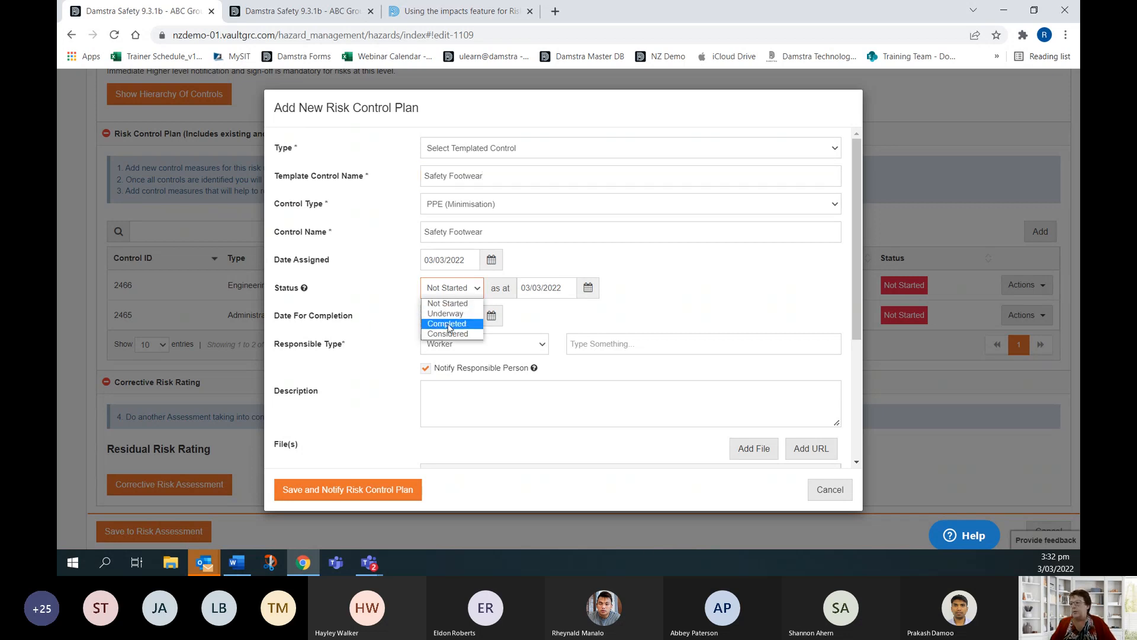
click(447, 324)
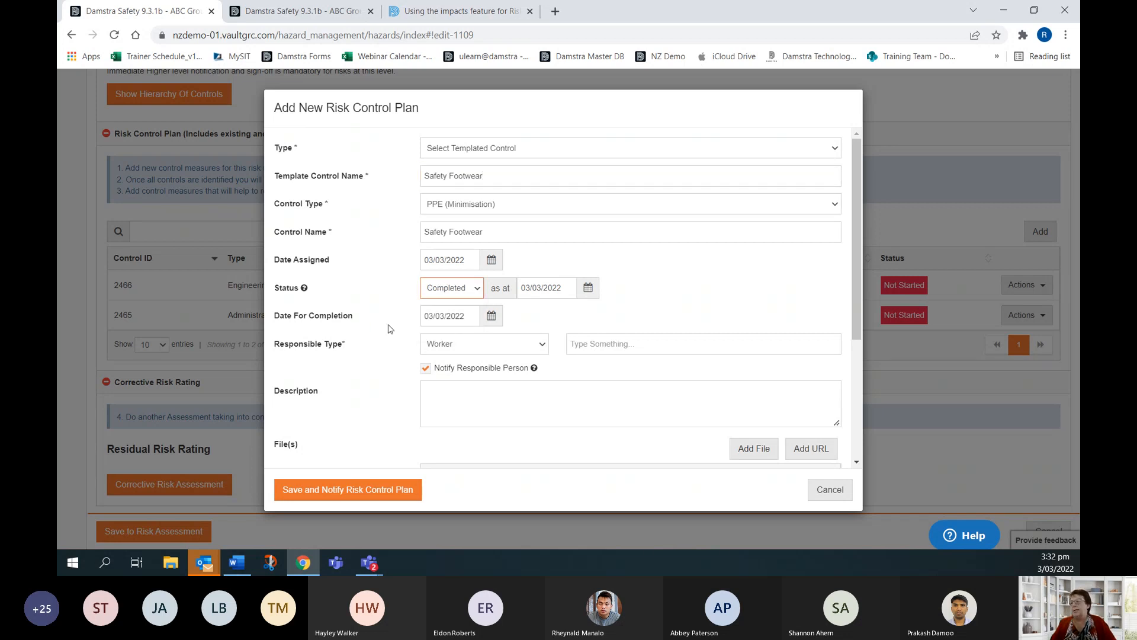
click(425, 368)
click(323, 490)
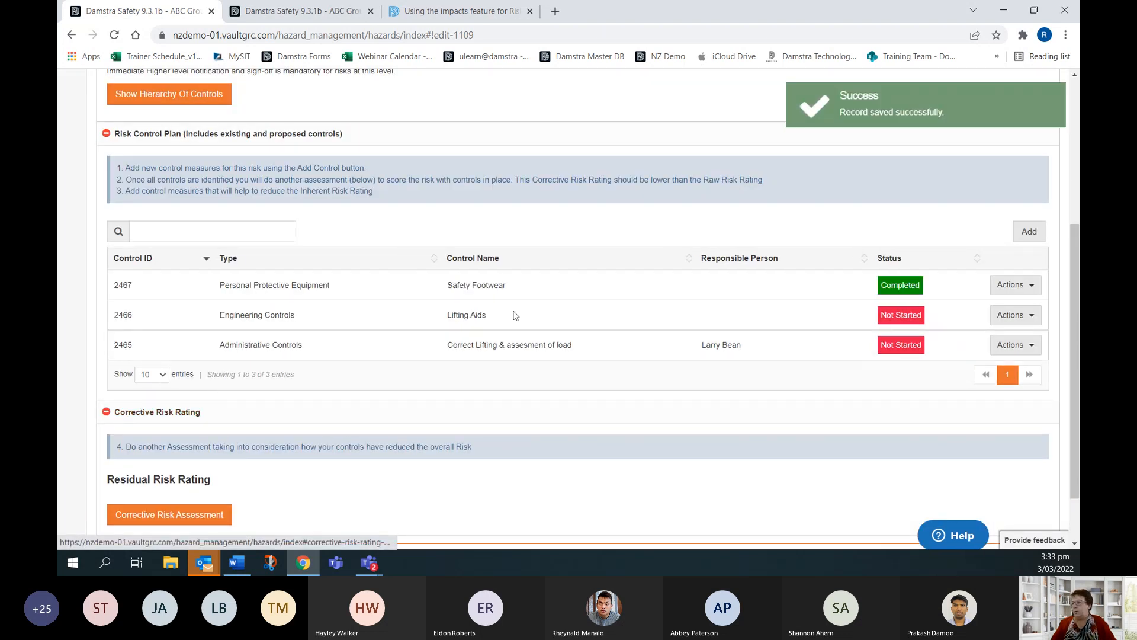
Step: Start a one-off risk control of type Administrative (Minimisation) named "Only trained workers to lift heavy loads"
click(1029, 231)
click(442, 149)
click(446, 172)
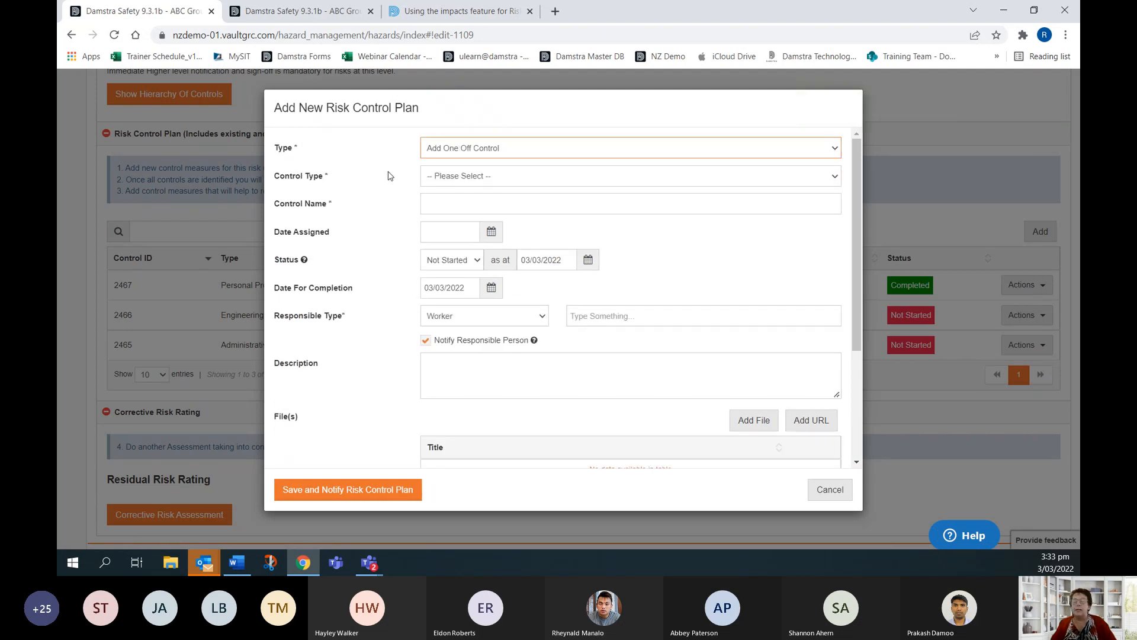
click(452, 177)
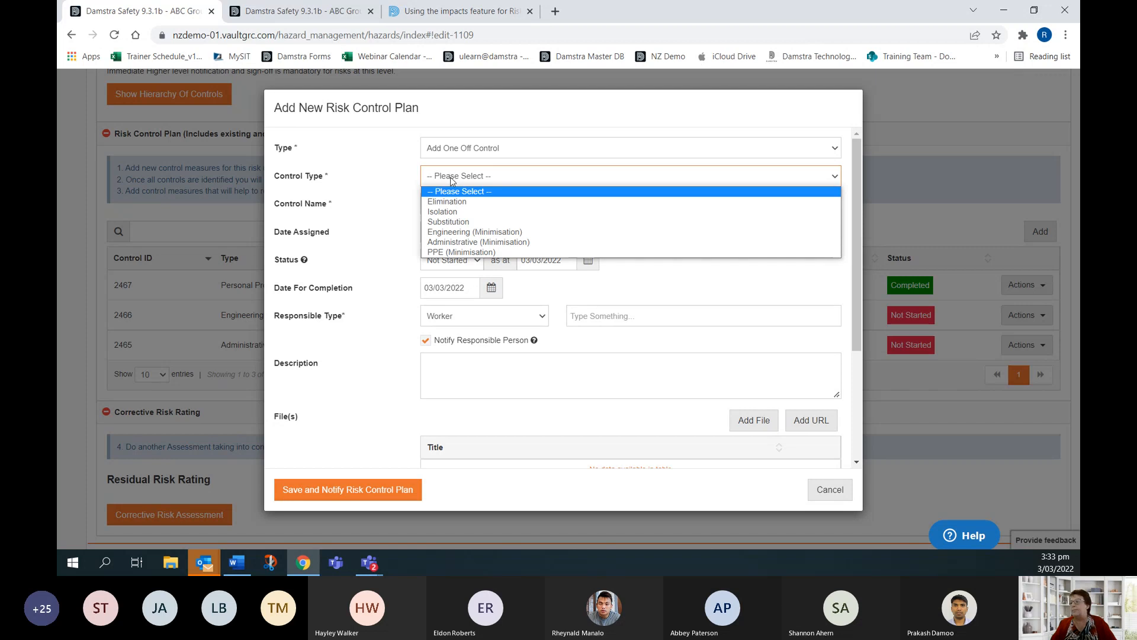
click(481, 242)
click(438, 204)
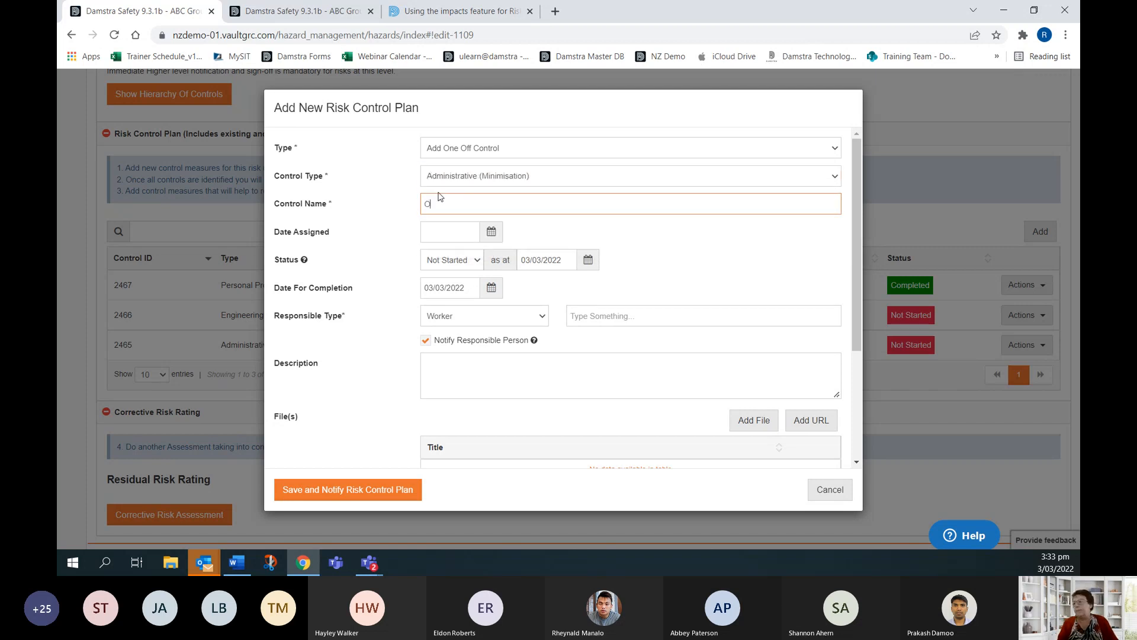
text(Only trained workers to li)
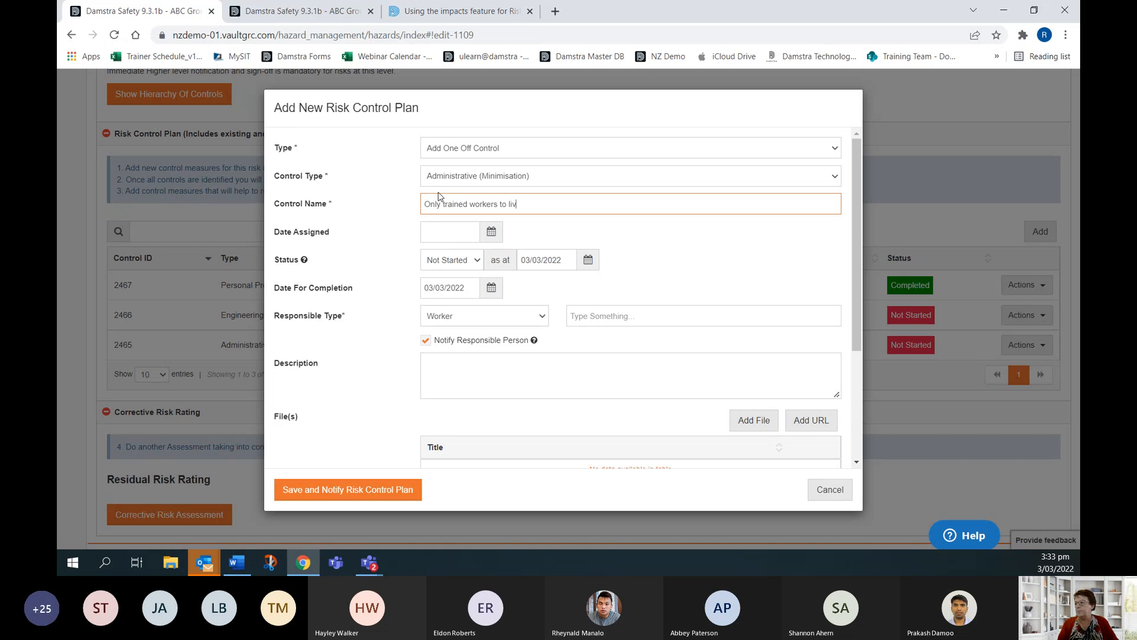
text(ft heavy loads)
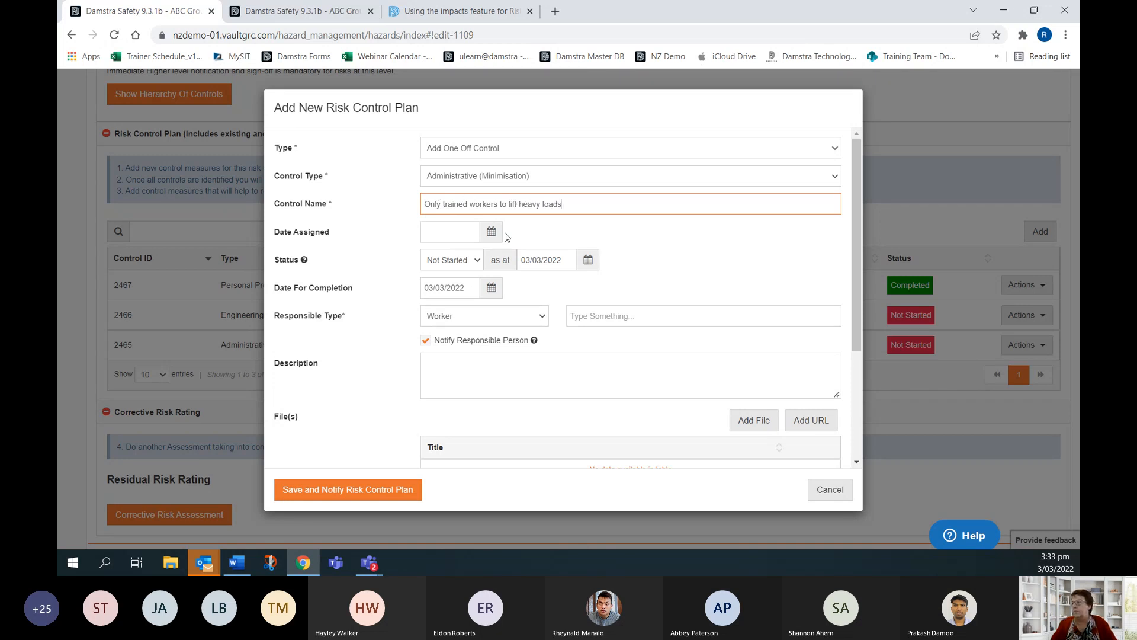
Step: Set the one-off control's date assigned to 03/03/2022 and status to Completed, and save it with responsible-person notification off
click(491, 232)
click(492, 295)
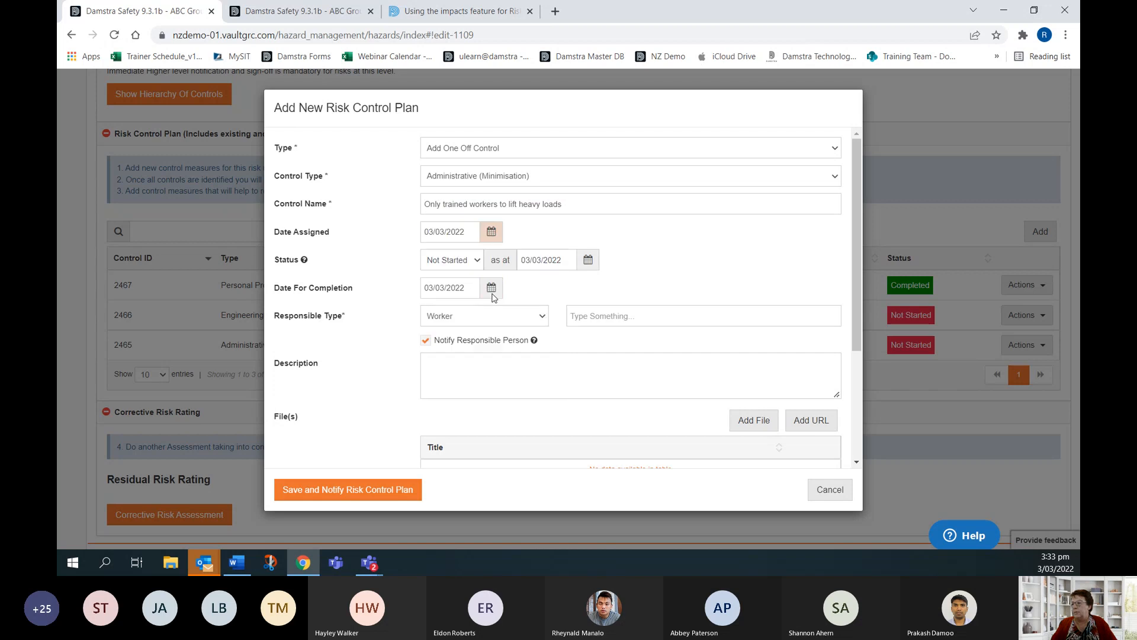
click(474, 260)
click(460, 296)
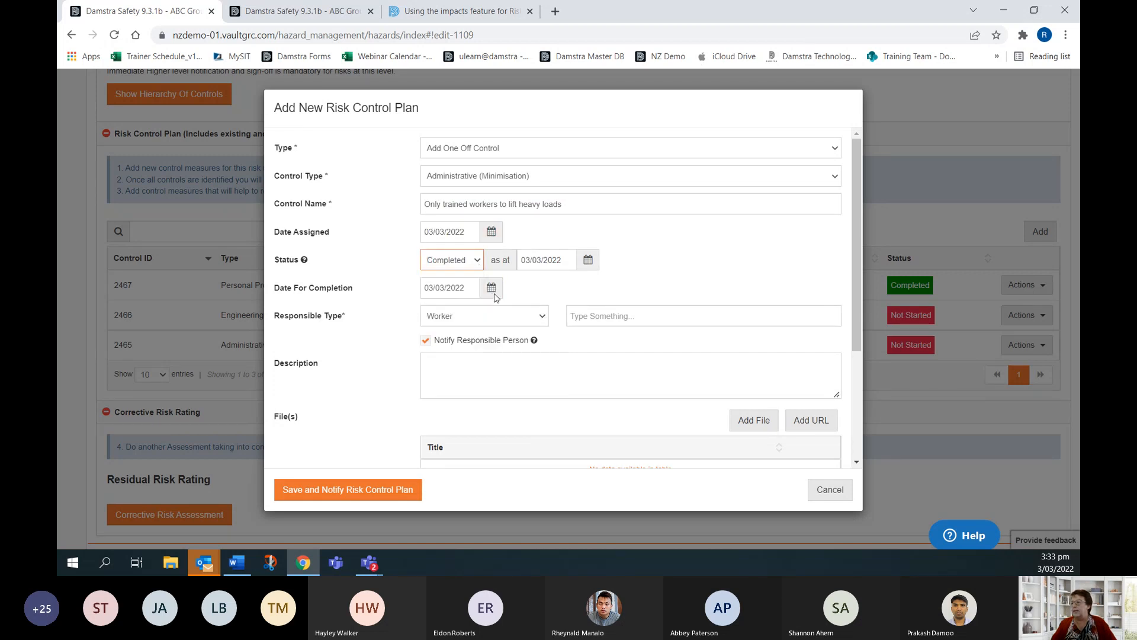
click(424, 341)
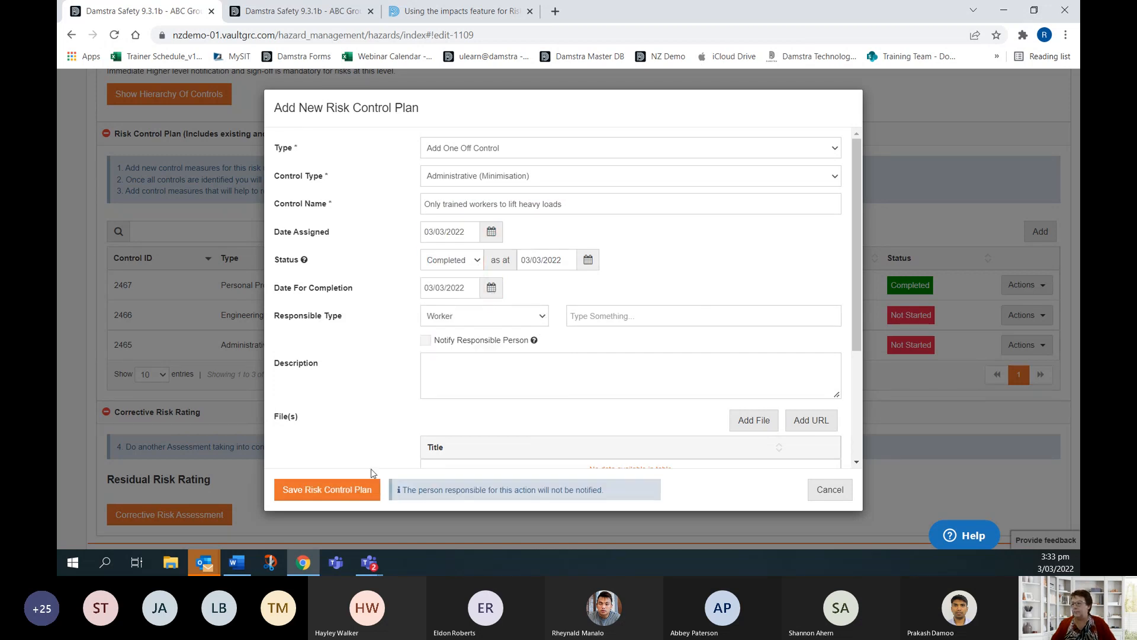
click(355, 489)
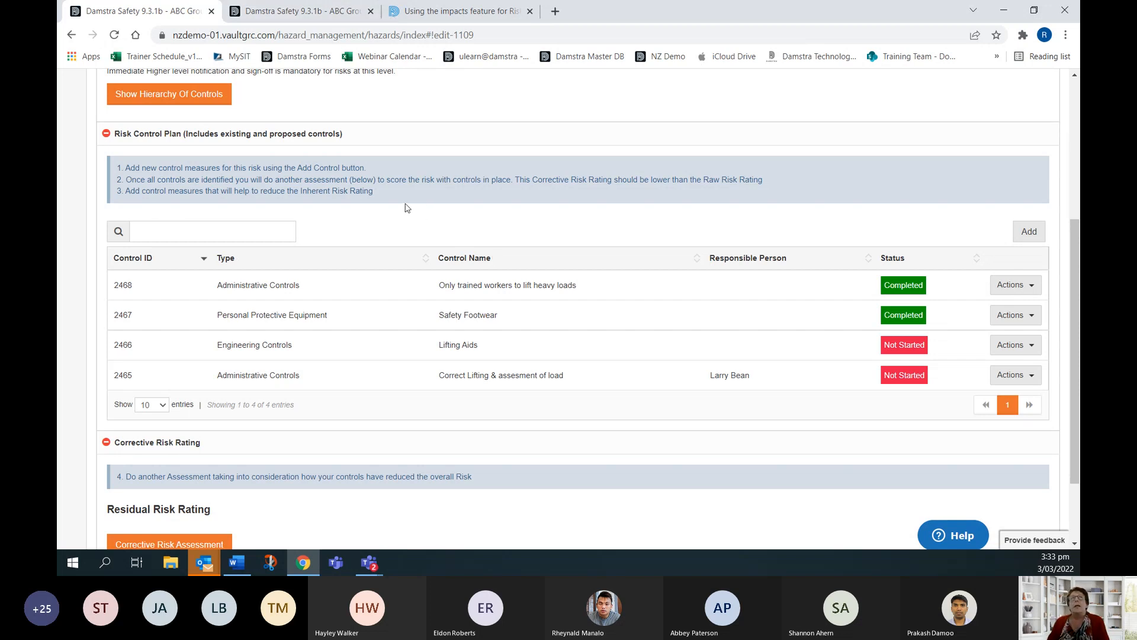
Step: Start a corrective risk assessment with likelihood Possible and likelihood notes "With all controls in place how likely is it a worker could be injured lifting heavy loads?"
scroll(386, 214, down, 2)
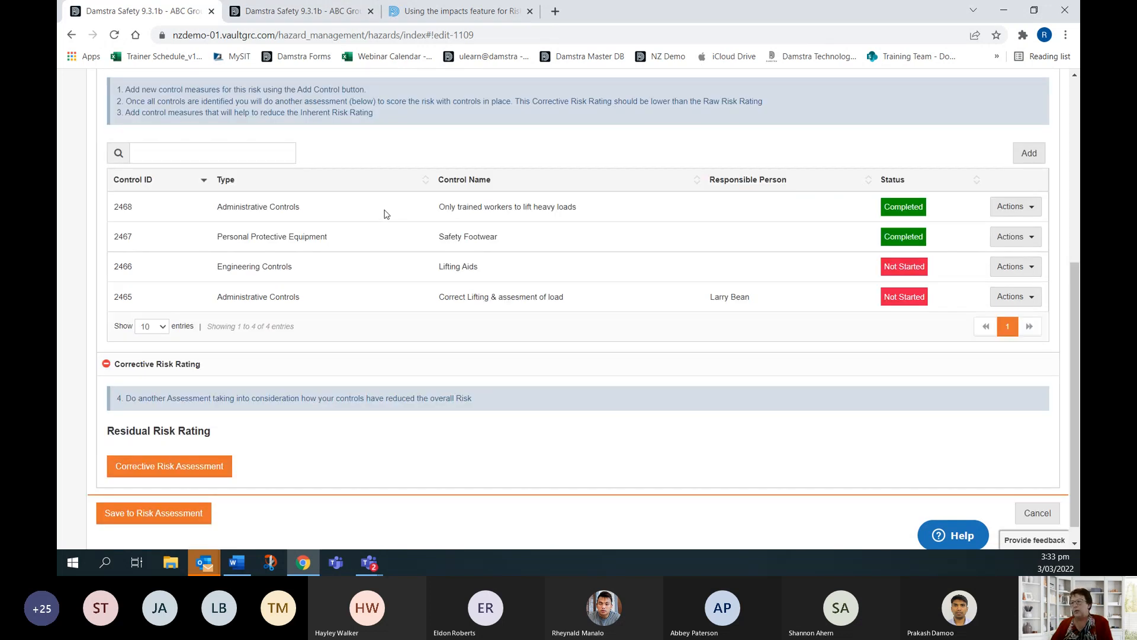
click(163, 446)
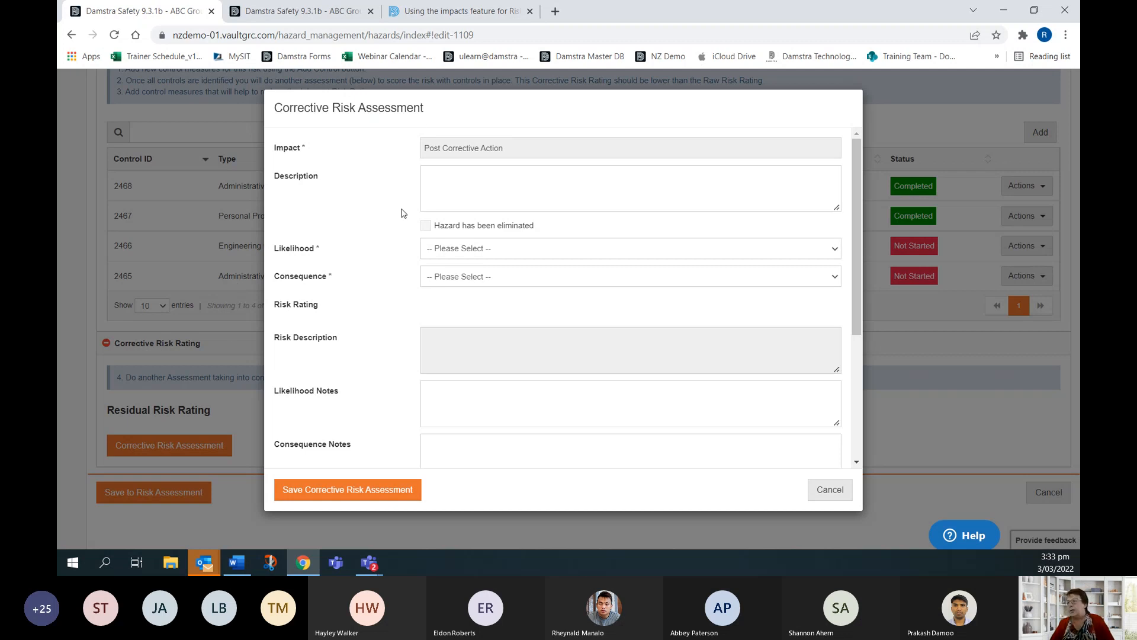
scroll(465, 261, down, 2)
click(451, 258)
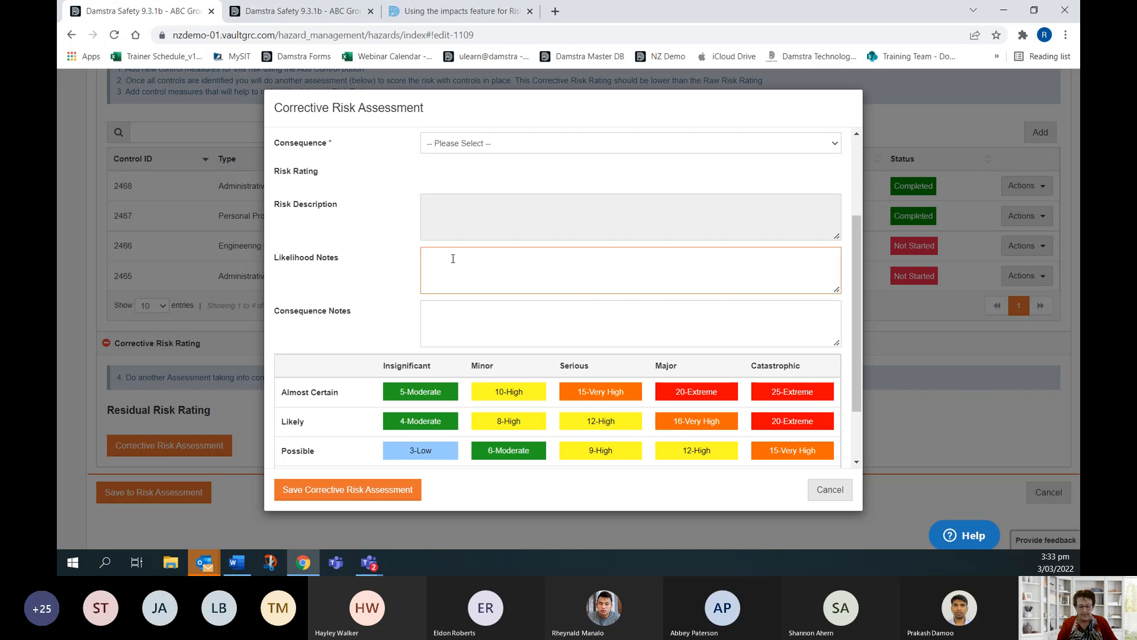
text(With all cont)
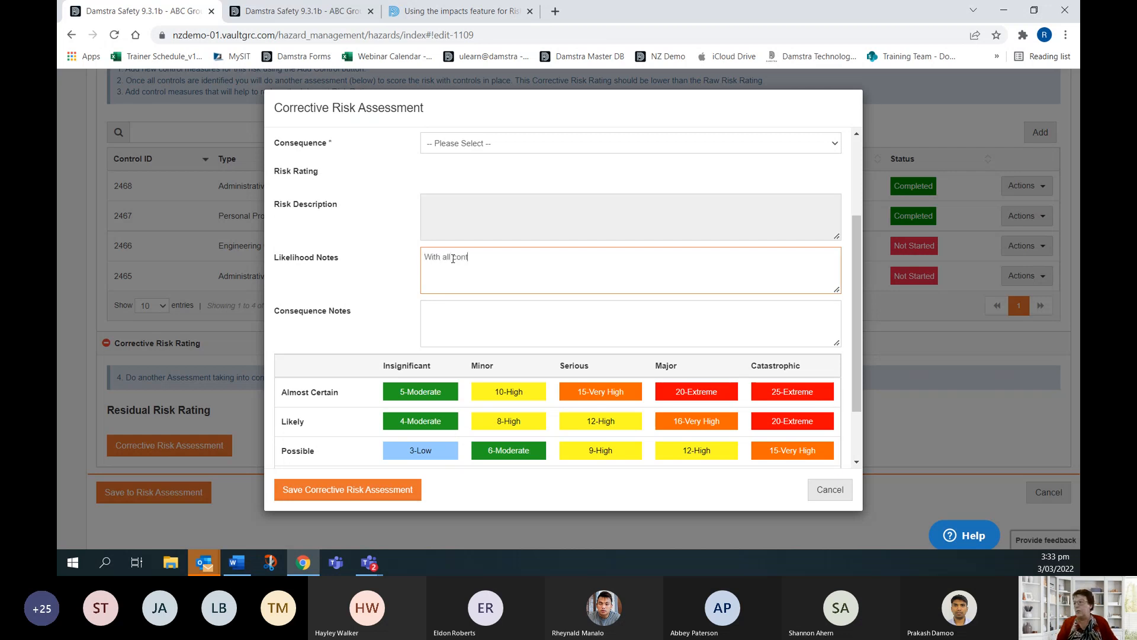
text(rols in place how likely is)
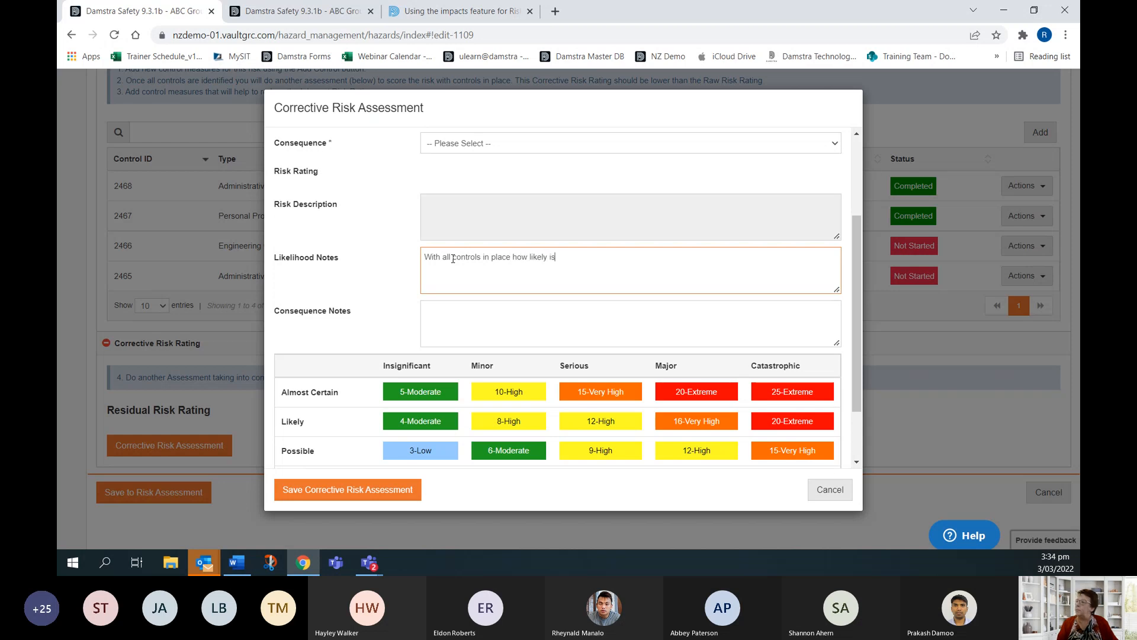
text(it a worker could be injured)
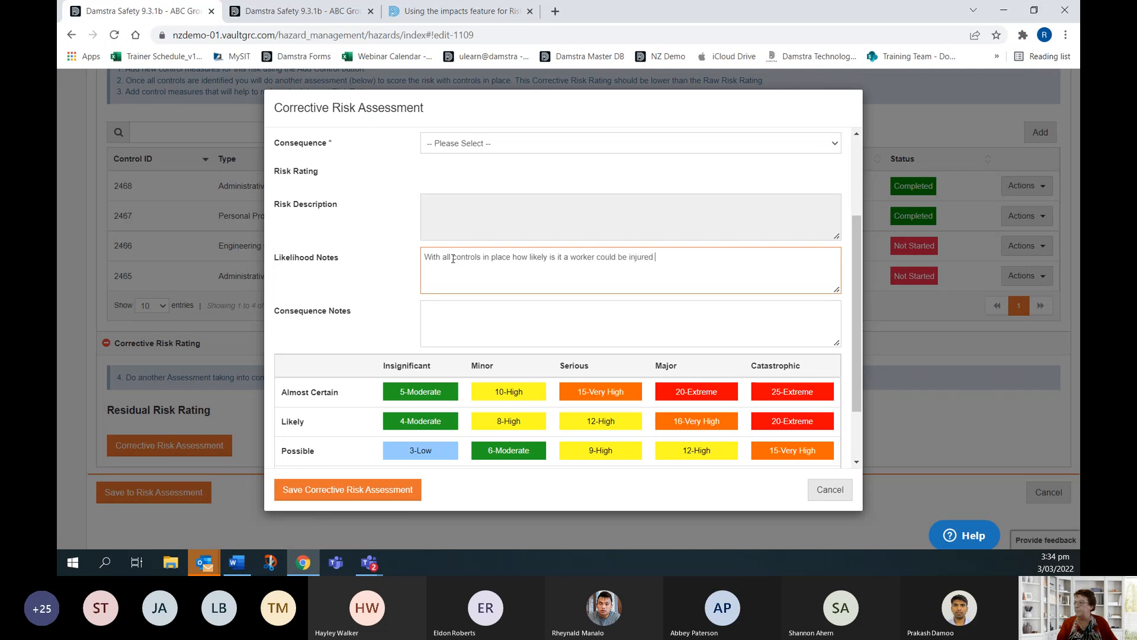
text( lifting heavy )
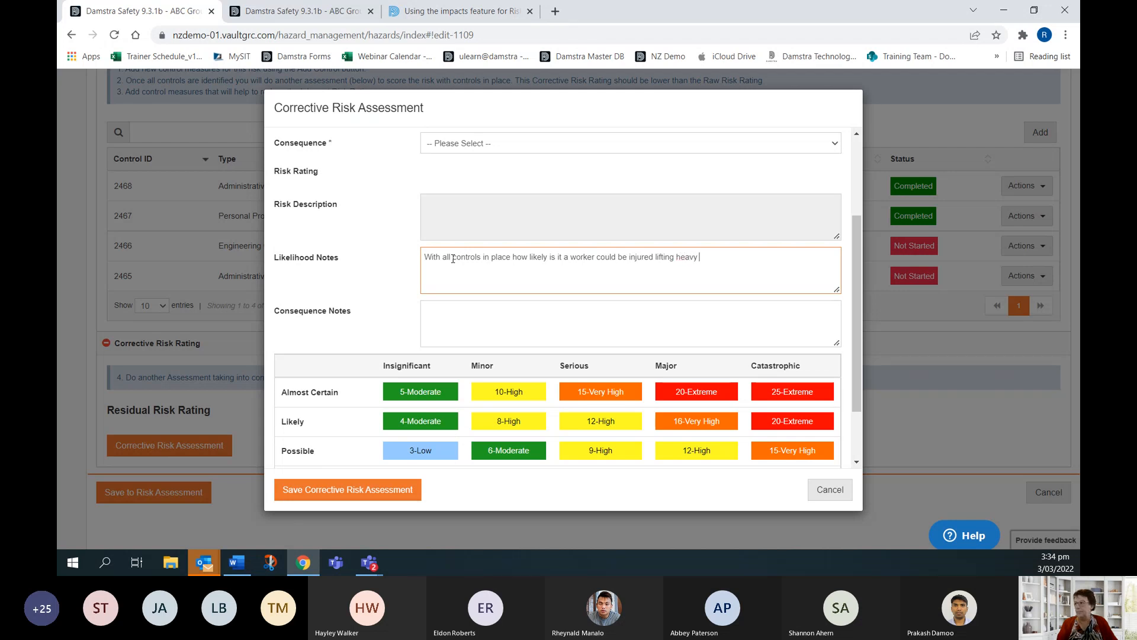
text(loads?)
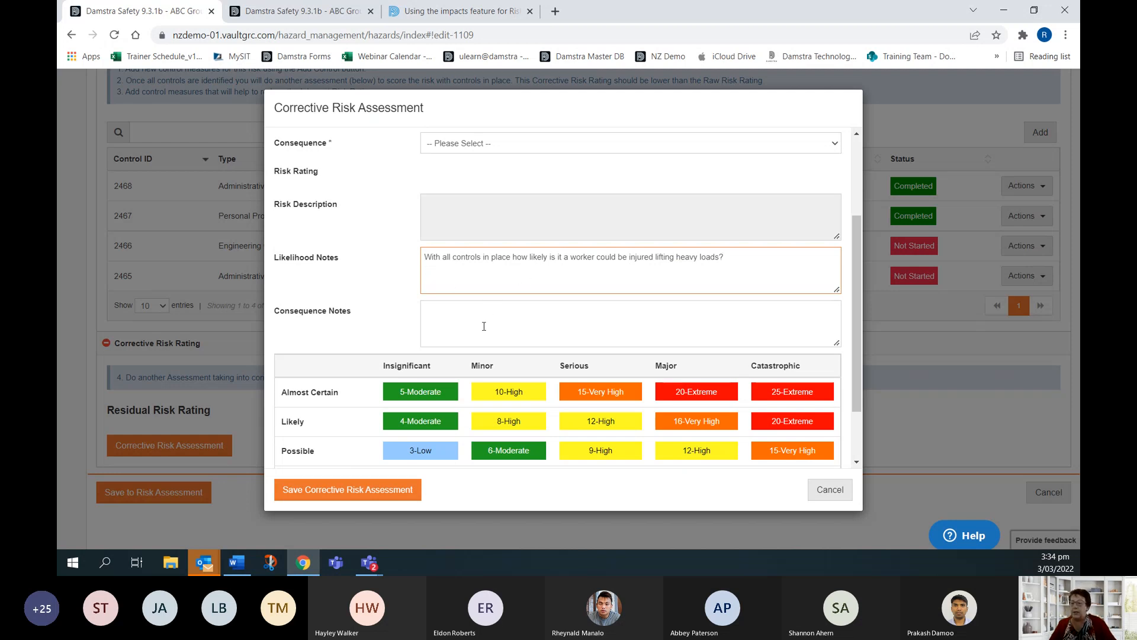
scroll(484, 325, up, 3)
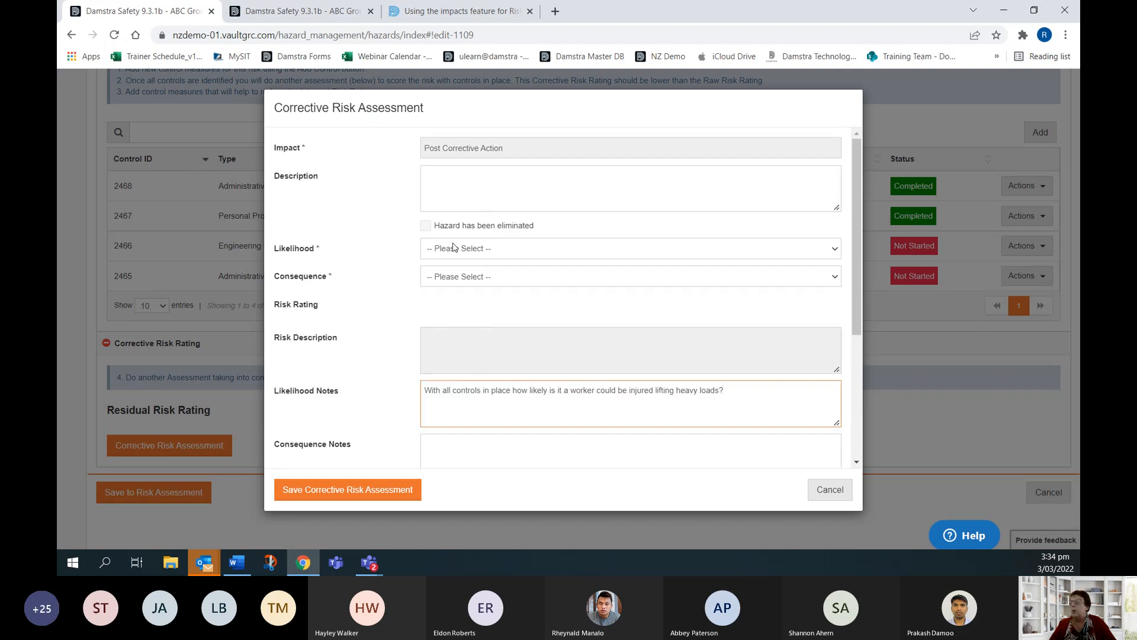
click(452, 251)
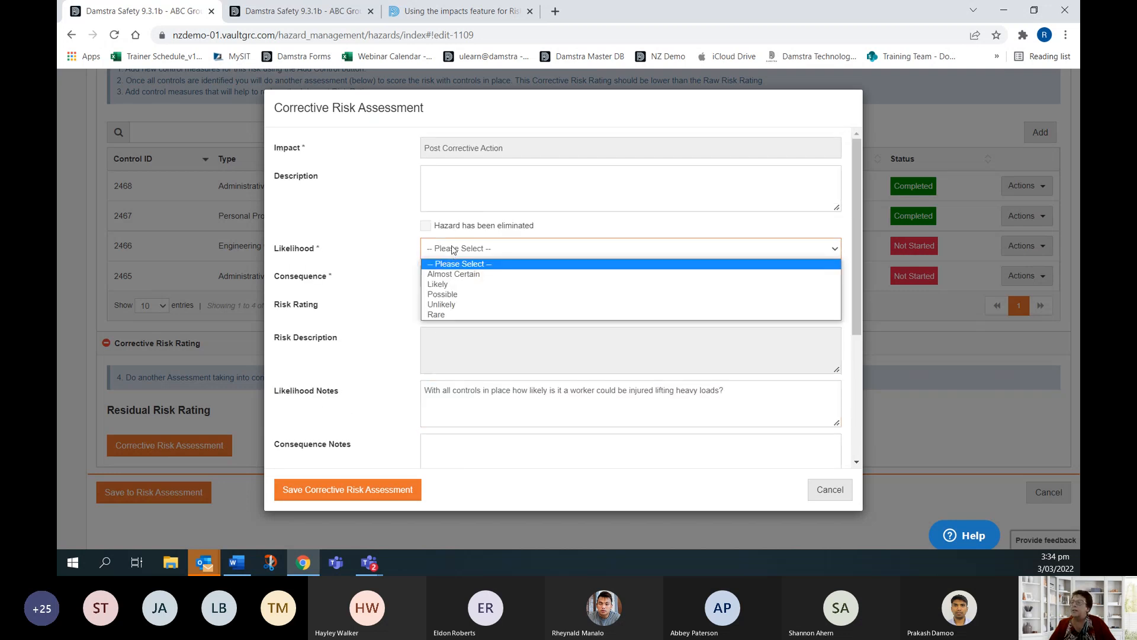
click(455, 296)
Step: Enter consequence notes "With all controls in place, if a worker did get injured lifting or moving heavy loads, how serious could that injury be?"
scroll(407, 317, down, 4)
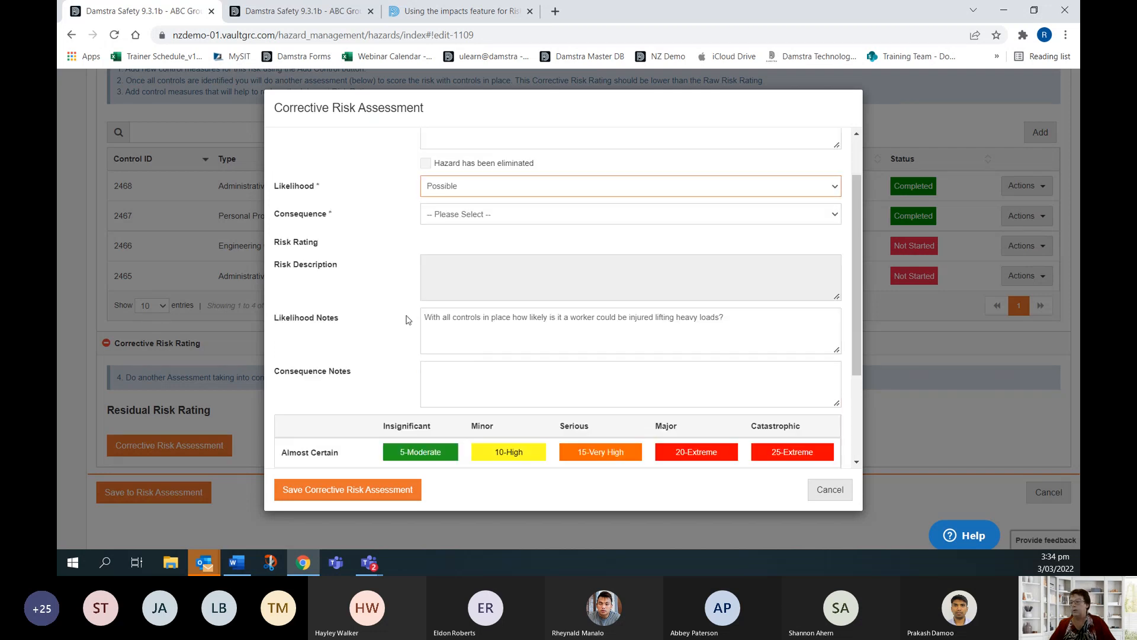
click(439, 233)
text(If a worker did get injured lifting or moving heavy loads, how serious could that injury be?)
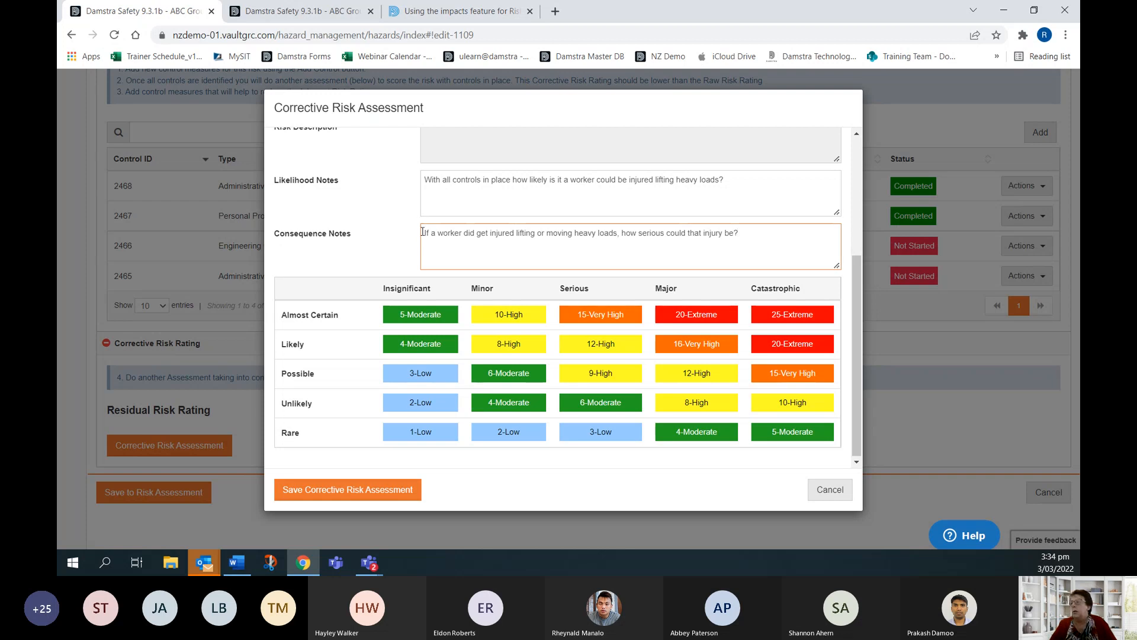
text(With all contro)
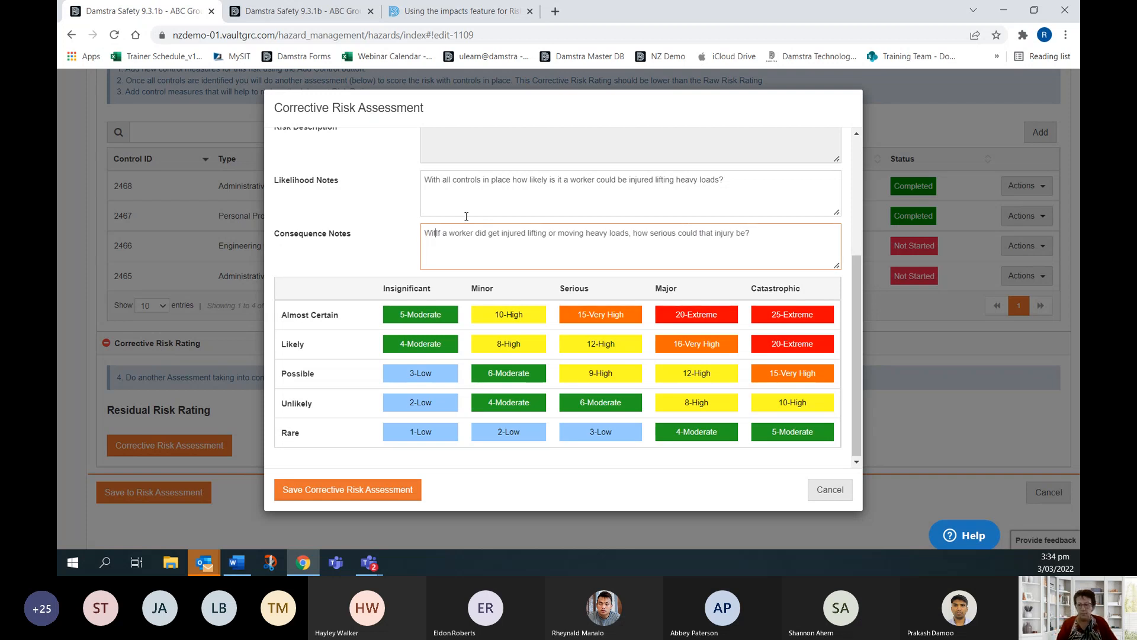
text(ls in place)
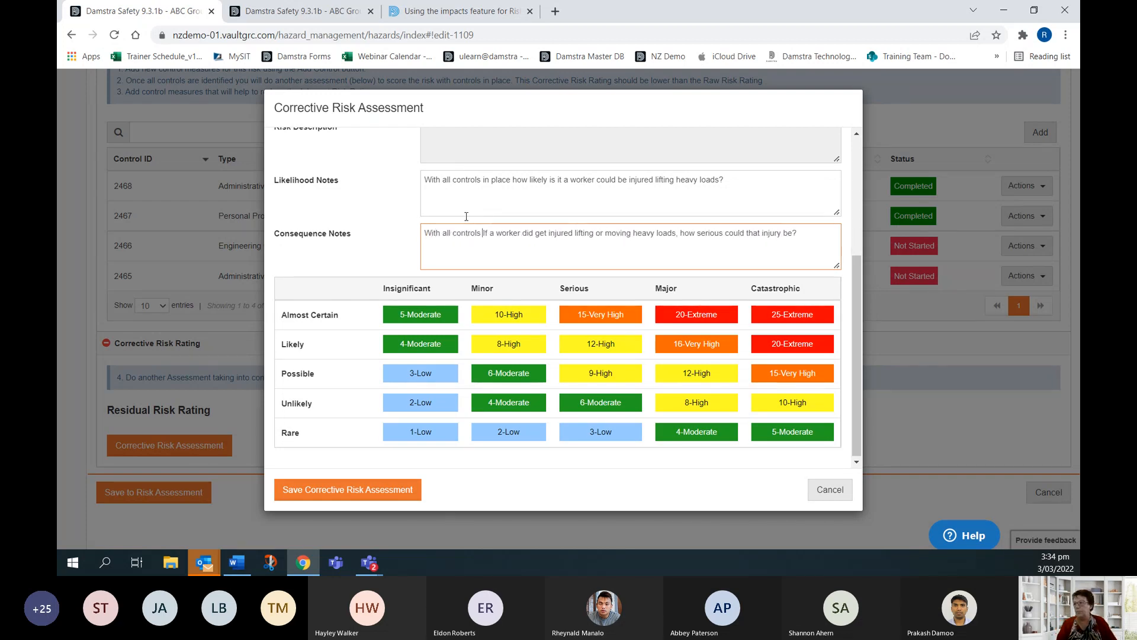
text(,)
key(Delete)
text(i)
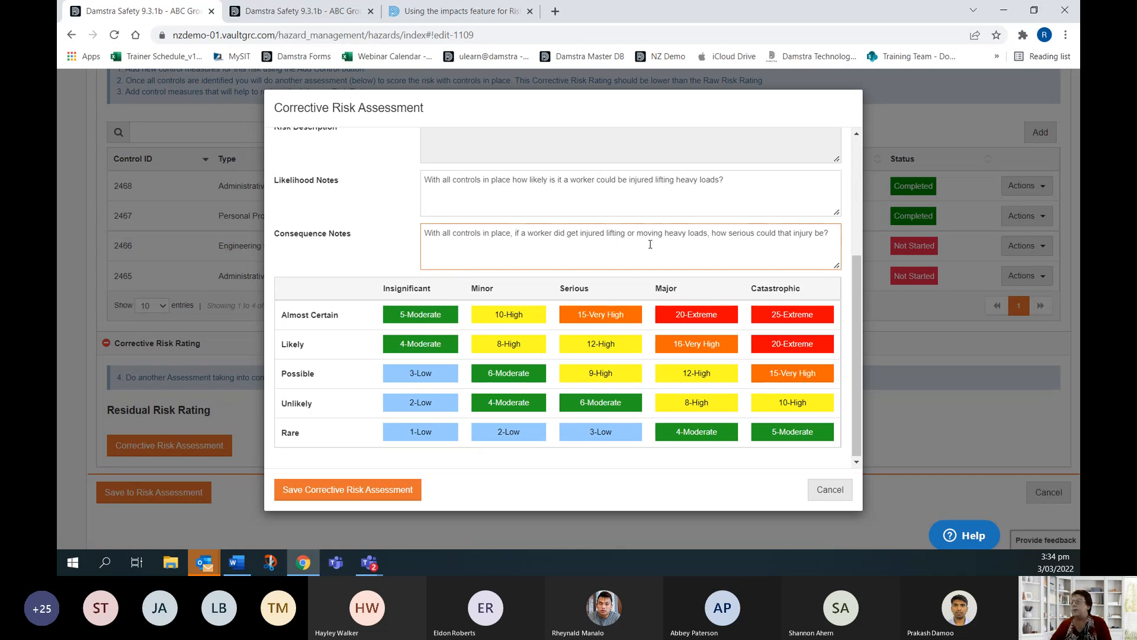
scroll(563, 286, up, 4)
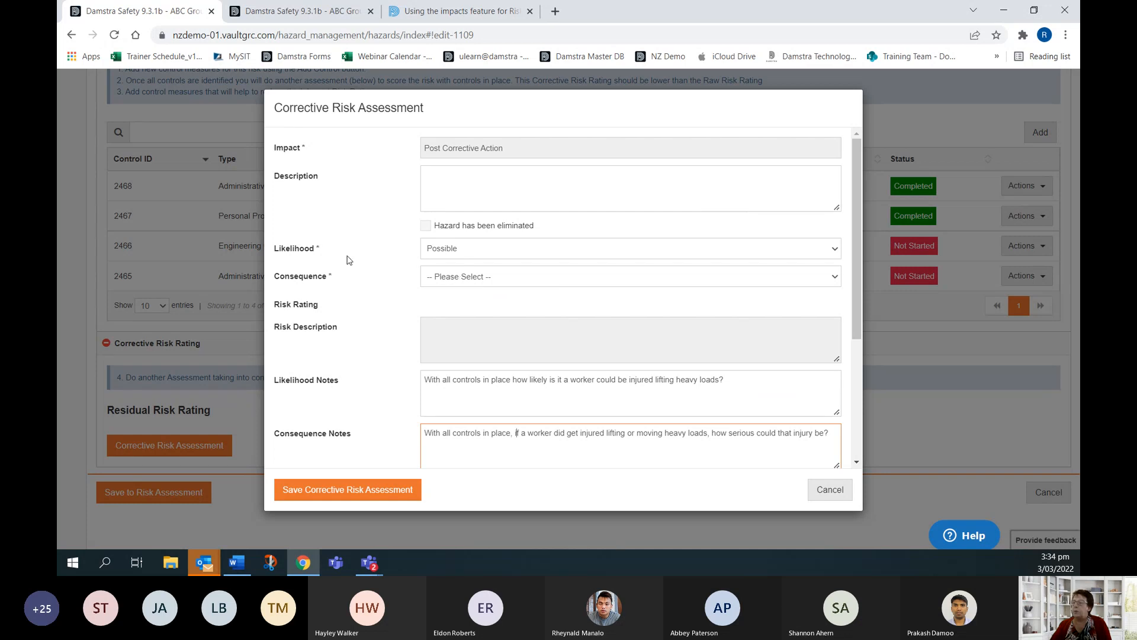
Step: Set the corrective risk assessment's consequence to Serious and save the assessment
click(454, 279)
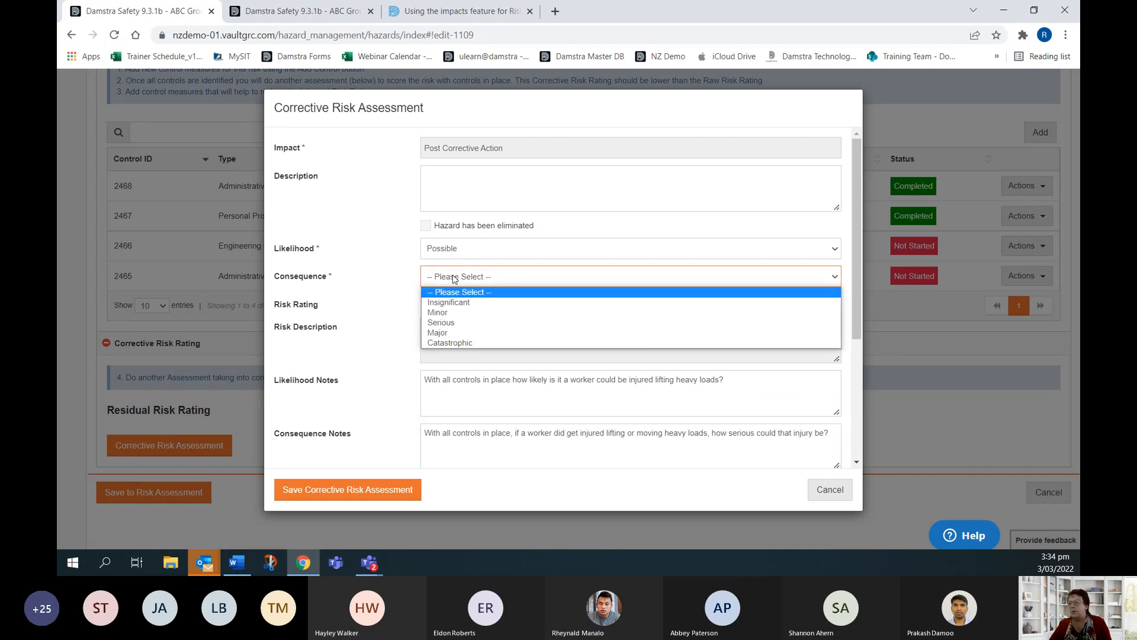
click(443, 323)
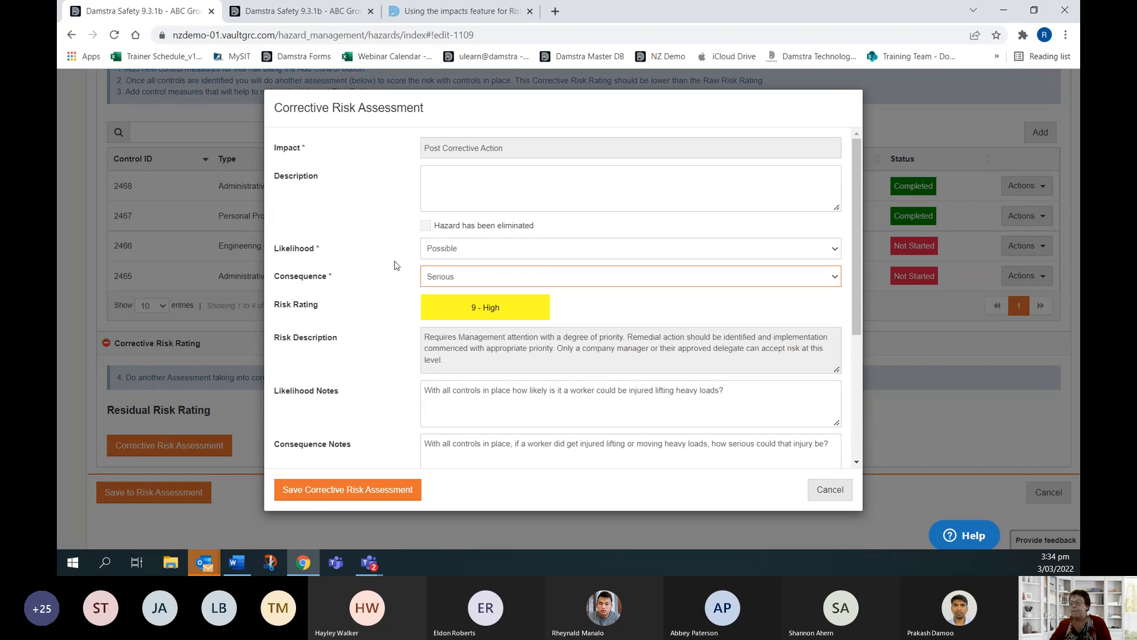
click(329, 491)
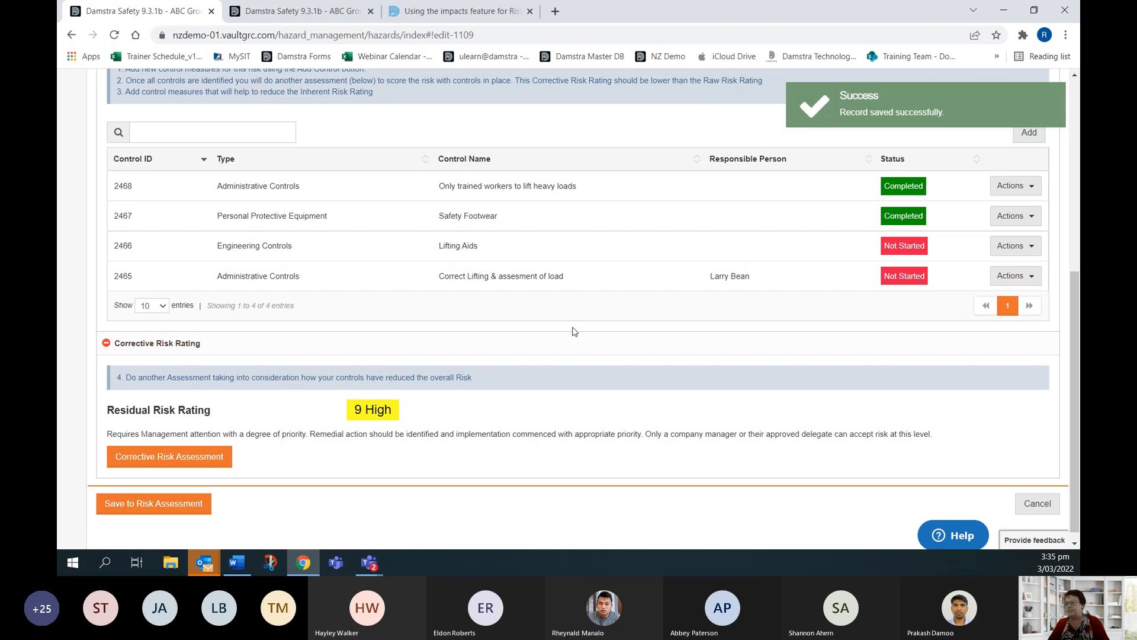
Step: Start a new review for the Manual Handling risk with review date 03/03/2022 and choose the worker who reviewed it
scroll(574, 334, up, 5)
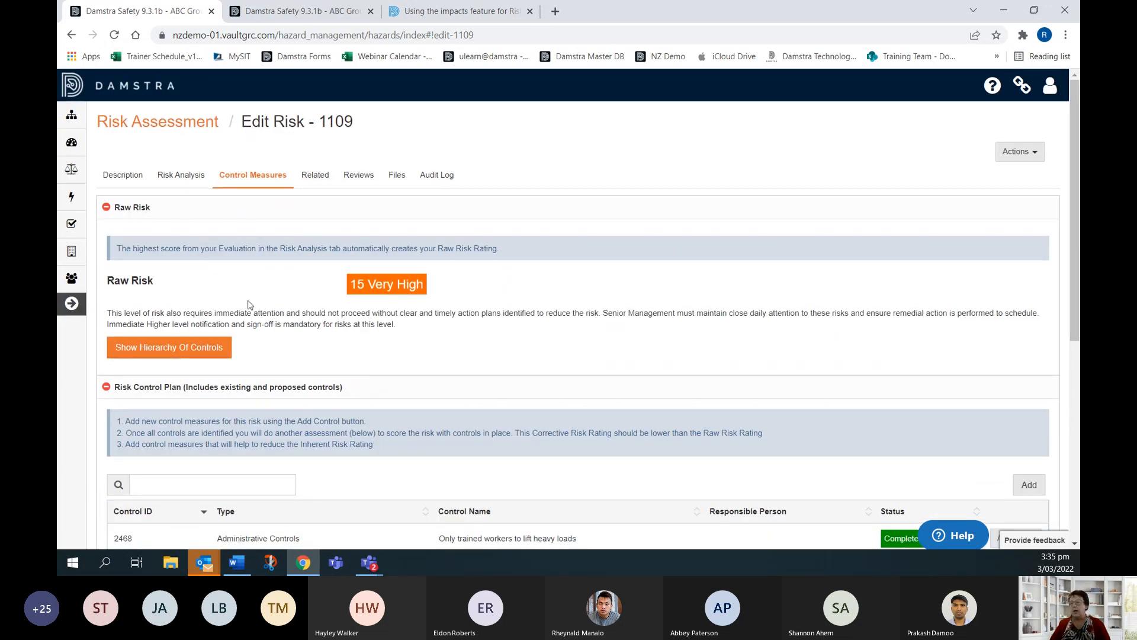
scroll(446, 305, down, 6)
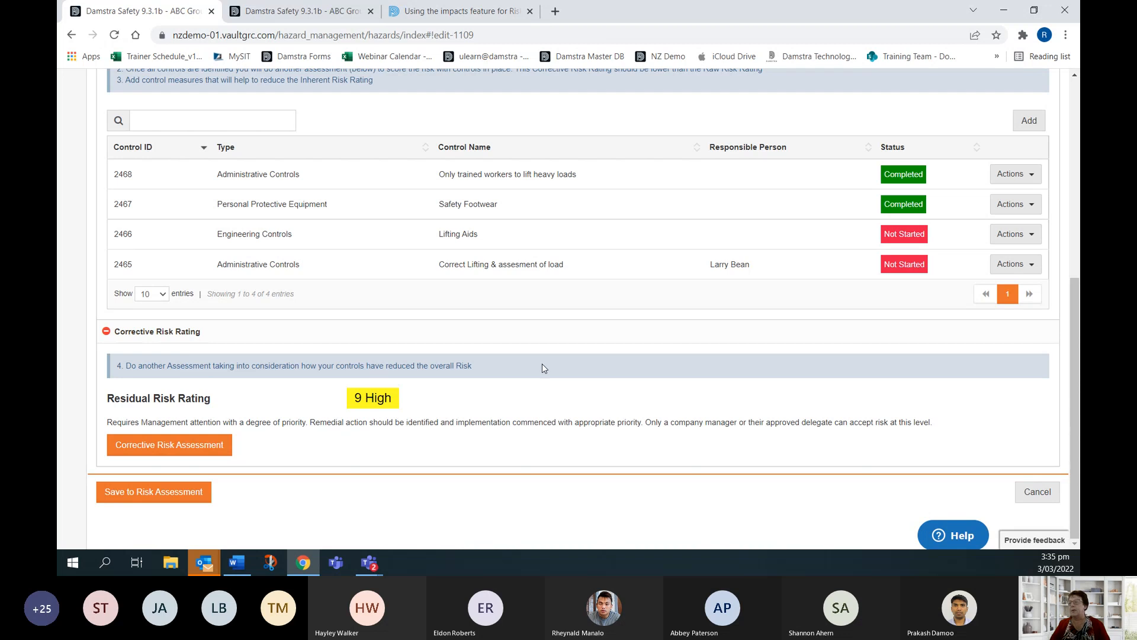
scroll(543, 368, up, 6)
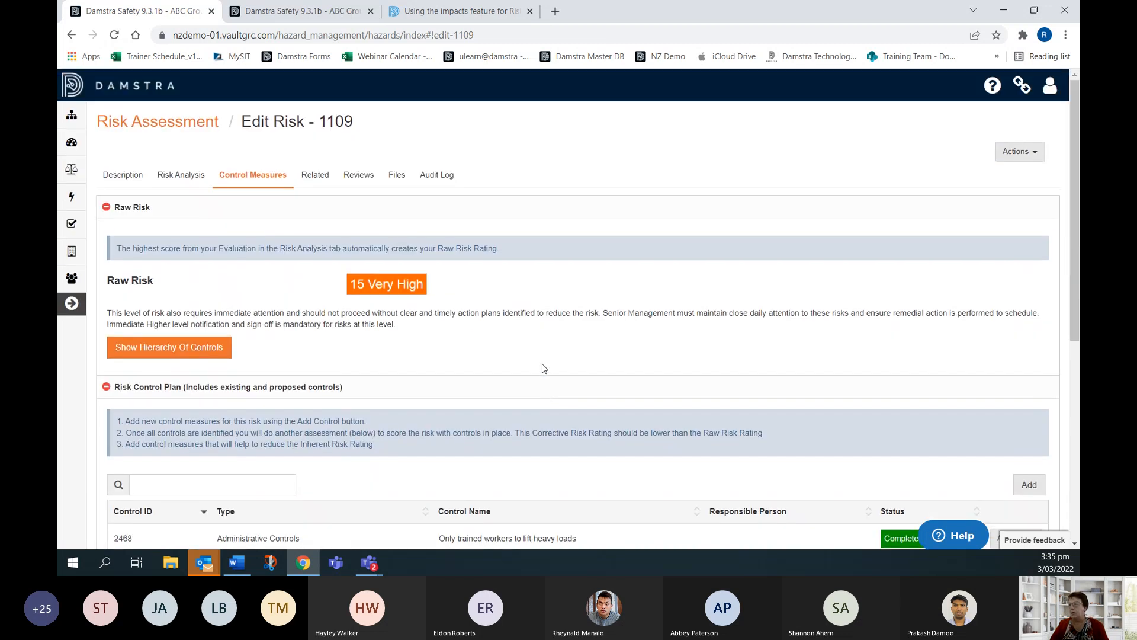
scroll(544, 368, down, 4)
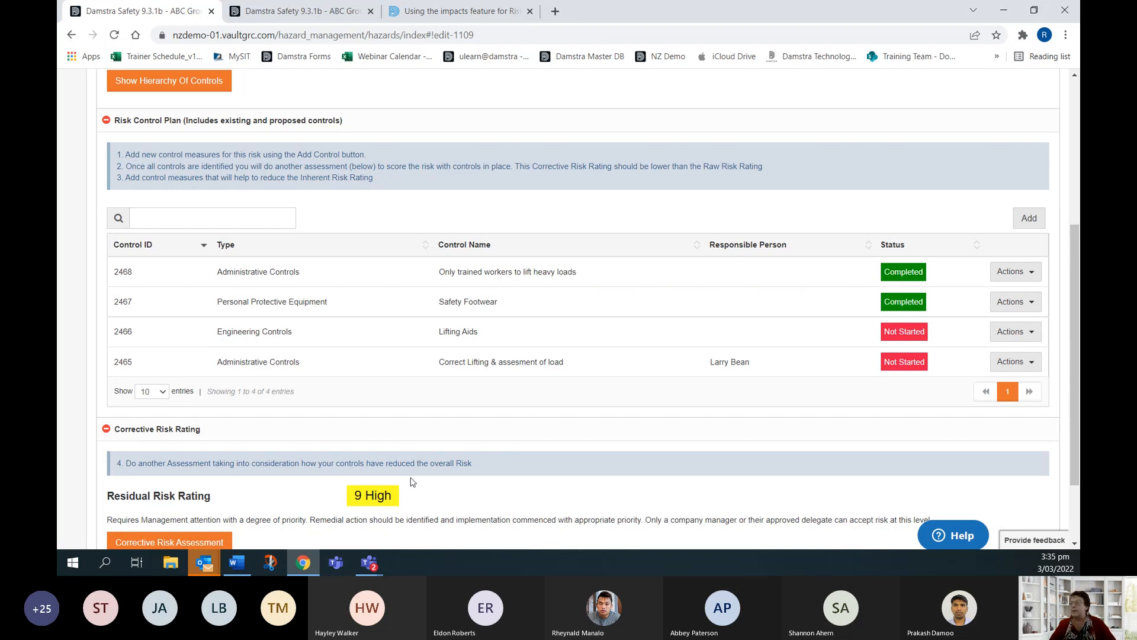
scroll(413, 481, up, 5)
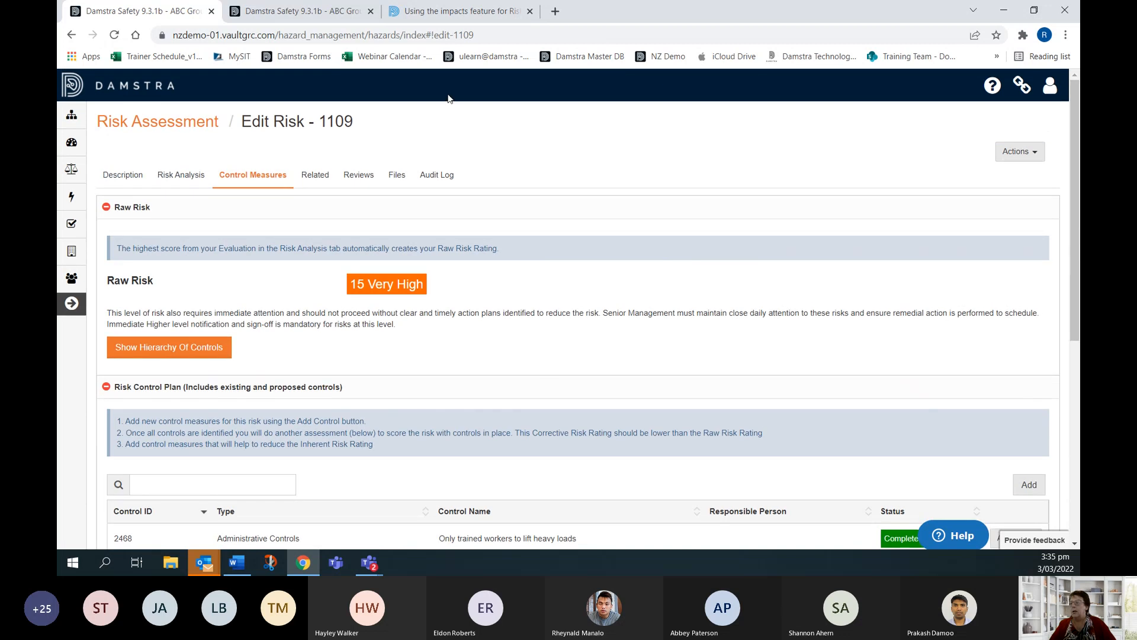
click(360, 176)
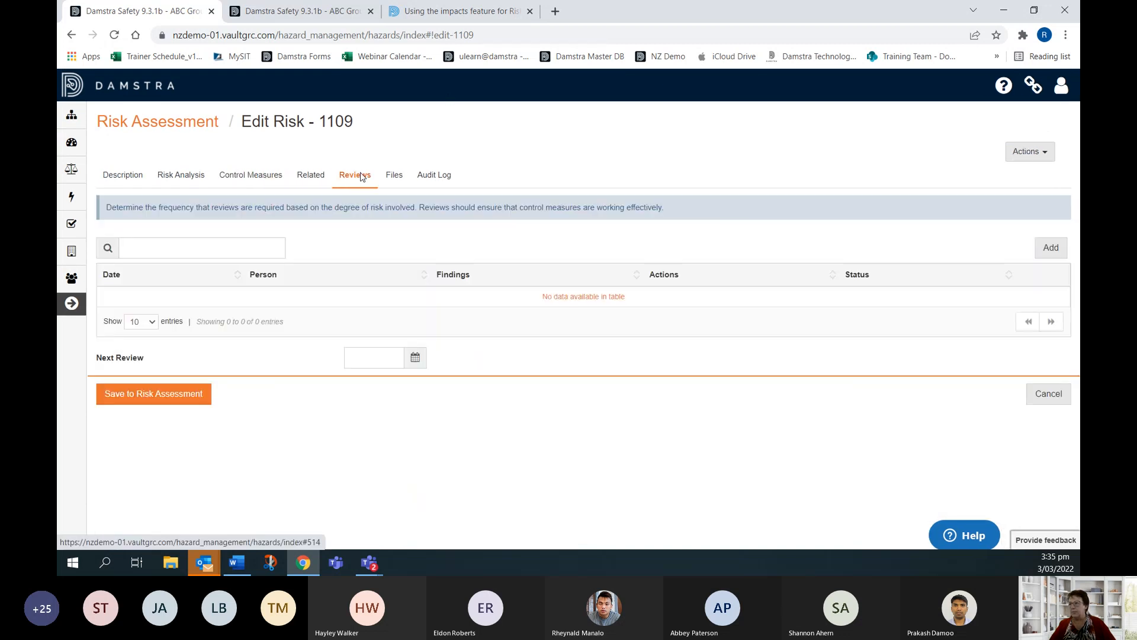
click(1052, 249)
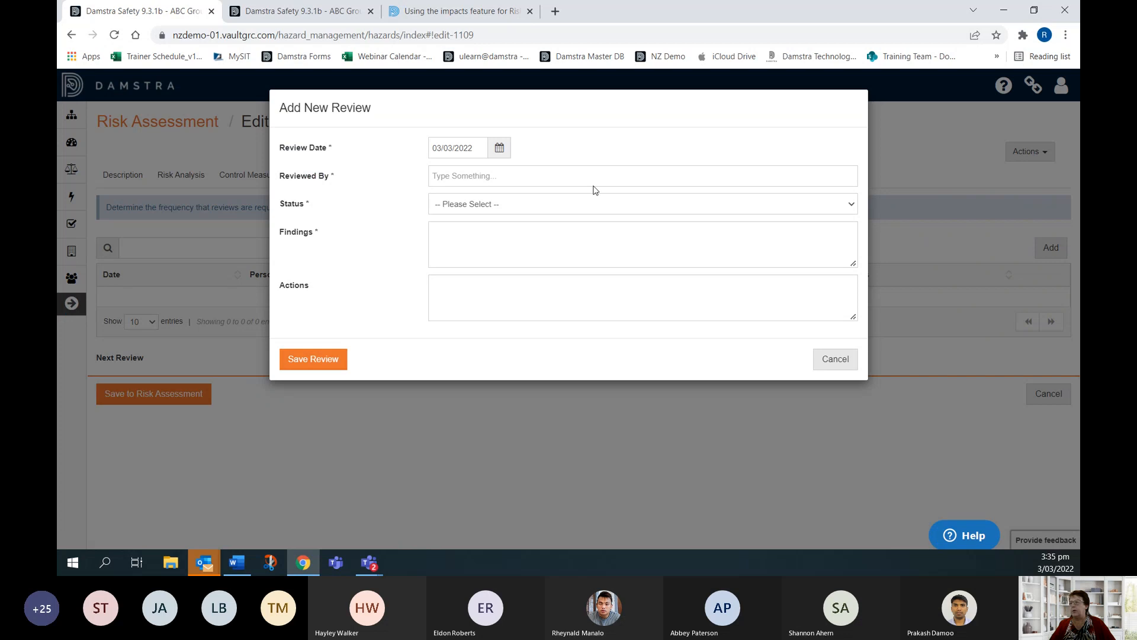
click(476, 176)
text(ca)
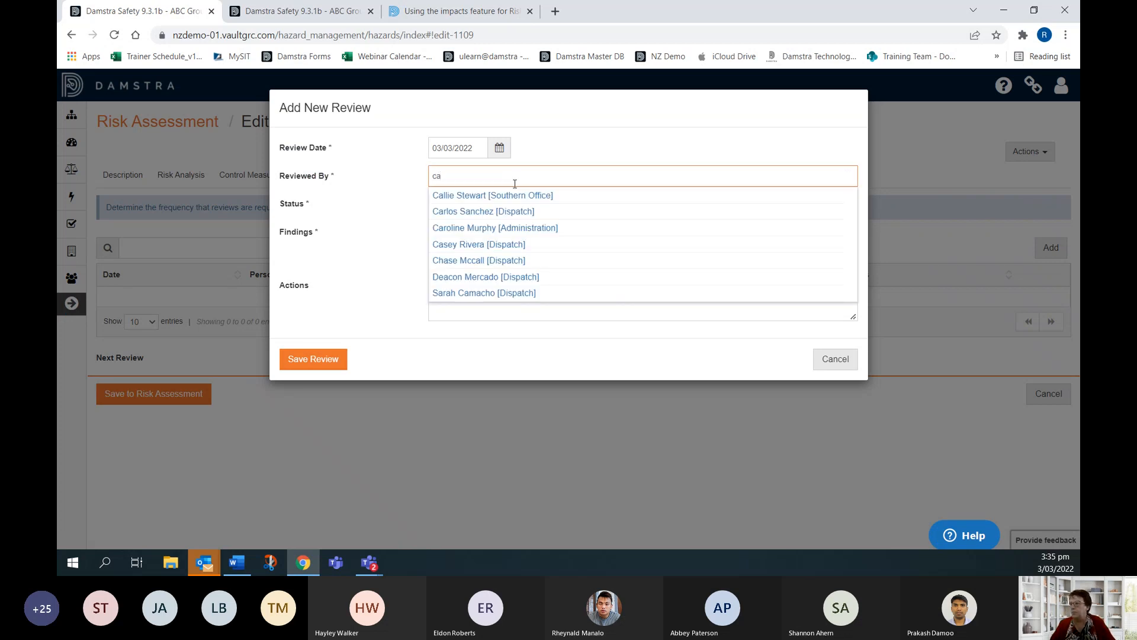
click(488, 195)
Step: Set the review's status to Completed, enter the findings "Reviewed/Added controls" and save the review
click(474, 205)
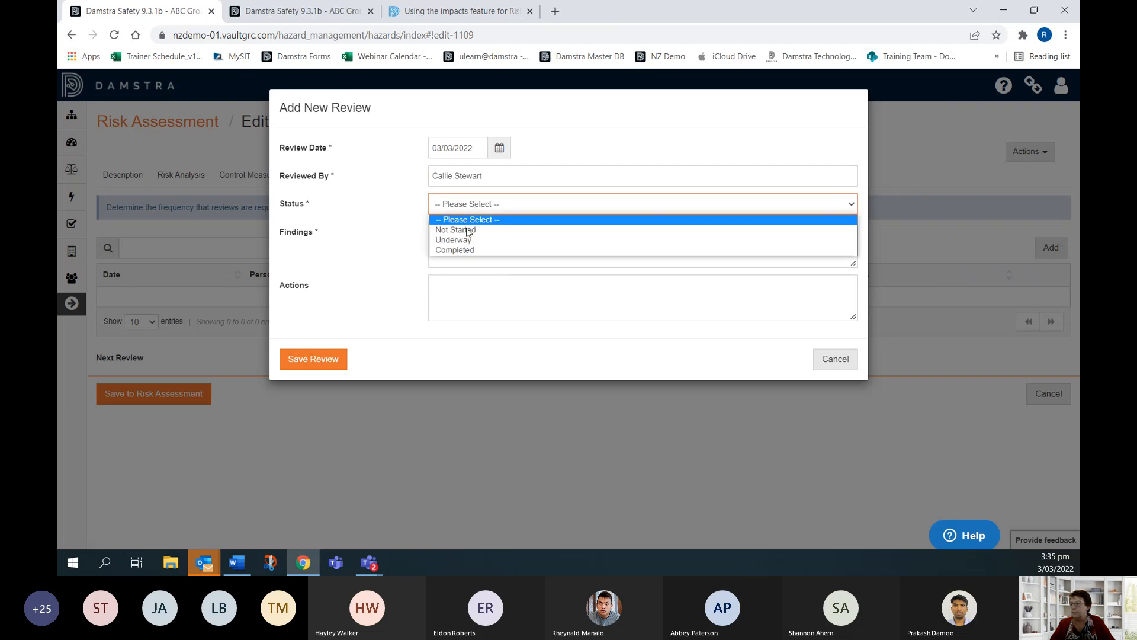
click(468, 250)
click(454, 236)
text(Revied)
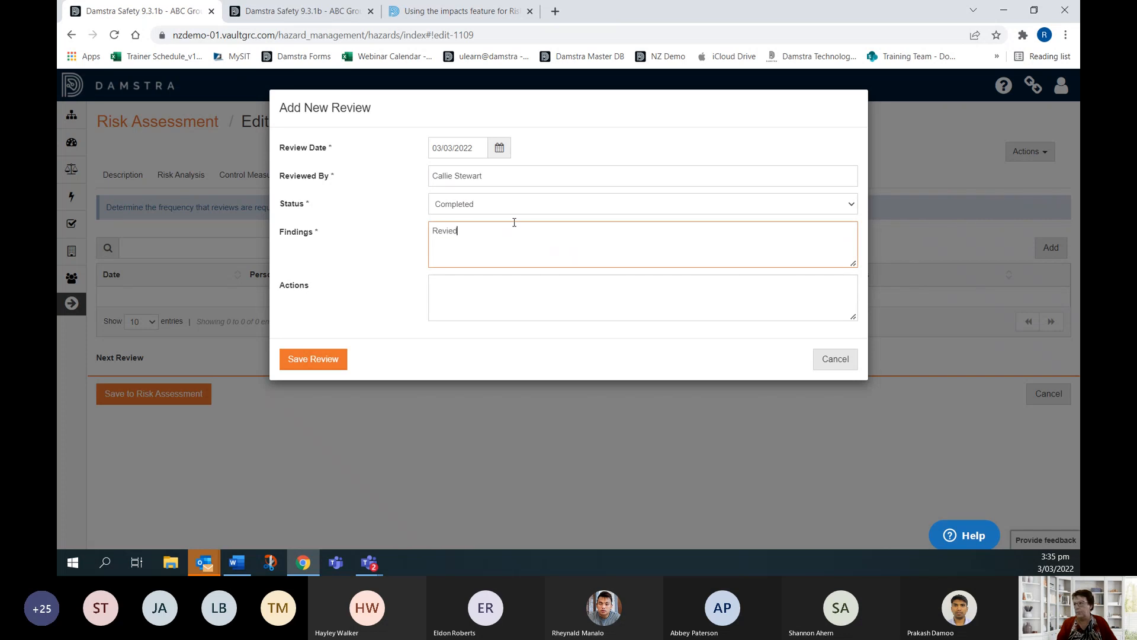
text(ewed/Added controls)
click(314, 360)
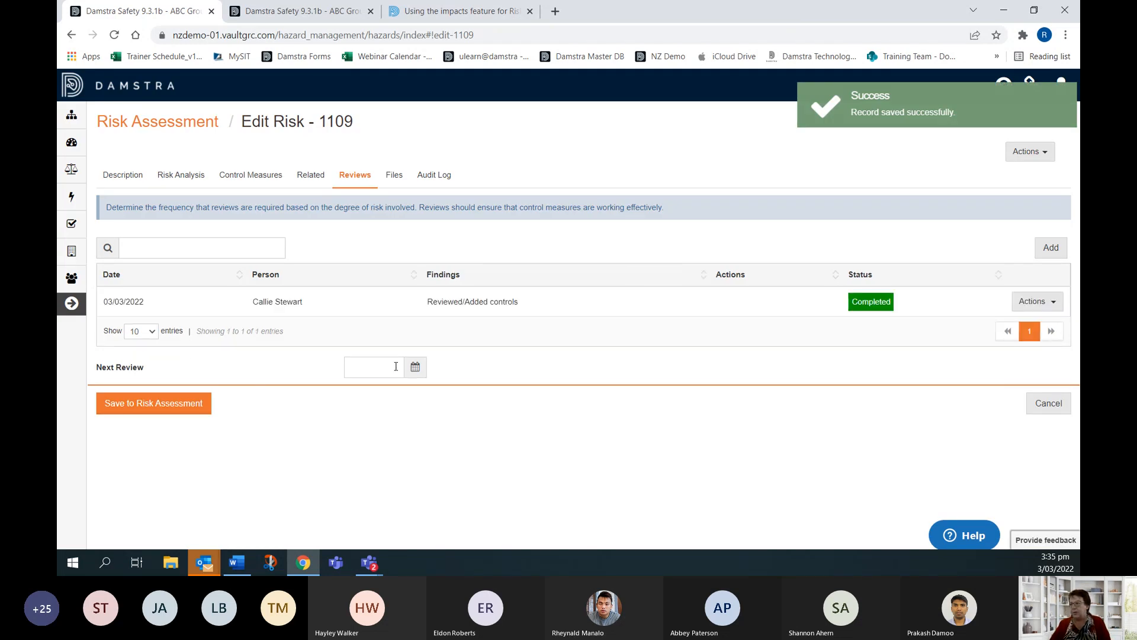
Step: Set the risk's next review date to 16/08/2022 and save the risk to the Risk Assessment register
click(415, 368)
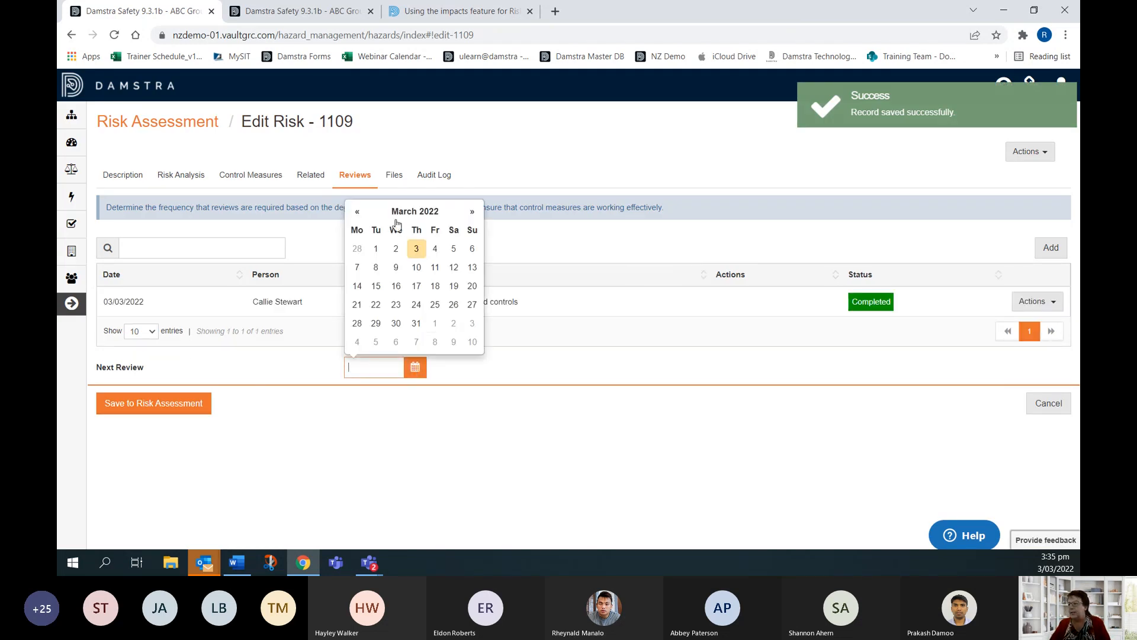
click(417, 211)
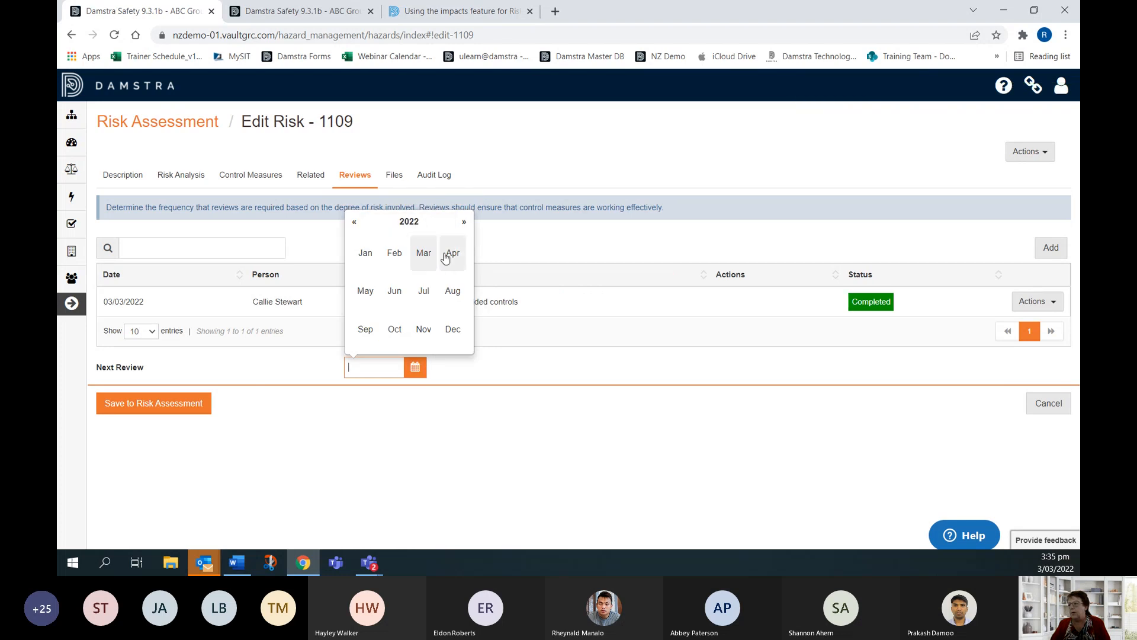
click(454, 292)
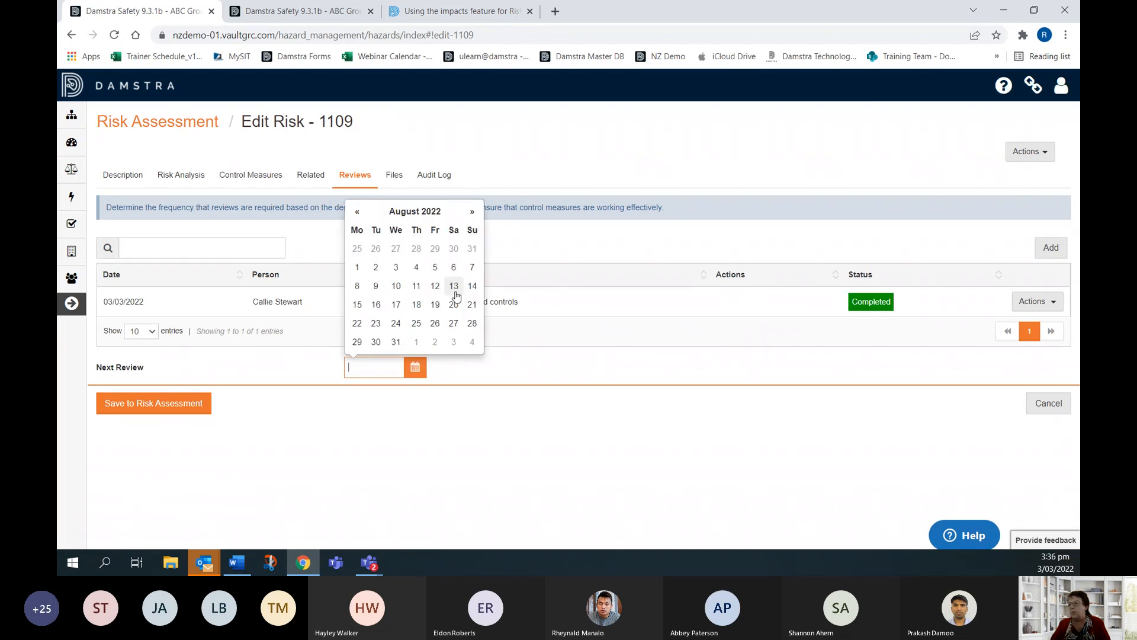
click(377, 305)
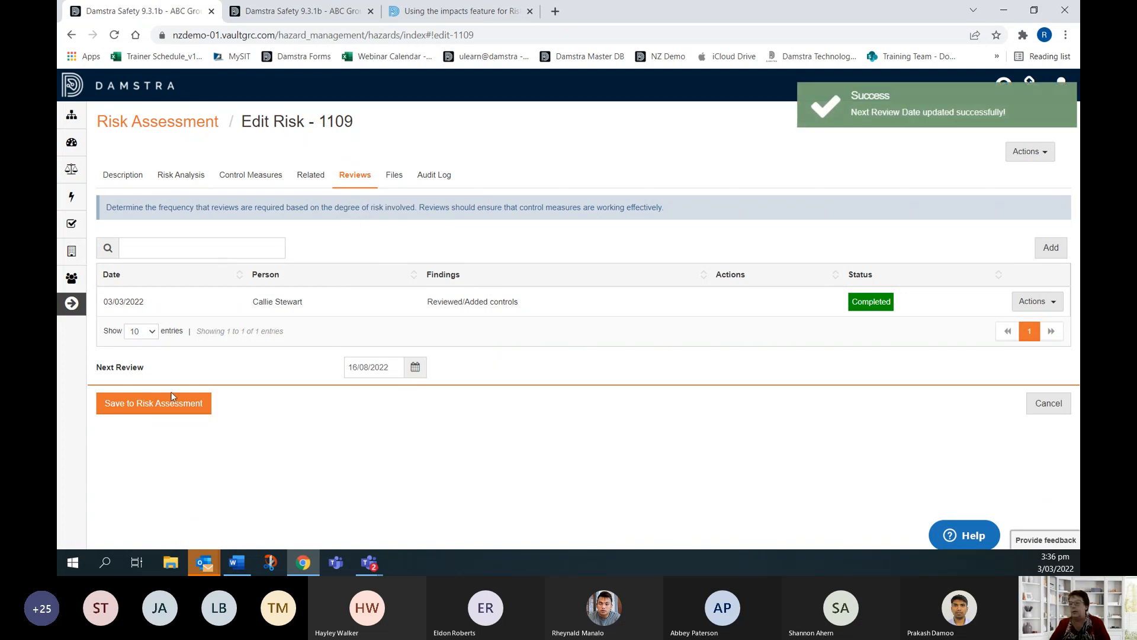
click(145, 403)
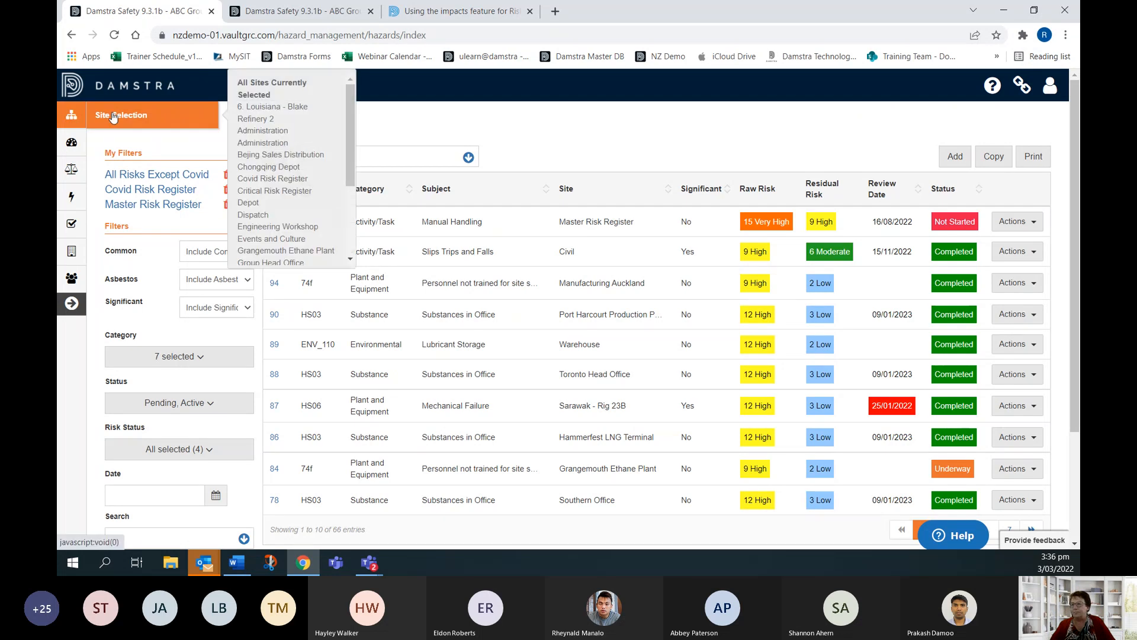
Step: View the site selection tree and return to the Risk Assessment register
click(113, 117)
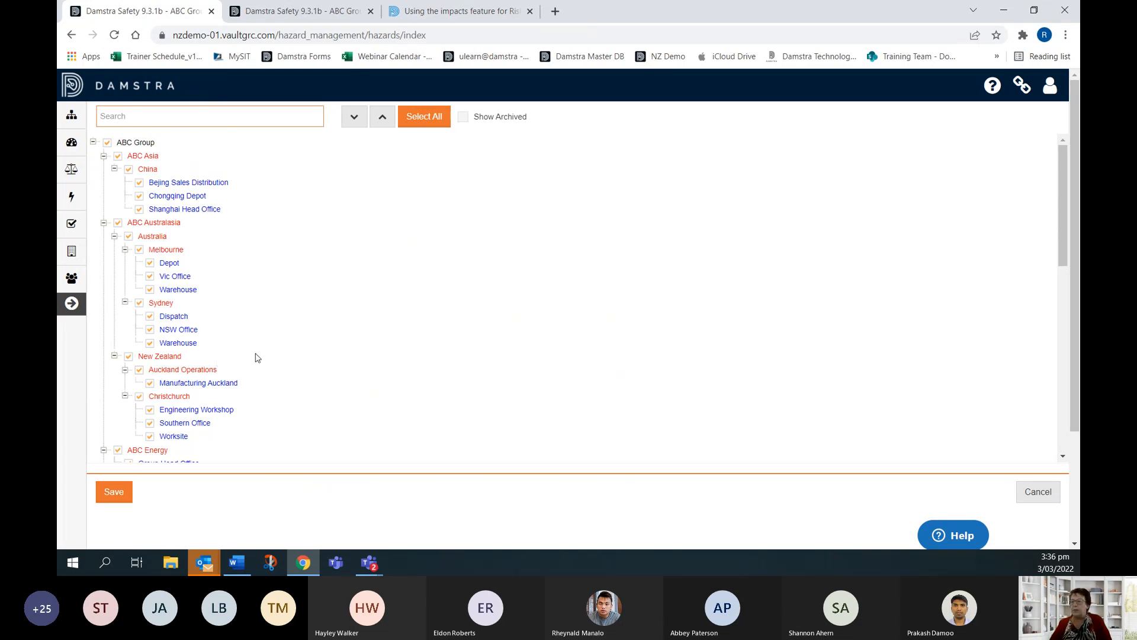
mouse_move(71, 197)
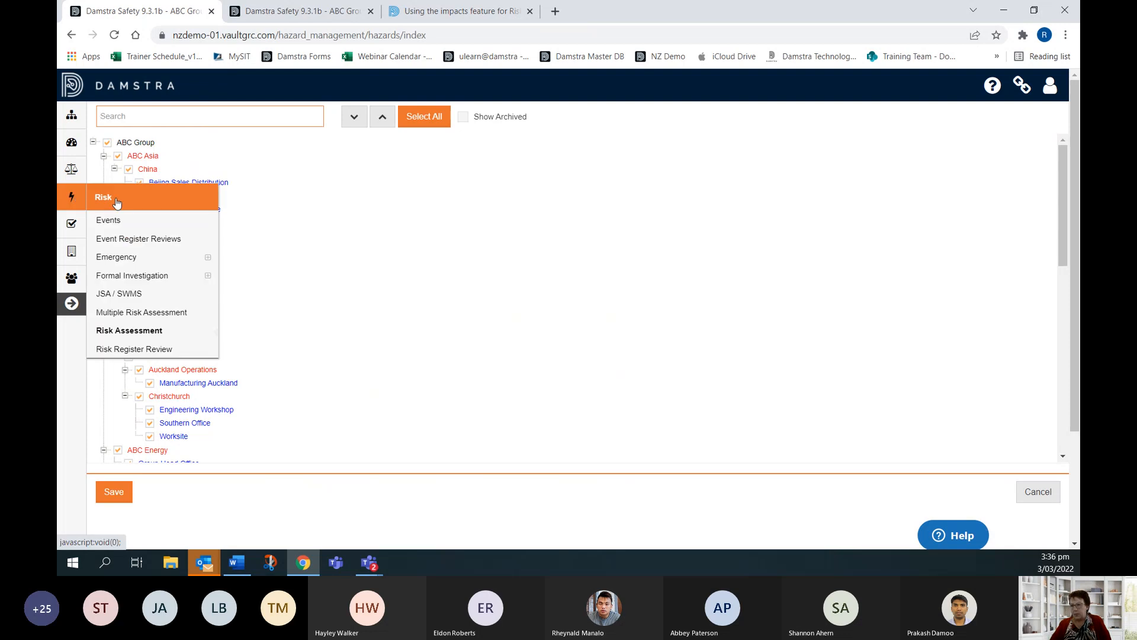
click(142, 330)
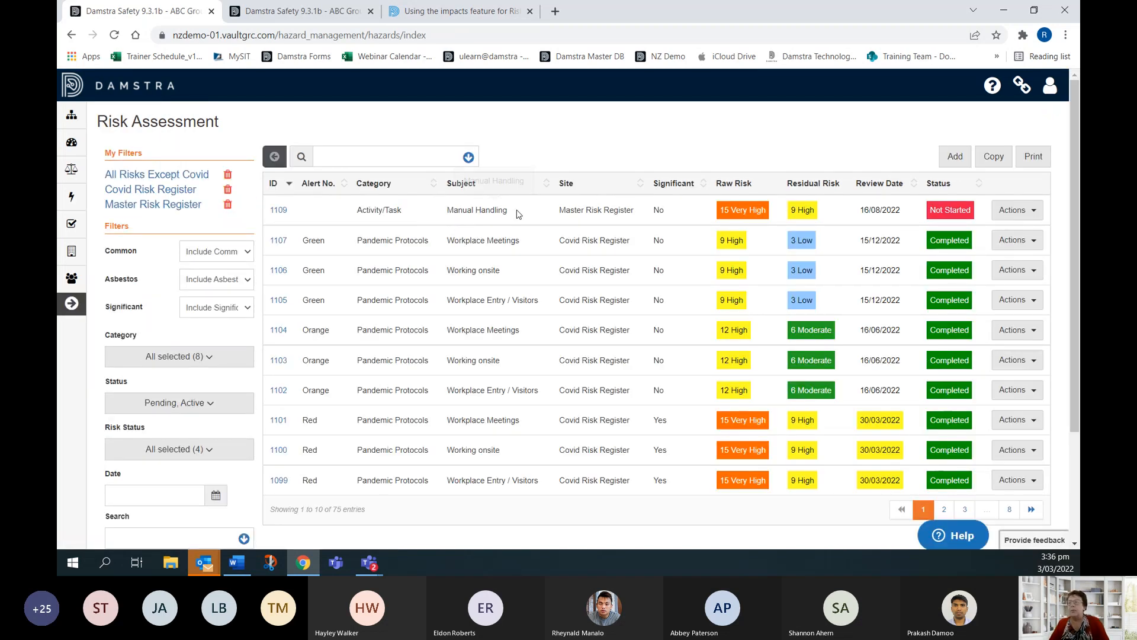
Step: Copy the Manual Handling risk and set the copy's site to Melbourne under ABC Australasia, Australia
click(1013, 210)
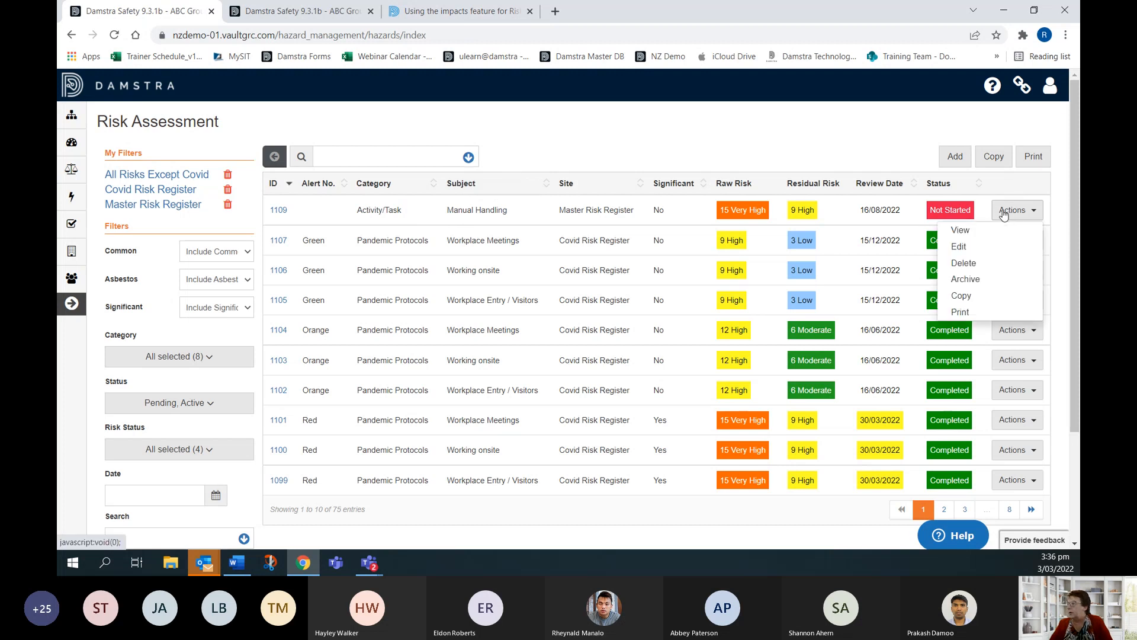
click(1001, 293)
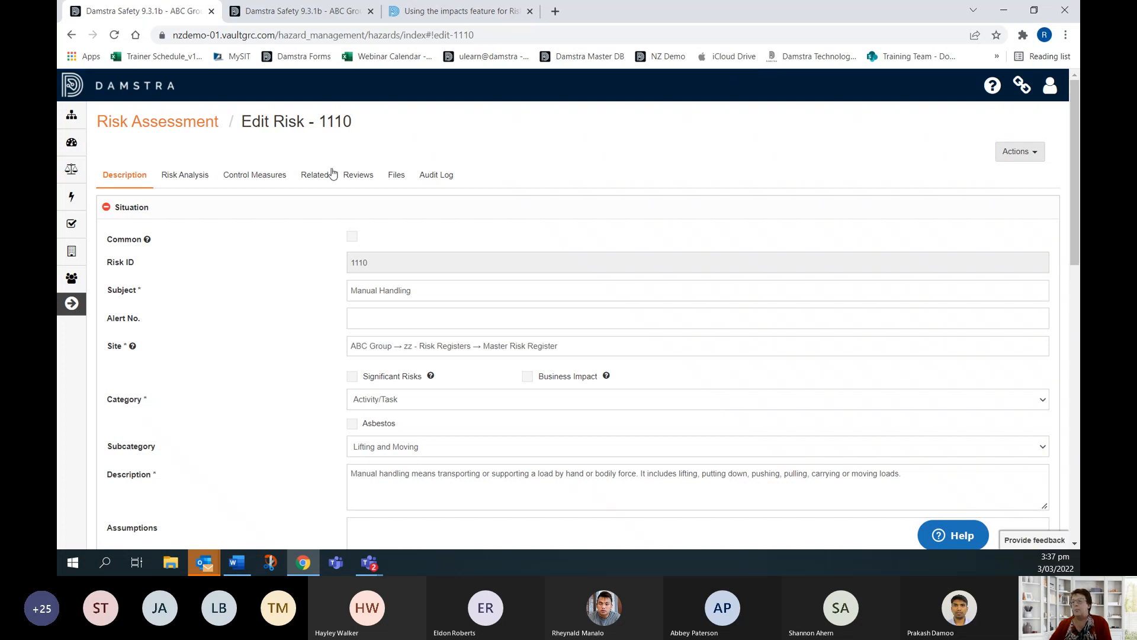
click(403, 346)
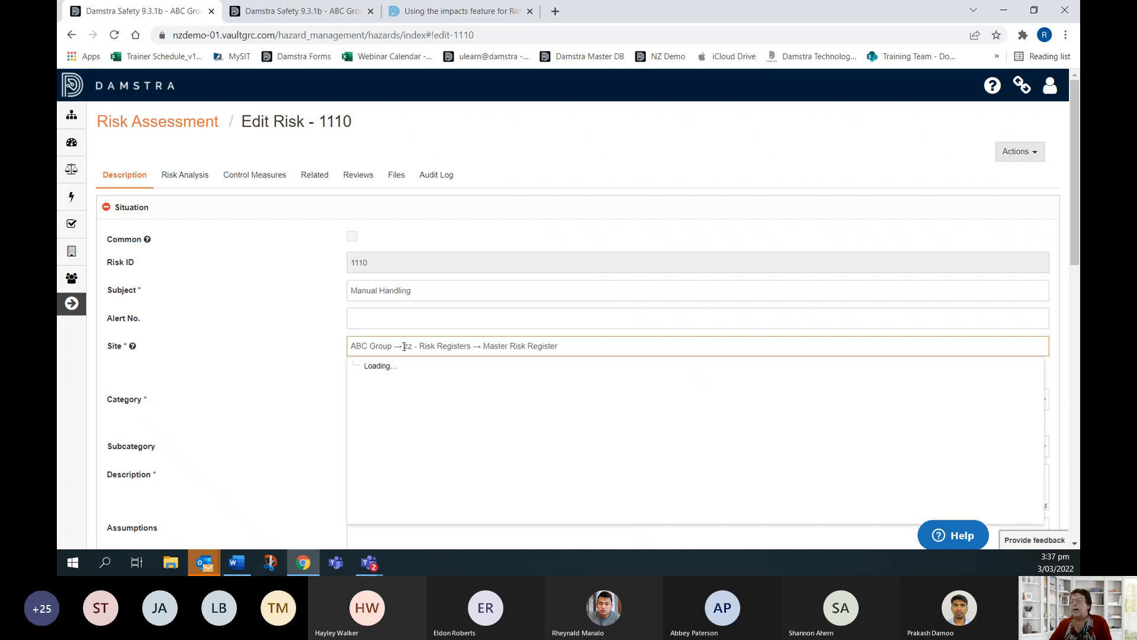
scroll(256, 341, down, 2)
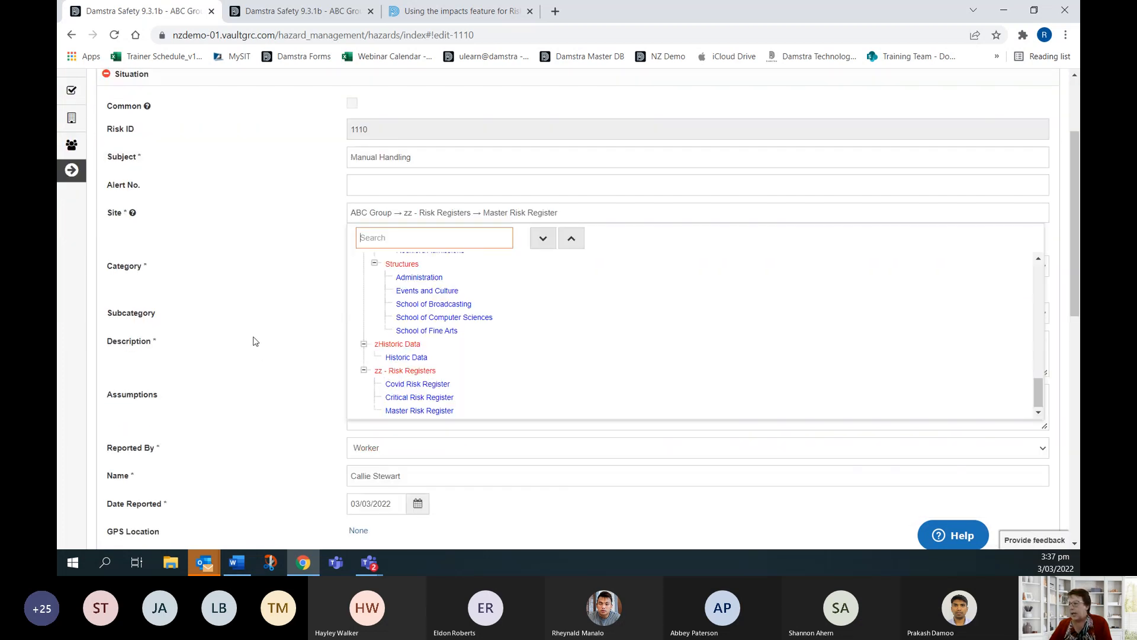
scroll(478, 336, up, 10)
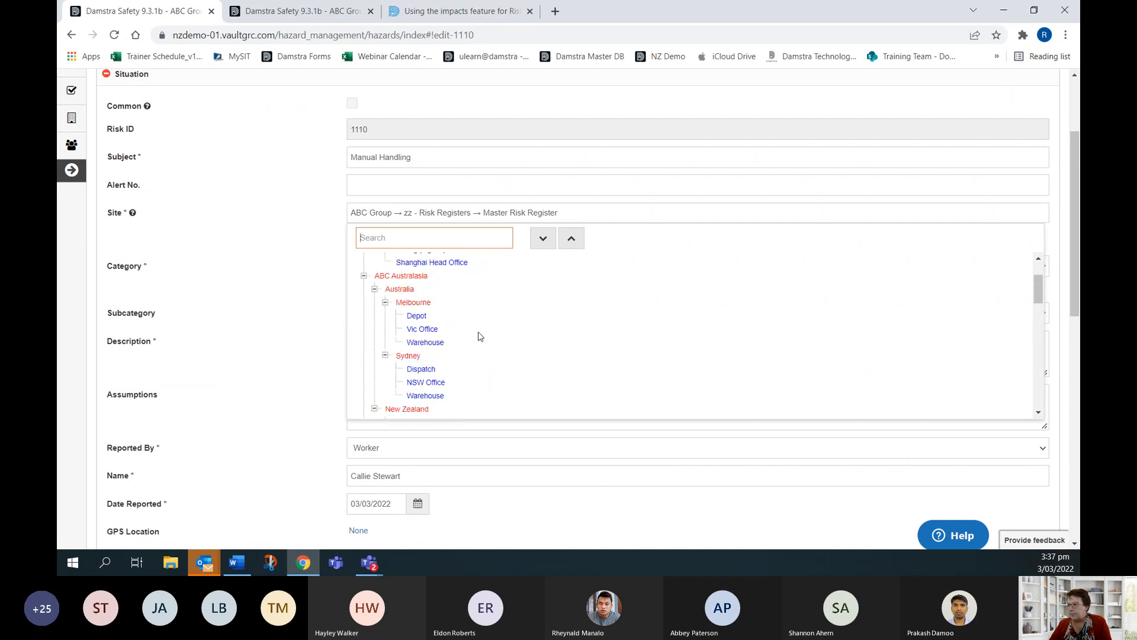
click(413, 304)
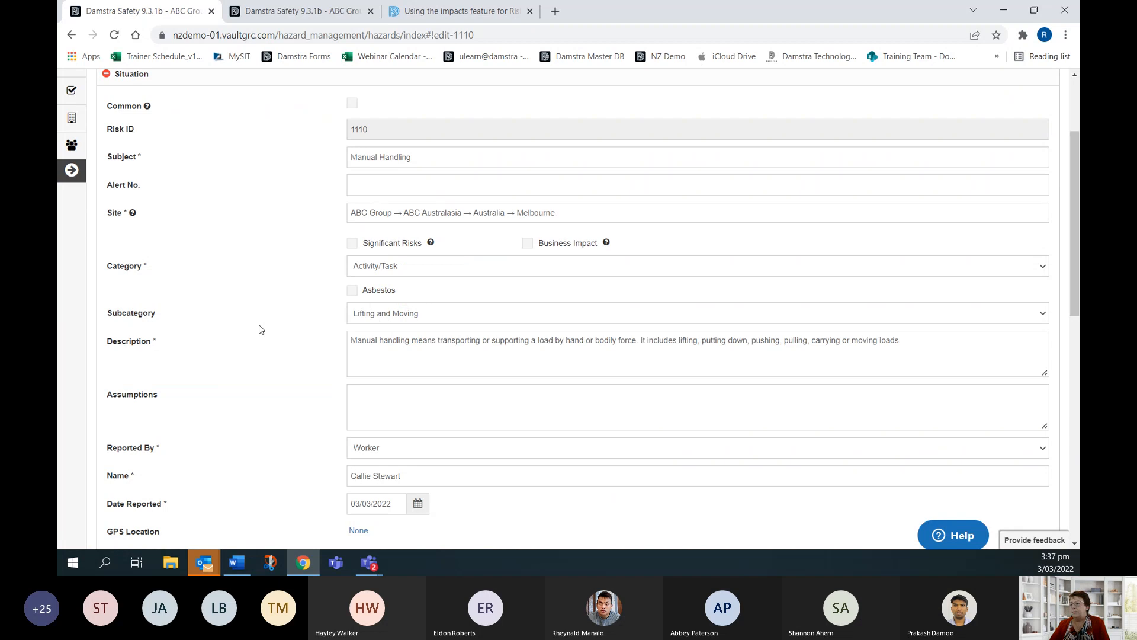
Step: Check the control measures carried over to the copied risk and save it to the Risk Assessment register
scroll(263, 327, up, 2)
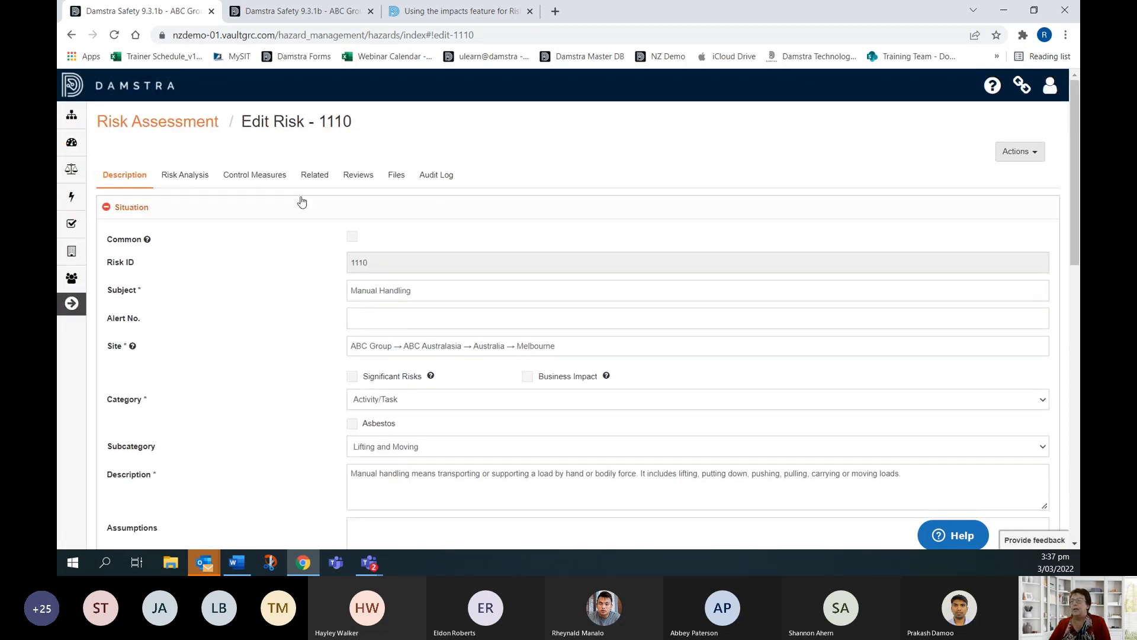
click(246, 176)
scroll(289, 303, down, 1)
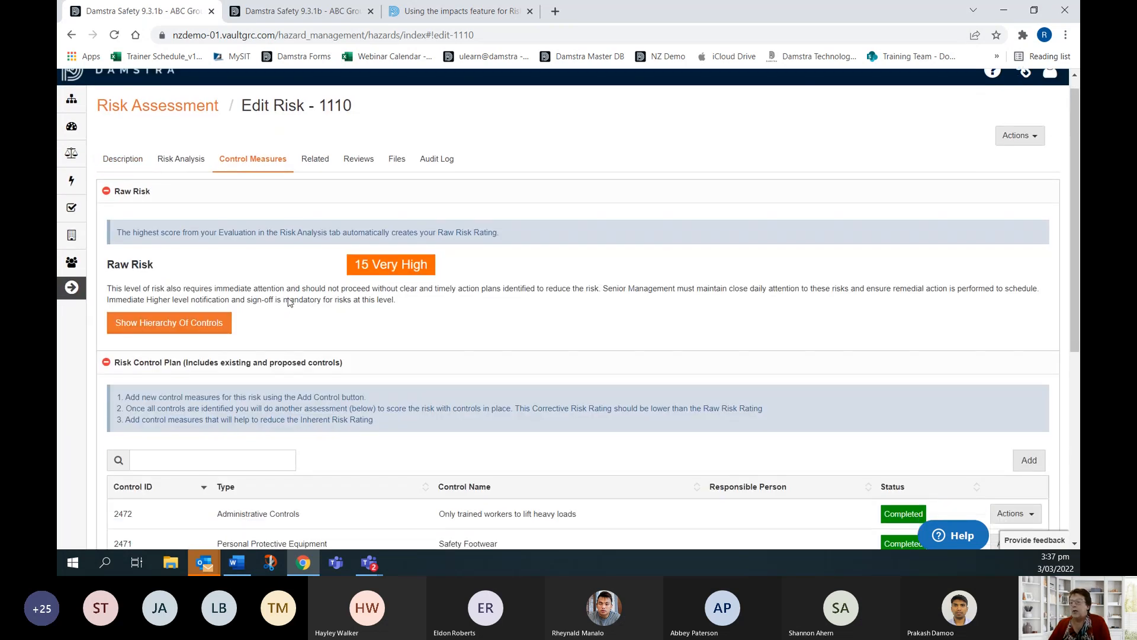
scroll(289, 302, down, 3)
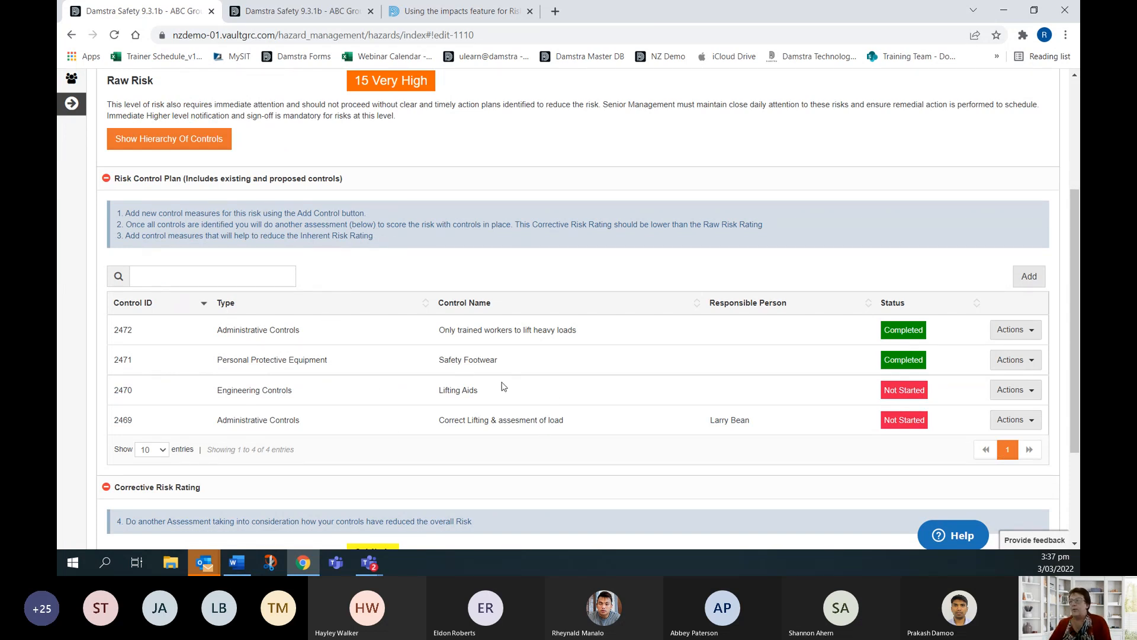
scroll(471, 388, down, 3)
click(126, 493)
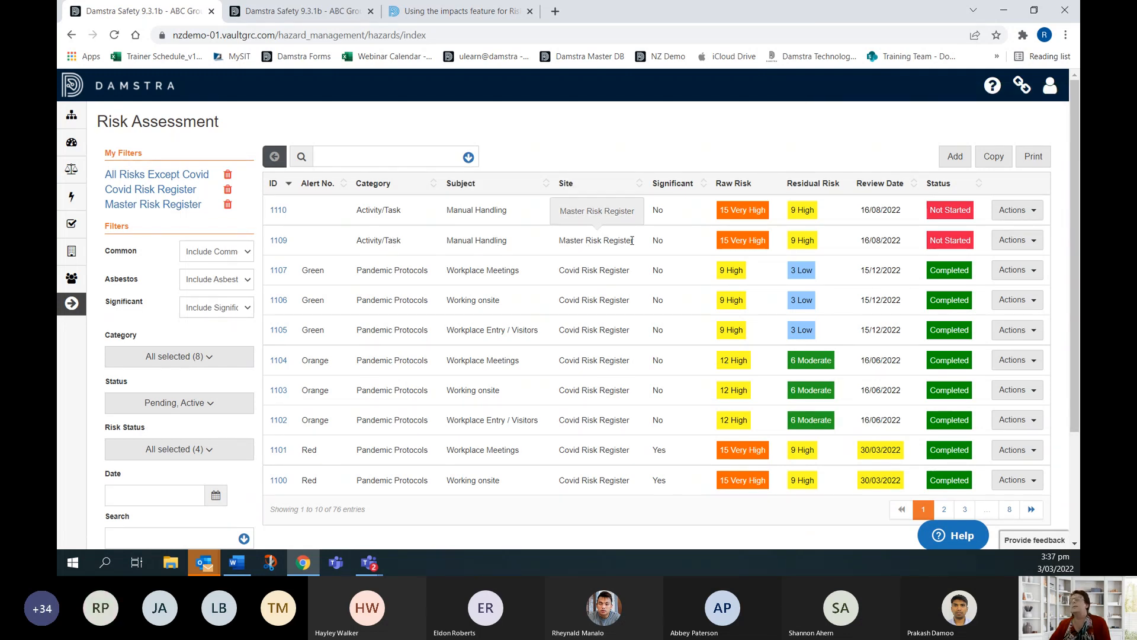
Step: Apply the saved Master Risk Register filter and view the actions available for the Manual Handling risk
click(141, 206)
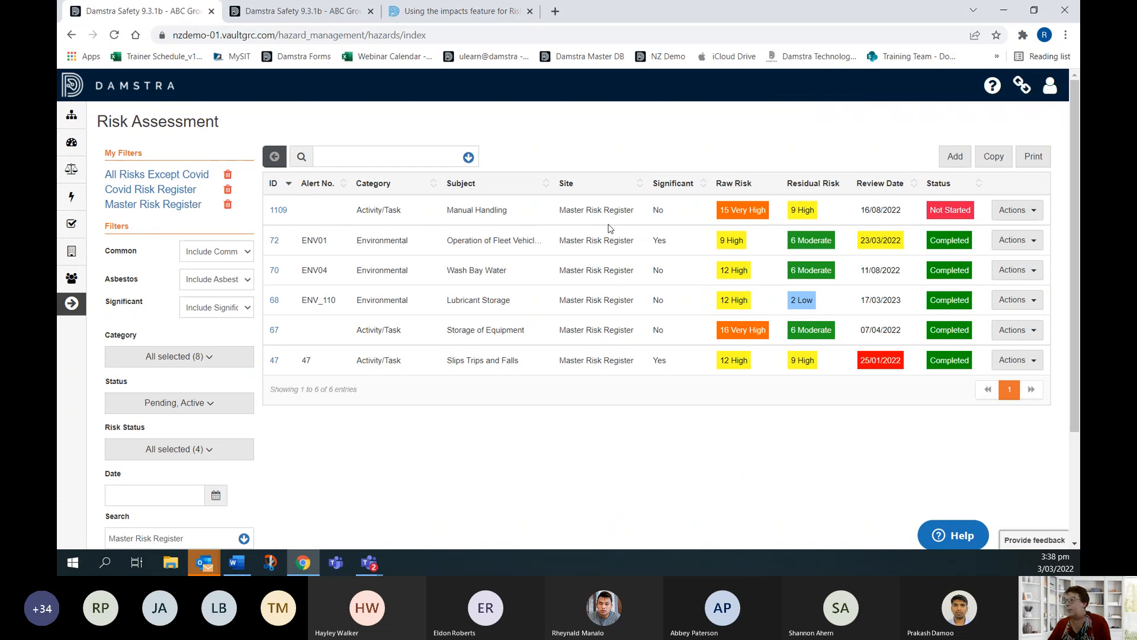
click(1012, 210)
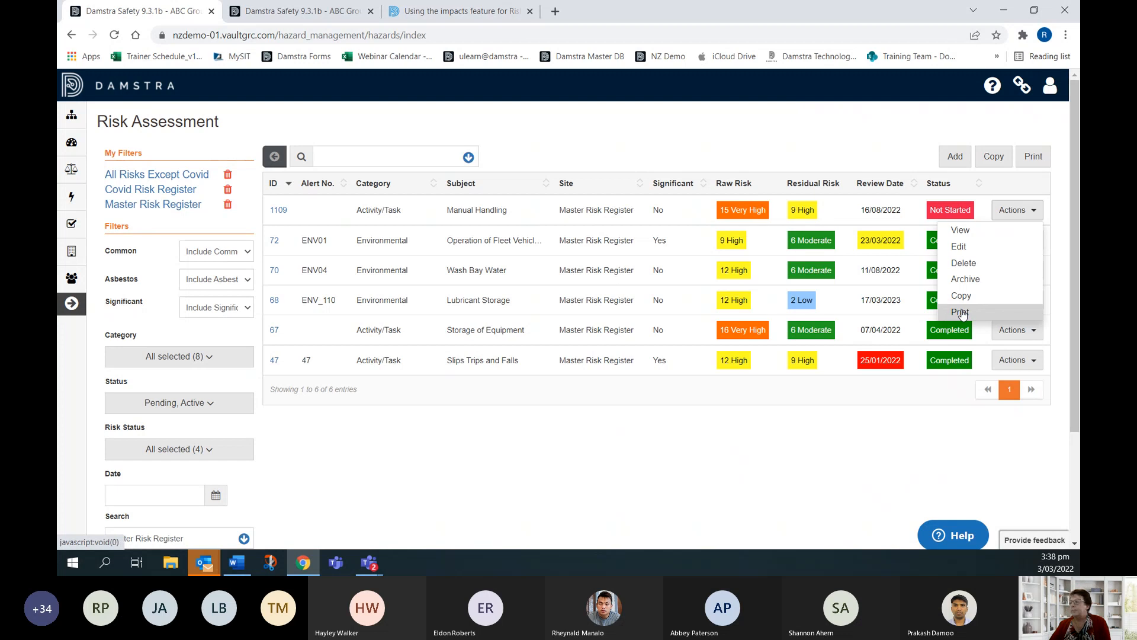
click(594, 126)
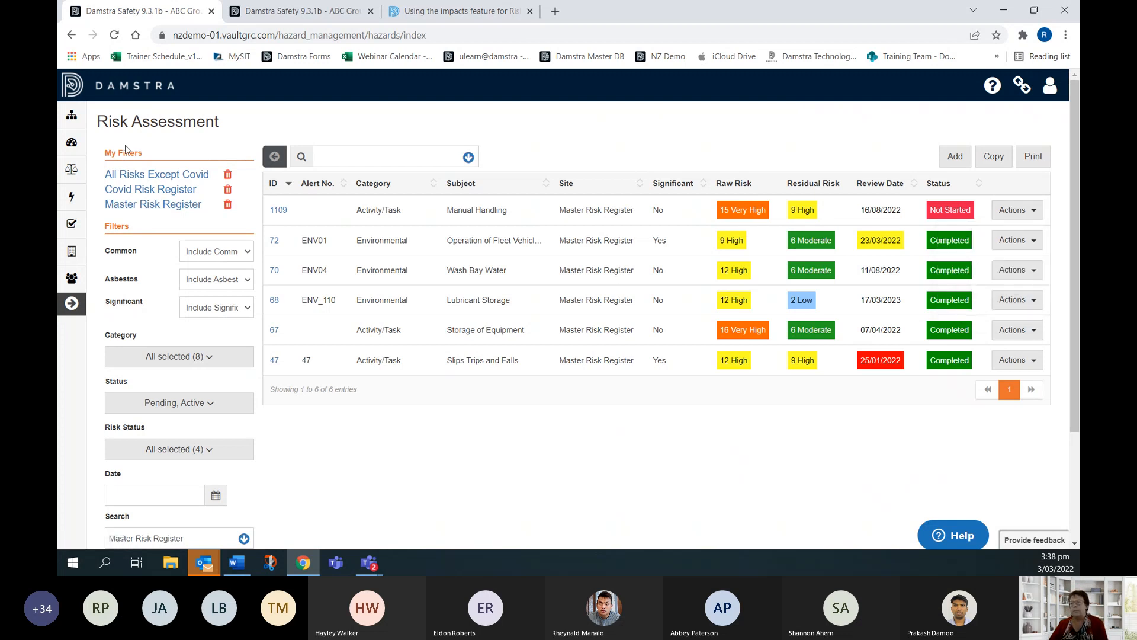
Step: Search the Governance reports for "risk register" and open the Risk Register - All Risks report
mouse_move(72, 169)
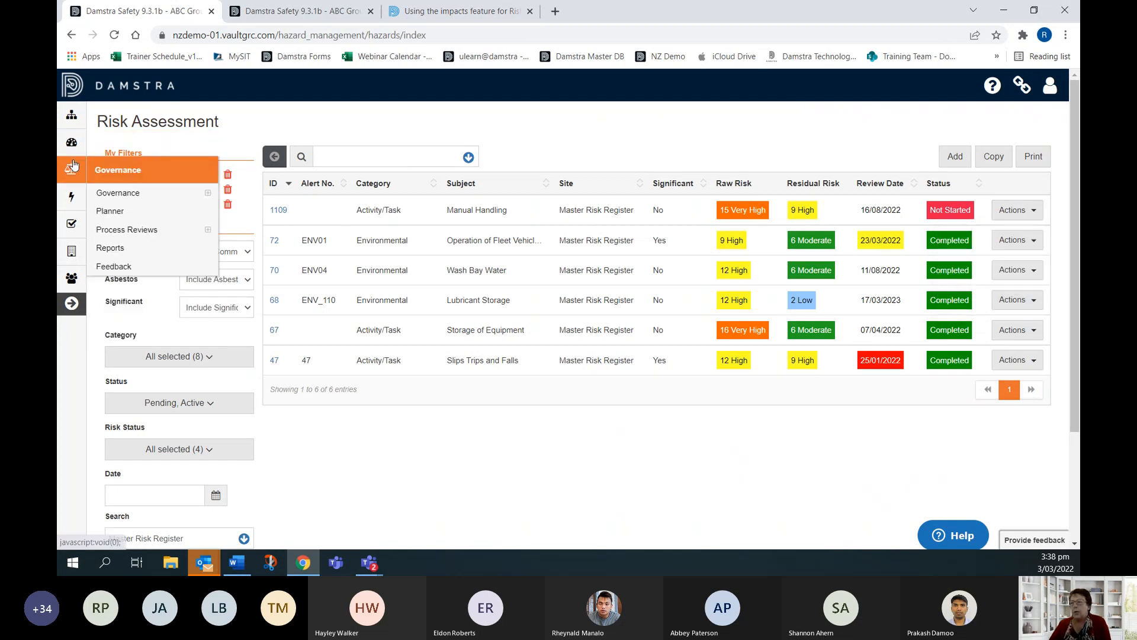
click(130, 248)
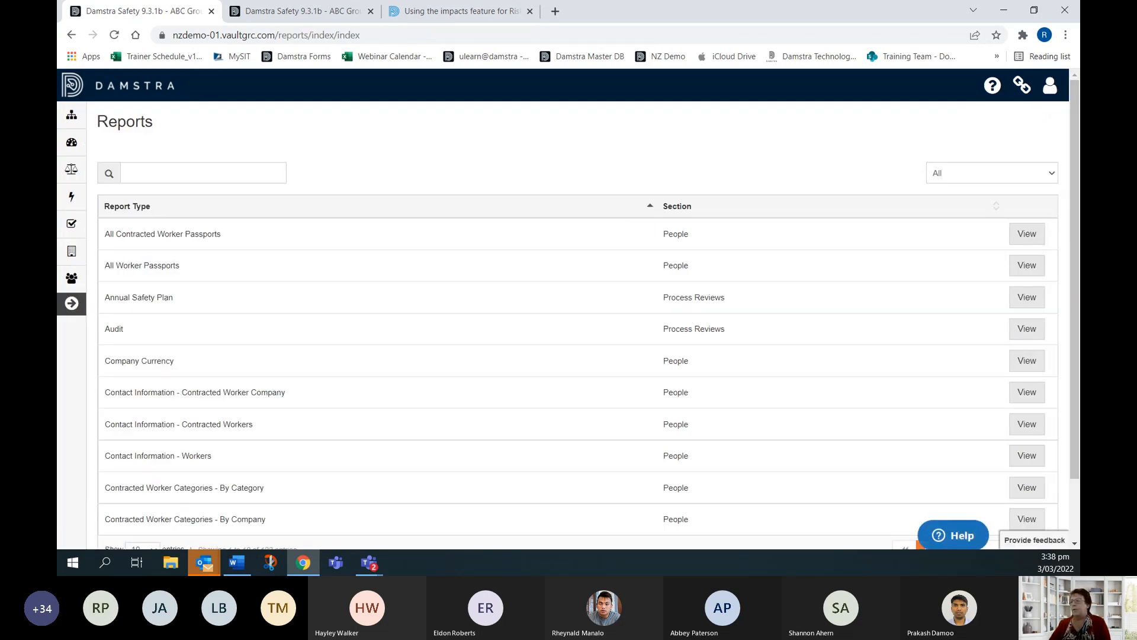
scroll(388, 258, down, 2)
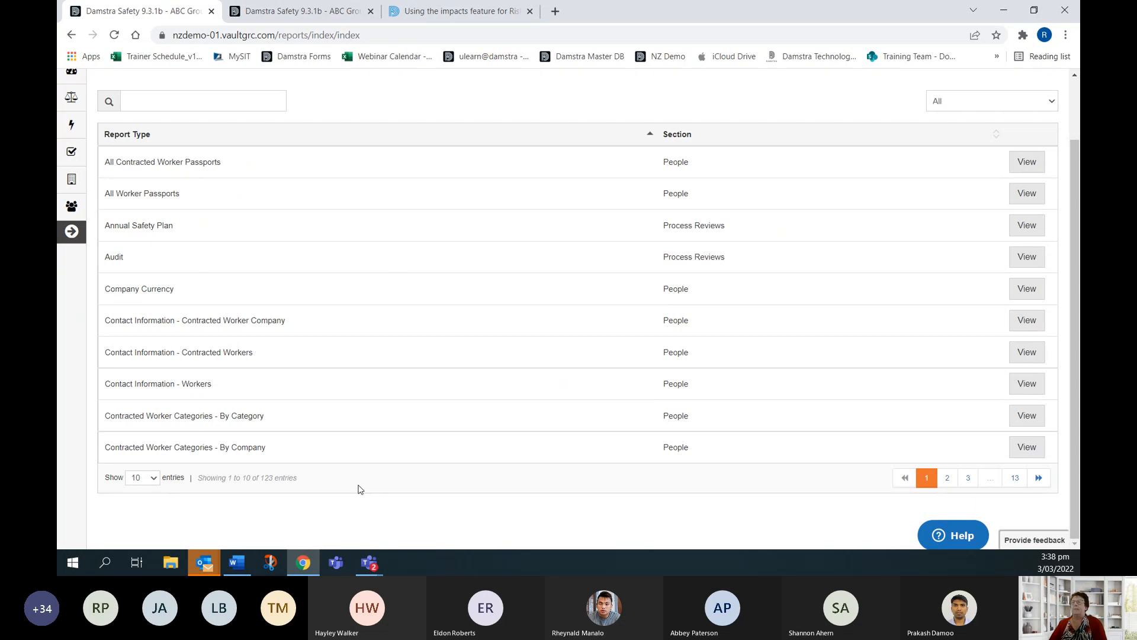
scroll(249, 161, up, 2)
click(138, 166)
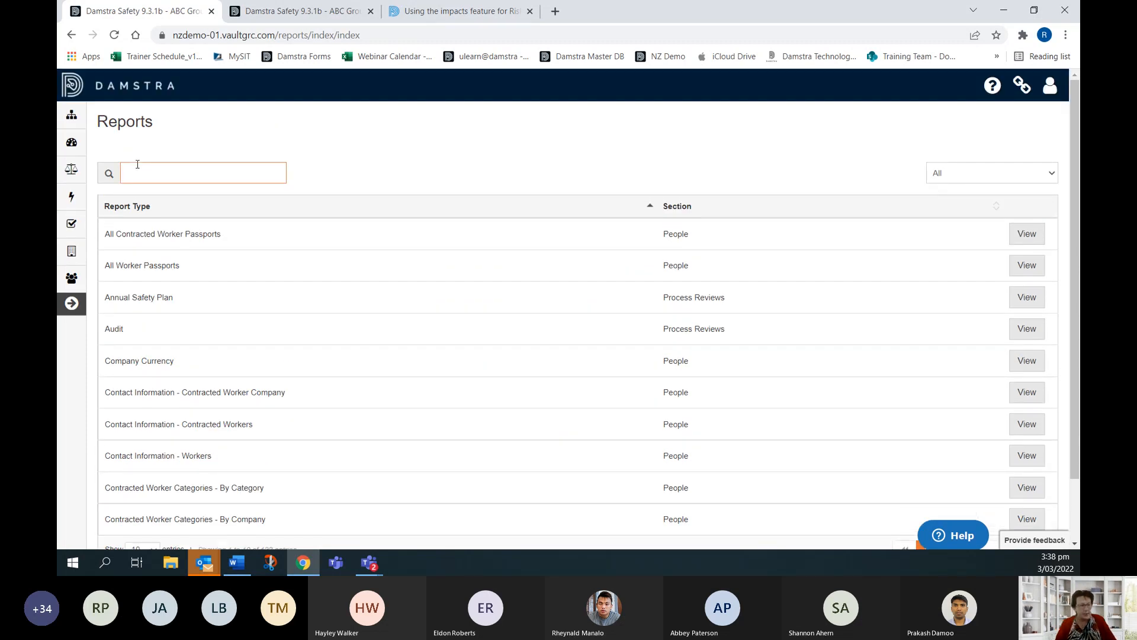
text(risk)
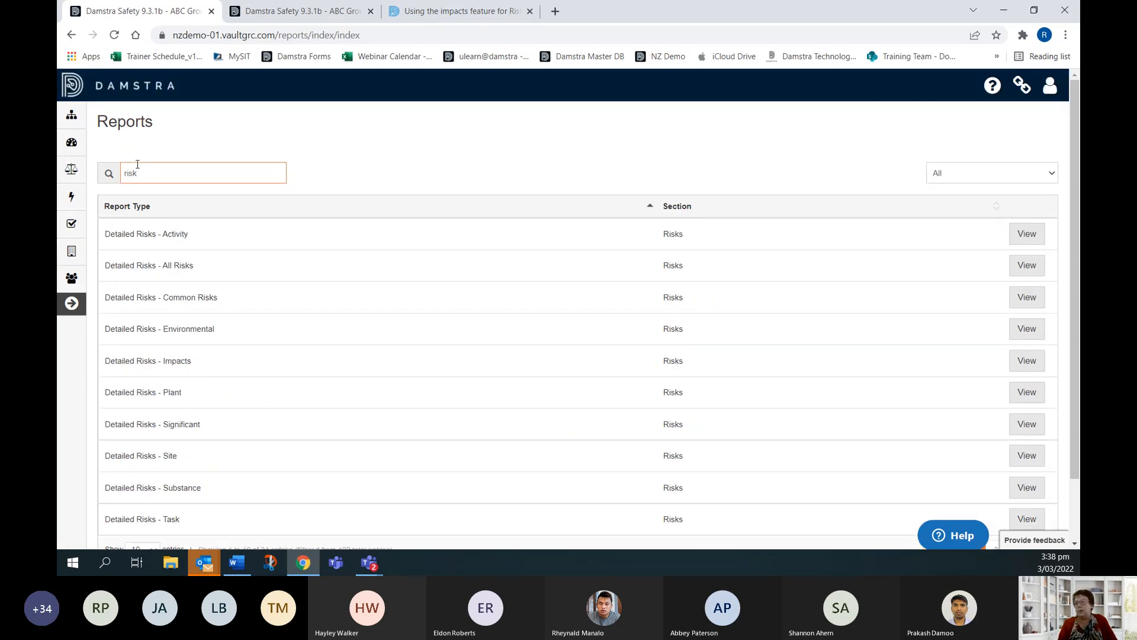
text( register)
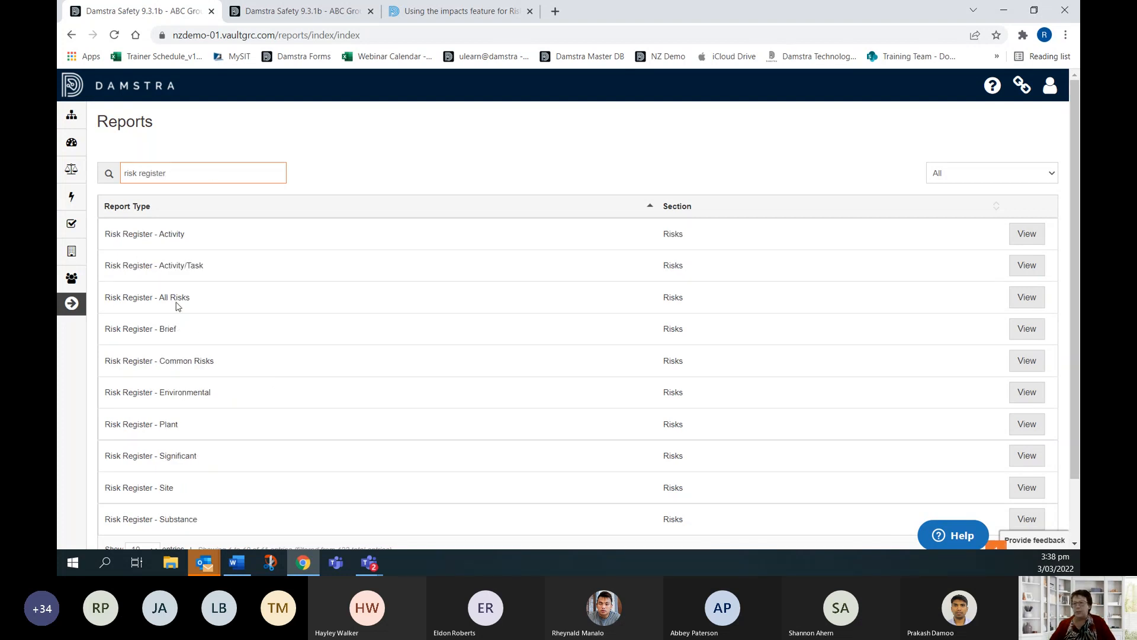
click(1016, 303)
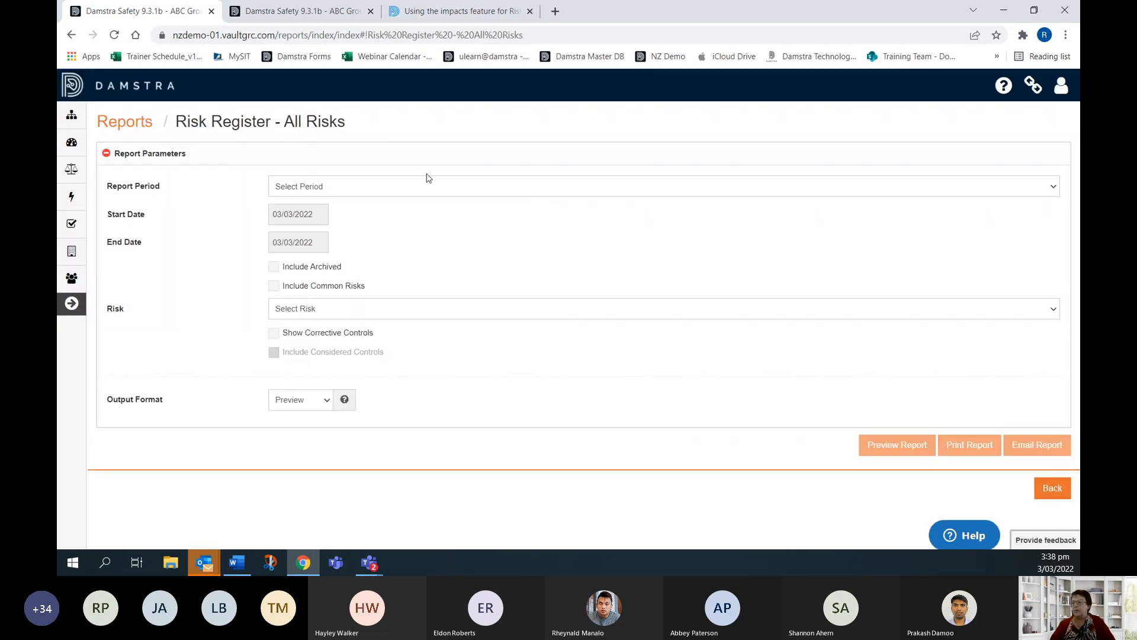
Step: Preview the report for All Records with corrective controls shown and look through the listed risks and their controls
click(326, 185)
click(316, 213)
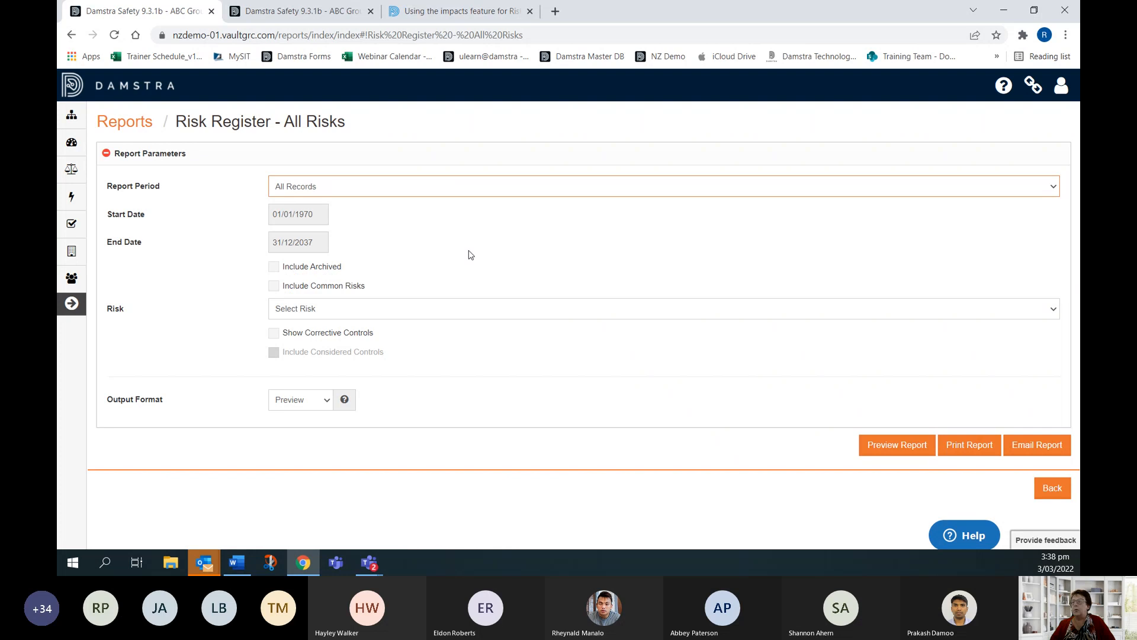
click(282, 338)
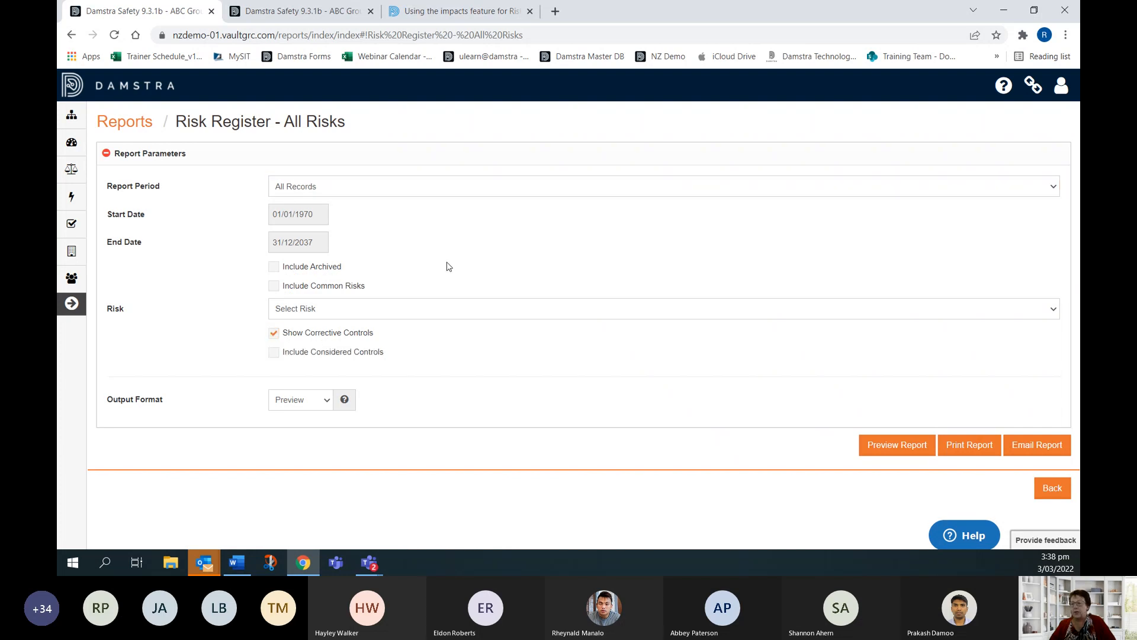
click(892, 446)
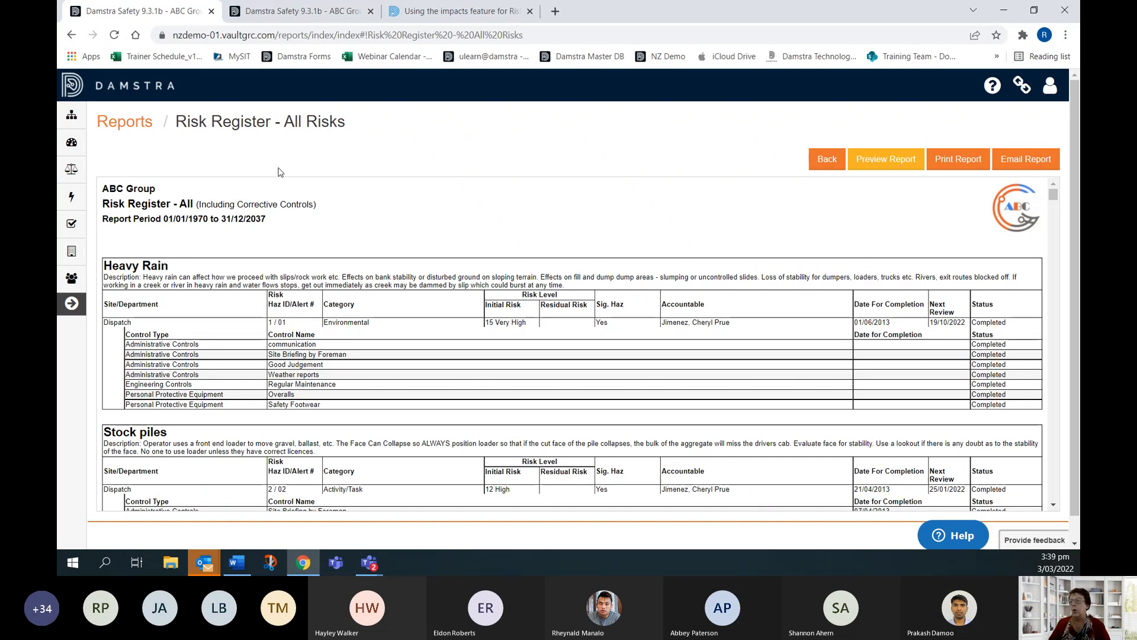
scroll(455, 224, down, 3)
scroll(455, 224, down, 3)
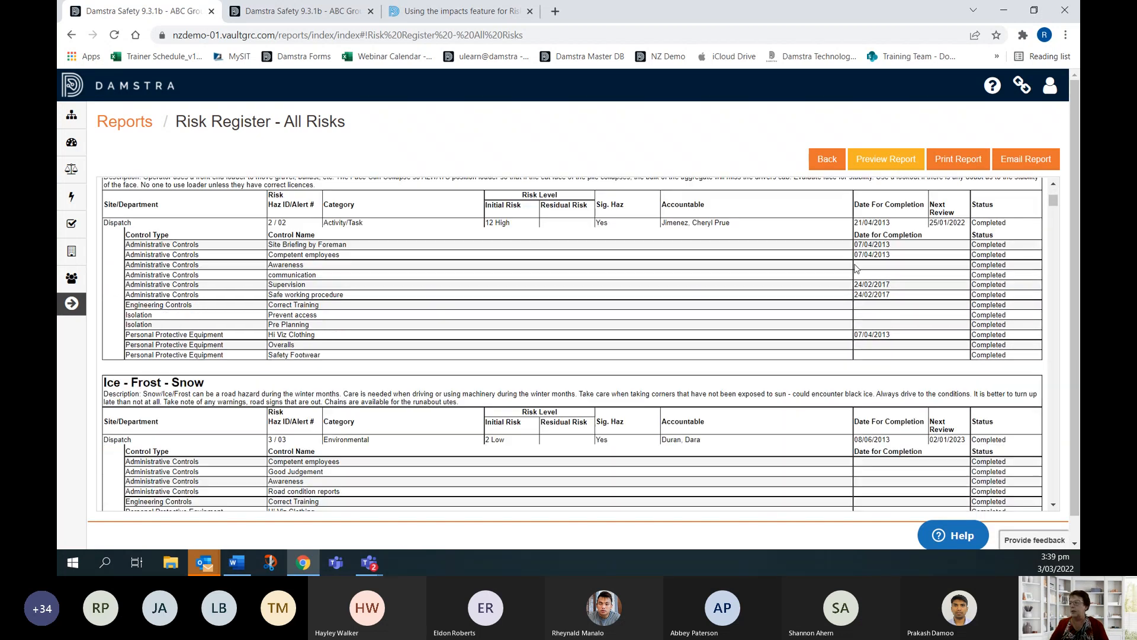
scroll(602, 313, down, 1)
scroll(601, 314, up, 1)
scroll(601, 314, down, 2)
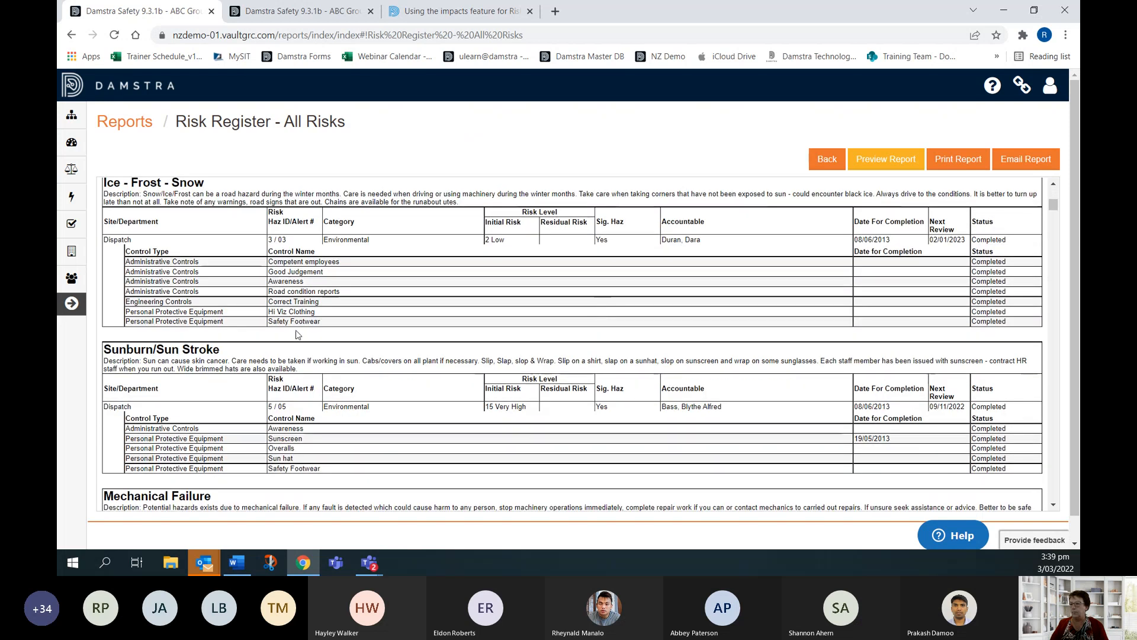
scroll(458, 363, down, 3)
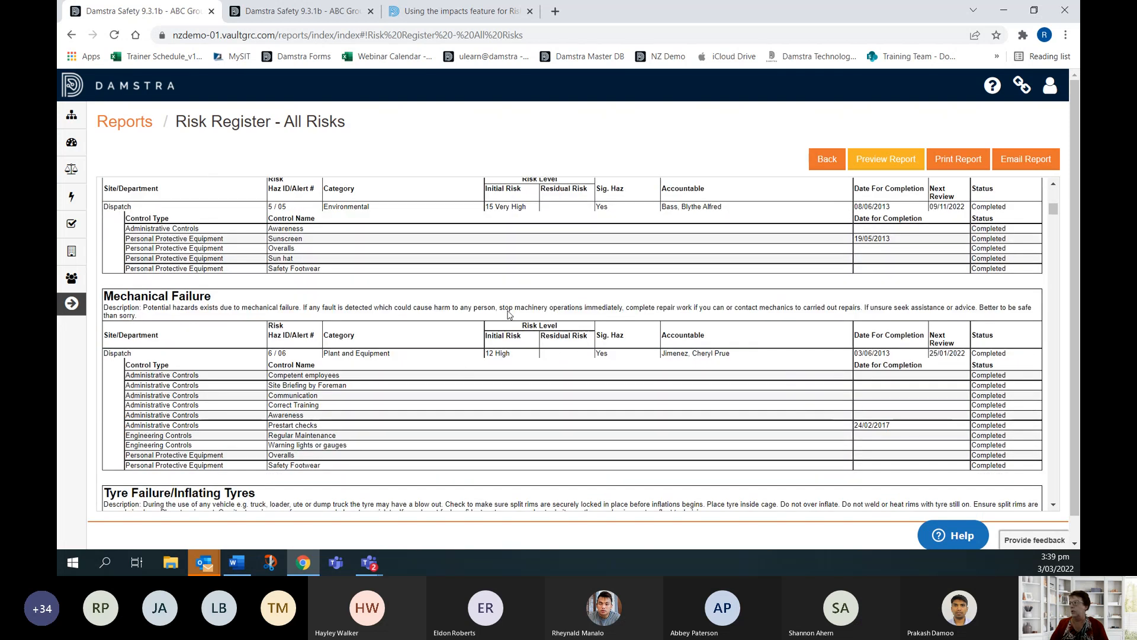
Step: Return to the report parameters and view the available output formats and individual risks to report on
click(827, 159)
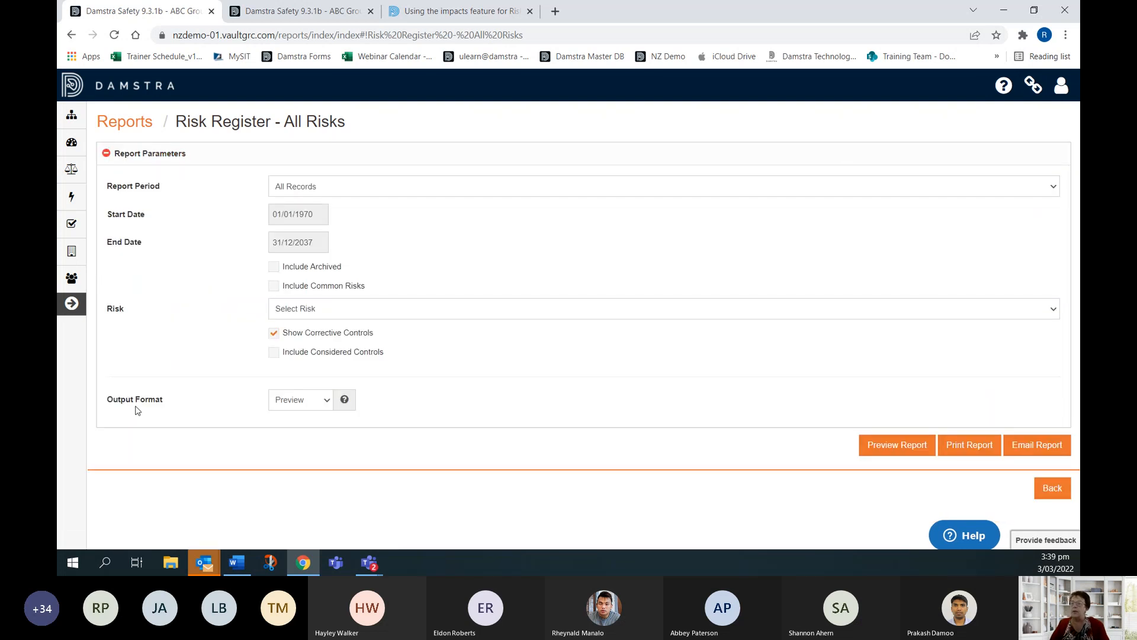
click(326, 402)
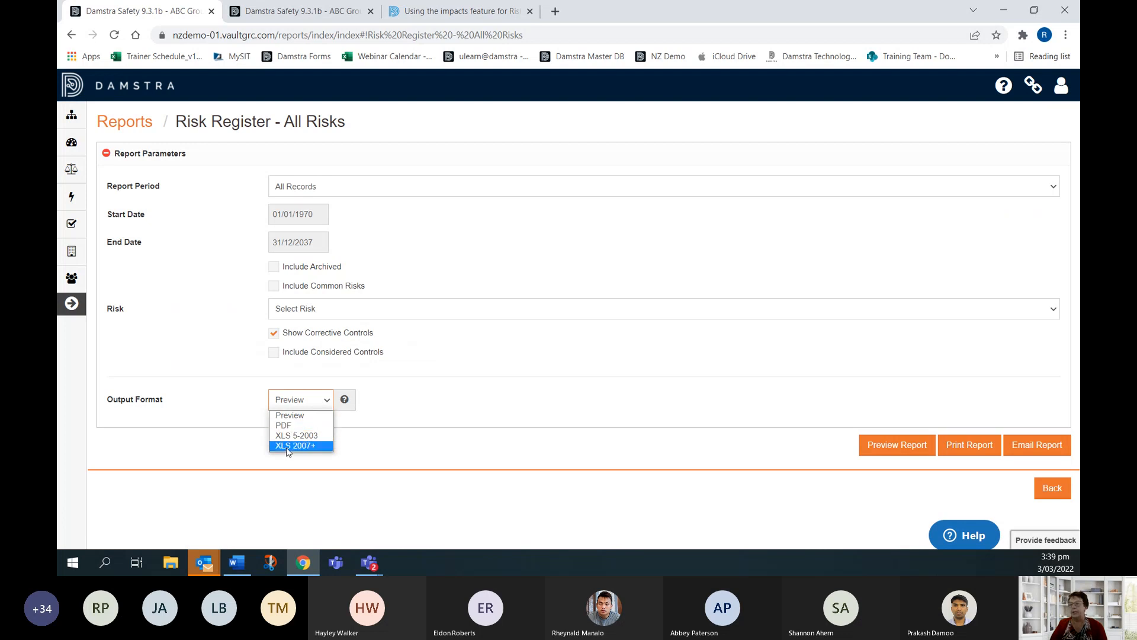
click(217, 311)
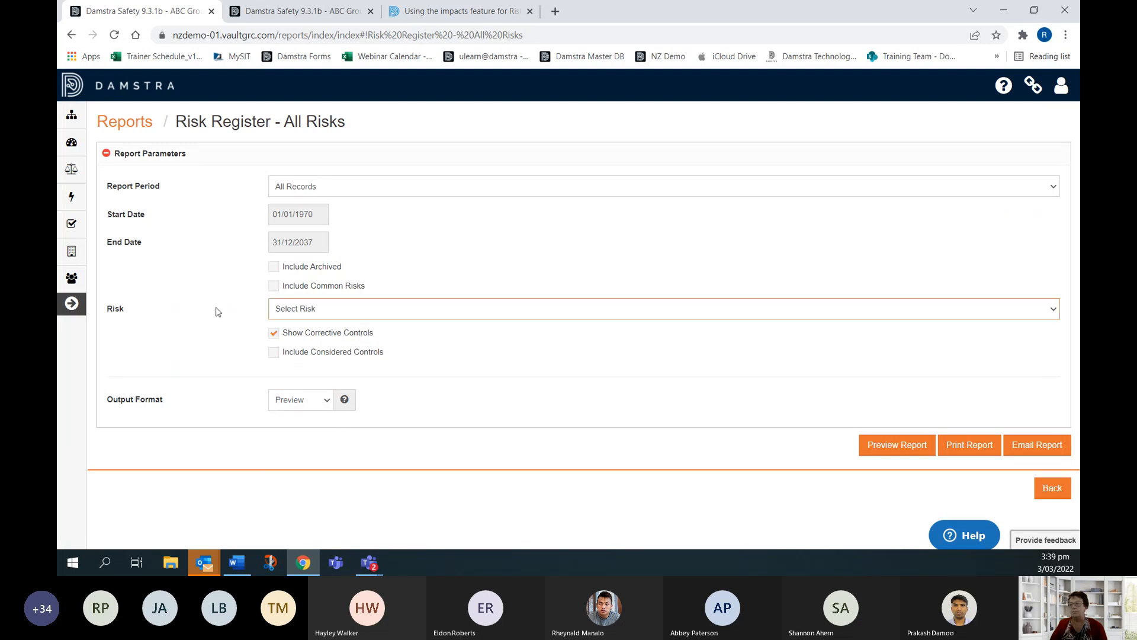
click(311, 313)
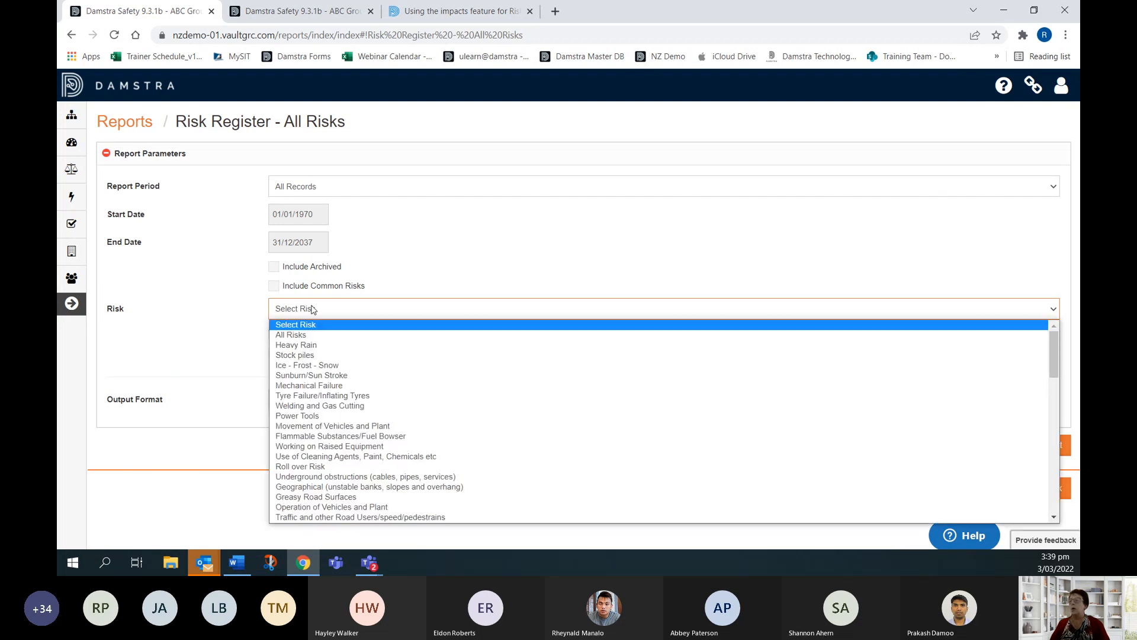
scroll(322, 415, down, 10)
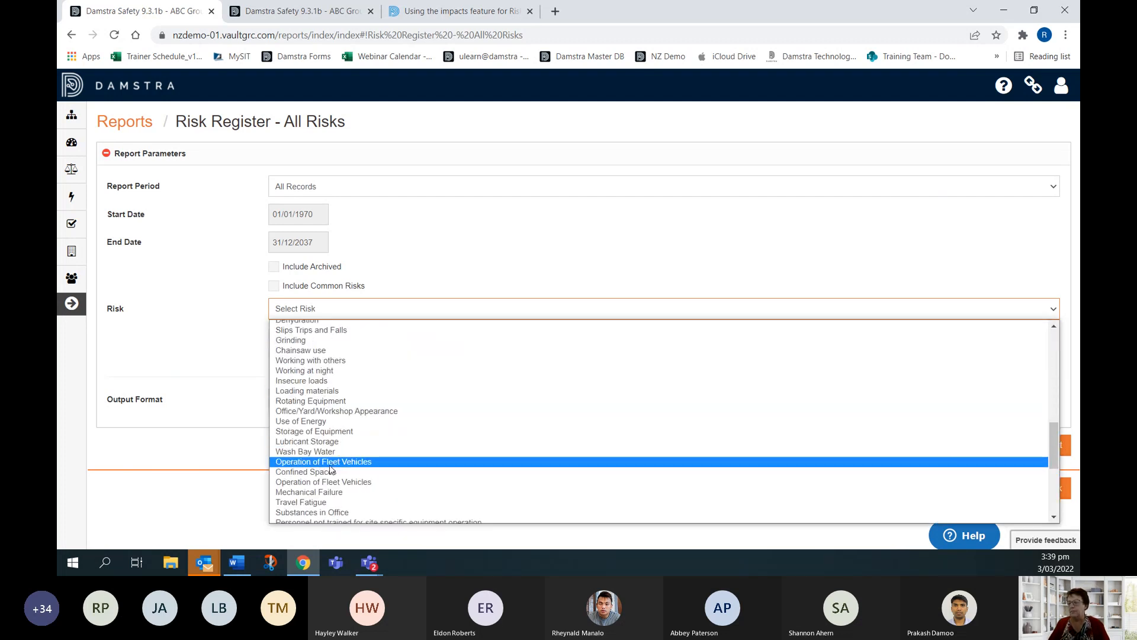
click(183, 287)
Step: Search the report list for "detail" and open the Detailed Risks - All Risks report
click(120, 122)
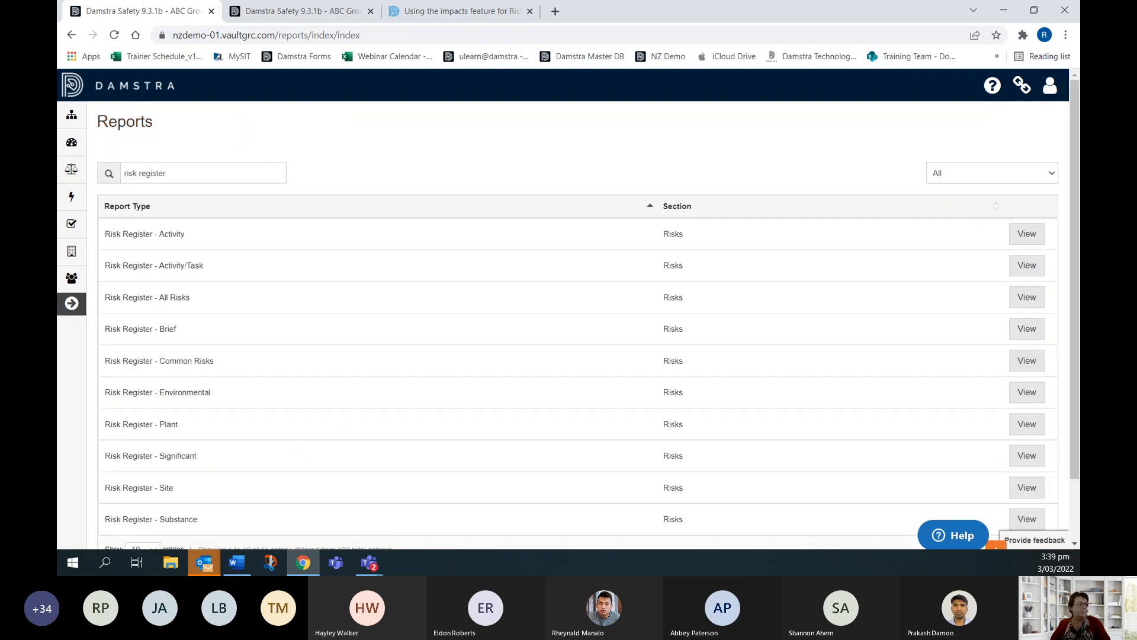
triple_click(186, 173)
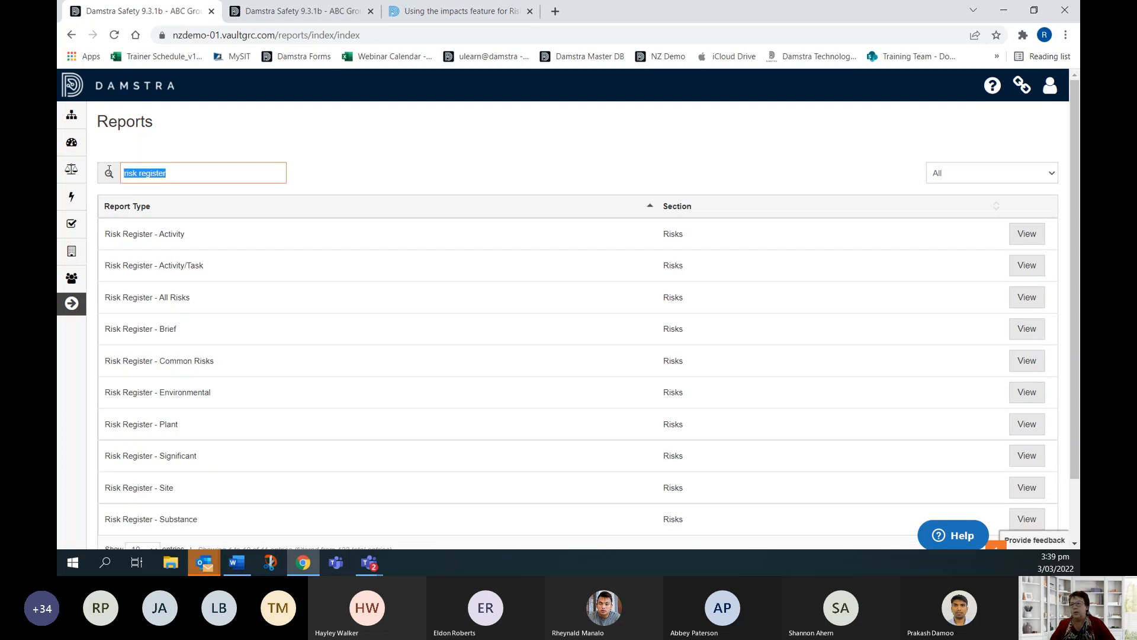
text(detail)
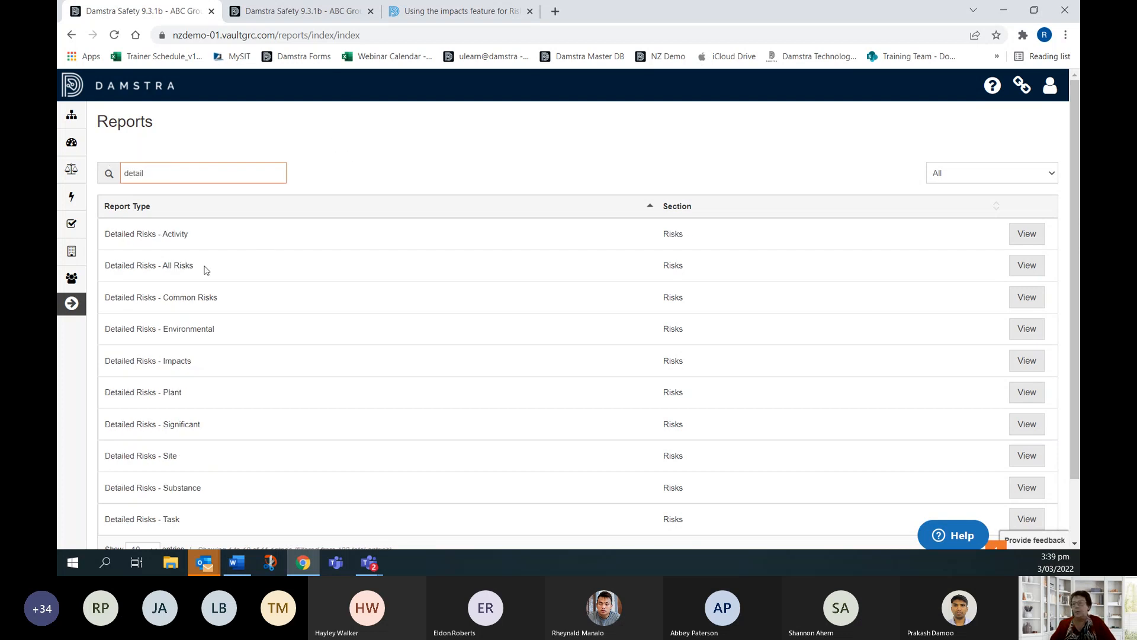
click(1025, 265)
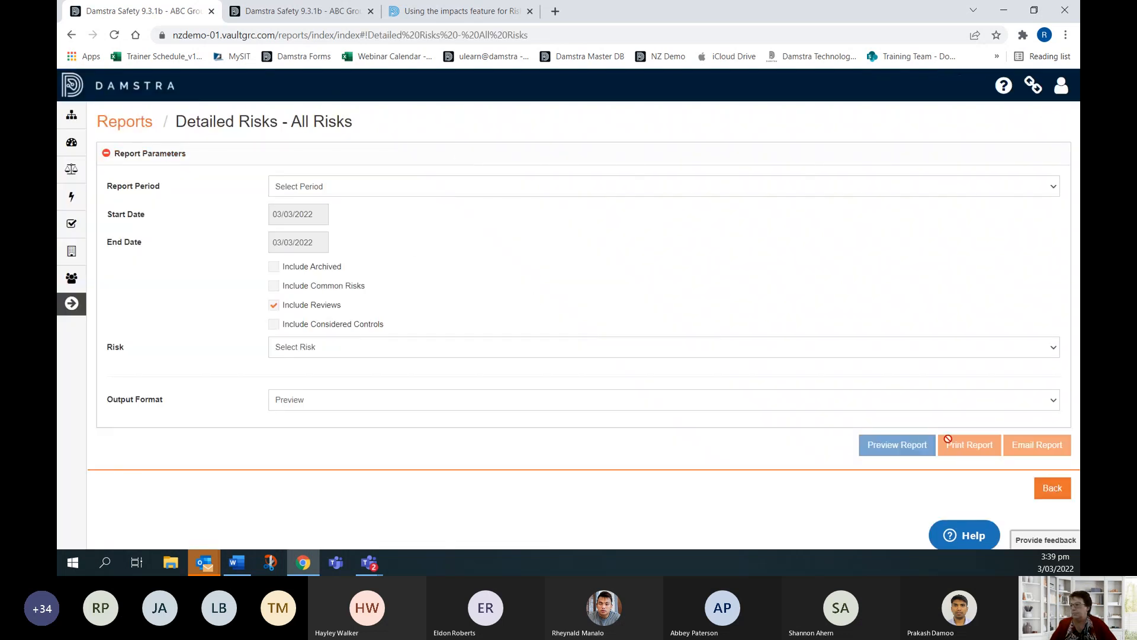
Step: Set the Detailed Risks report period to Year to Date and preview the report
click(300, 191)
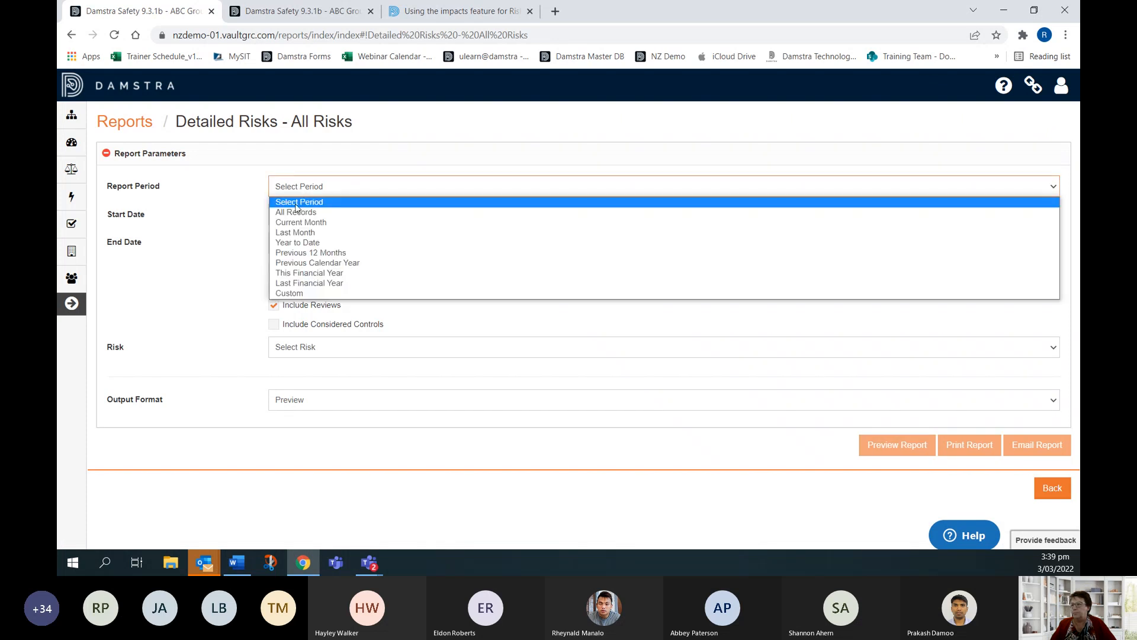
click(298, 240)
click(897, 445)
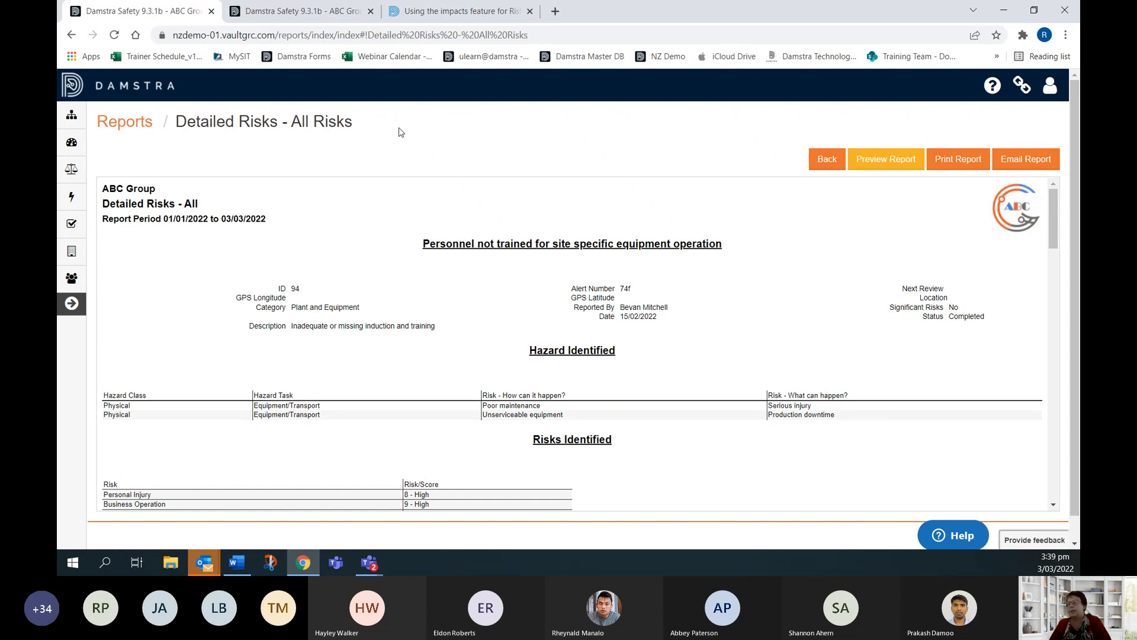
Step: Limit the site selection to Master Risk Register under zz - Risk Registers and save it
click(71, 115)
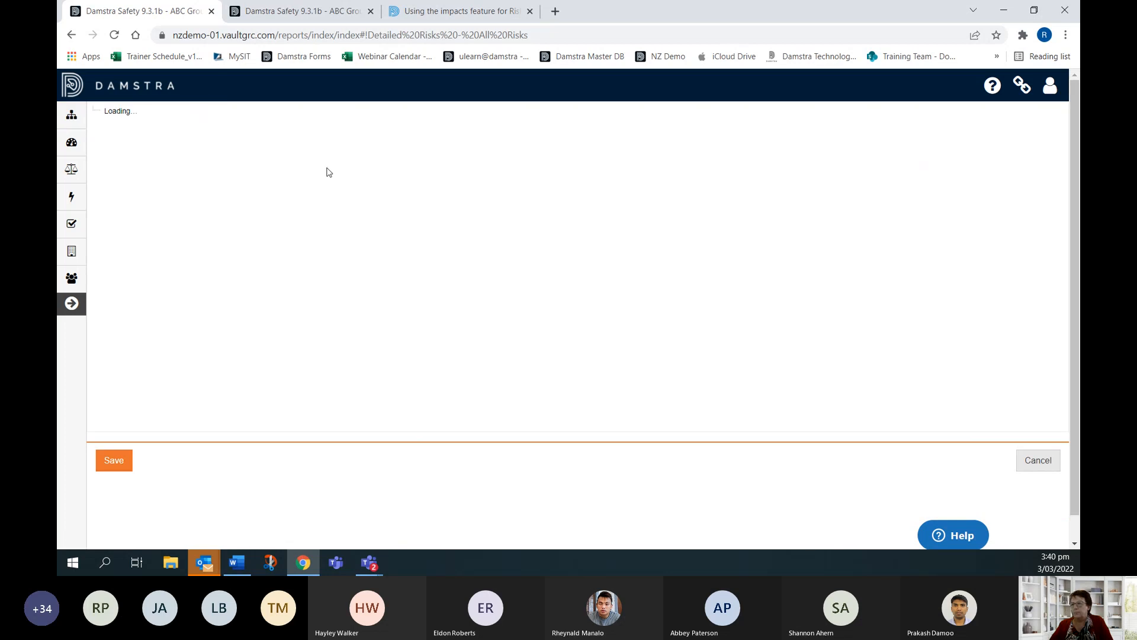
click(111, 145)
scroll(284, 362, down, 9)
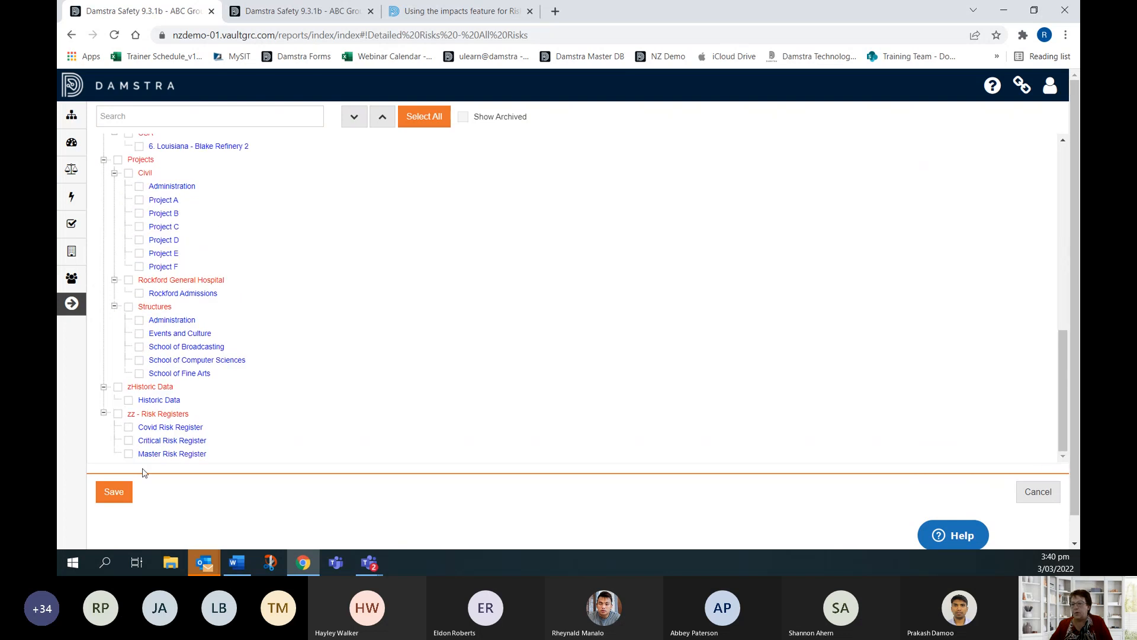
click(129, 454)
click(112, 495)
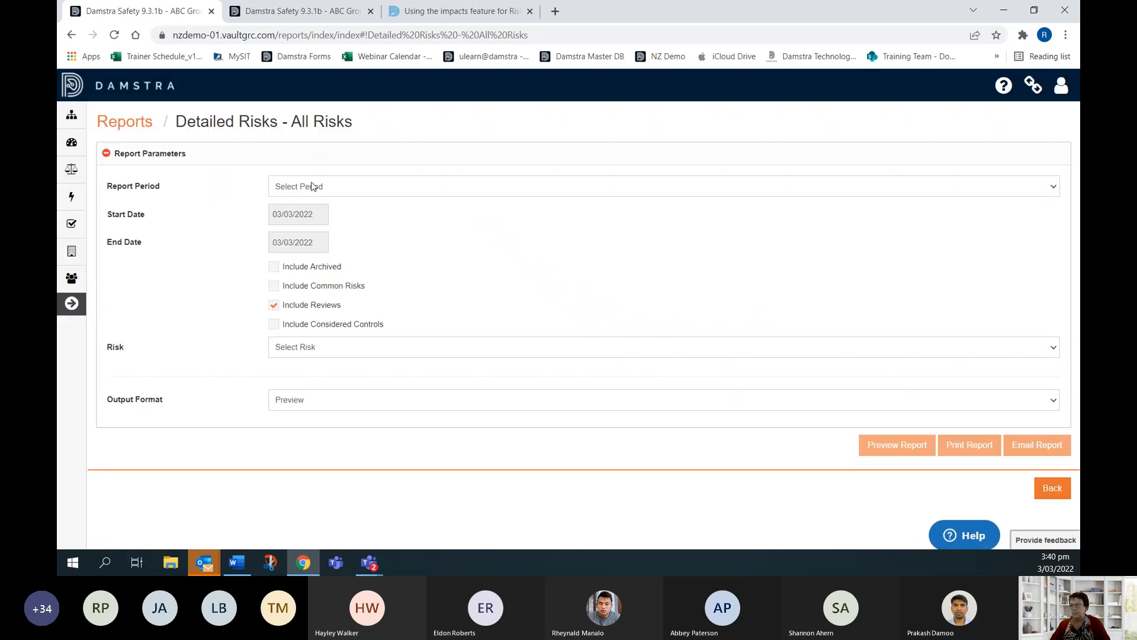
Step: Search the report list for "risk reg" and reopen the Risk Register - All Risks report
click(132, 121)
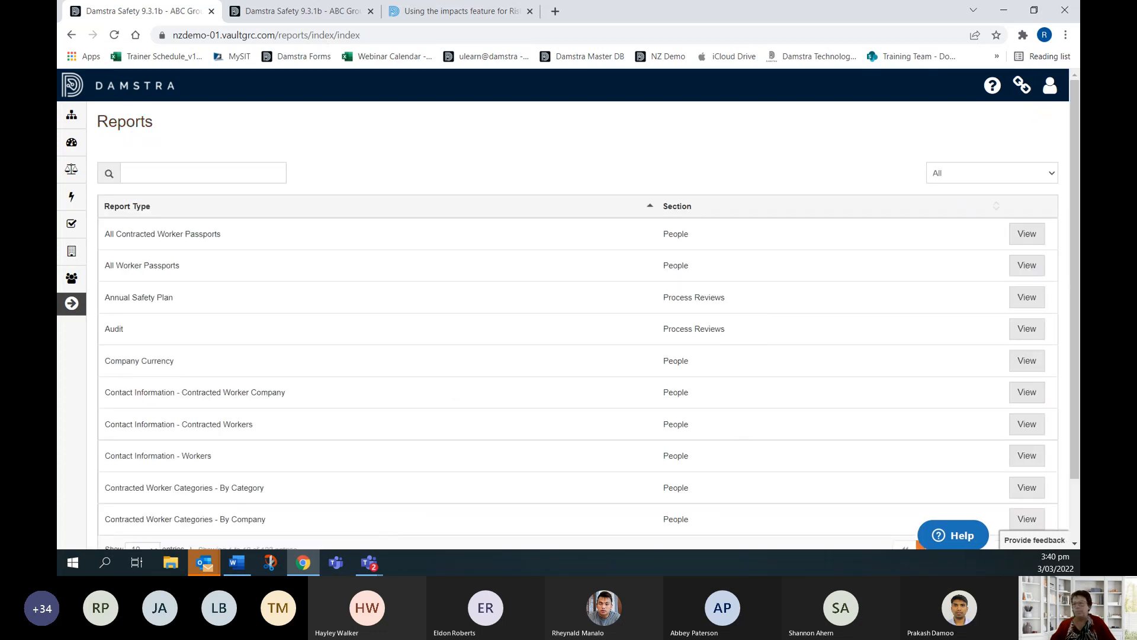
click(165, 168)
text(risk reg)
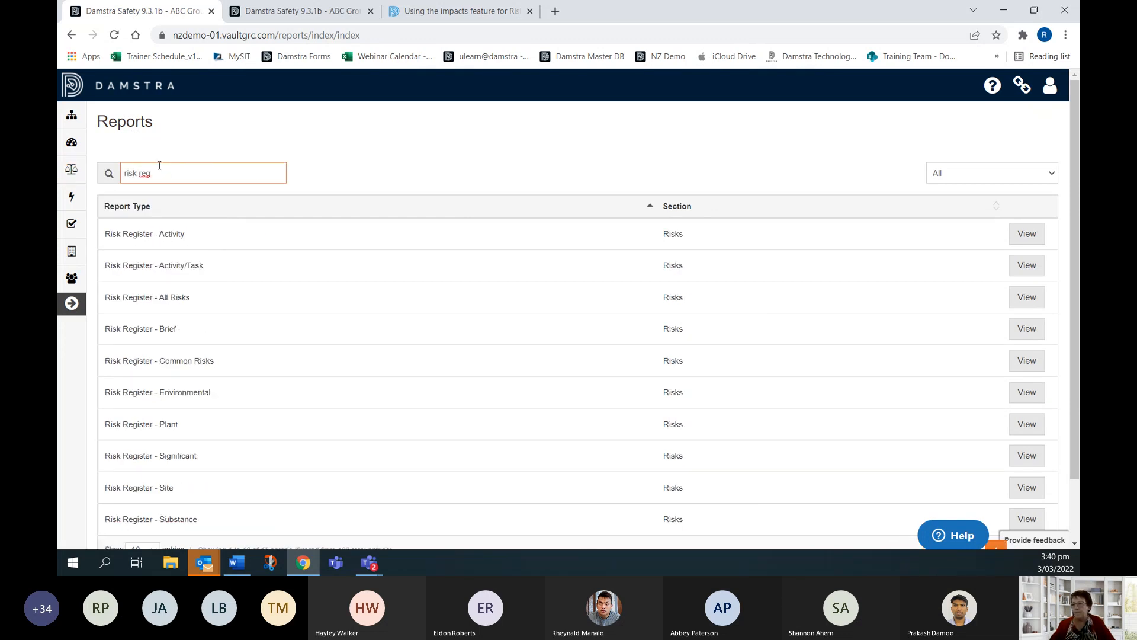
click(1027, 298)
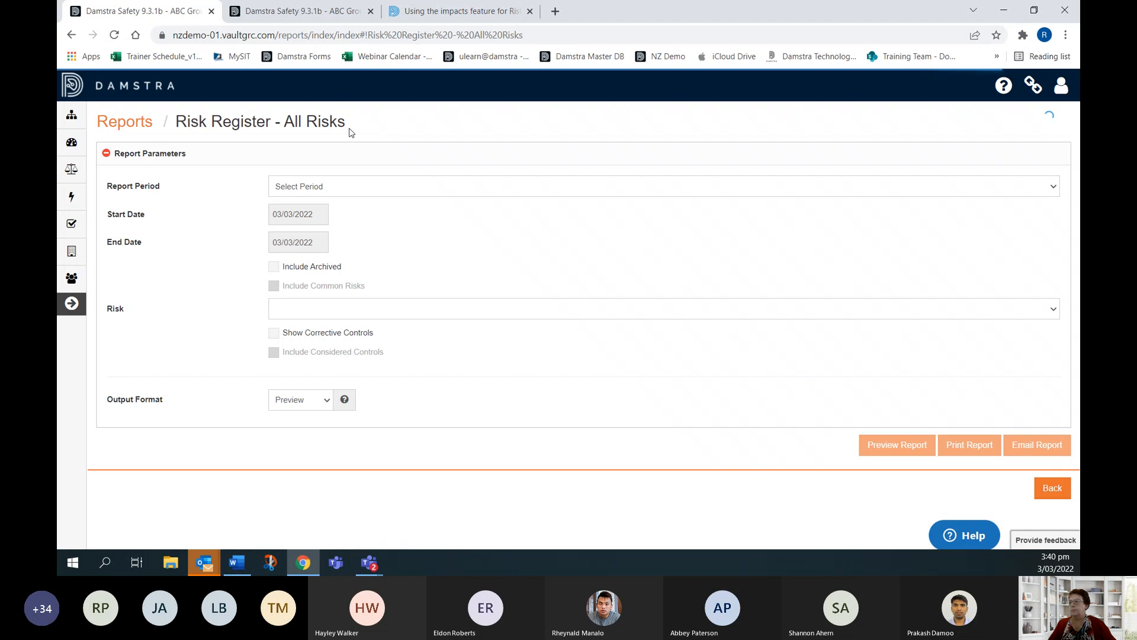
Step: Preview the Master Risk Register site's report for All Records with corrective controls, and review it down to Manual Handling
click(322, 185)
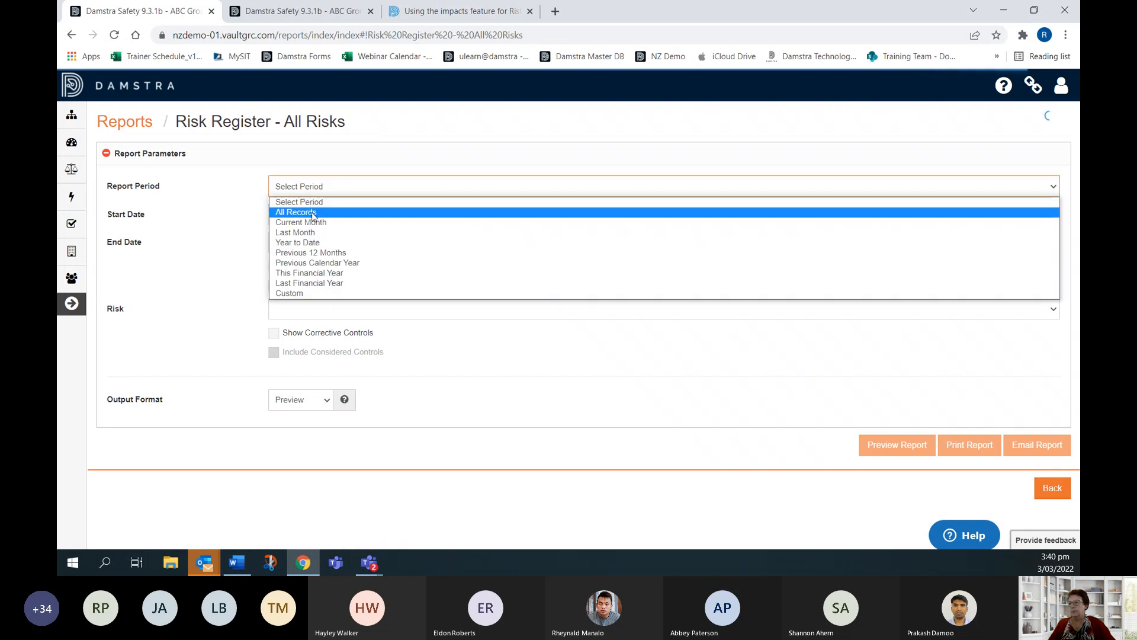
click(311, 212)
click(272, 333)
click(868, 449)
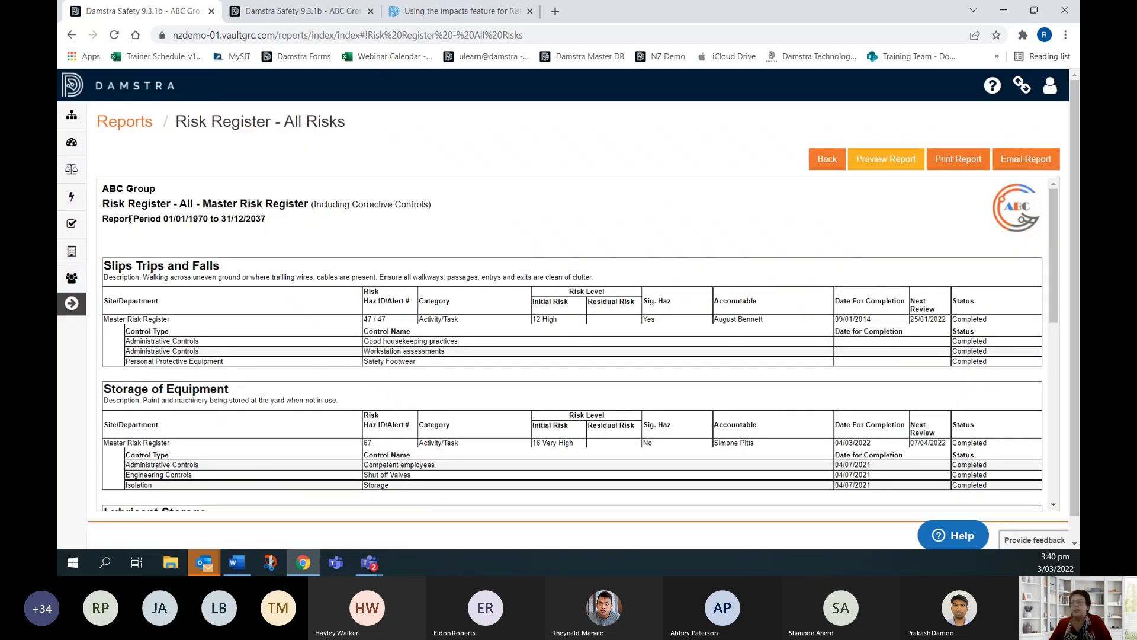
scroll(434, 236, down, 5)
scroll(433, 236, down, 2)
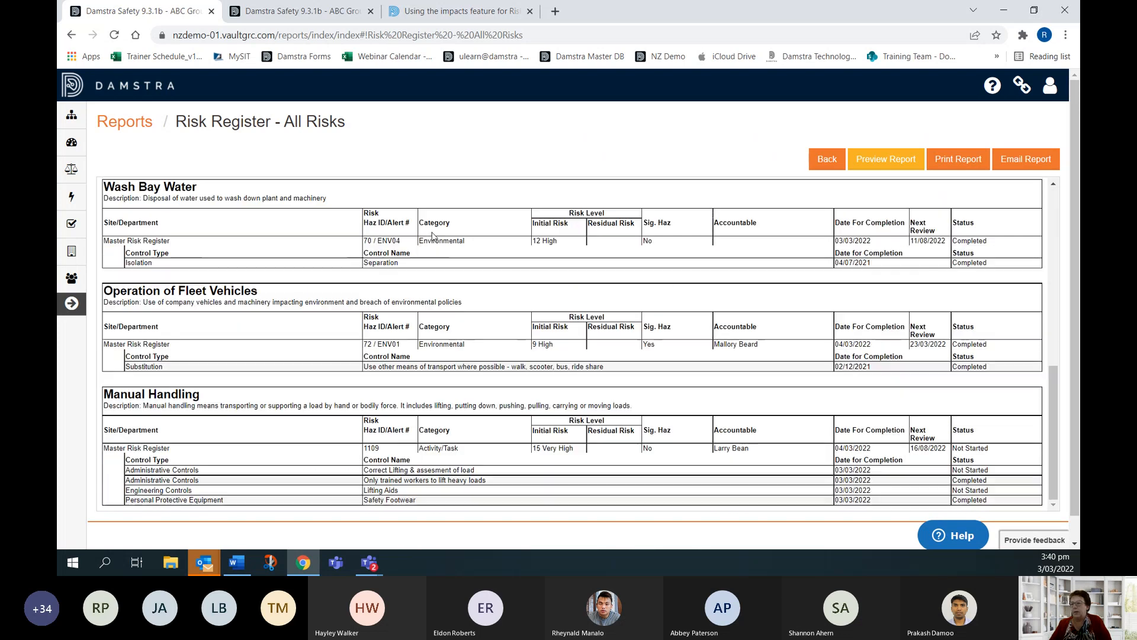
scroll(433, 237, up, 10)
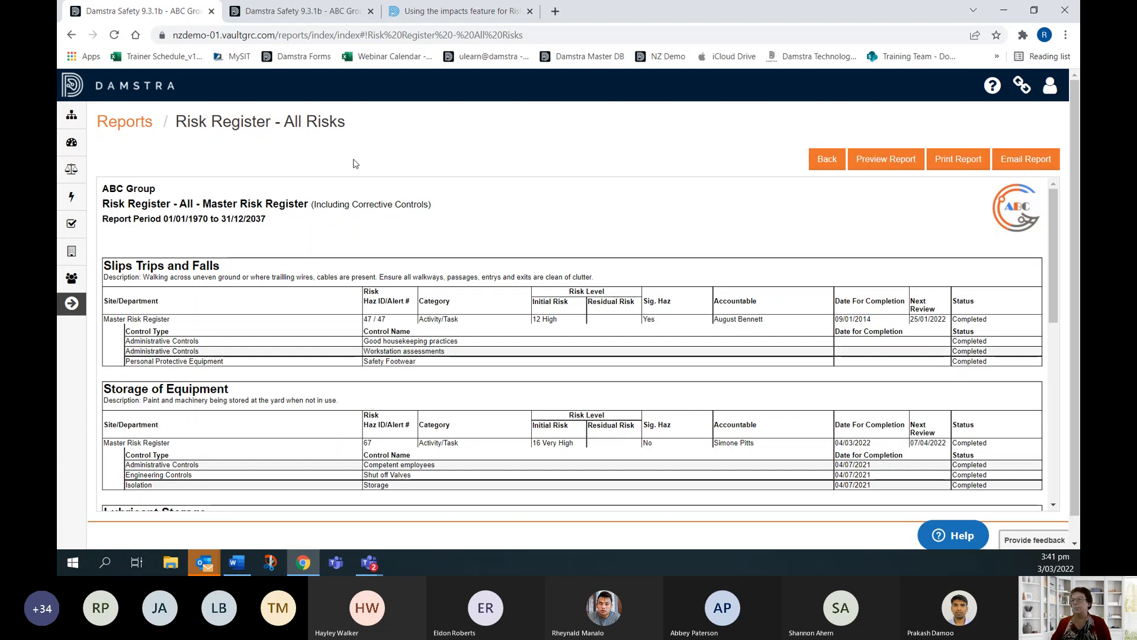
Step: View the corrective actions dashboard and return to the Risk Assessment register
mouse_move(71, 142)
click(120, 167)
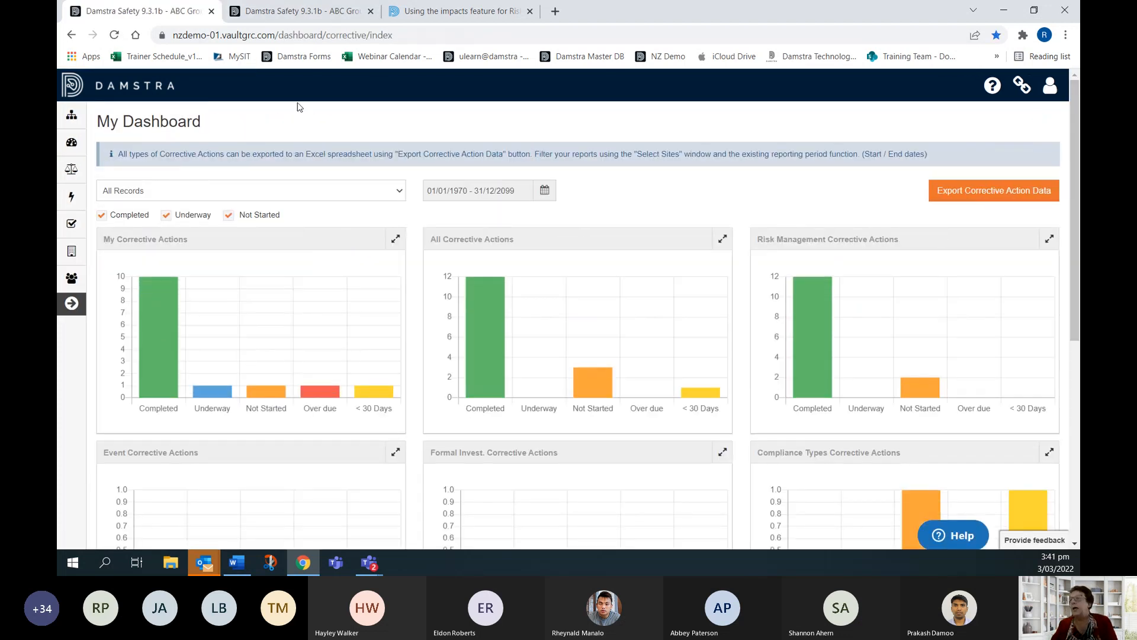
mouse_move(71, 197)
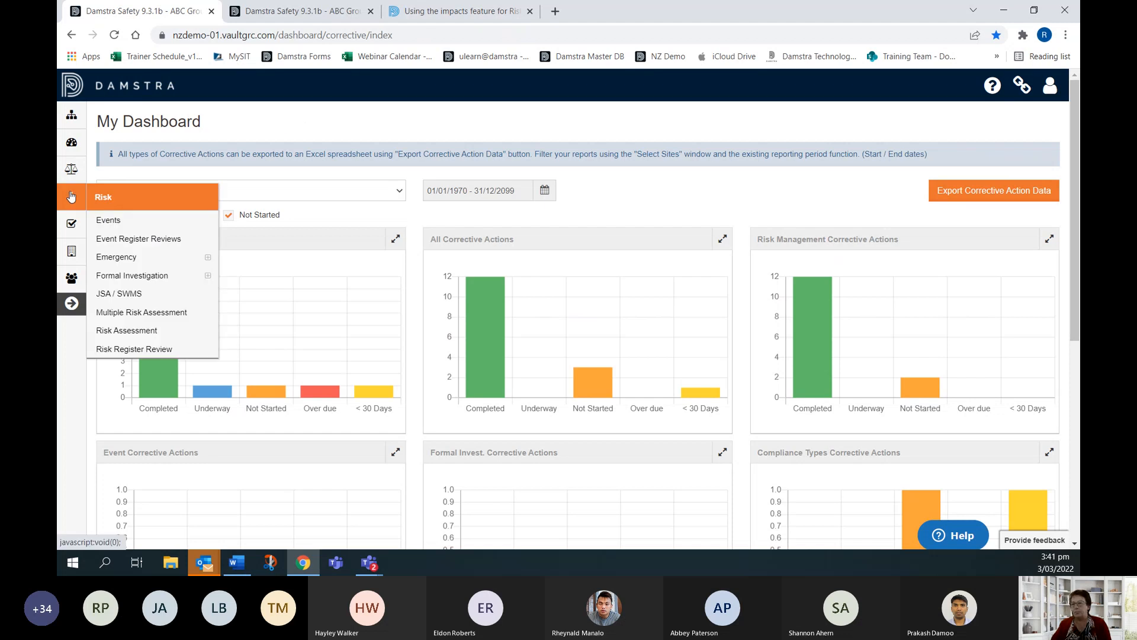
click(149, 333)
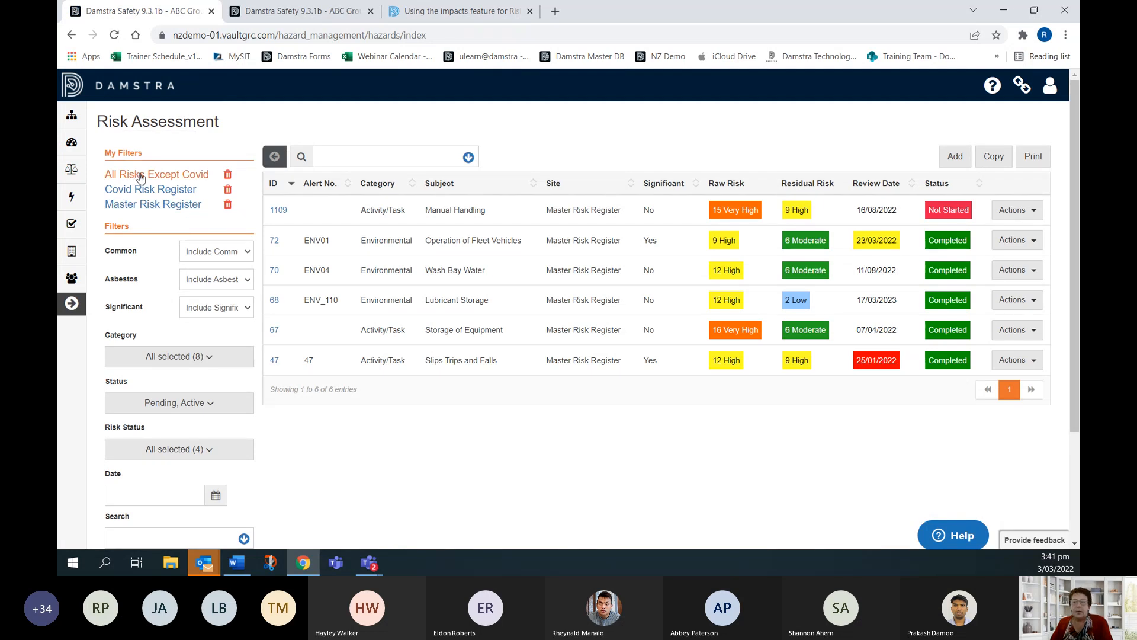
Step: Apply the saved All Risks Except Covid filter and glance at the organisation structure in the other browser tab
click(140, 176)
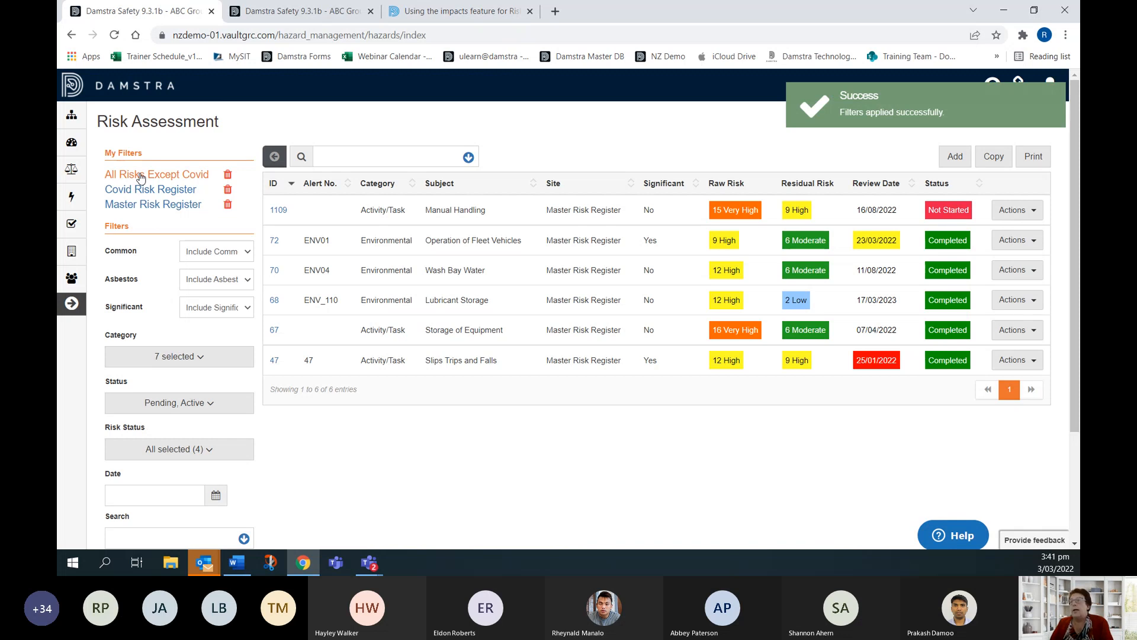
click(292, 12)
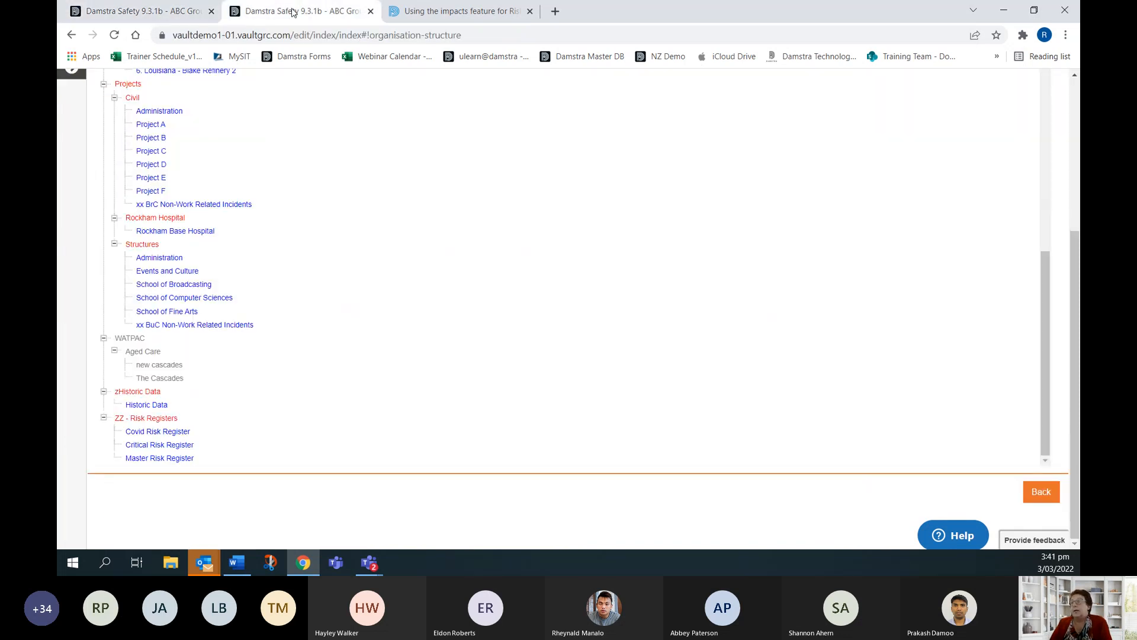
click(171, 12)
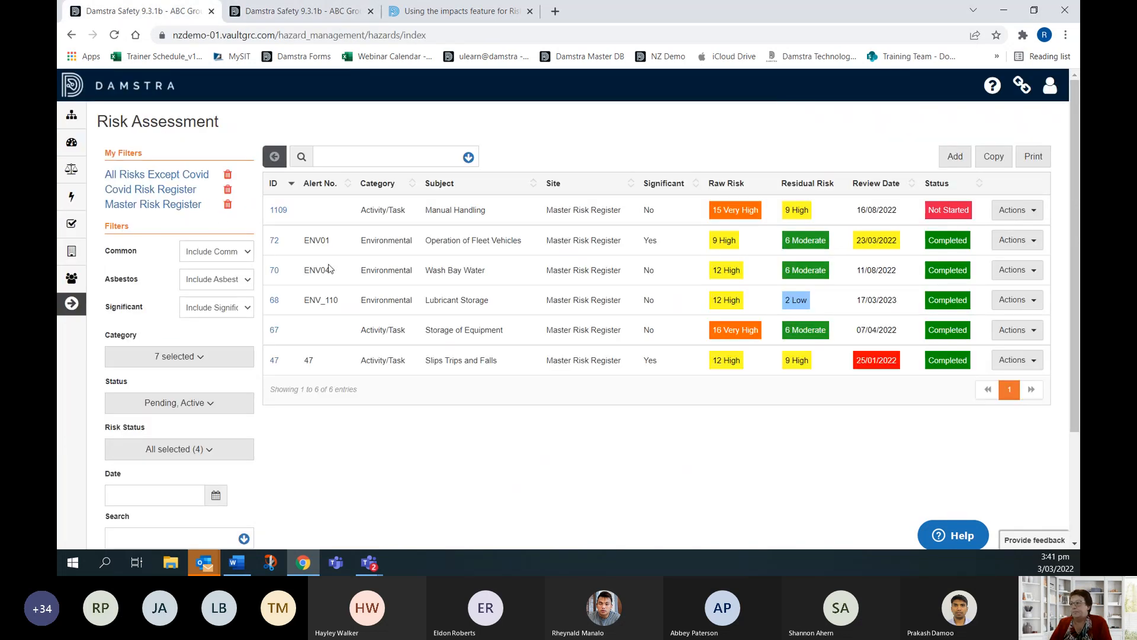